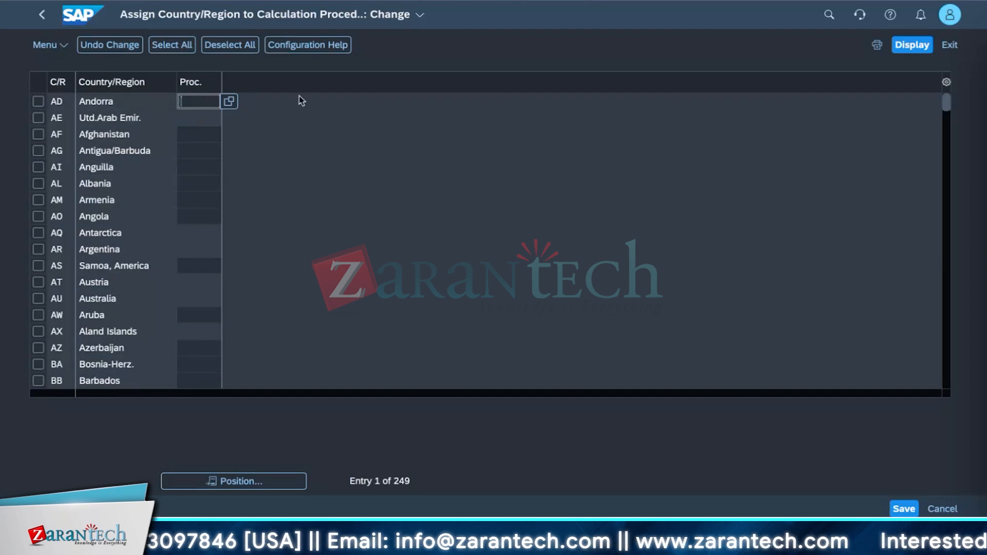
- Look through the country/region list and examine which entries have an editable procedure field
scroll(154, 267, down, 15)
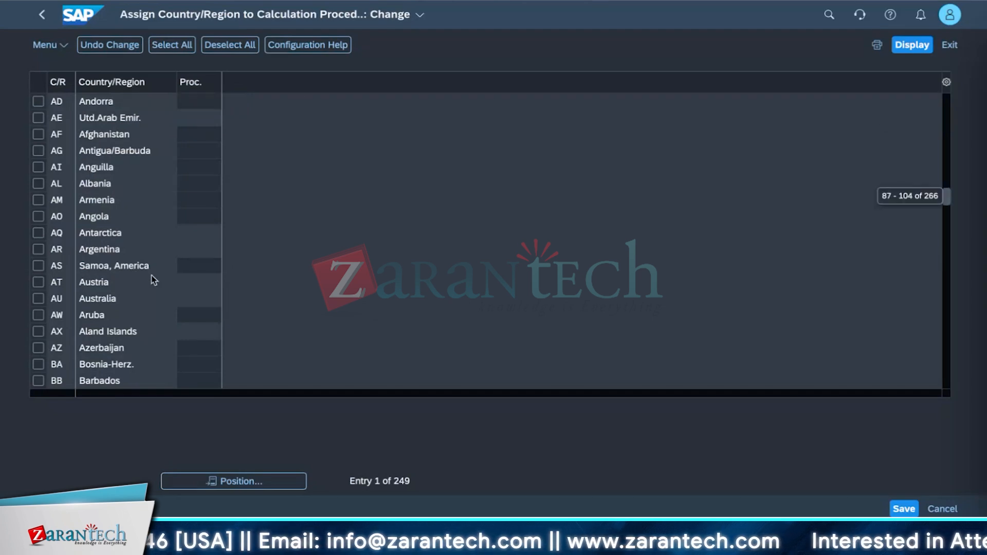
scroll(178, 263, down, 4)
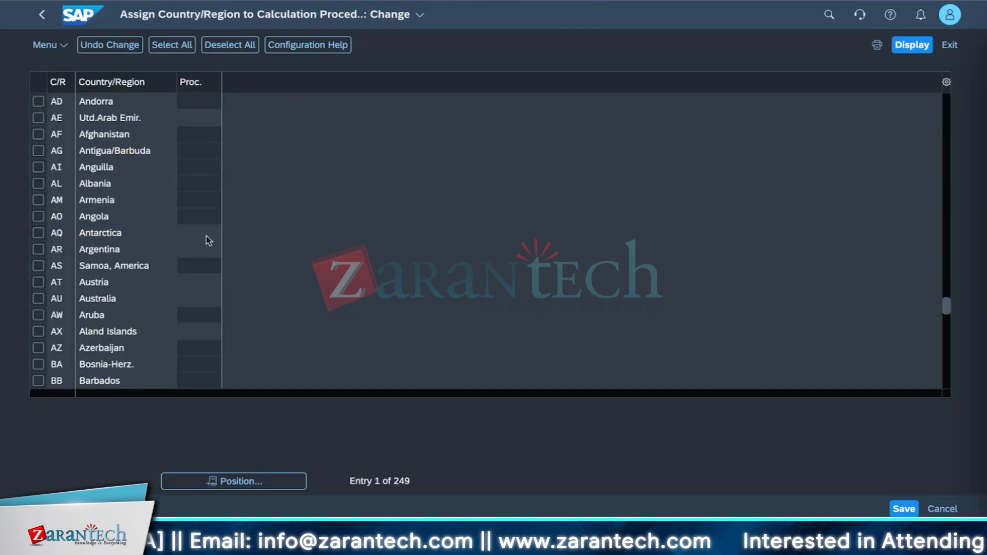
click(201, 251)
click(205, 216)
click(206, 150)
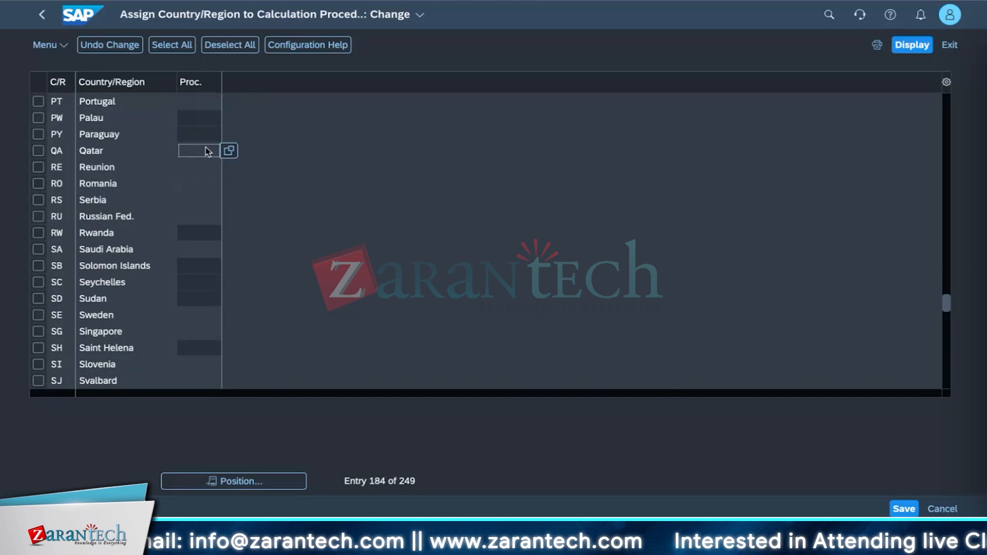
scroll(143, 222, up, 20)
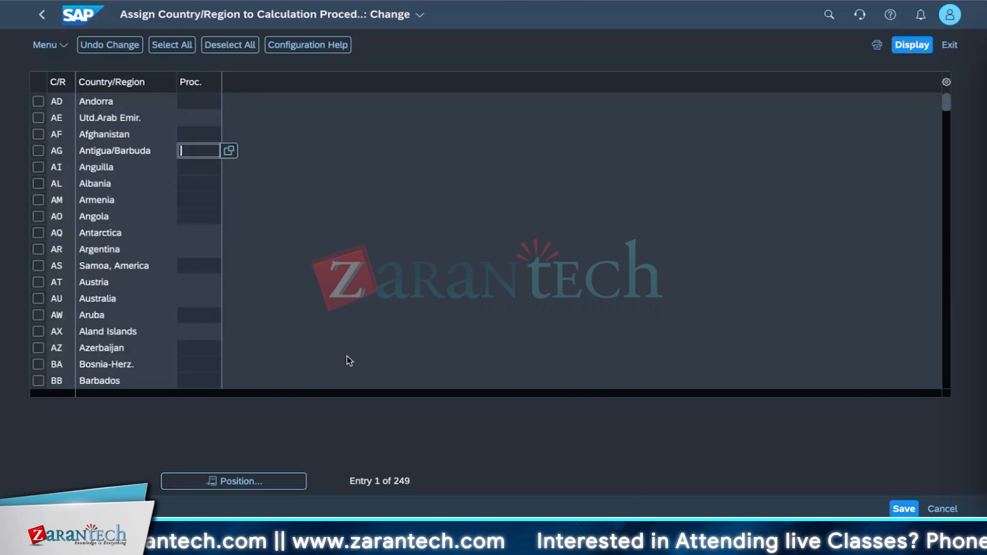
scroll(139, 283, down, 5)
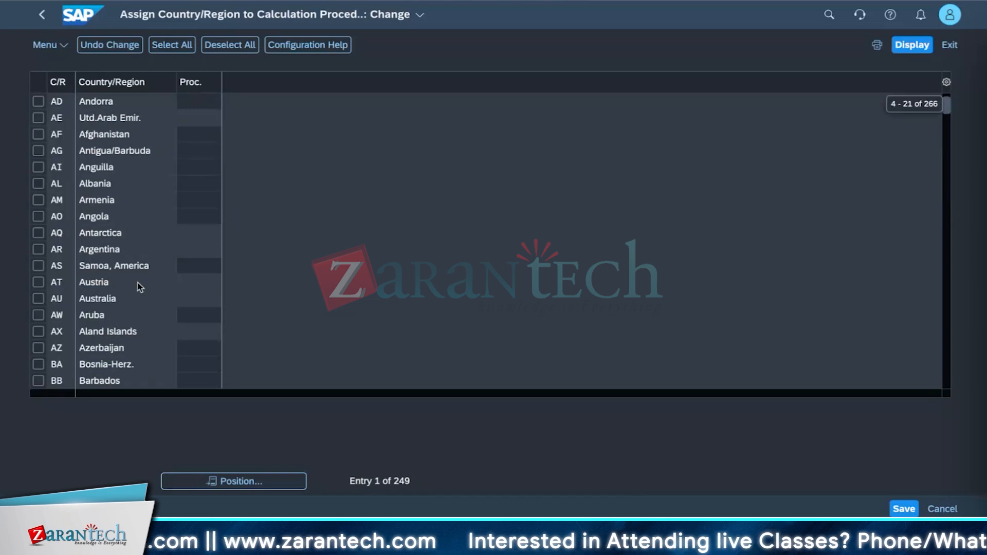
scroll(134, 322, down, 15)
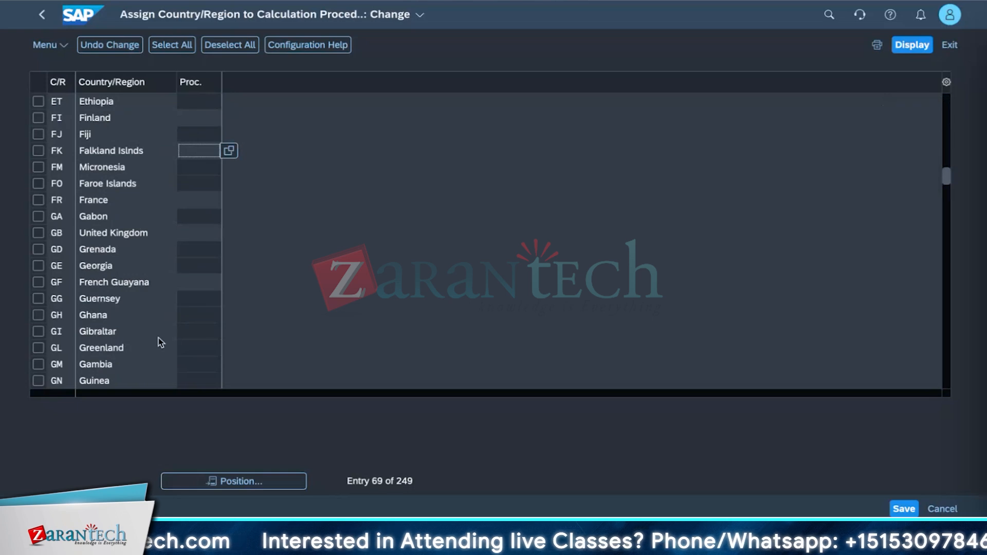
scroll(159, 342, up, 2)
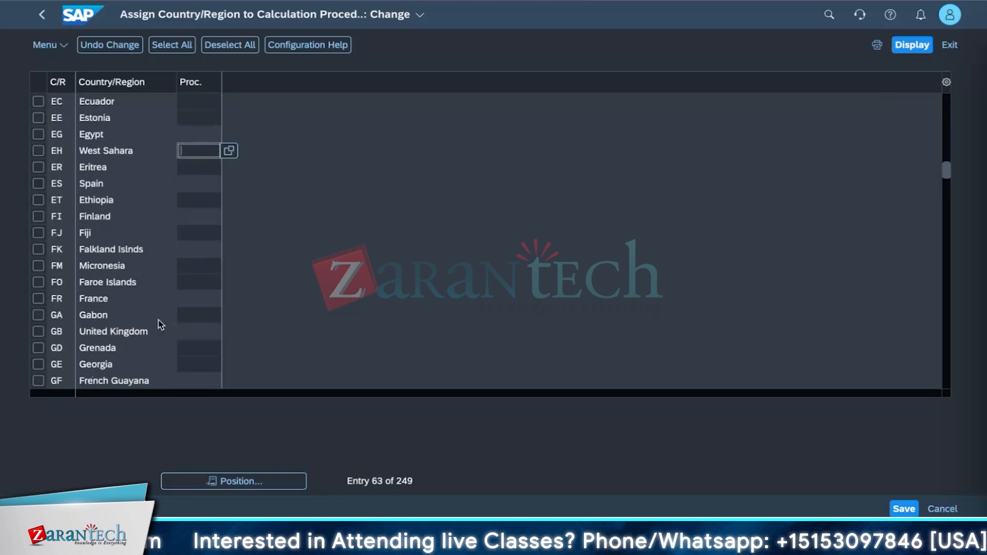
scroll(159, 319, up, 1)
scroll(158, 319, up, 1)
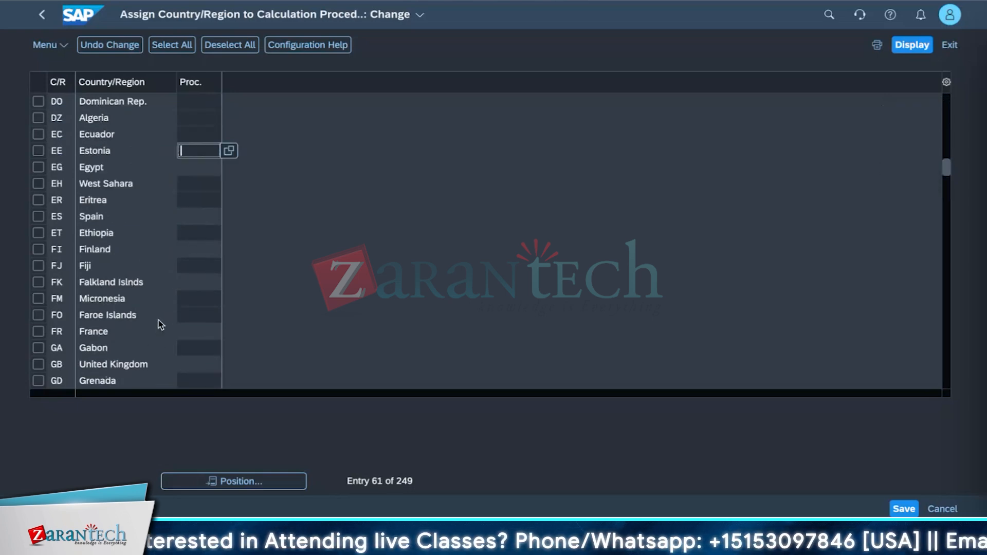
scroll(158, 320, up, 3)
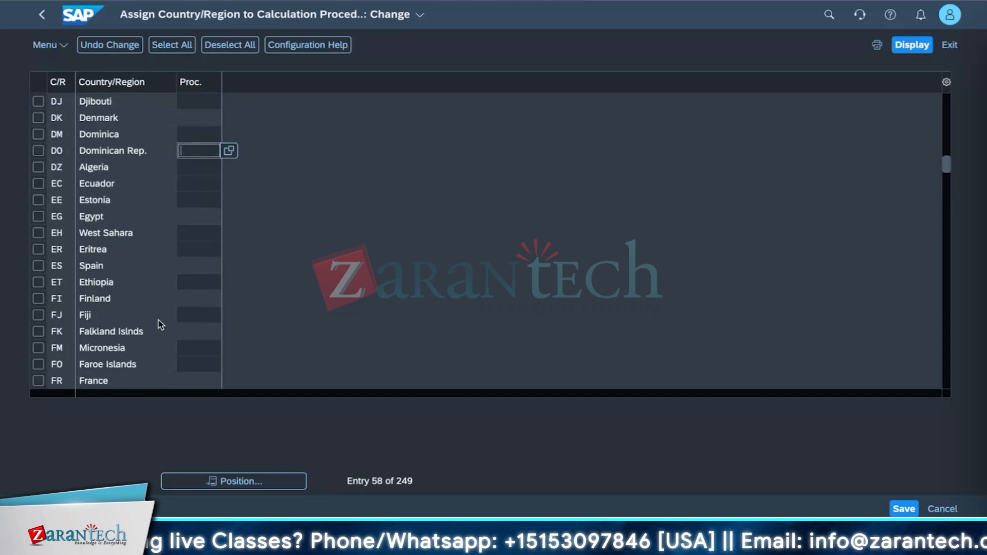
scroll(161, 324, up, 1)
scroll(161, 324, up, 2)
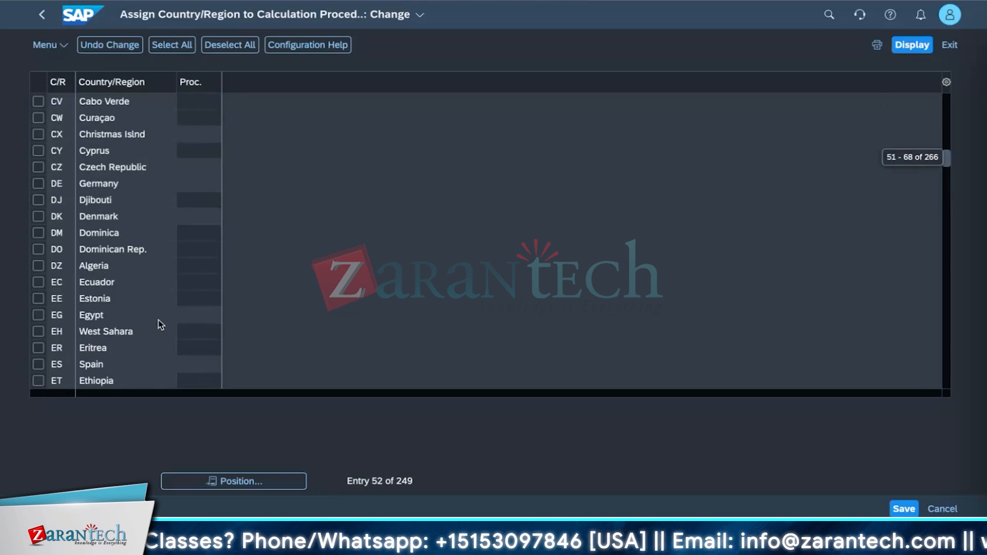
scroll(161, 324, up, 2)
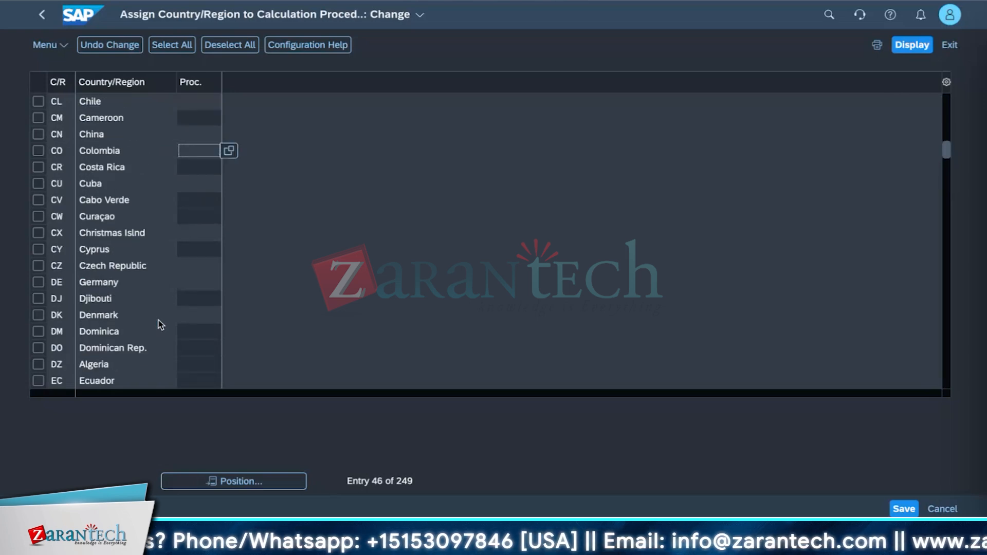
scroll(161, 324, down, 2)
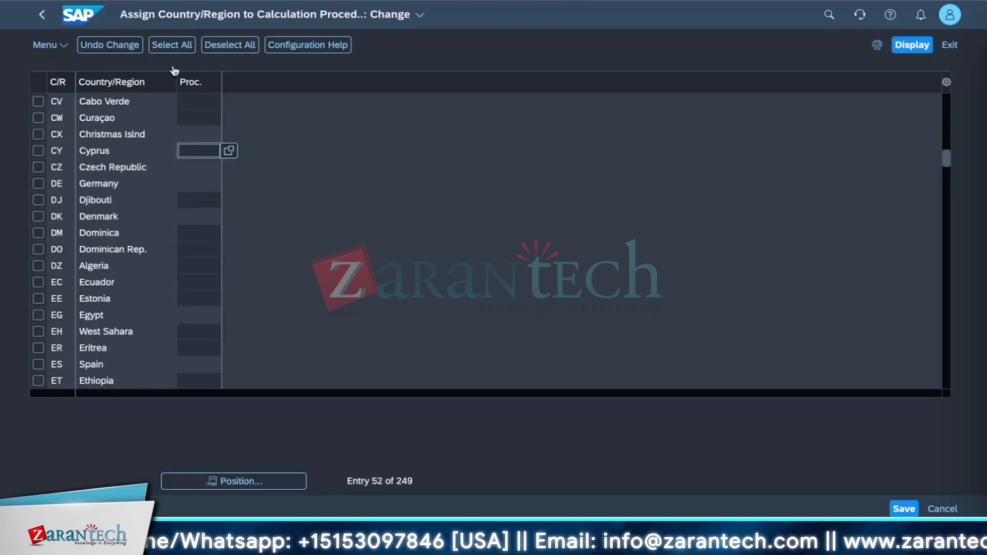
- Search the whole system for "india", then return to the country-to-procedure assignment table
click(833, 14)
text(india)
key(Return)
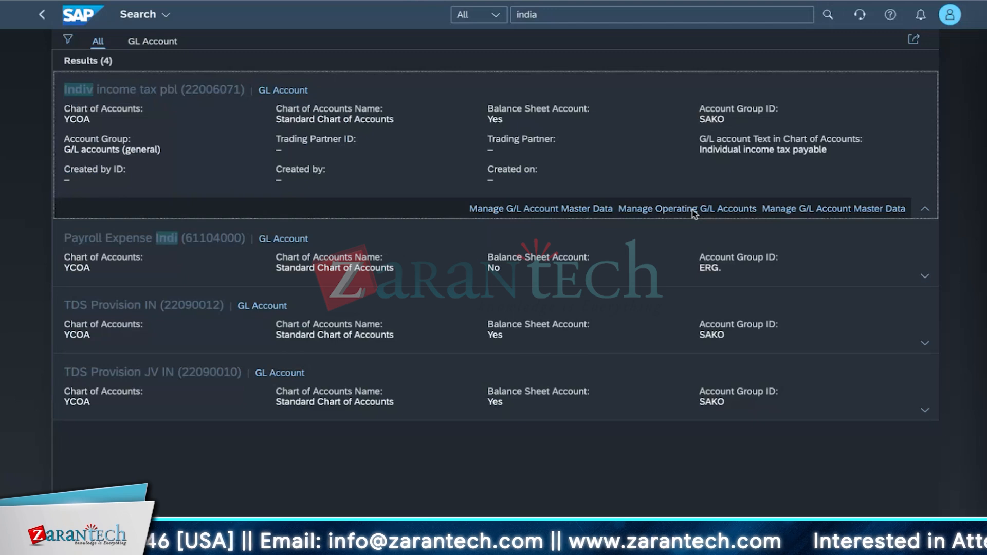
click(51, 16)
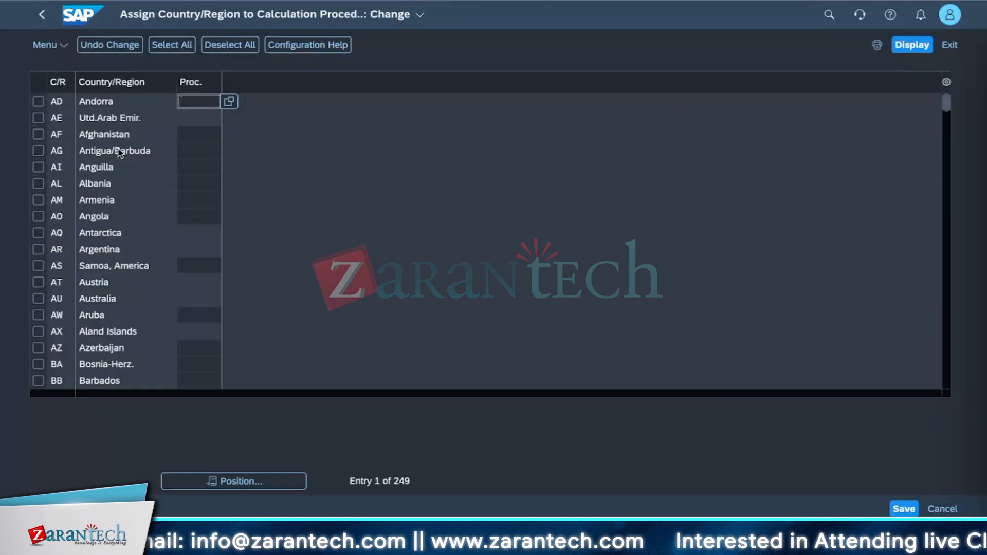
- Look down the country/region list for the Indonesia and India rows
scroll(135, 306, down, 2)
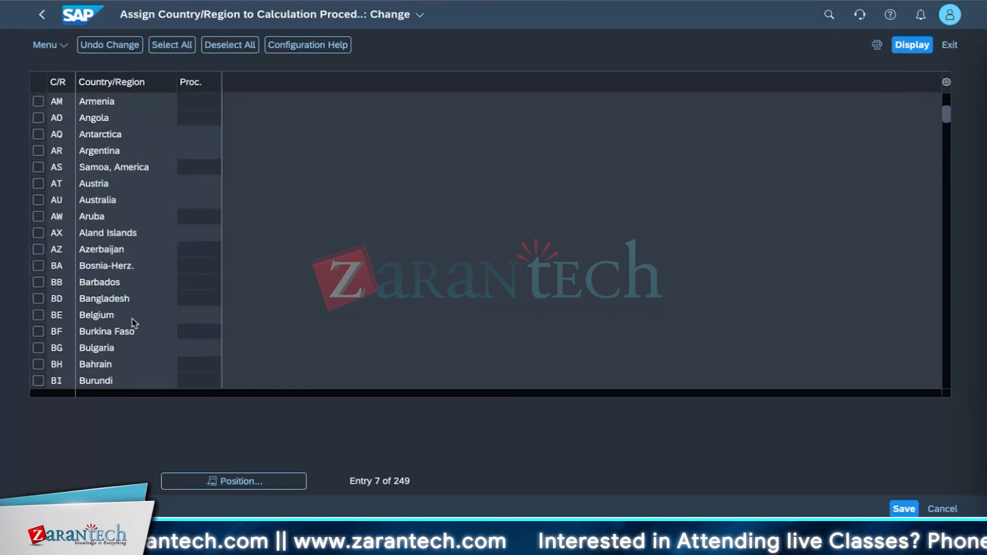
scroll(132, 319, down, 4)
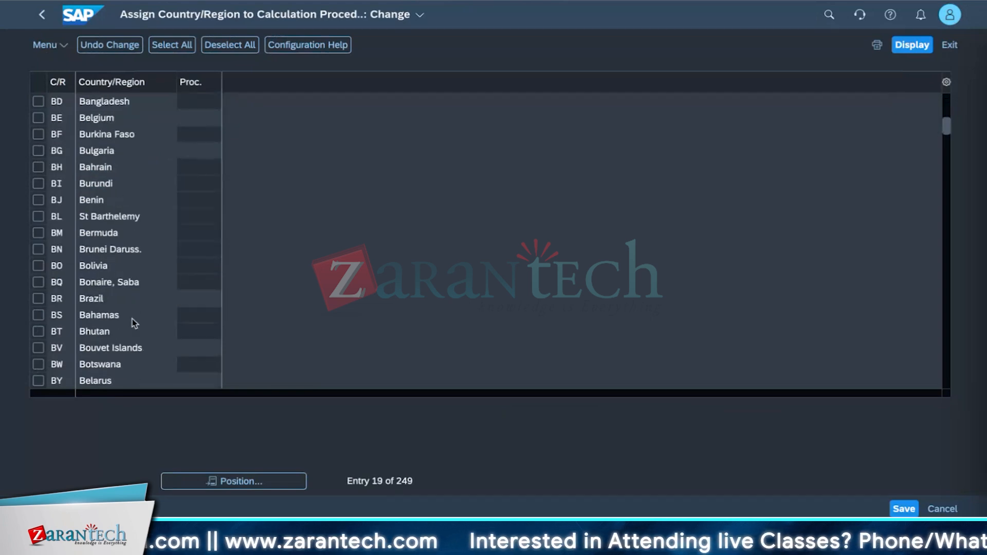
scroll(132, 323, down, 1)
scroll(131, 320, down, 2)
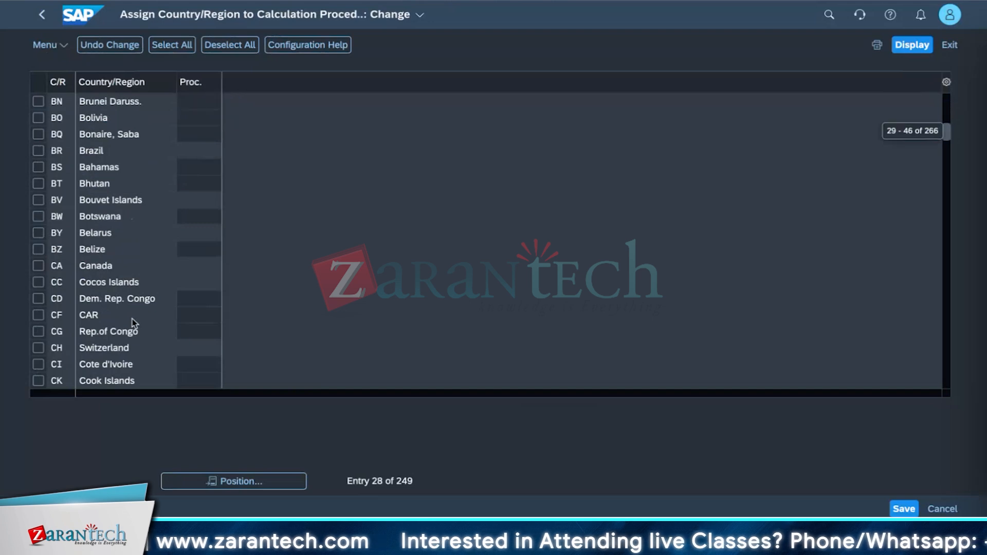
scroll(132, 319, down, 1)
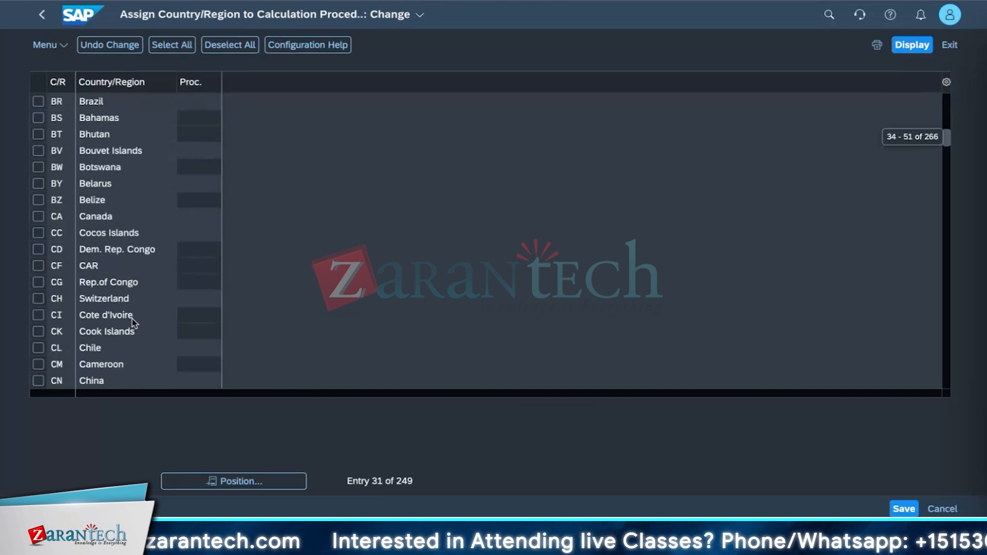
scroll(132, 319, down, 2)
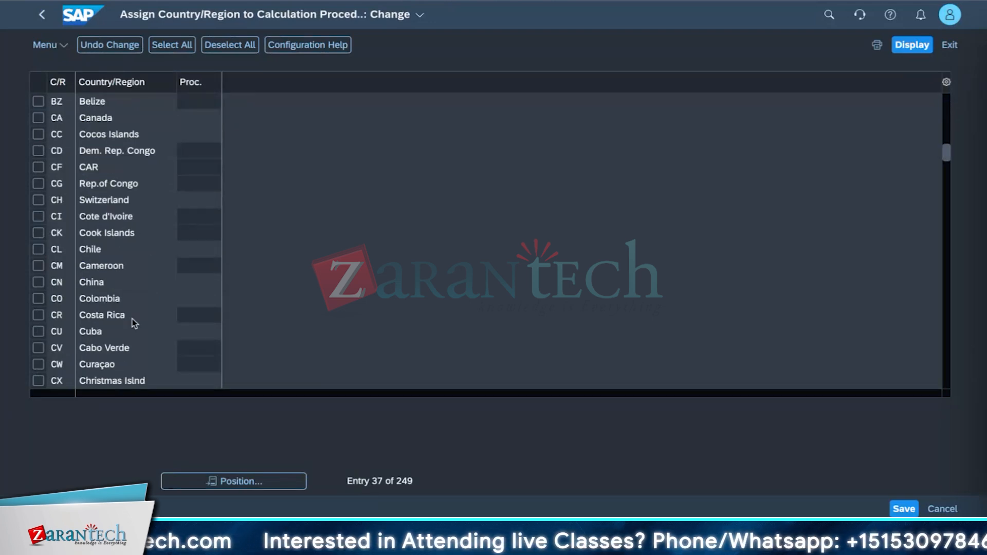
scroll(131, 319, down, 5)
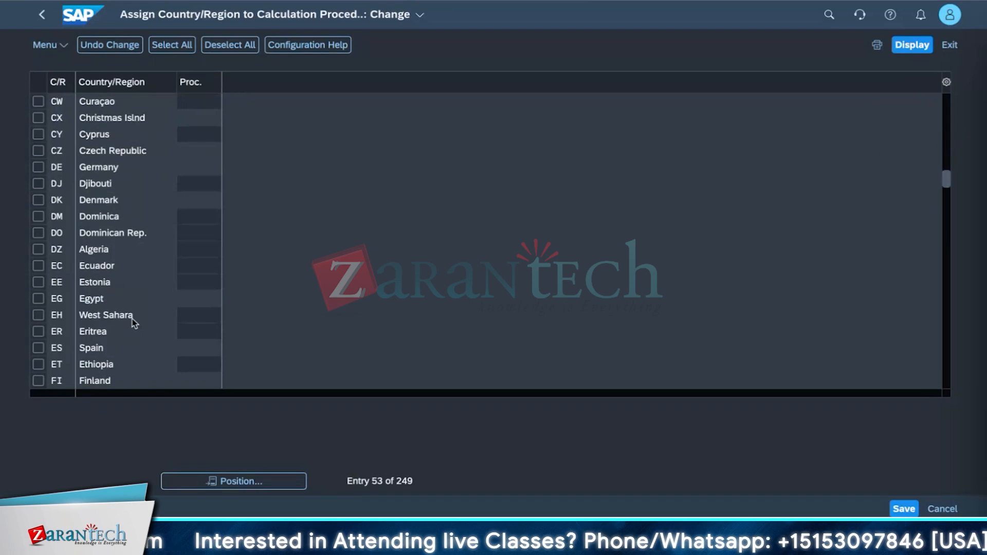
scroll(131, 319, down, 5)
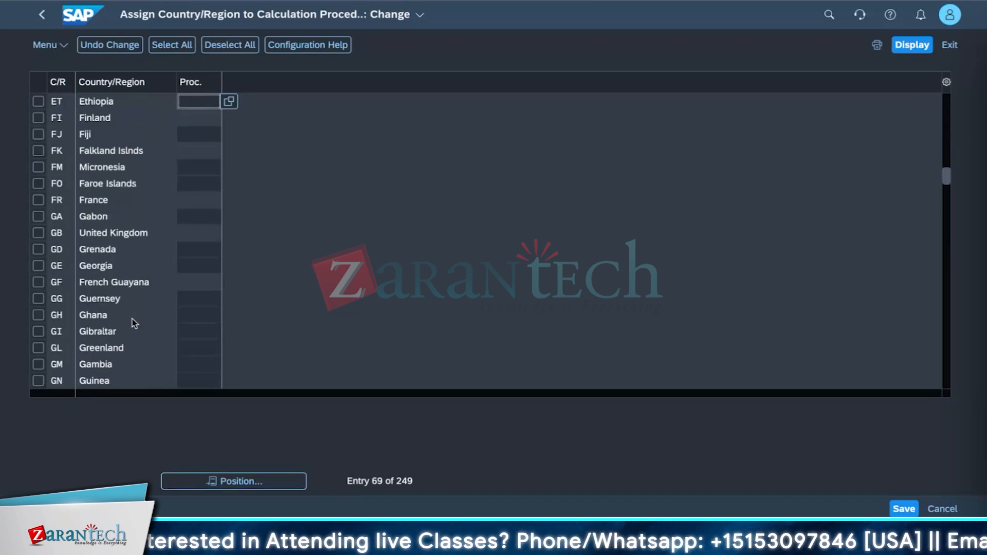
scroll(132, 319, down, 3)
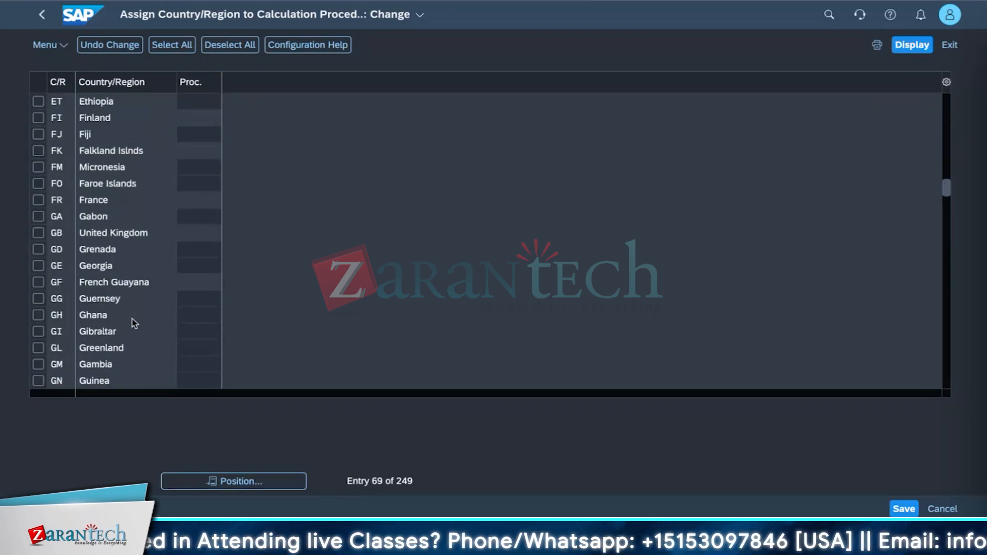
scroll(131, 319, down, 2)
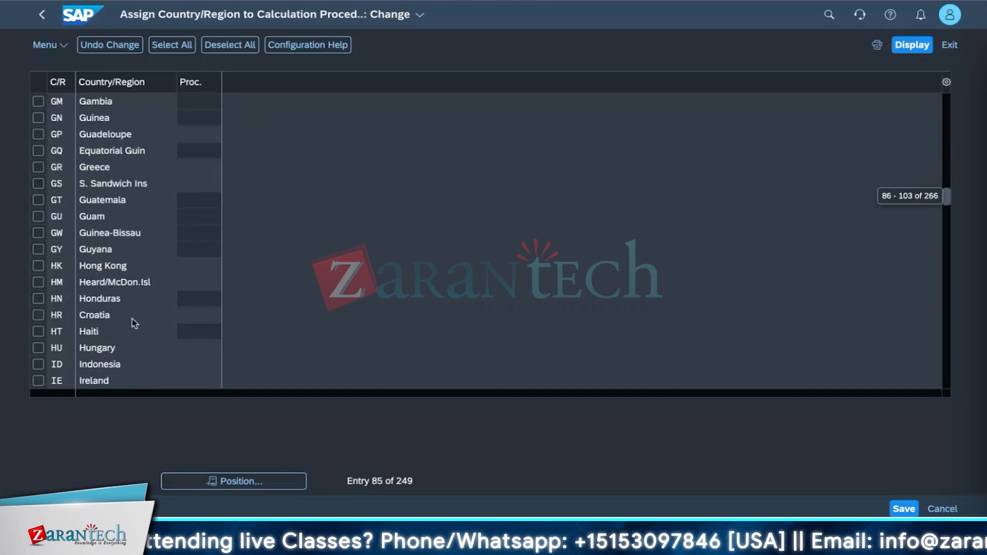
scroll(131, 295, down, 2)
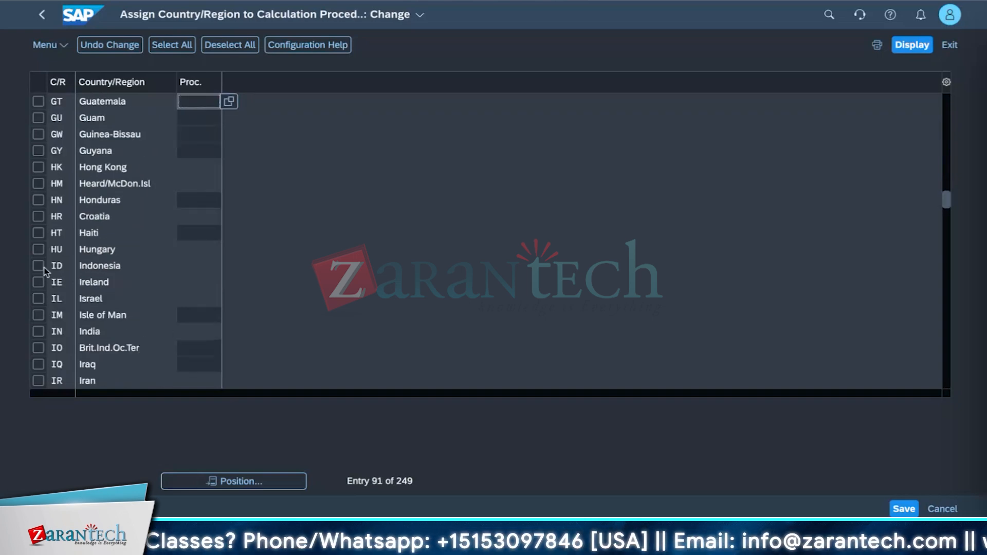
- Examine procedures TAXUSJ and 0TXUSX in the value help for Indonesia and close it without choosing one
click(218, 266)
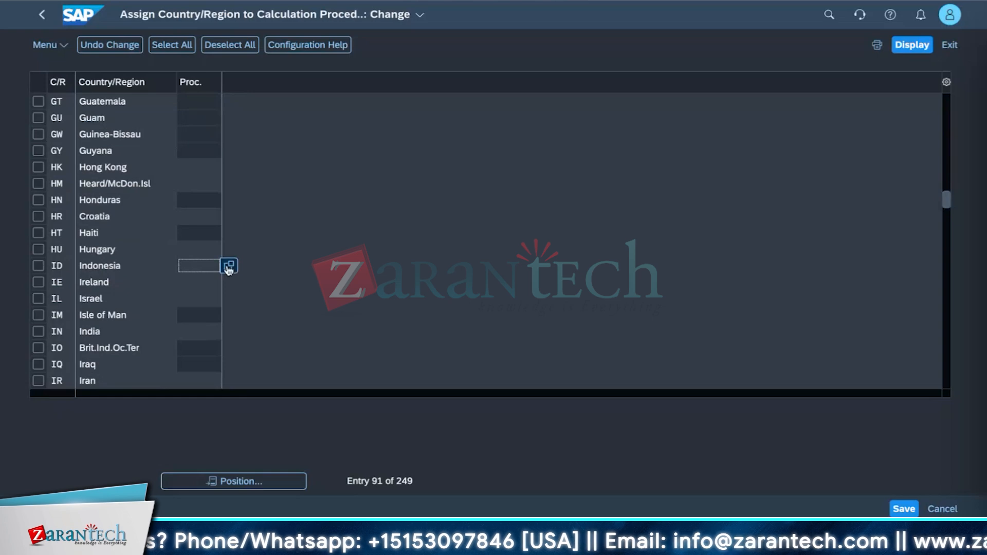
click(228, 267)
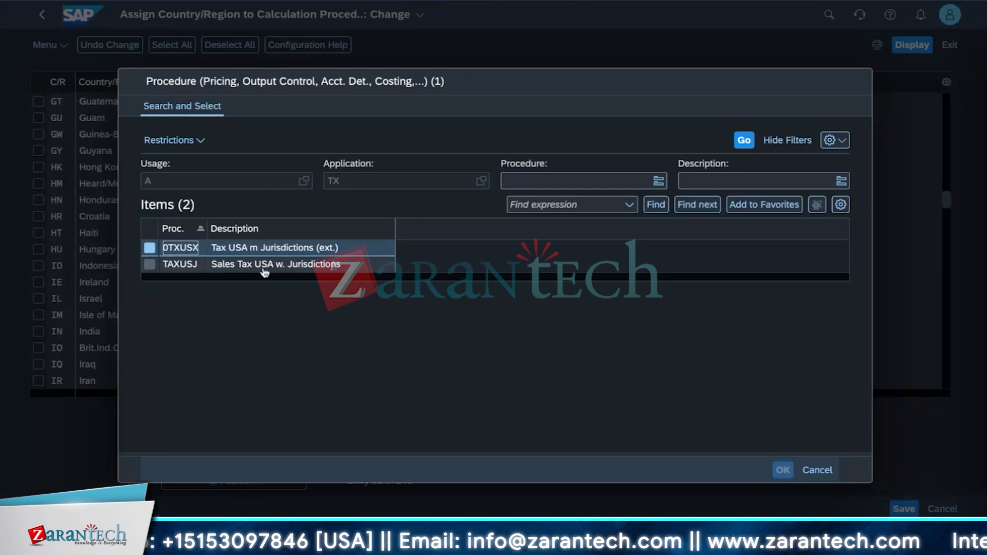
click(371, 265)
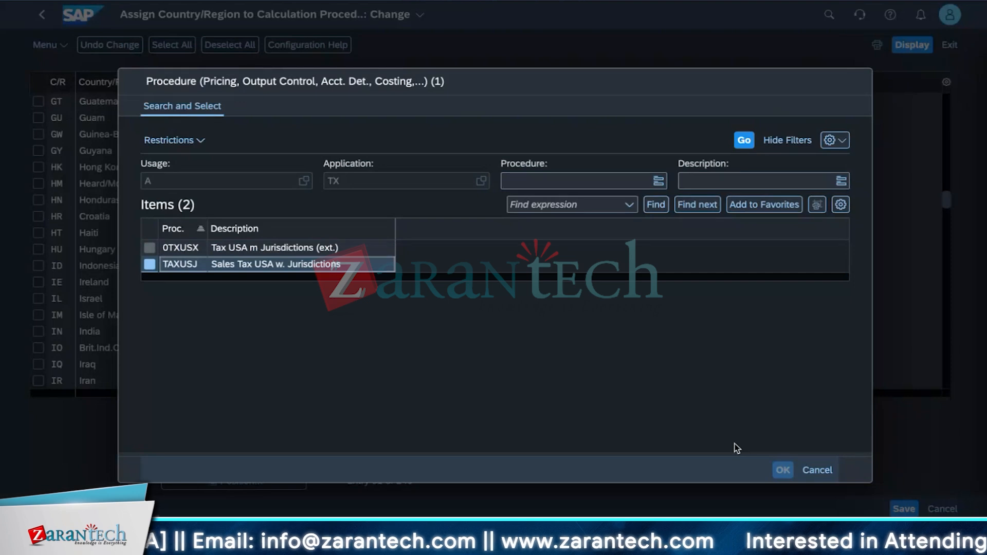
click(151, 248)
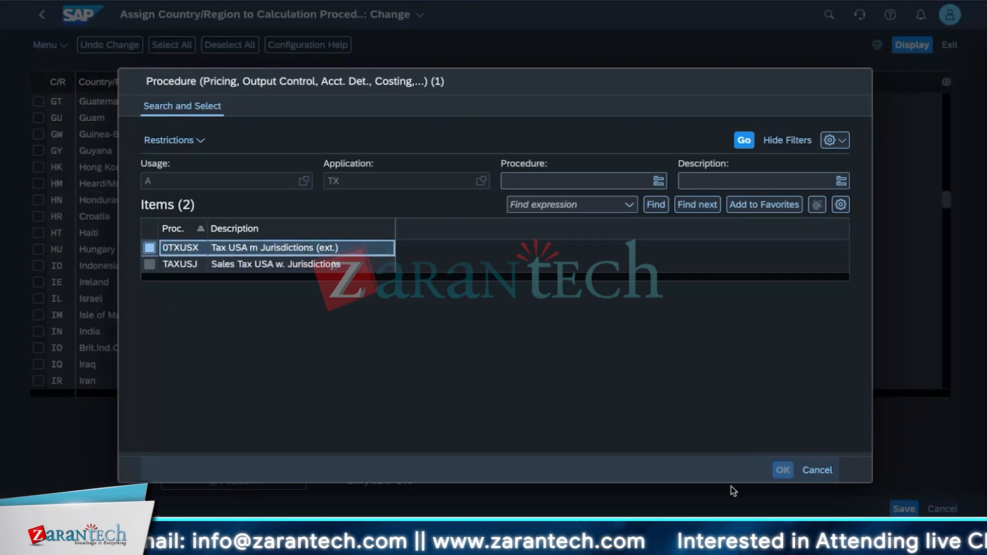
click(817, 470)
- Assign the calculation procedure 0TXUSX to Guam
click(211, 238)
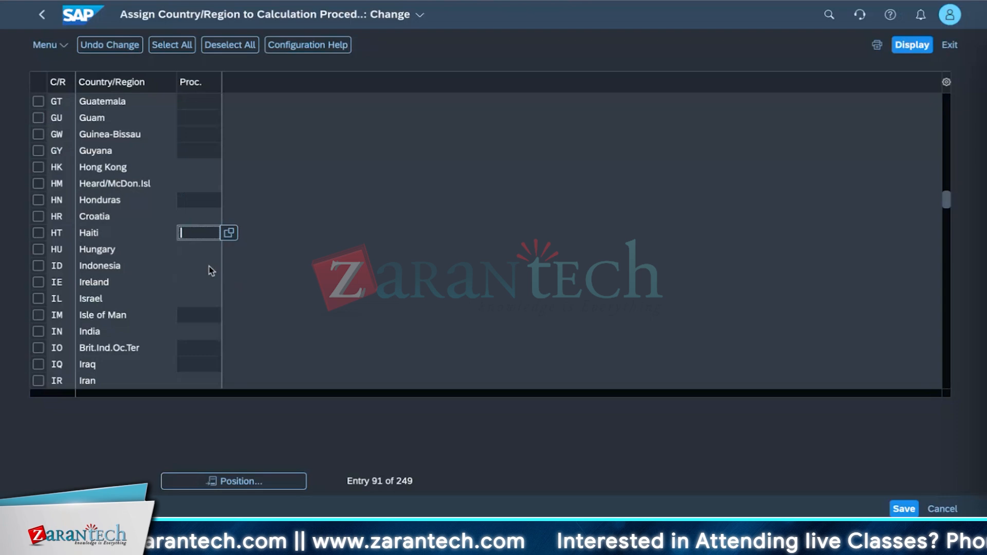
click(202, 318)
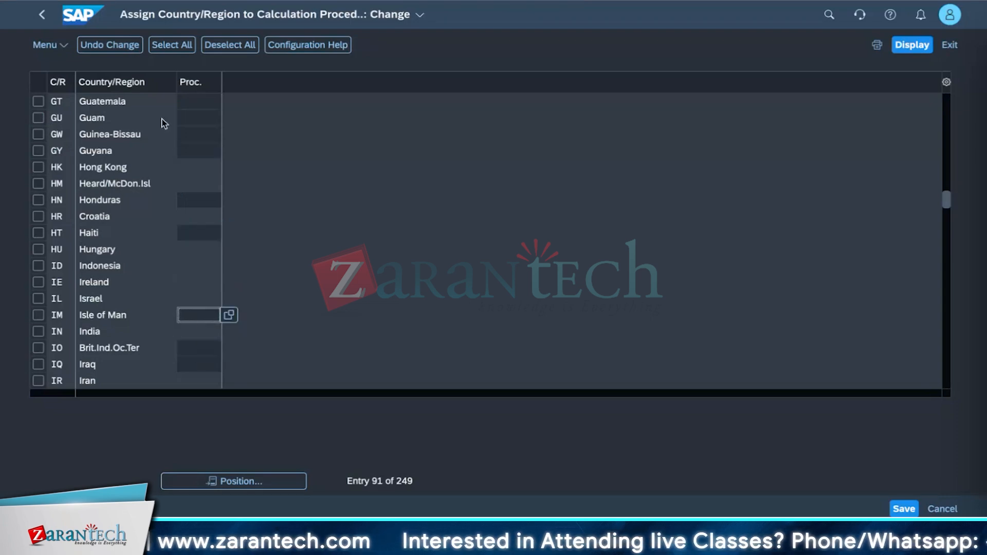
click(212, 122)
click(229, 119)
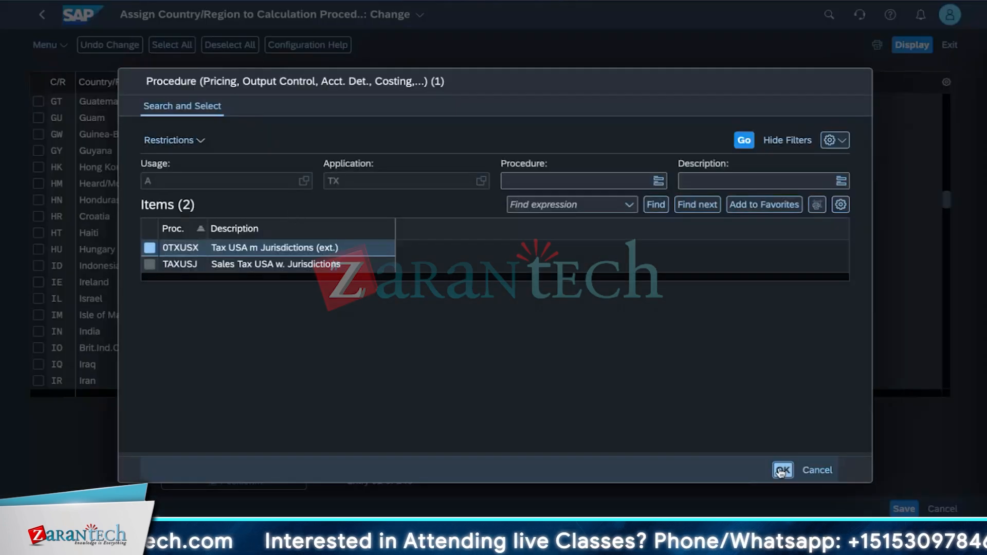
click(779, 469)
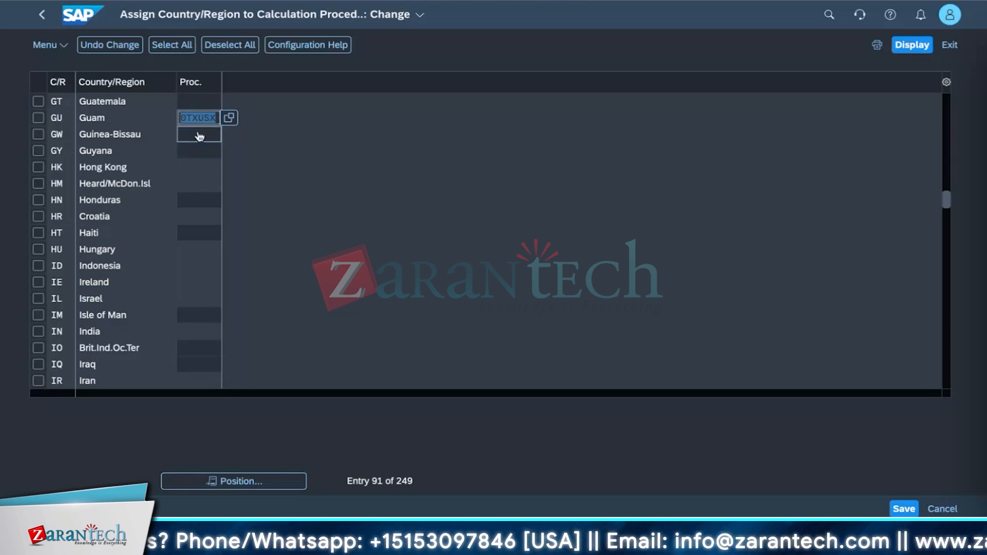
- Assign the calculation procedure TAXUSJ, Sales Tax USA w. Jurisdictions, to Sri Lanka
scroll(181, 334, down, 2)
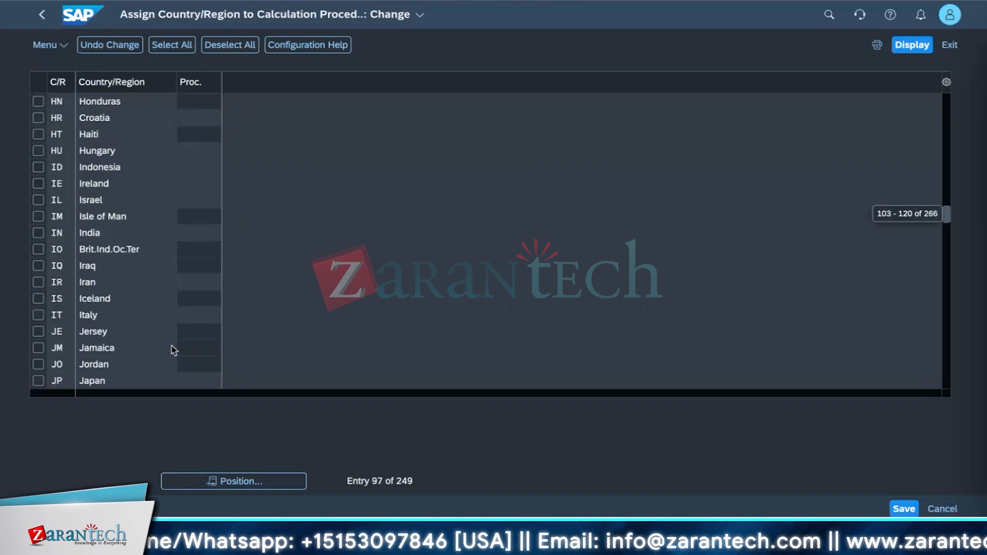
scroll(171, 346, down, 2)
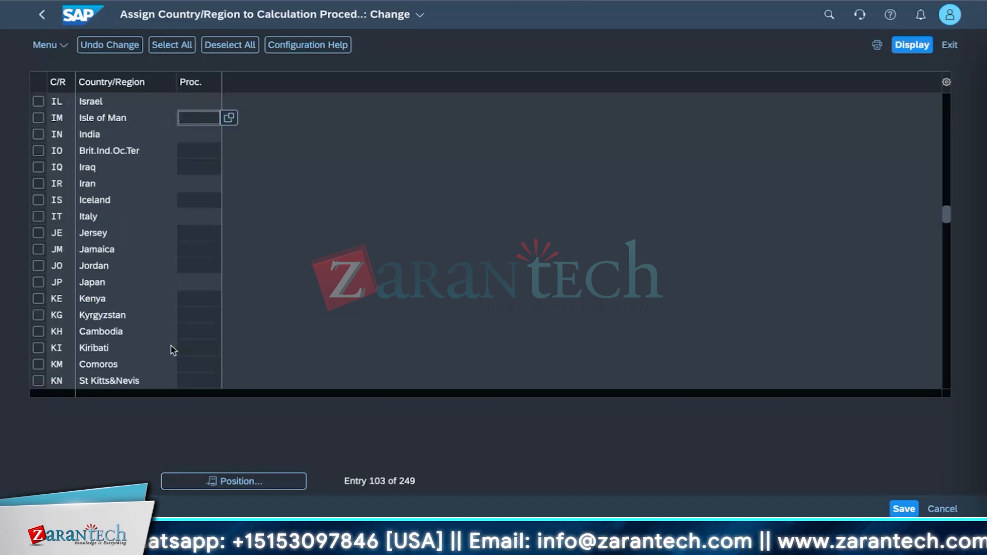
scroll(177, 349, down, 2)
scroll(177, 349, down, 1)
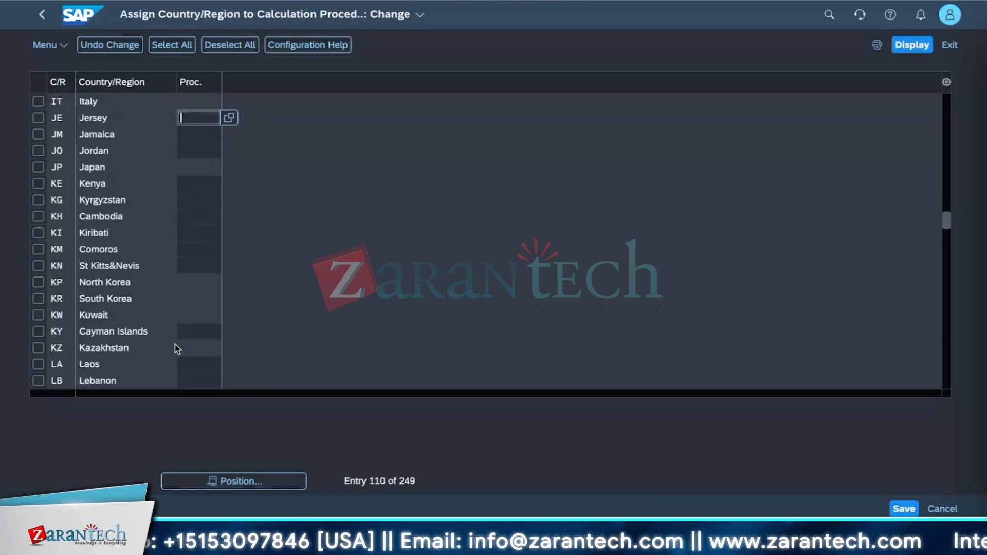
scroll(177, 349, down, 2)
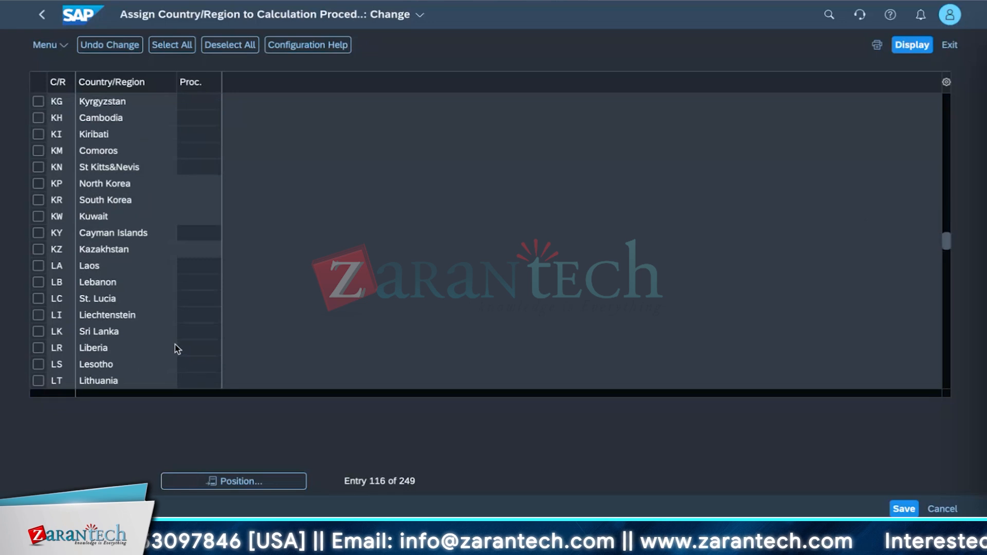
scroll(178, 349, down, 3)
click(198, 167)
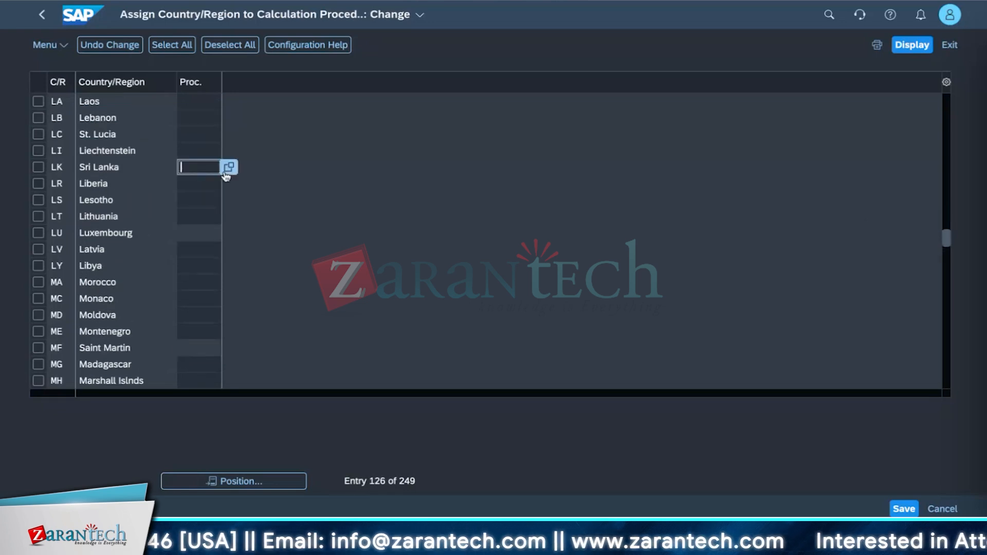
click(228, 169)
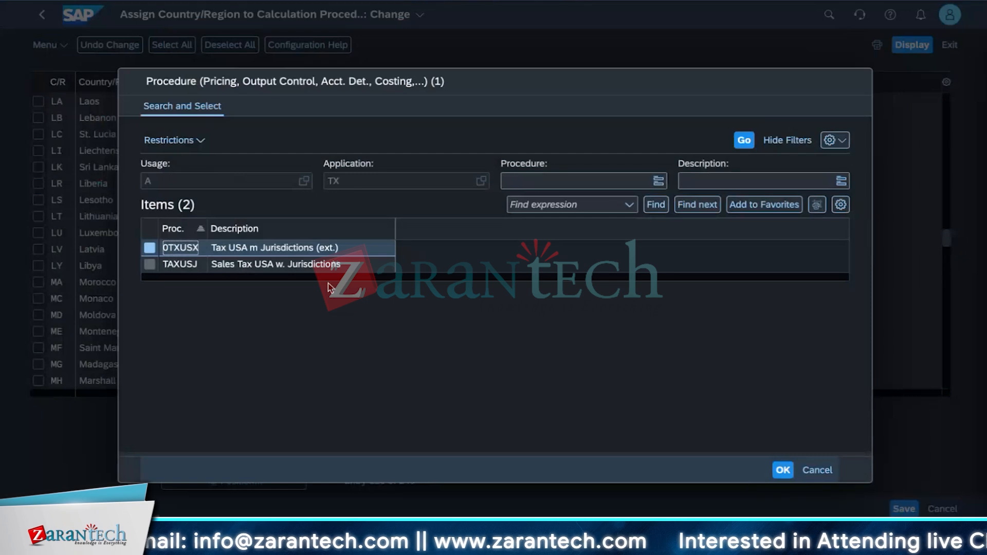
click(312, 266)
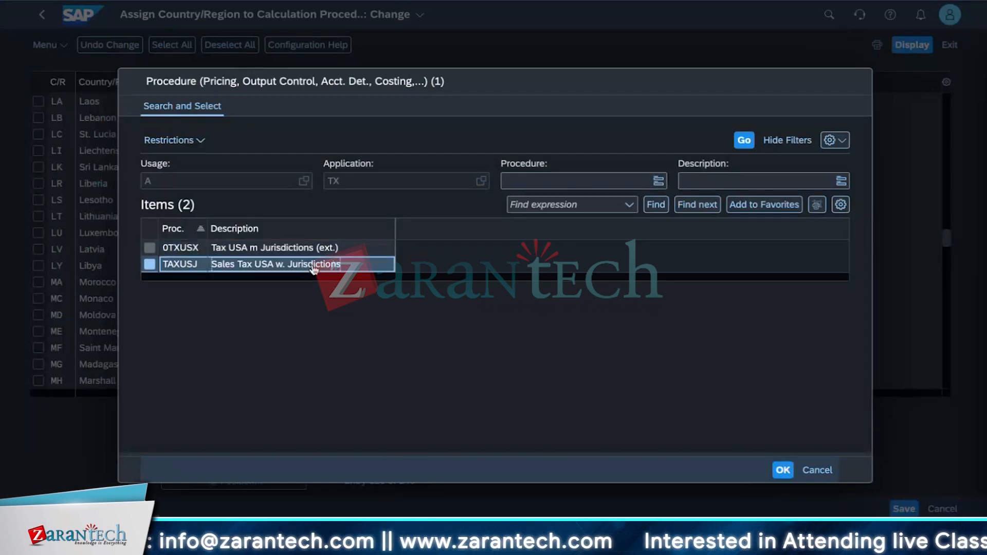
click(781, 470)
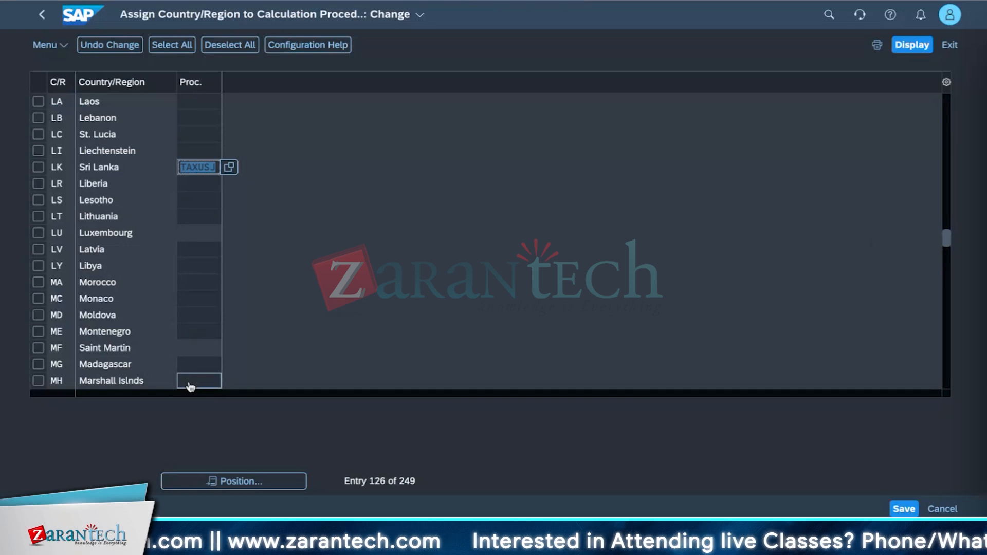
- Look through the neighbouring country/region rows and the earlier part of the list for their procedure fields
scroll(177, 363, down, 2)
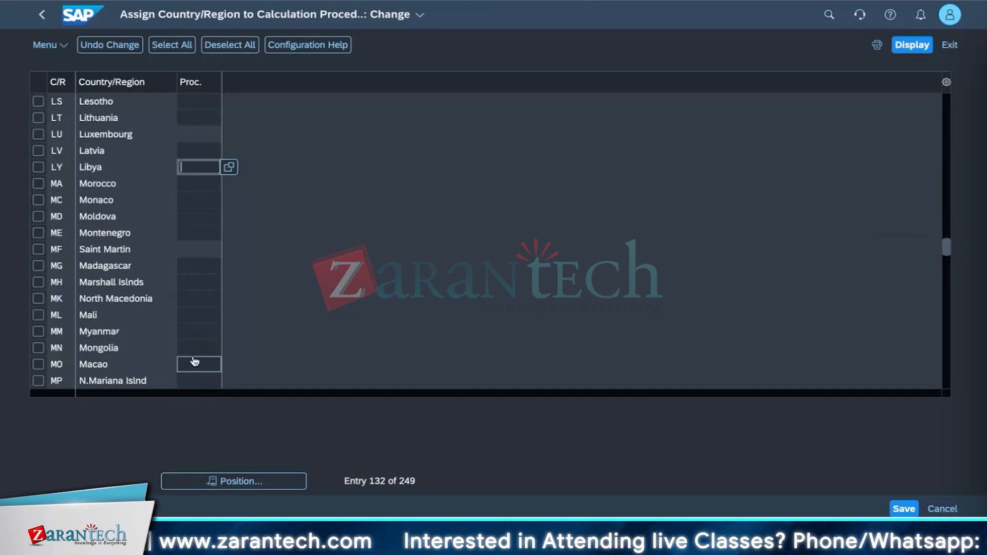
scroll(194, 362, down, 1)
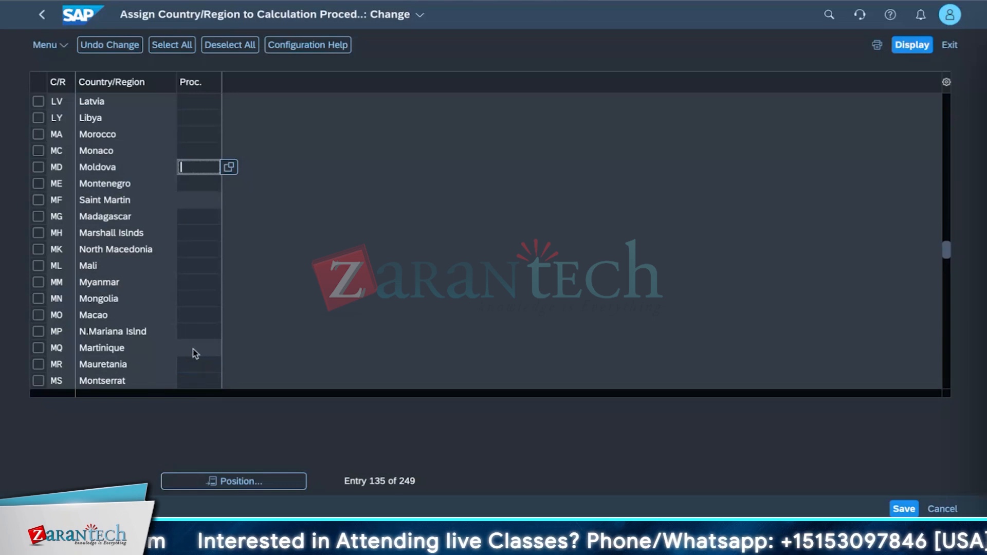
scroll(184, 340, up, 2)
scroll(191, 296, up, 2)
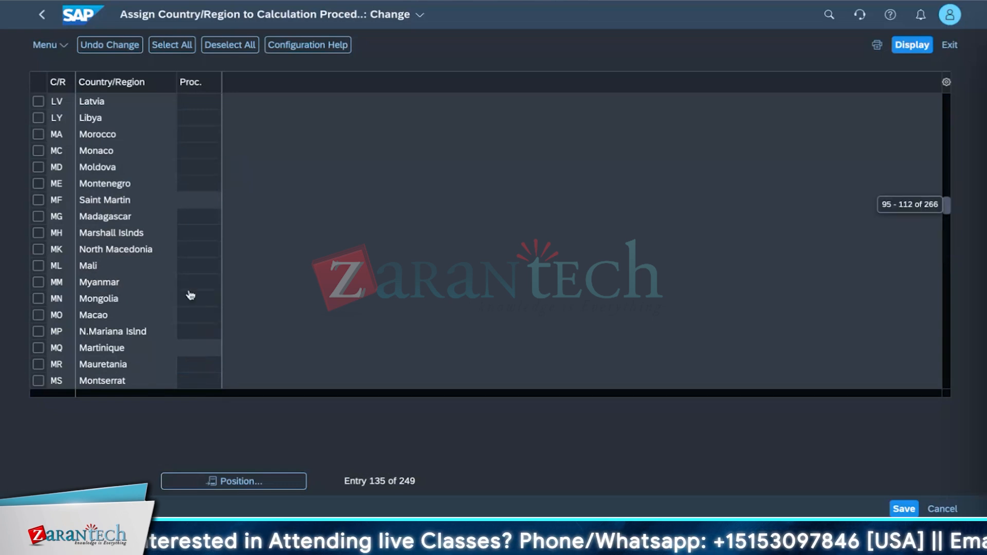
scroll(191, 295, up, 1)
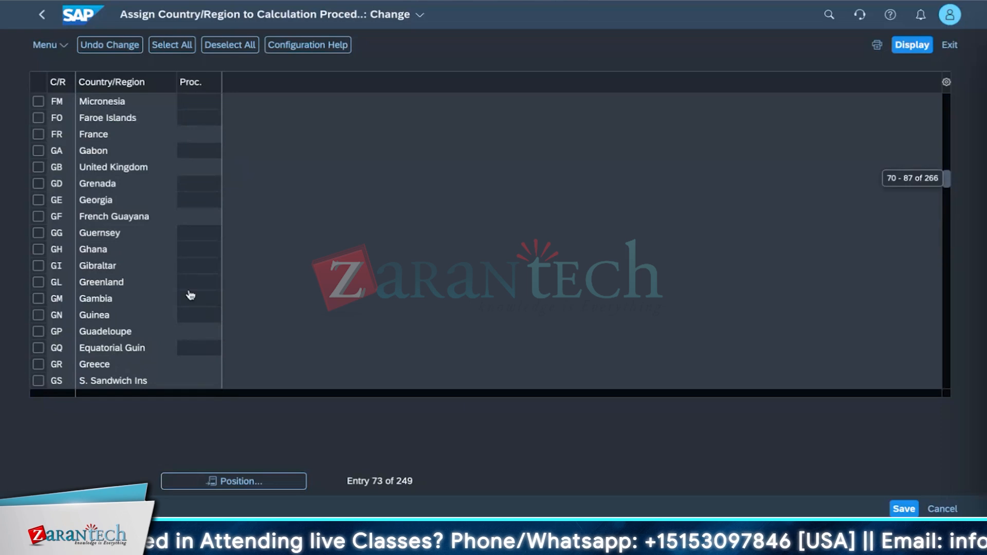
scroll(190, 298, up, 1)
scroll(194, 315, down, 1)
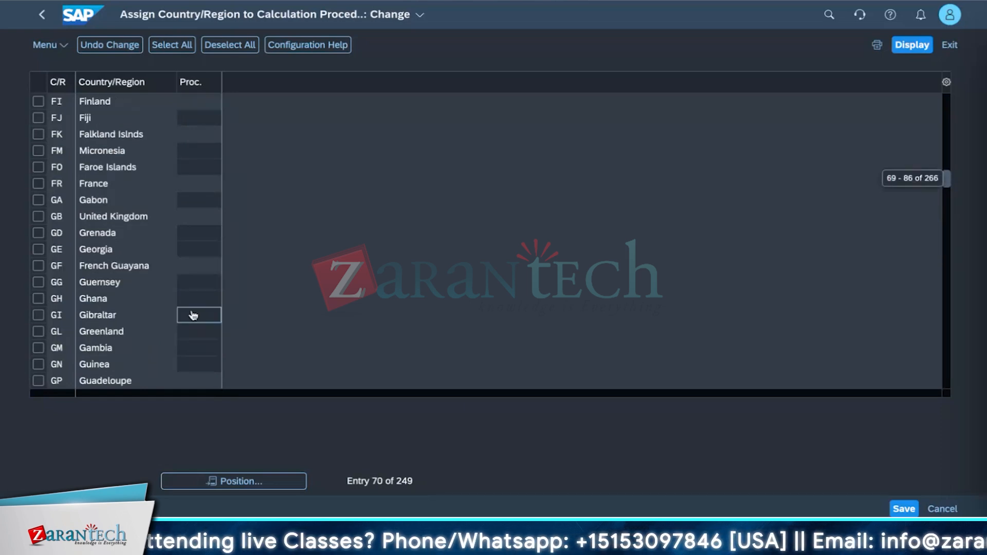
scroll(193, 316, up, 1)
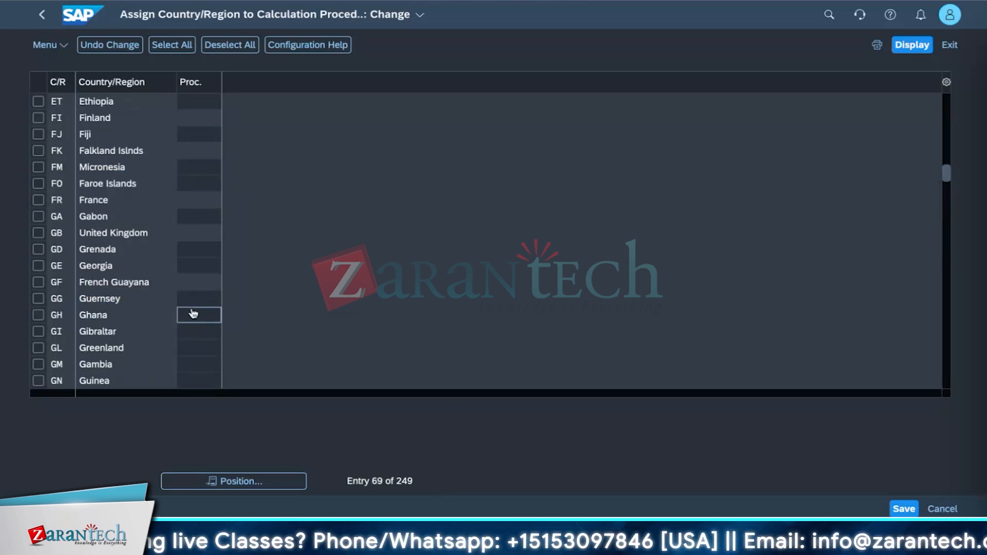
scroll(194, 314, up, 1)
scroll(193, 314, up, 1)
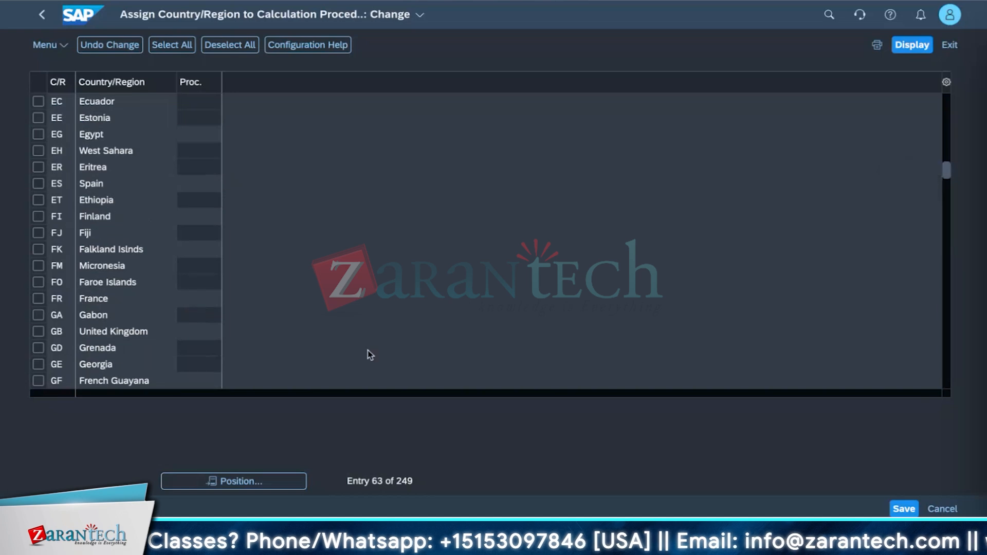
- Save the procedure assignments and check for own requests in the customizing request prompt
click(914, 509)
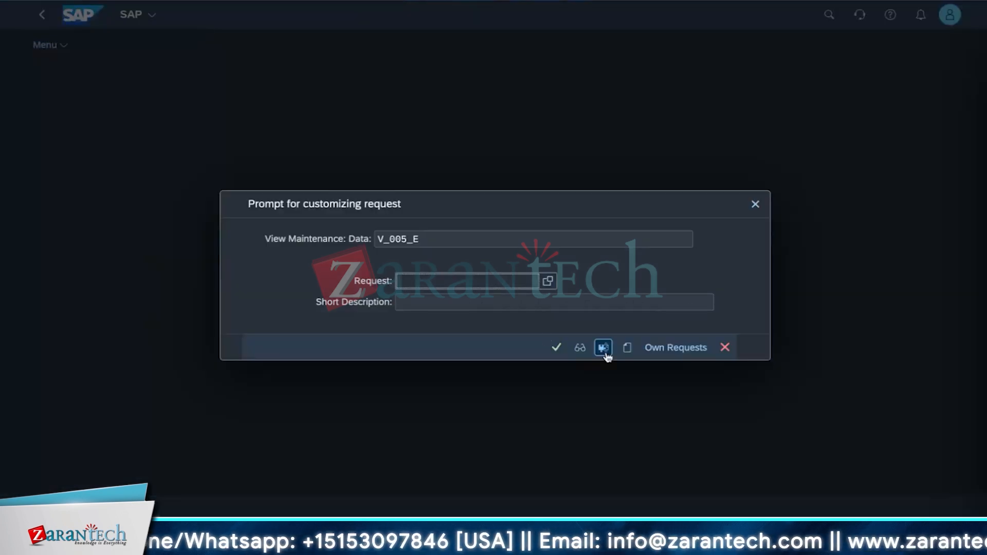
click(636, 350)
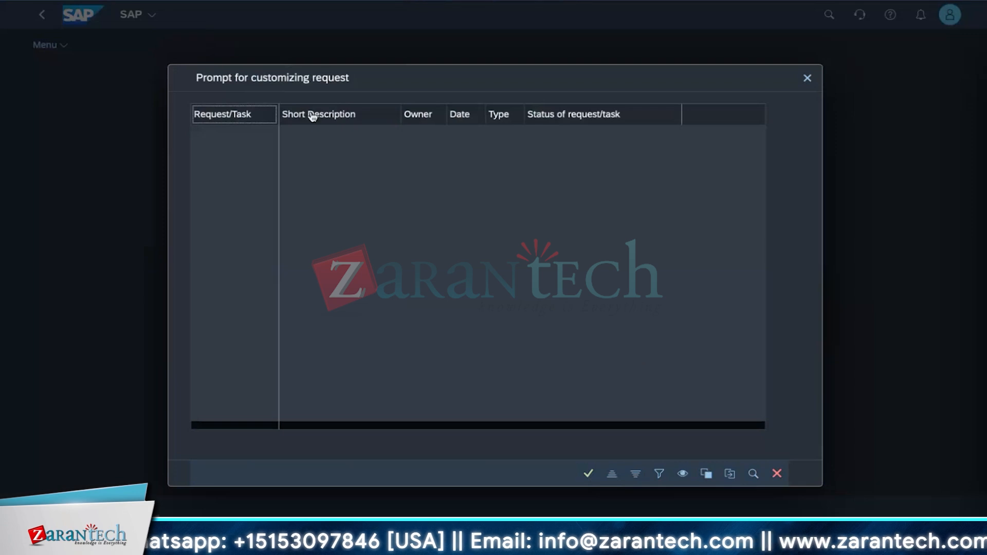
click(589, 476)
click(663, 350)
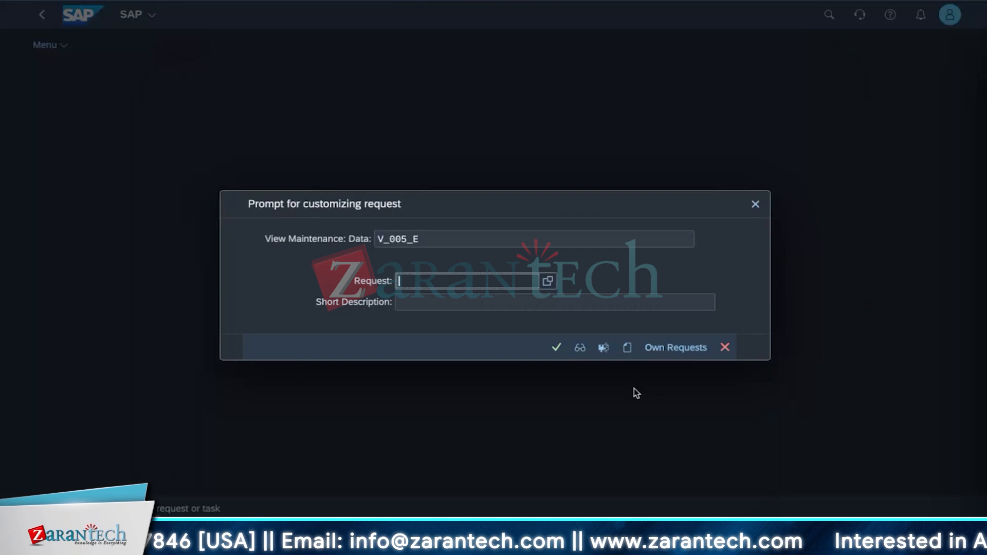
- Create a customizing request with the short description "demo country" and record the saved assignments in it
click(623, 352)
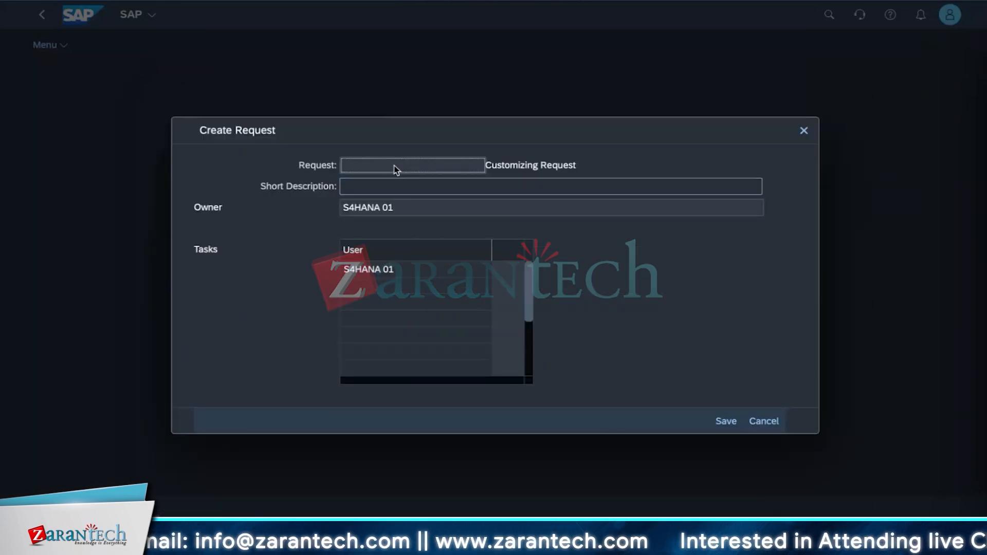
click(394, 187)
text(demo country)
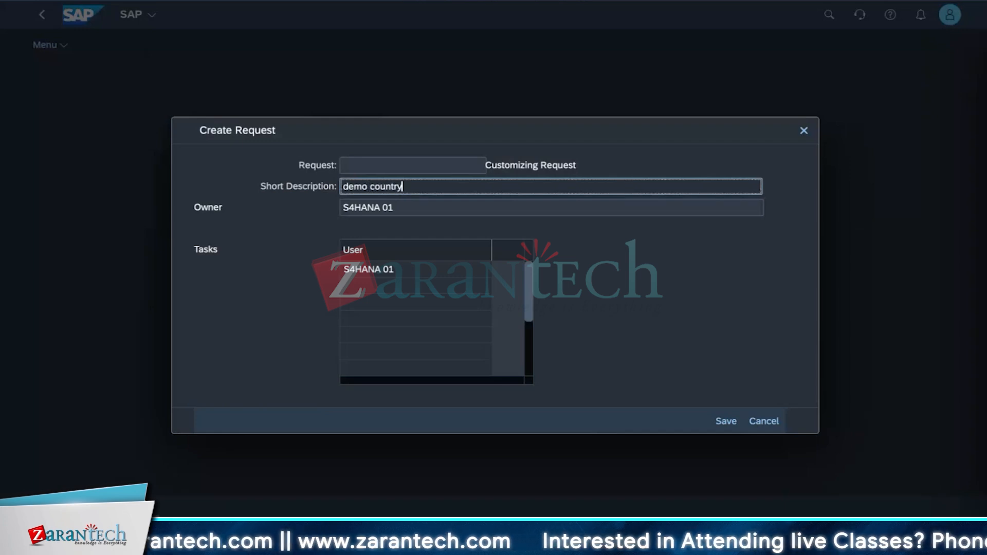
click(725, 422)
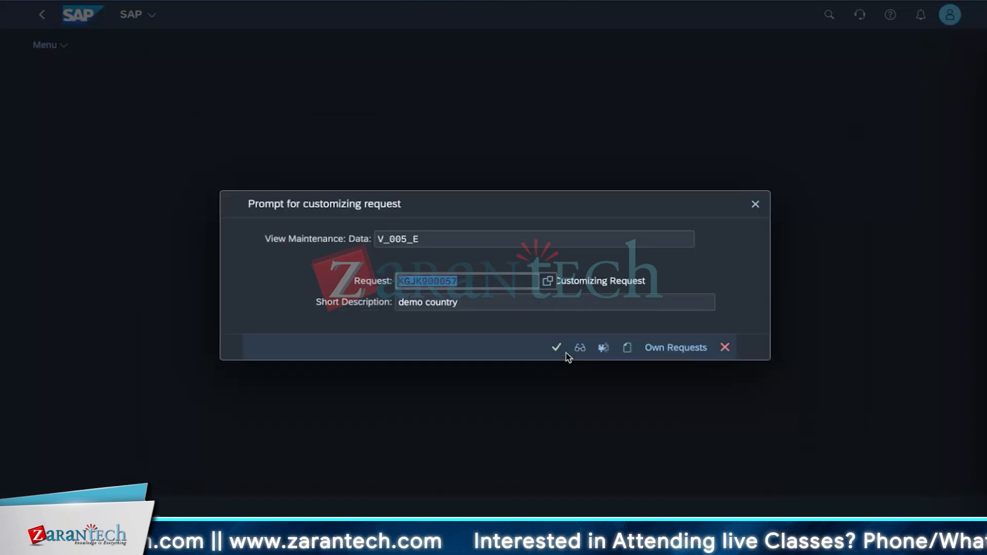
click(557, 348)
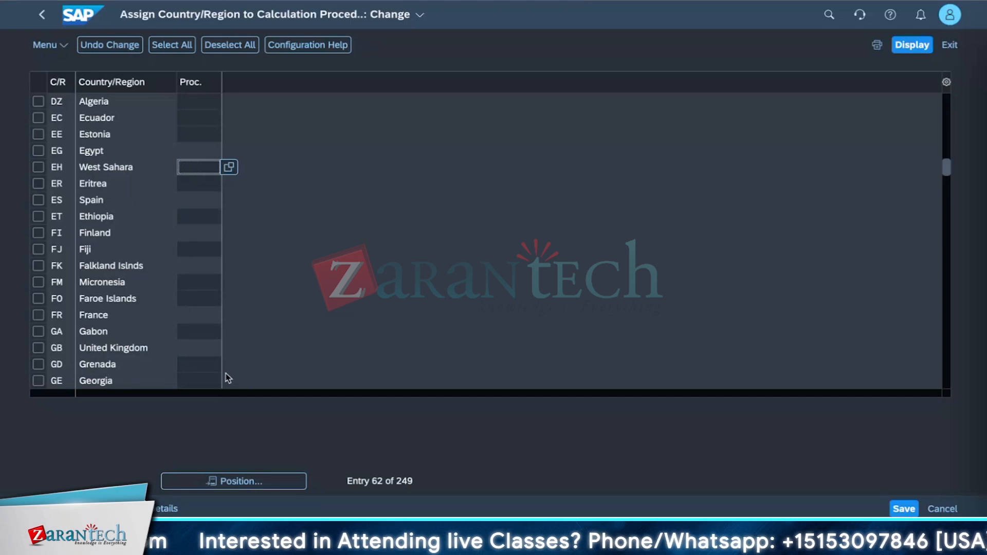
- Review the country/region list to check the procedures assigned to Guam and Sri Lanka
scroll(147, 307, up, 1)
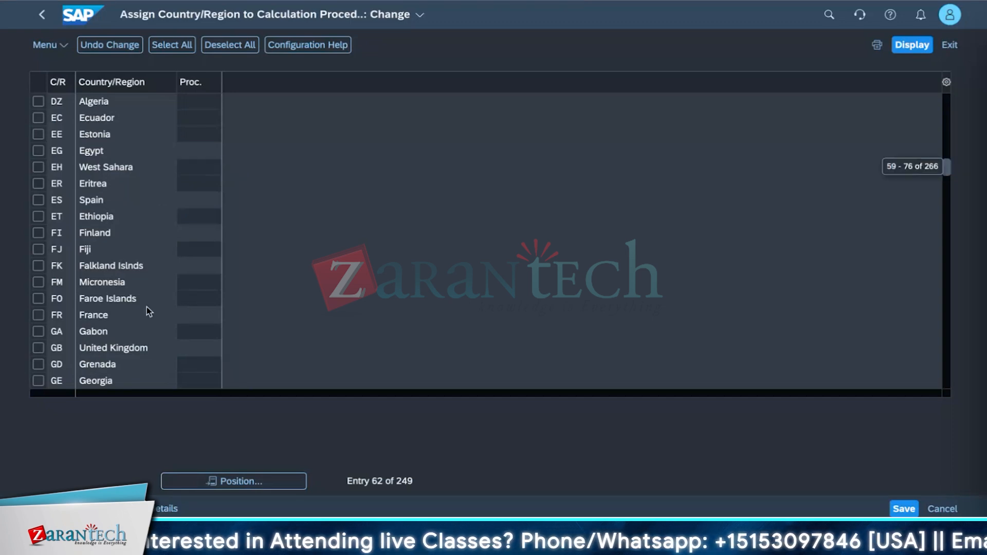
scroll(147, 307, up, 5)
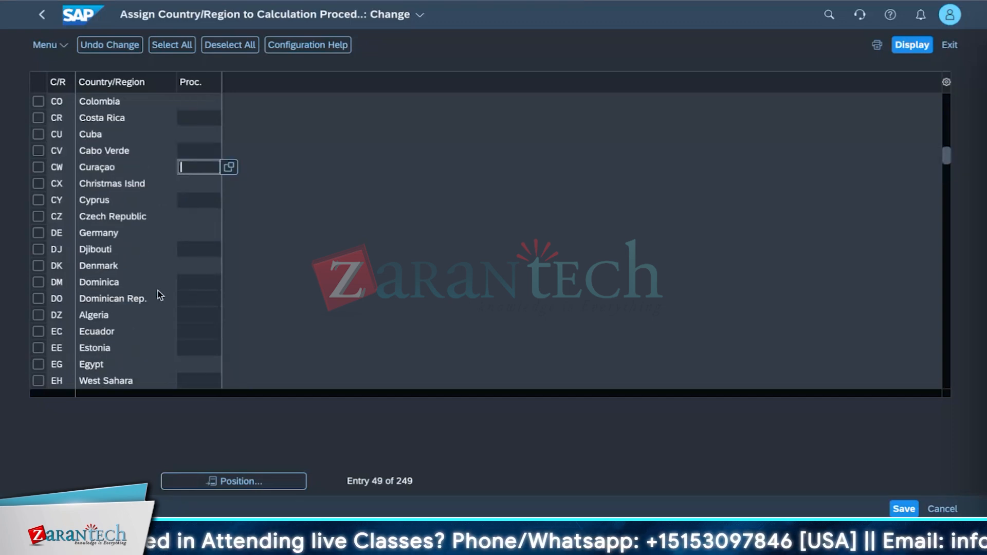
scroll(160, 294, up, 1)
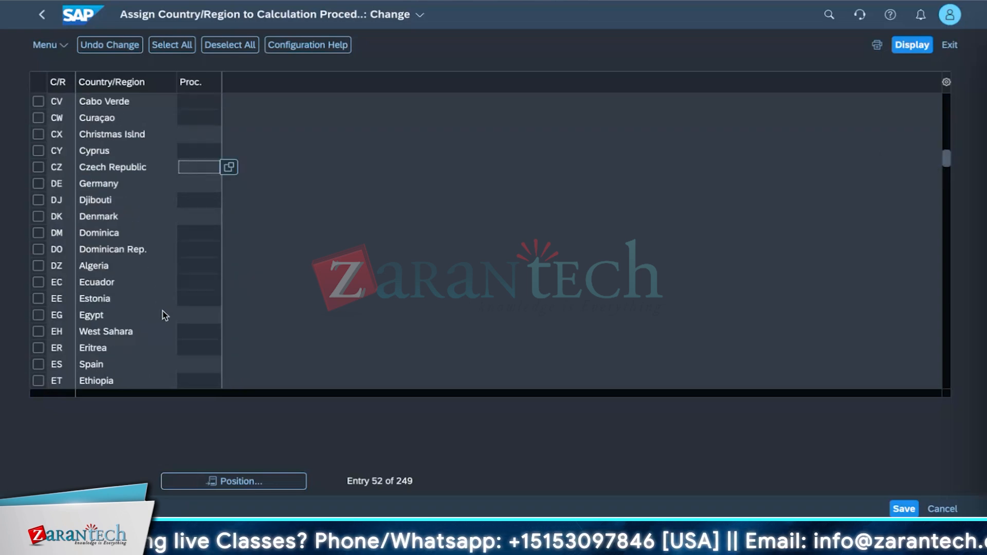
scroll(164, 315, down, 8)
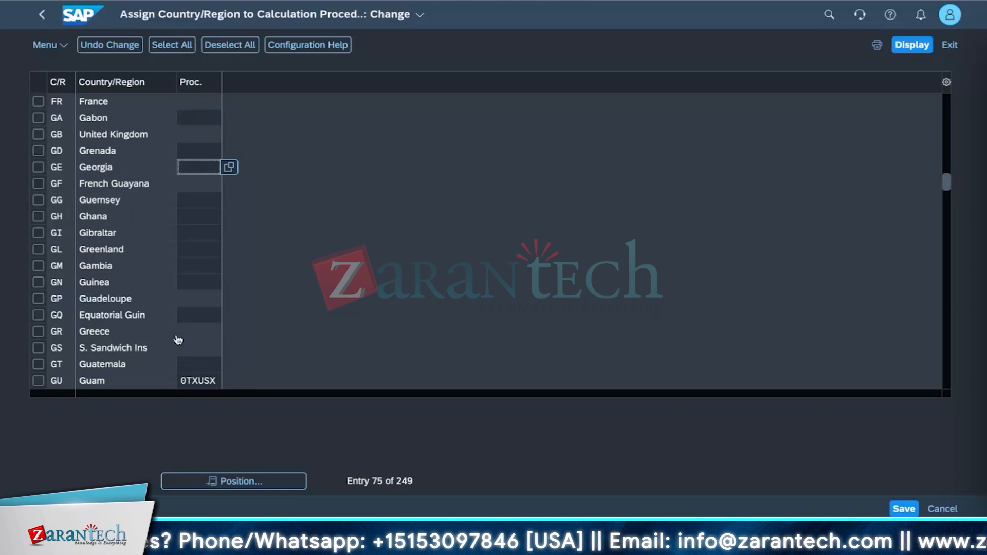
scroll(178, 339, down, 2)
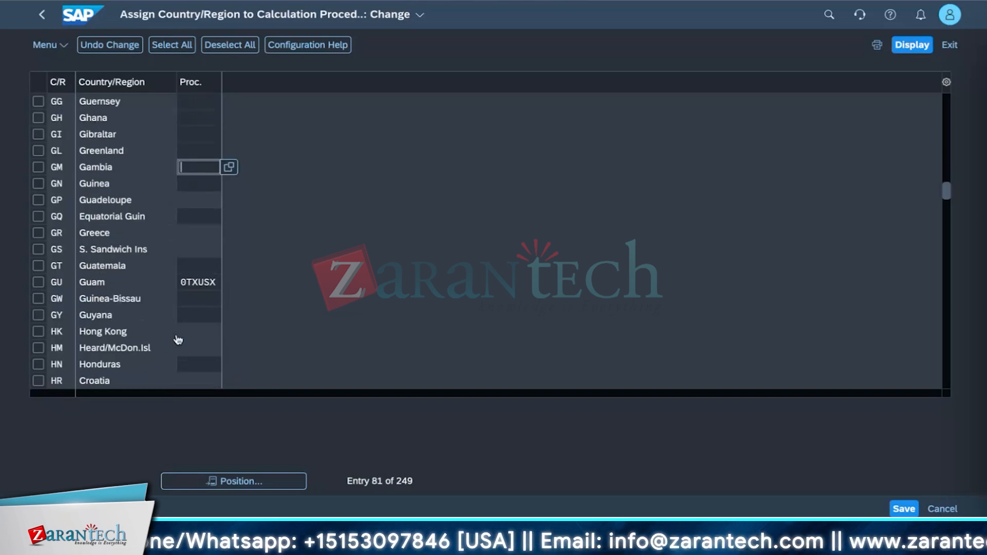
scroll(185, 346, down, 3)
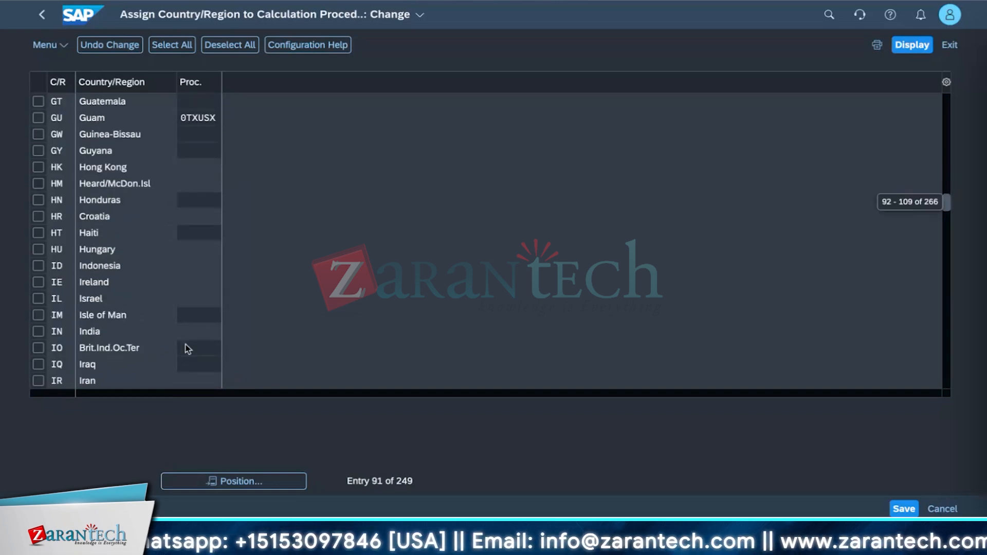
scroll(188, 349, down, 2)
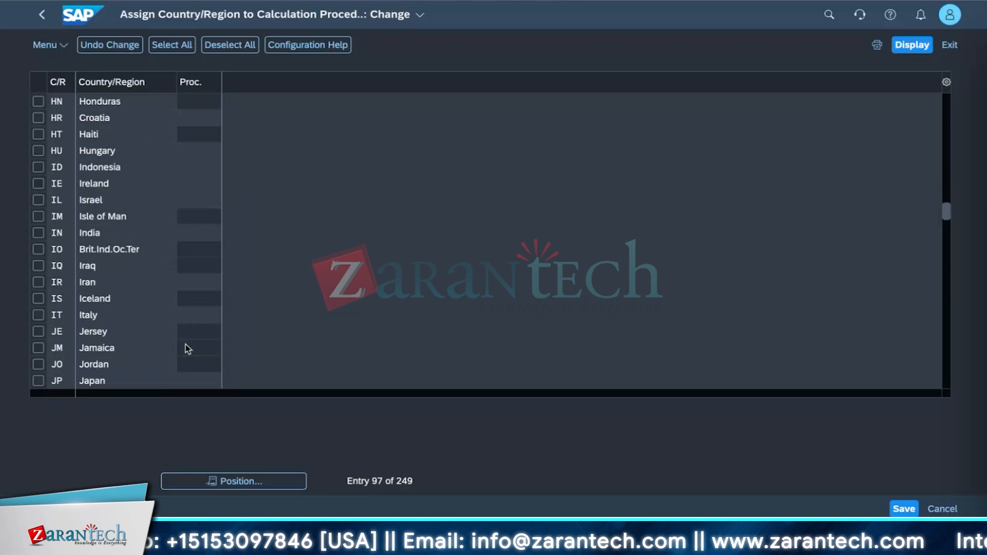
scroll(186, 346, down, 1)
scroll(186, 345, down, 3)
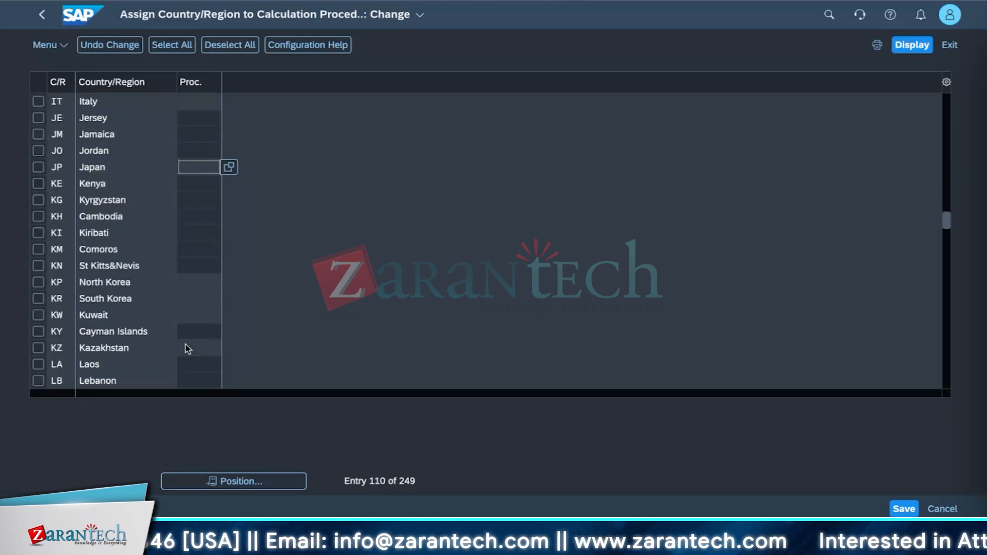
scroll(187, 348, down, 3)
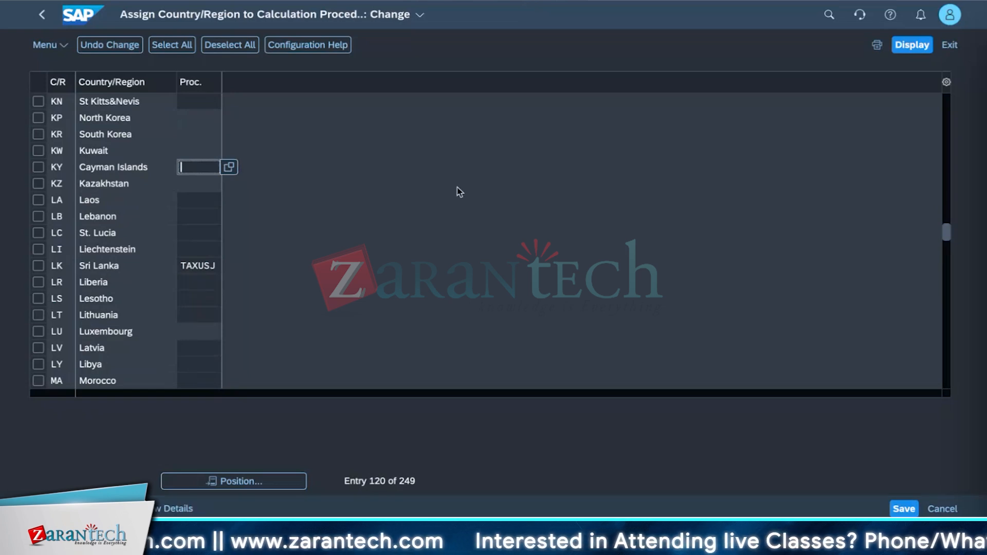
- Leave the table and reopen the Assign Country/Region to Calculation Procedure activity from Central Business Configuration
click(41, 16)
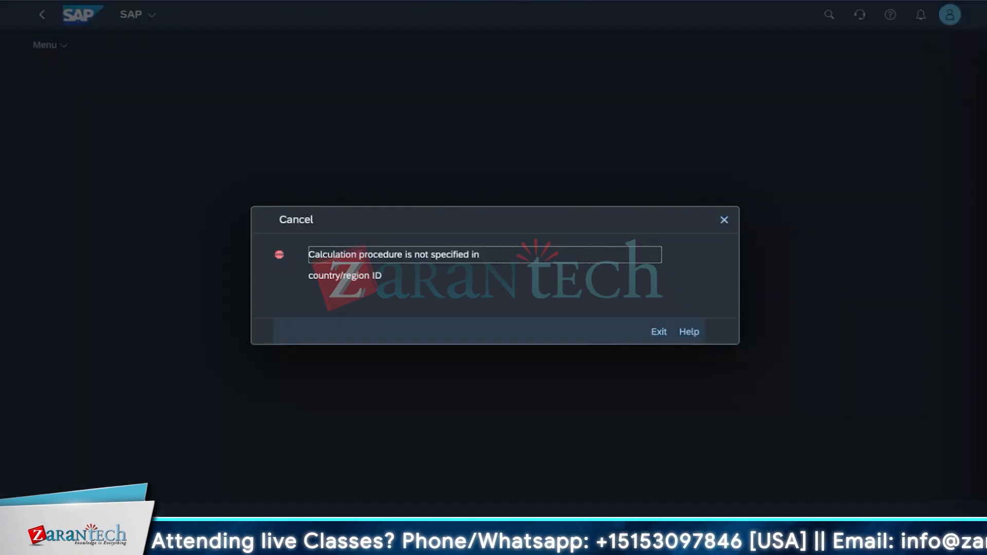
click(667, 1)
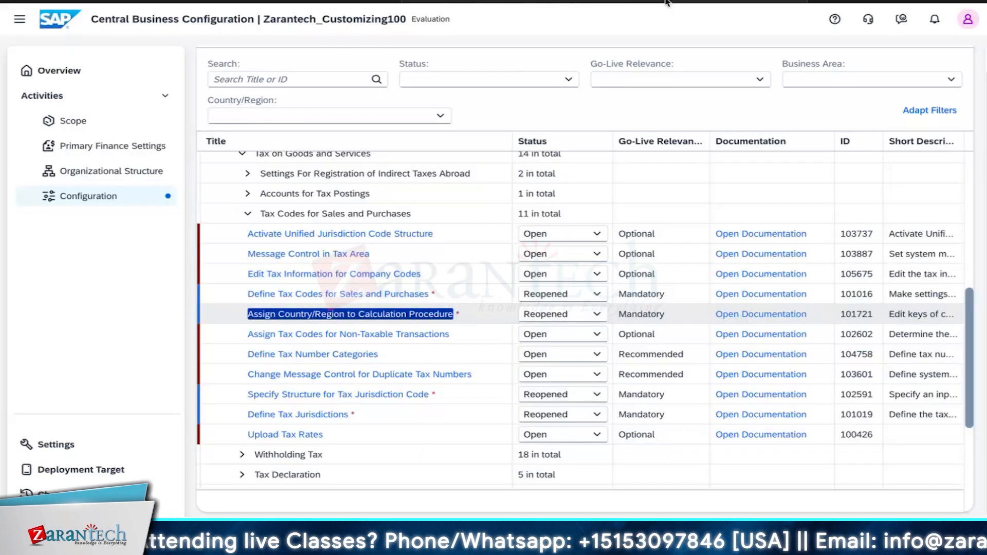
click(324, 315)
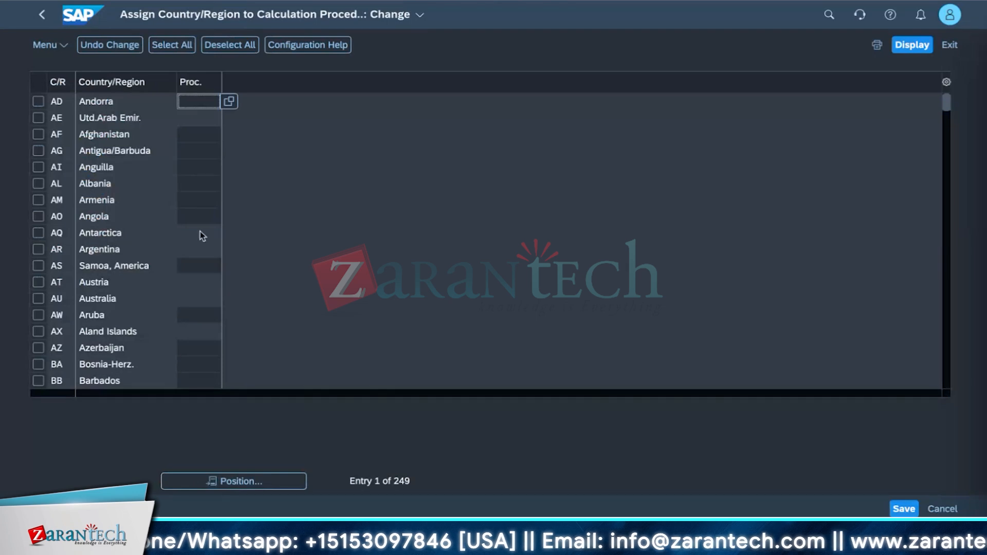
scroll(187, 308, down, 2)
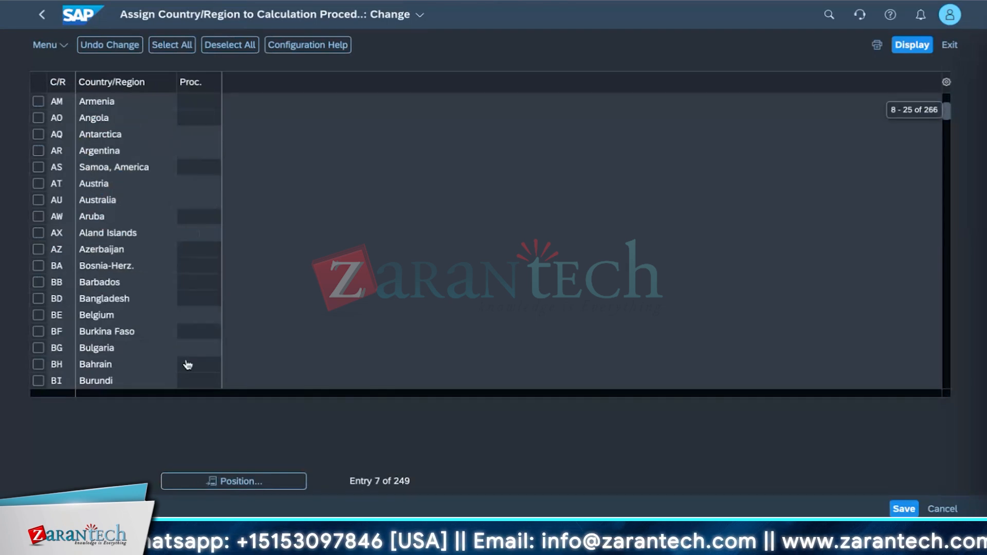
- Review the procedures in the country/region list down to Guam and return to the Central Business Configuration activities
scroll(188, 364, down, 3)
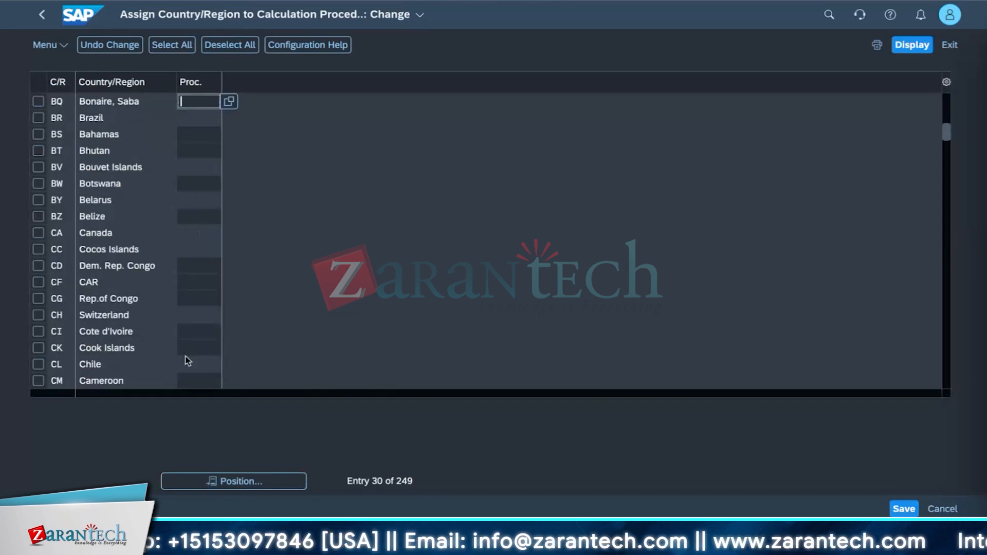
scroll(187, 357, down, 2)
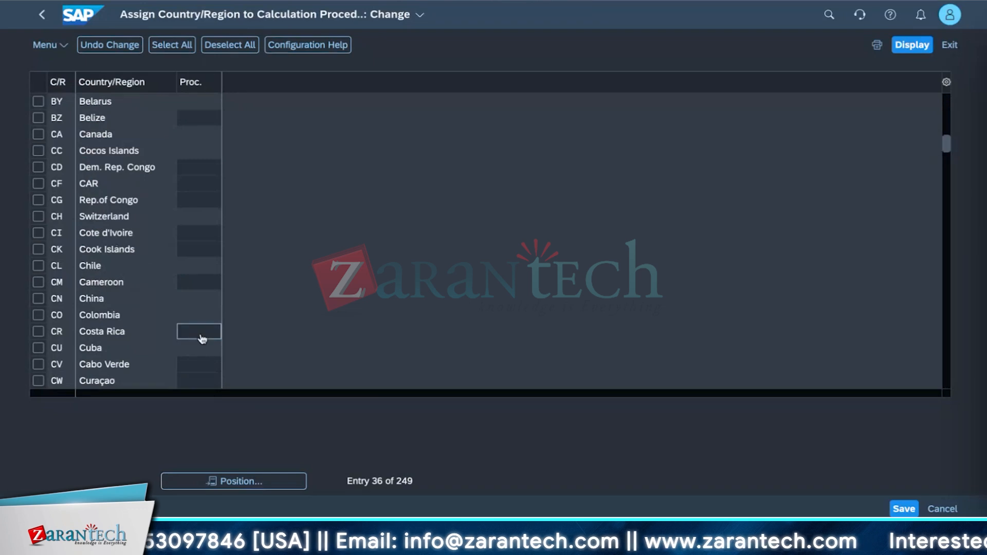
scroll(201, 339, down, 5)
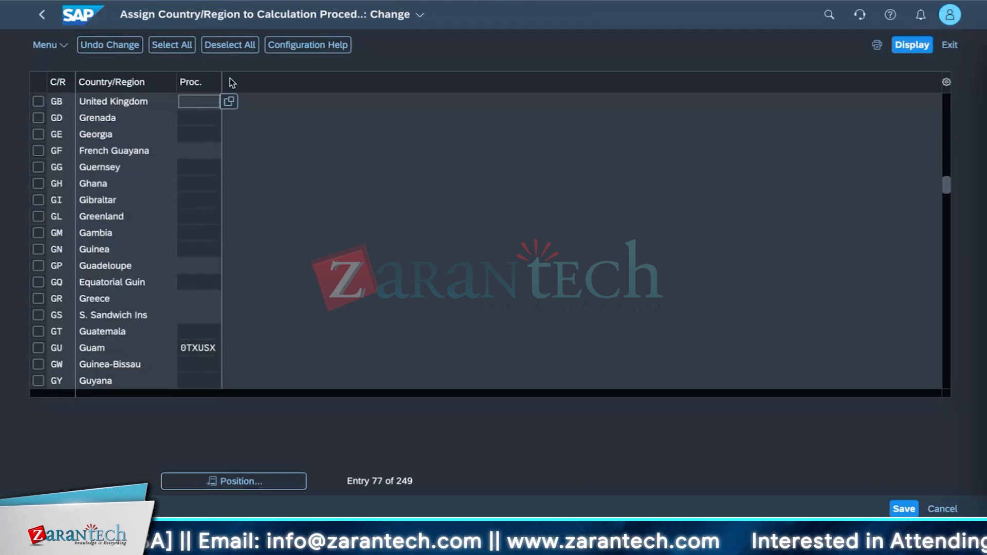
click(56, 19)
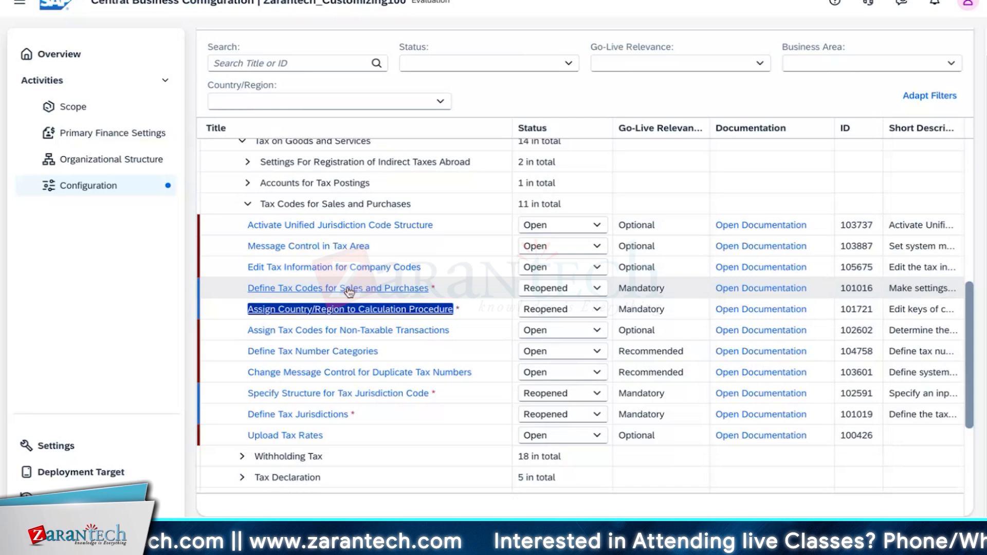
- Open the Define Tax Codes for Sales and Purchases activity for country/region LK
click(348, 288)
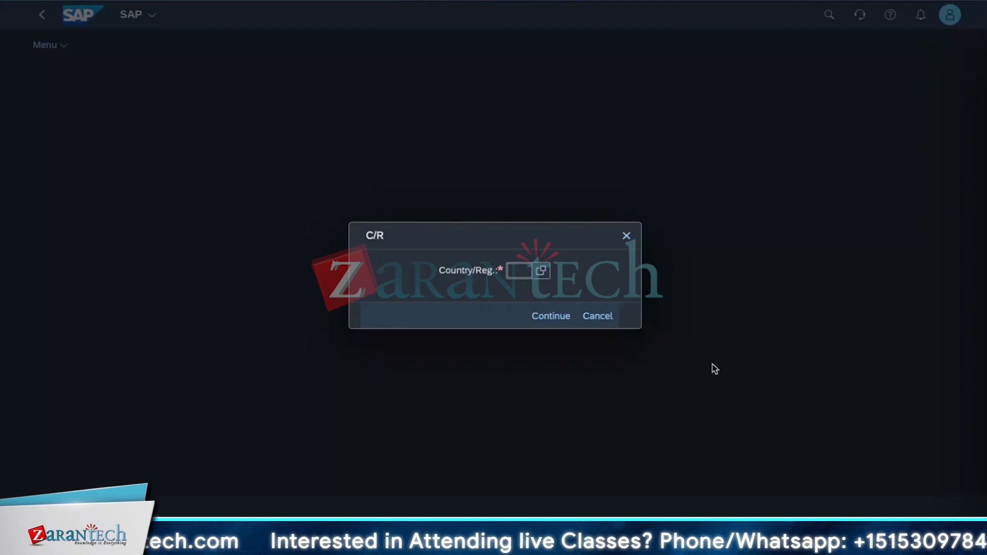
click(524, 274)
text(LK)
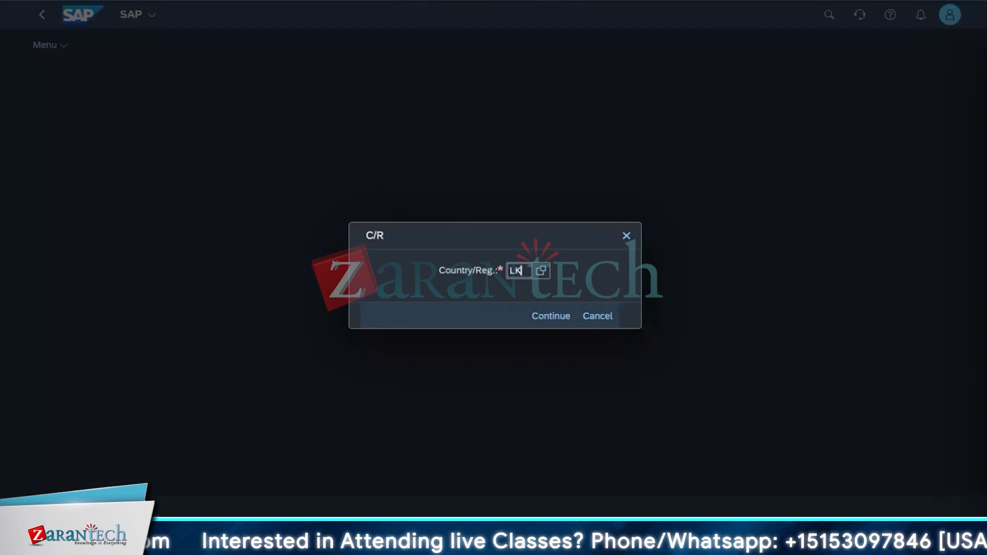
click(560, 323)
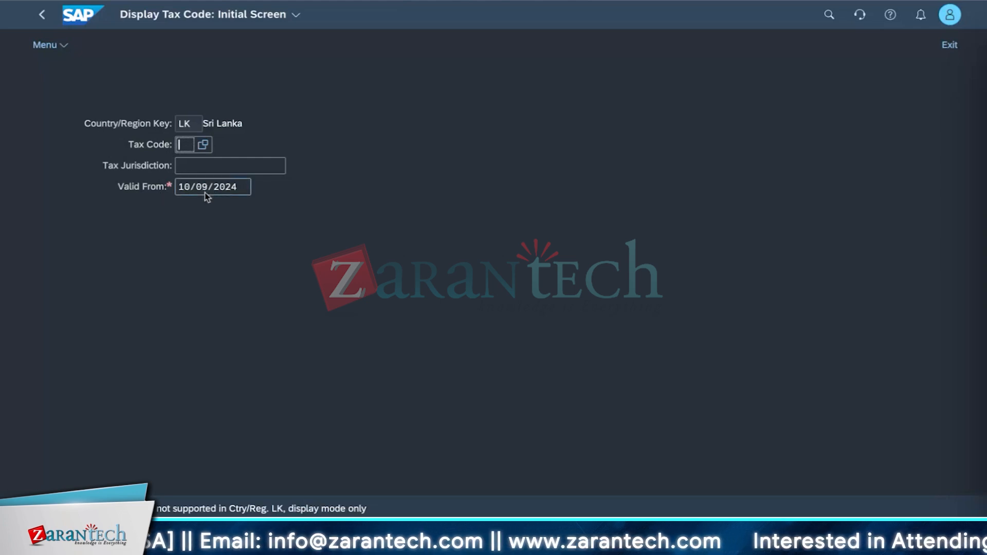
- Choose tax code O1, A/R Sales Tax, taxable, from the tax code value help for Sri Lanka
click(204, 145)
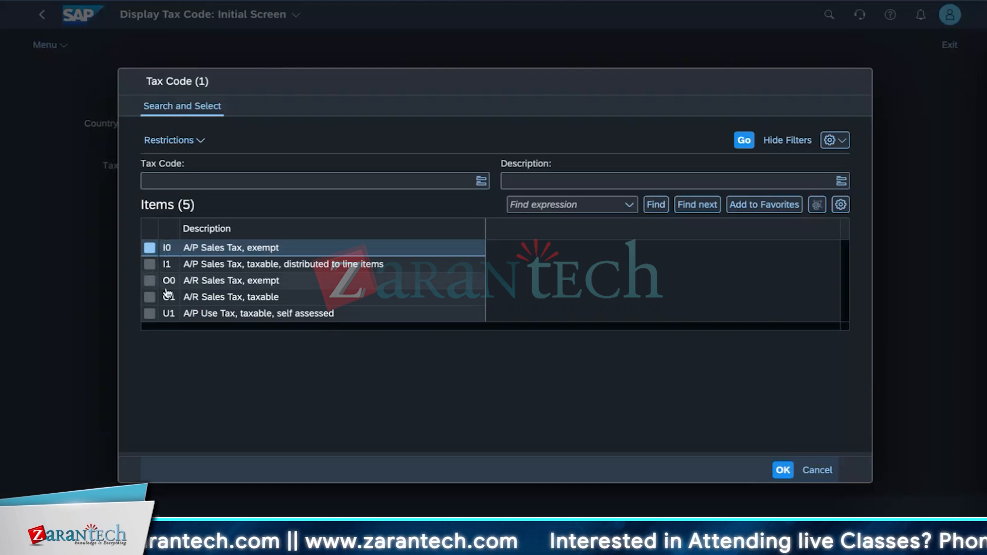
click(150, 297)
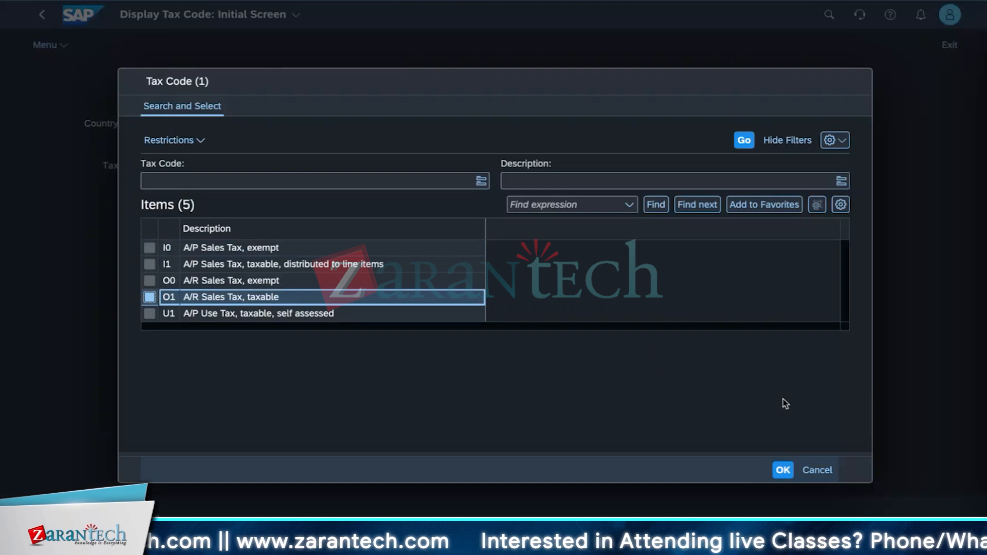
click(781, 470)
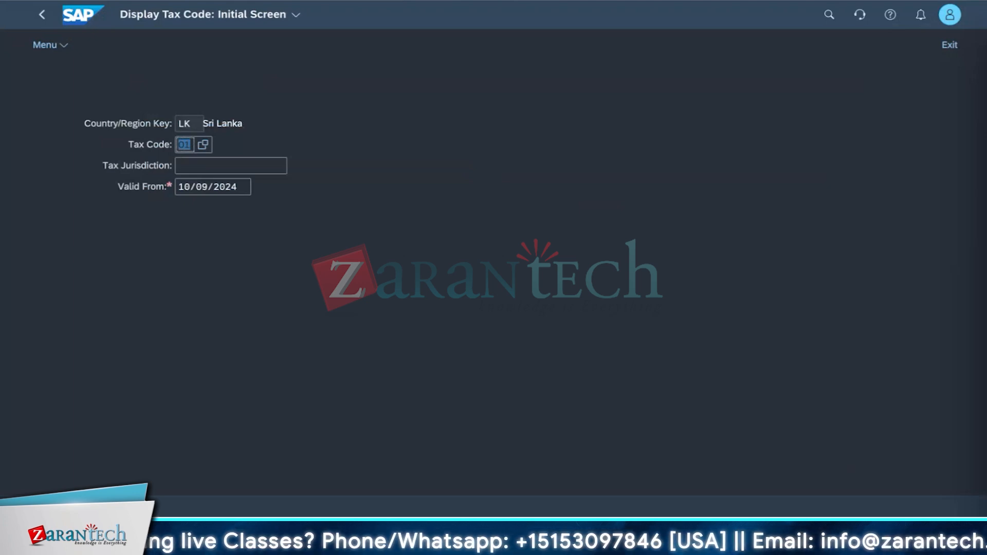
- Open the tax jurisdiction value help and go through its State, County, City and Local tax restriction fields
click(226, 166)
click(294, 166)
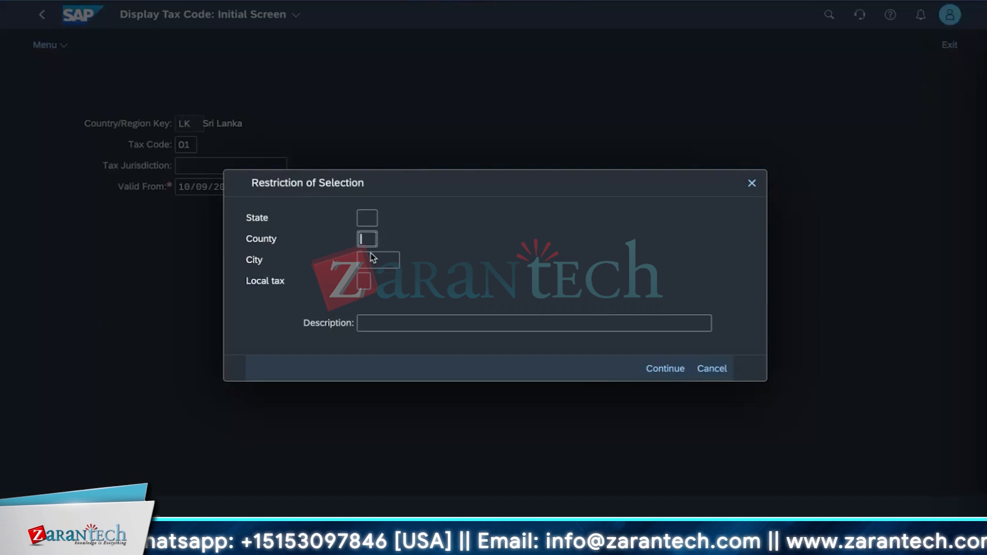
key(Tab)
key(Tab)
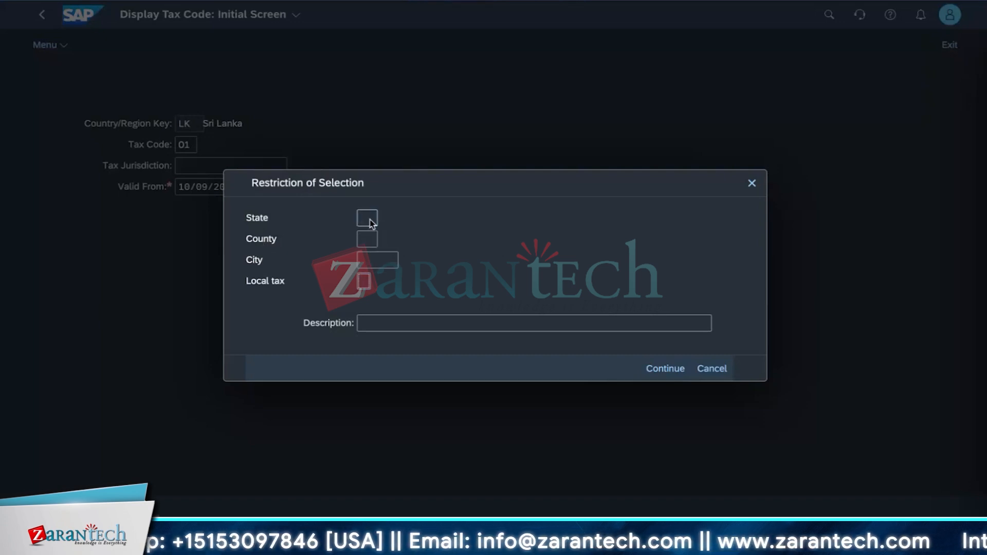
click(368, 239)
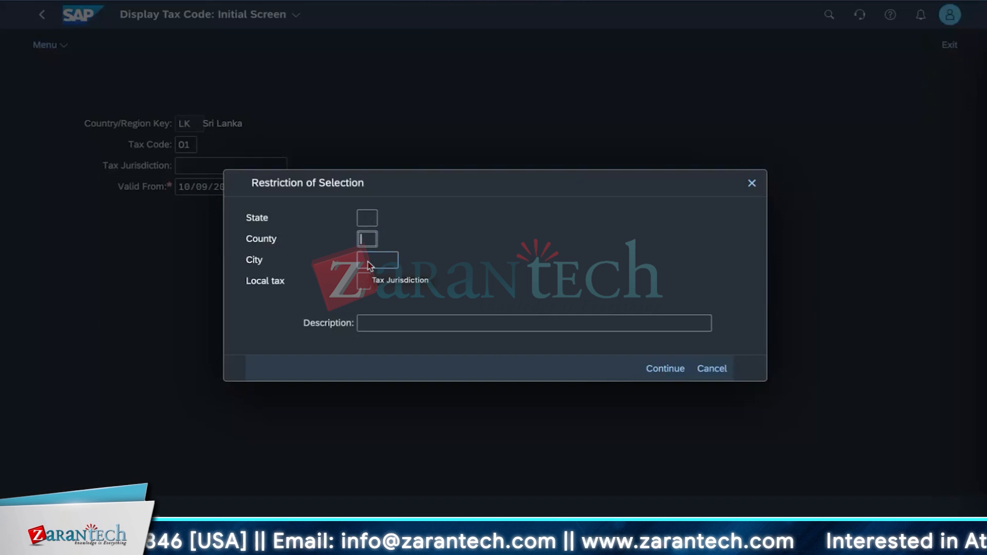
click(365, 281)
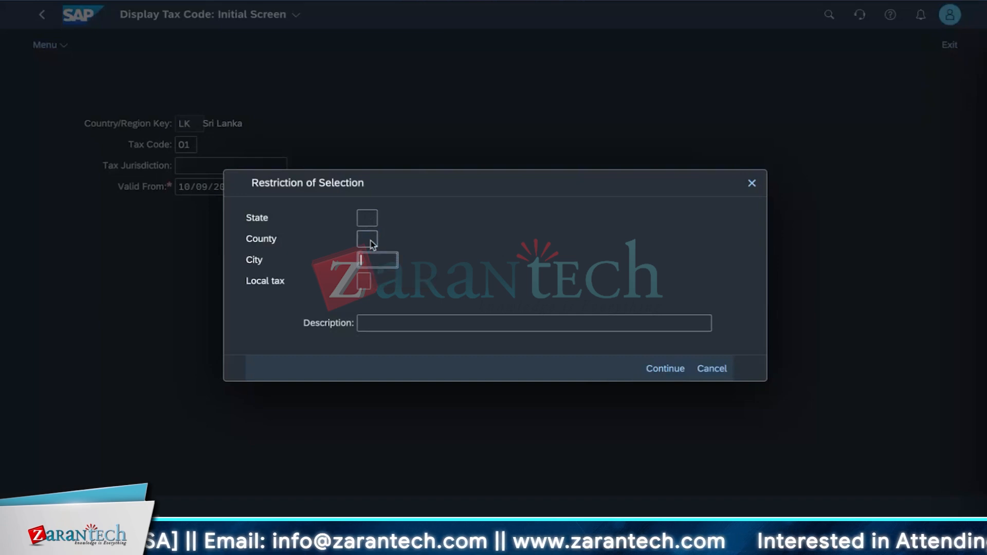
click(368, 219)
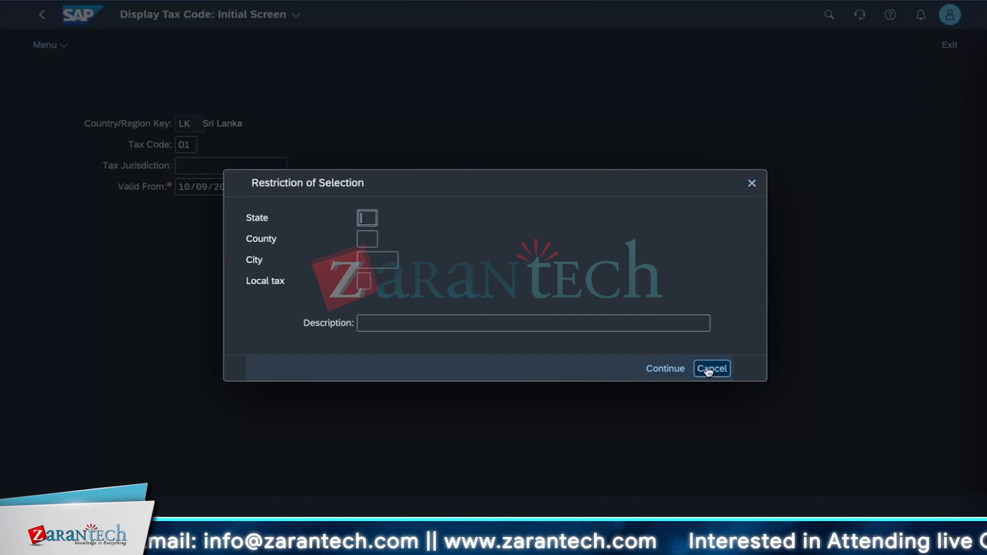
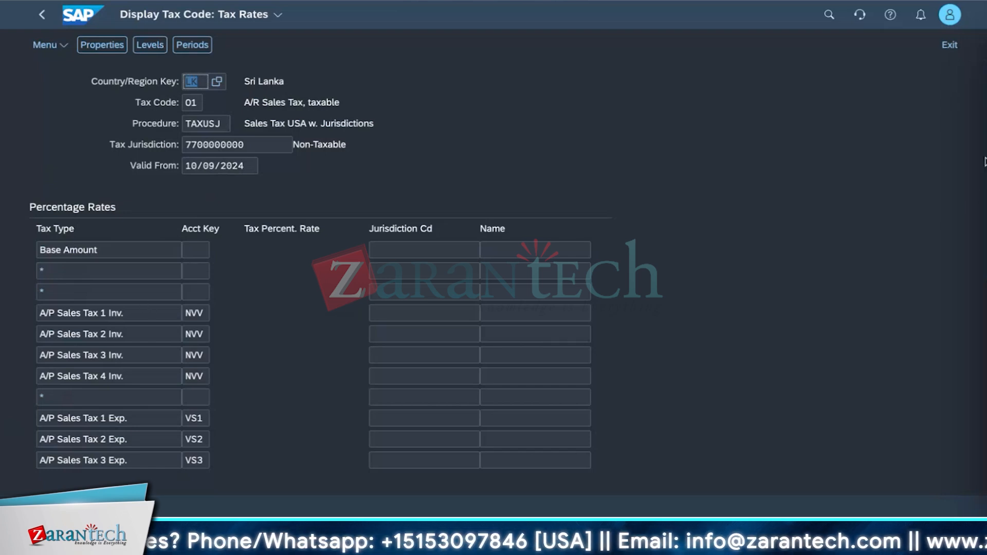
- Examine the percentage rate rows of tax code O1 down to A/R Sales Tax 4
key(Page_Down)
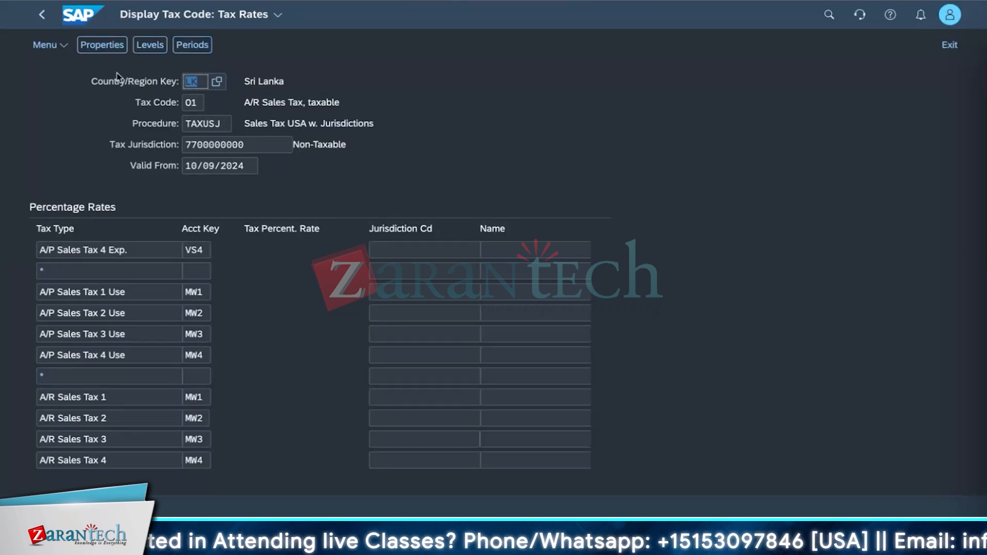
click(280, 15)
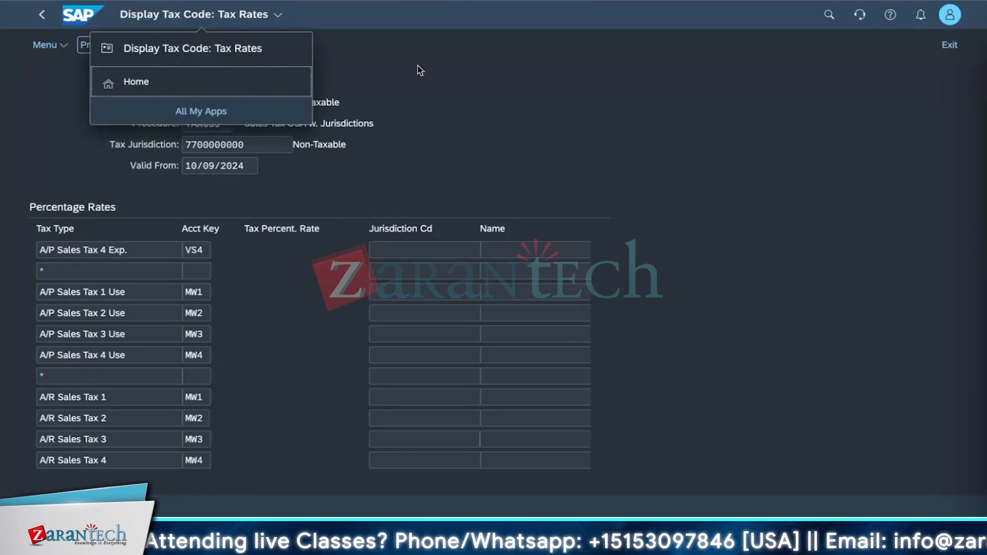
click(591, 129)
click(49, 44)
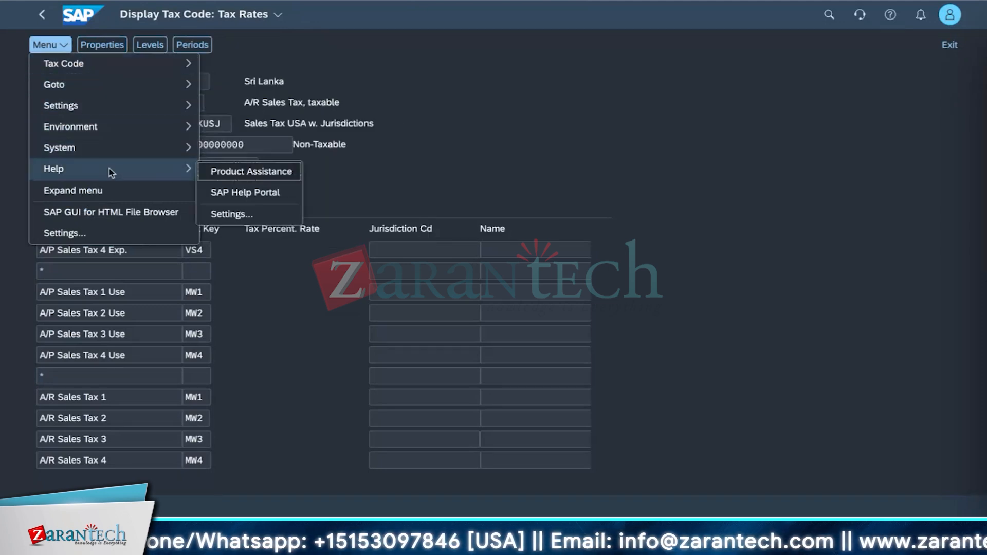
mouse_move(125, 112)
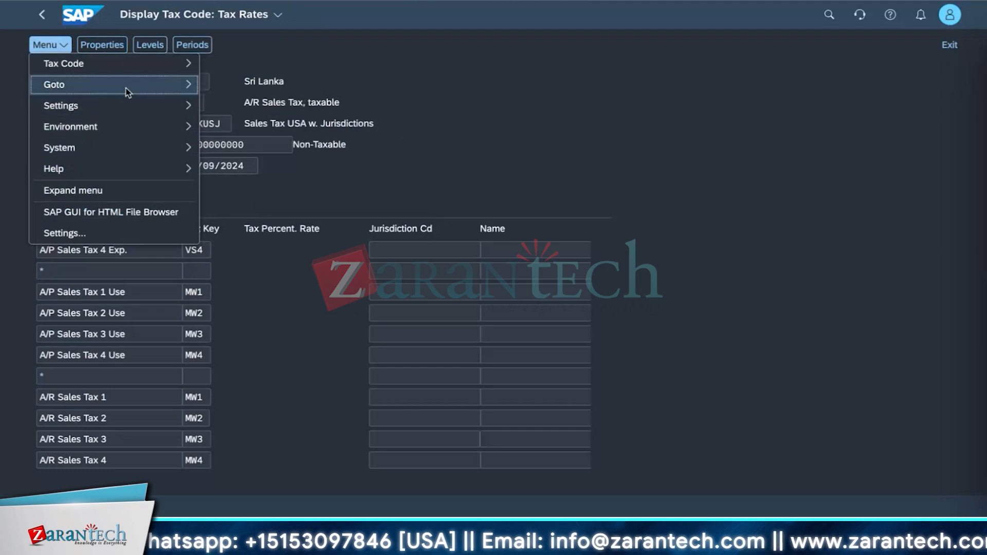
click(567, 107)
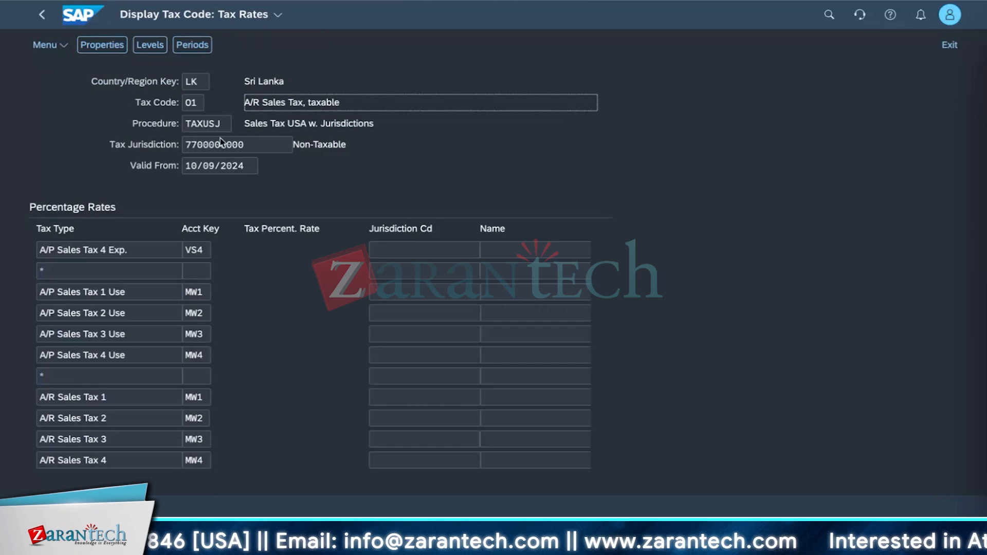
- View the properties of tax code O1 and compare the levels view with the jurisdictions view of its rates
click(102, 44)
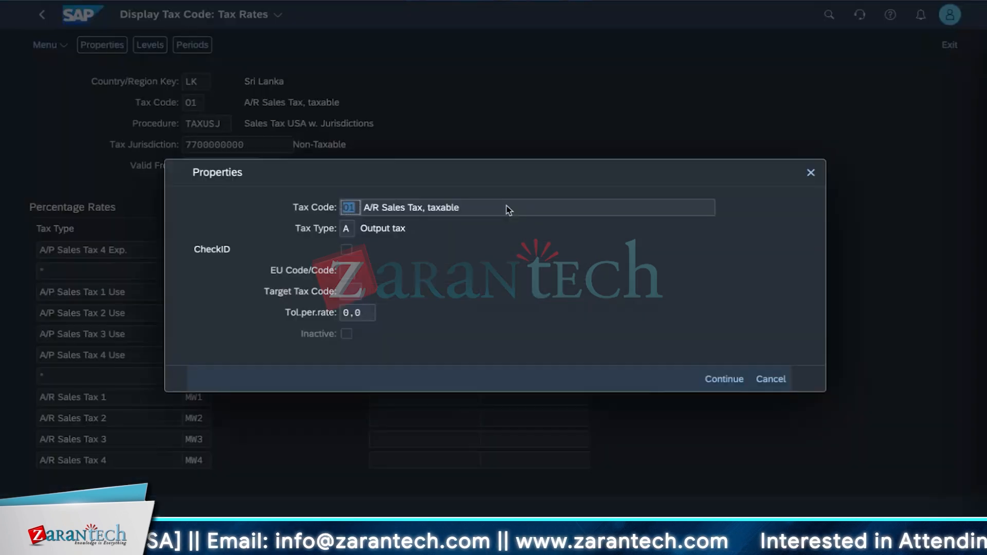
click(774, 380)
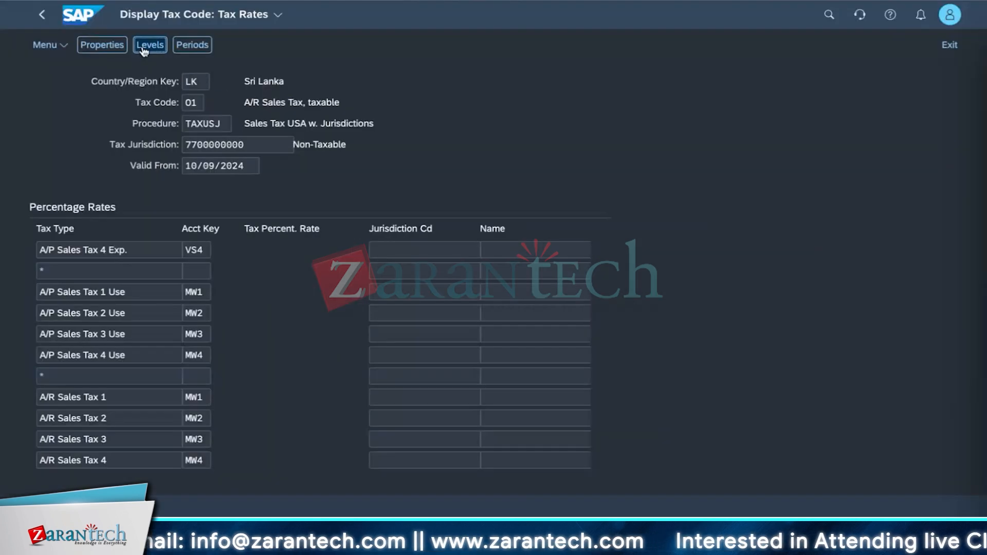
click(144, 47)
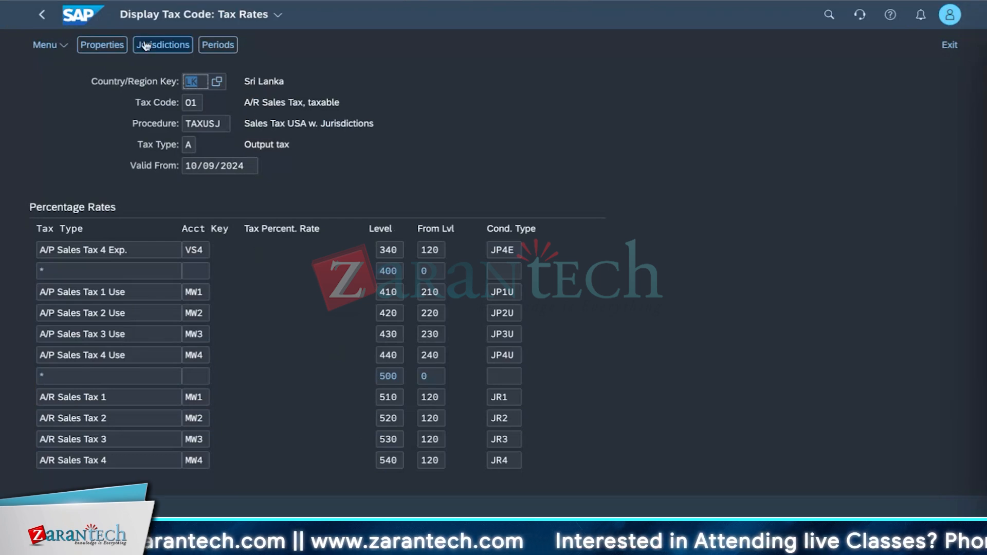
click(175, 45)
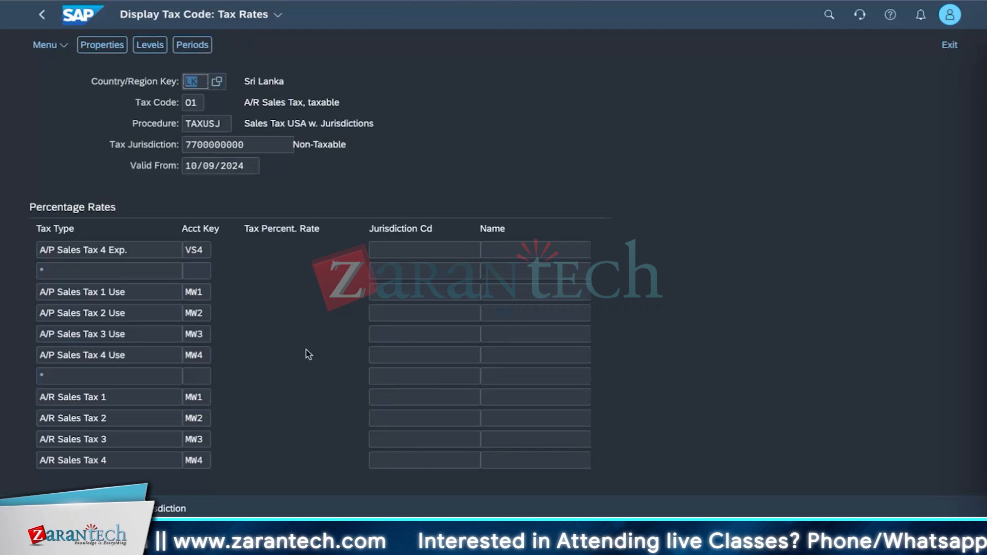
click(258, 304)
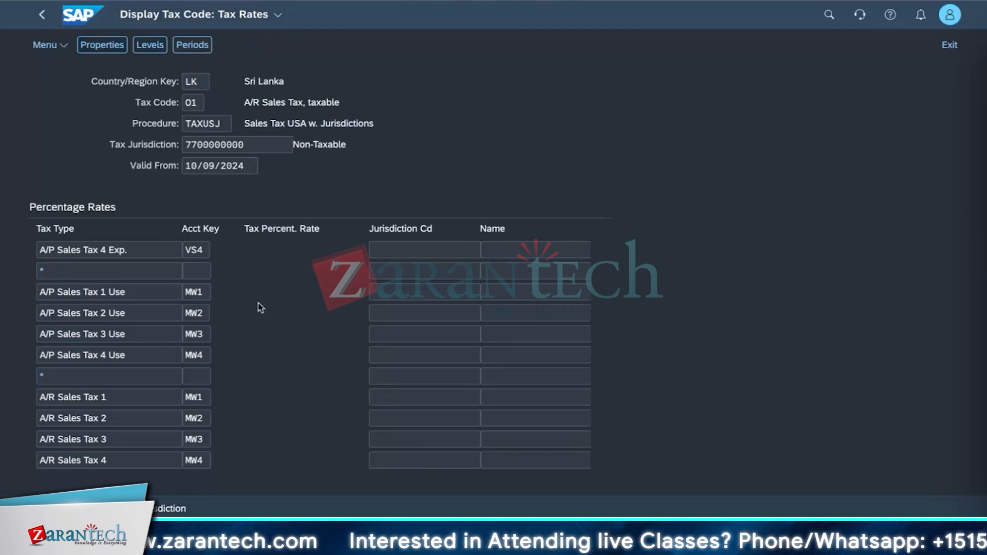
click(49, 45)
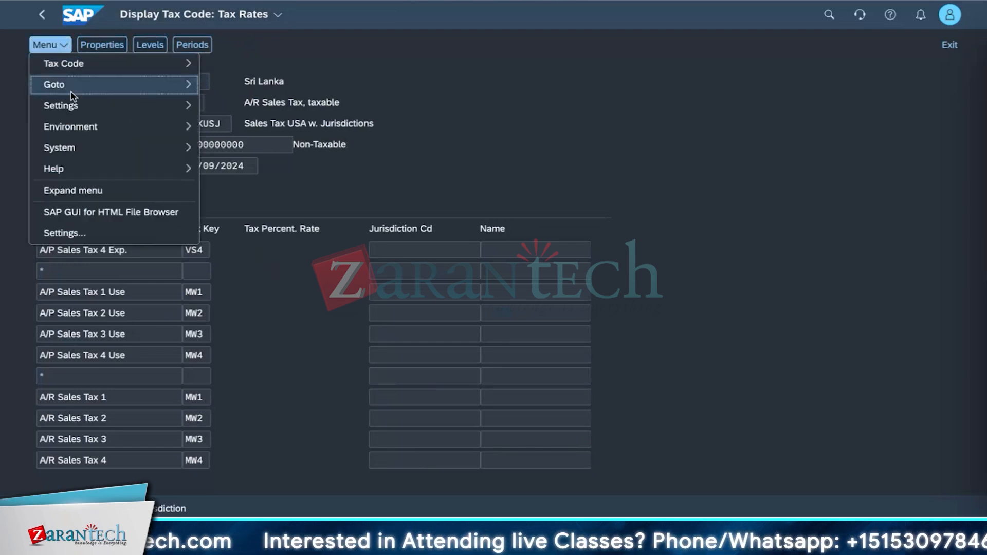
click(135, 89)
click(658, 88)
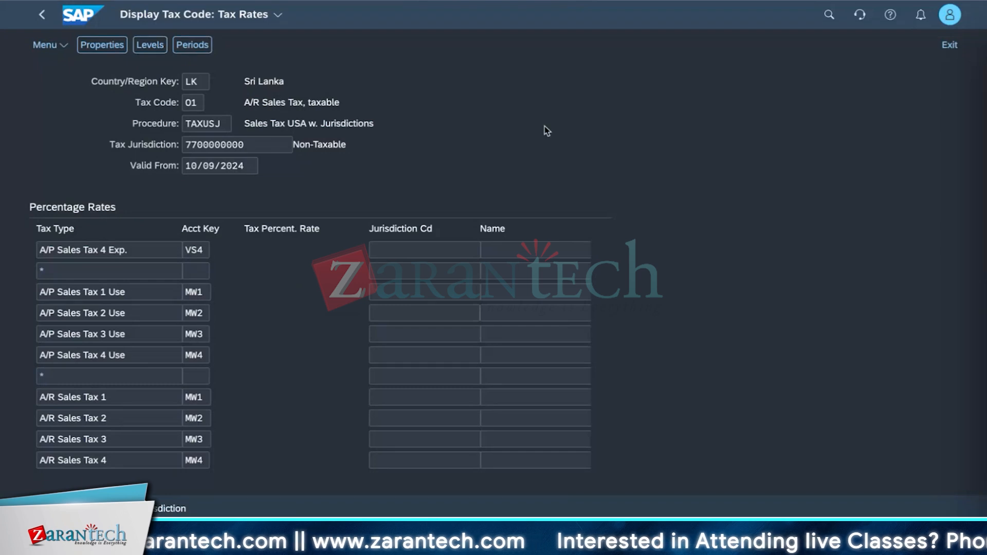
click(55, 47)
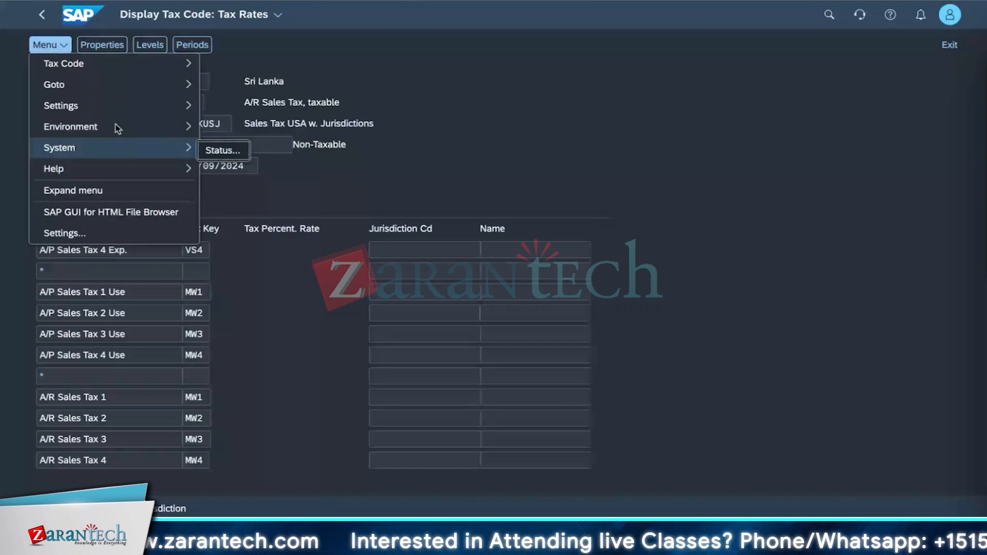
mouse_move(123, 91)
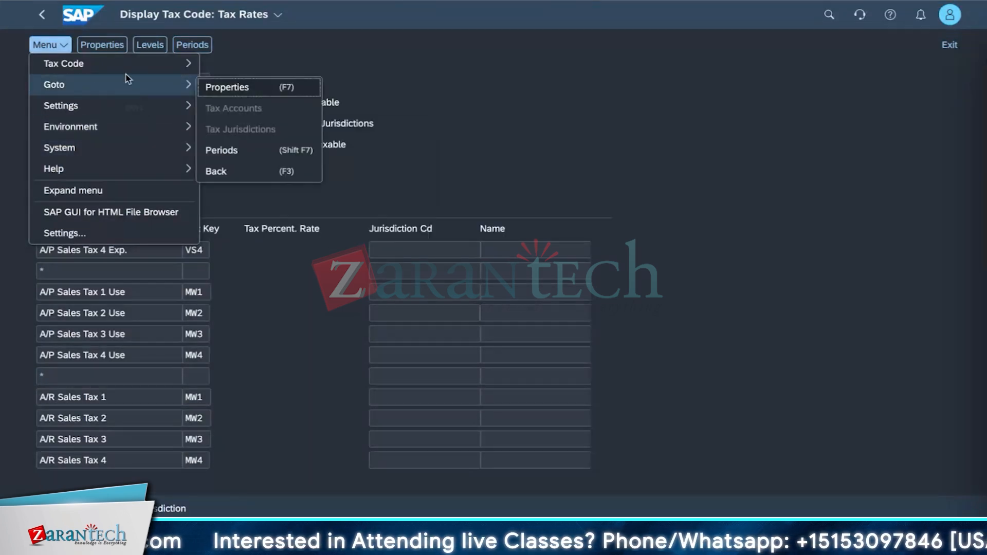
mouse_move(126, 71)
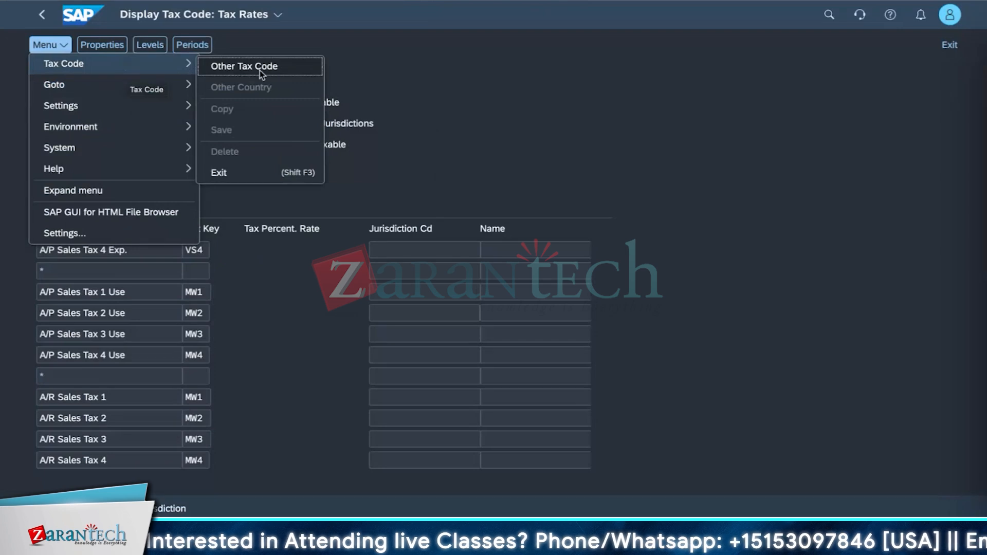
click(290, 177)
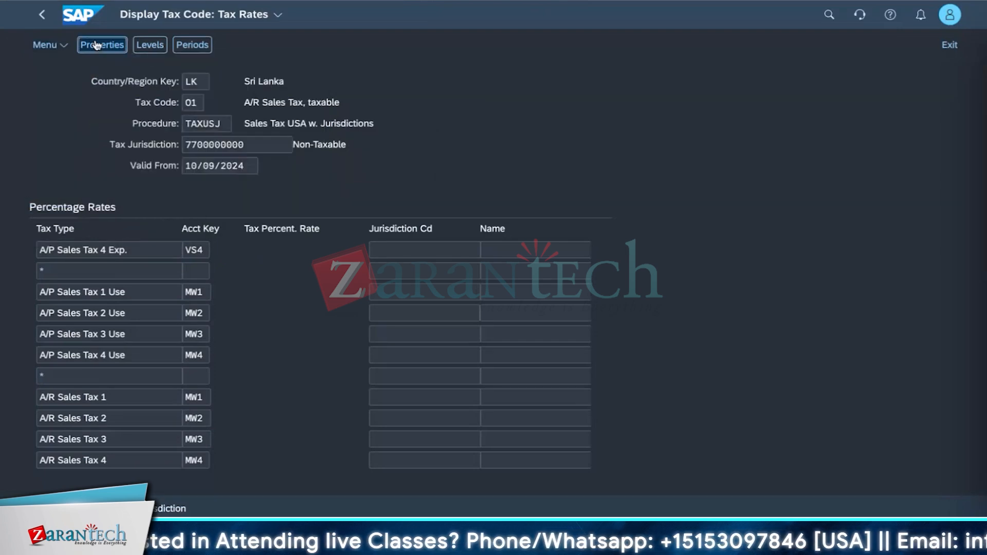
- Check the properties of tax code O1 again and return to its tax rates
click(96, 45)
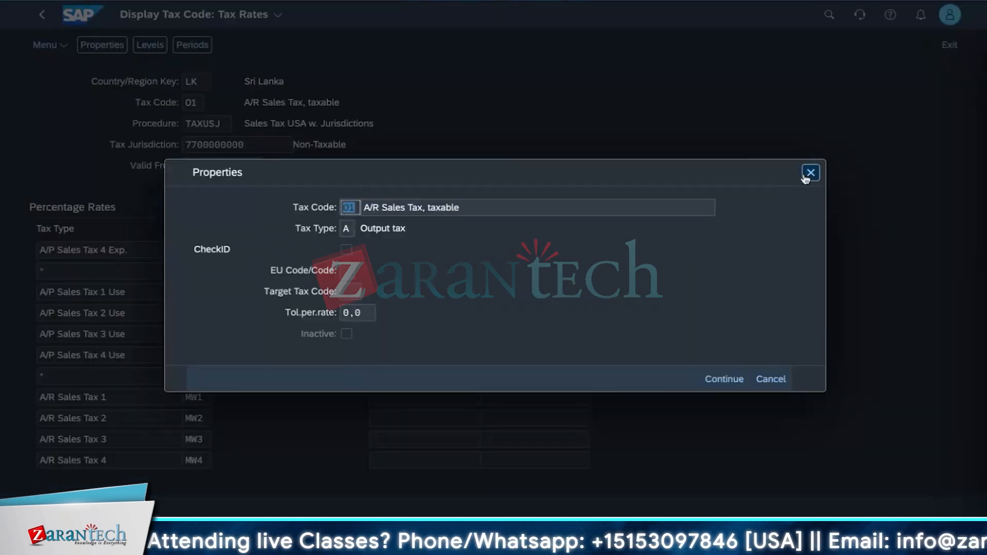
key(Escape)
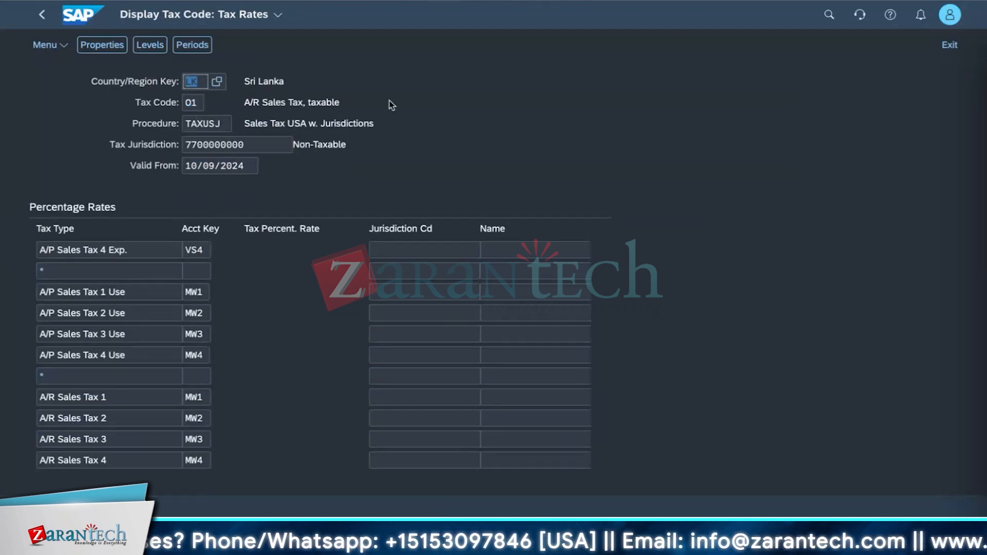
click(403, 98)
click(257, 266)
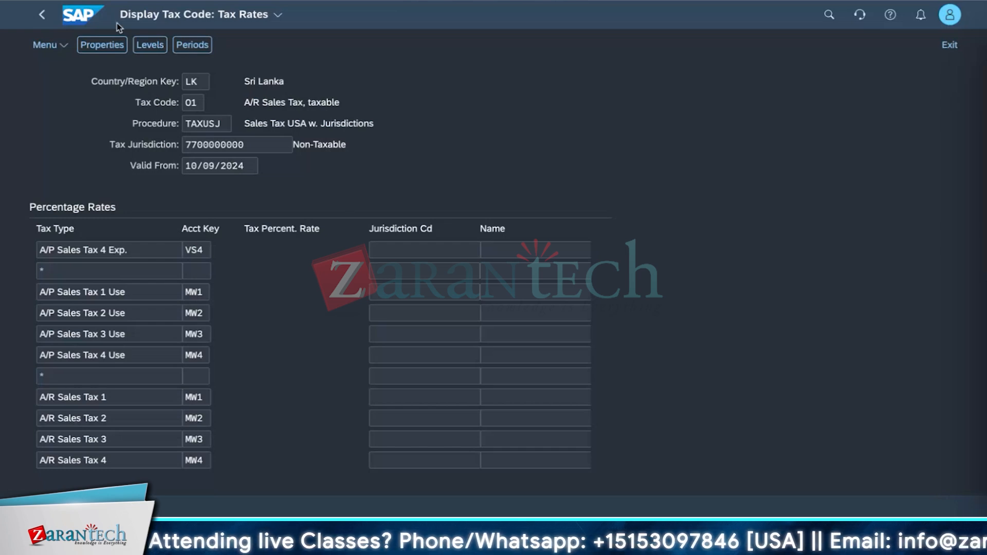
- Switch the rates of tax code O1 to the levels view and check the validity periods in both views
click(190, 48)
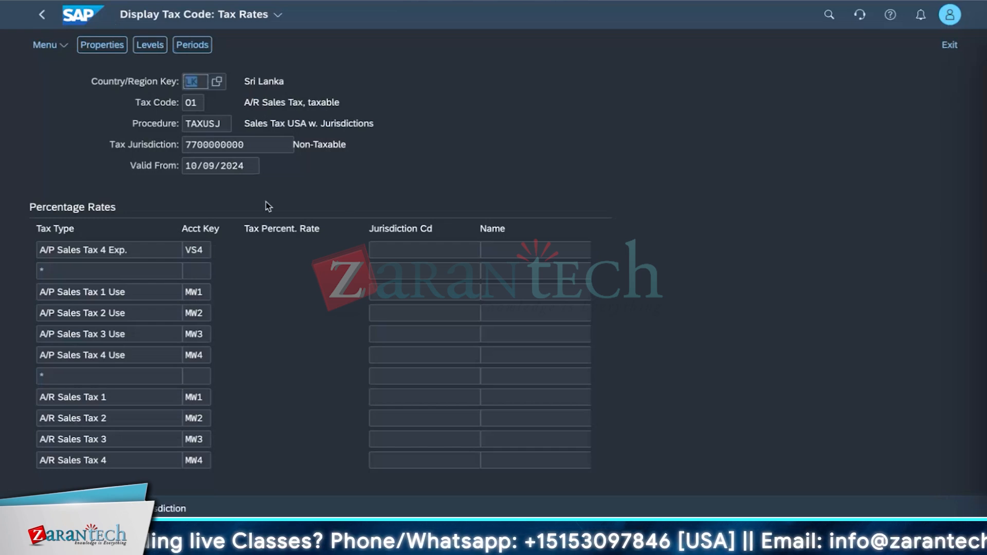
click(193, 46)
click(149, 46)
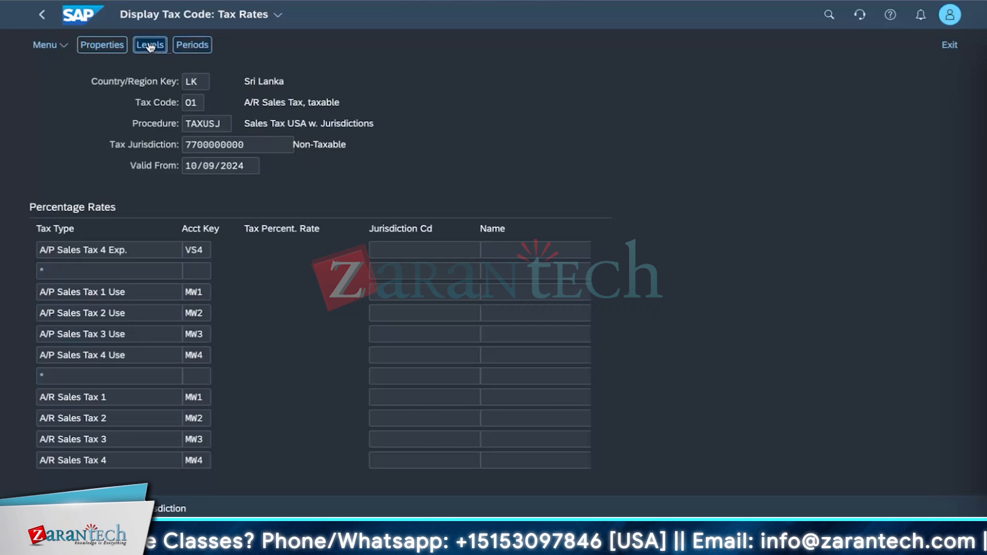
click(216, 45)
click(217, 45)
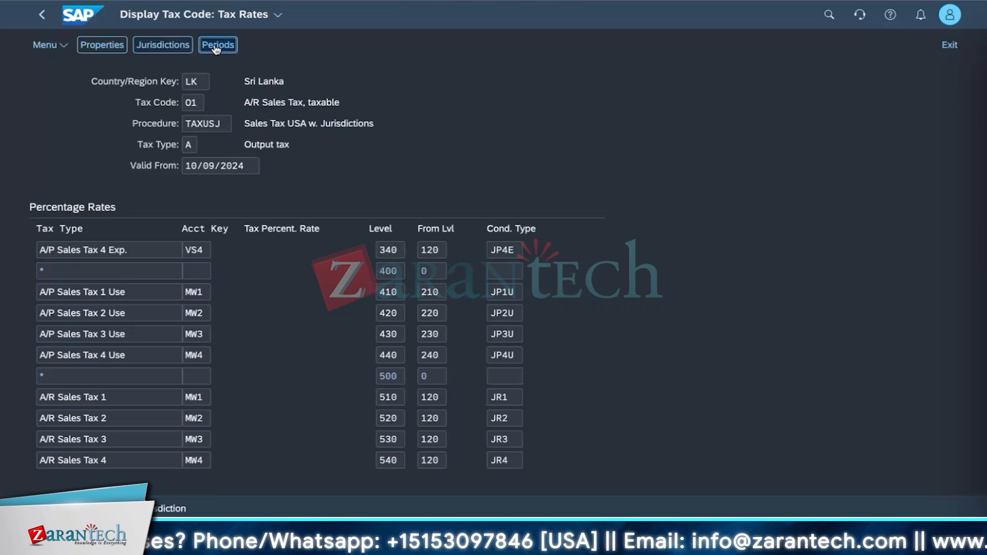
click(216, 46)
click(216, 49)
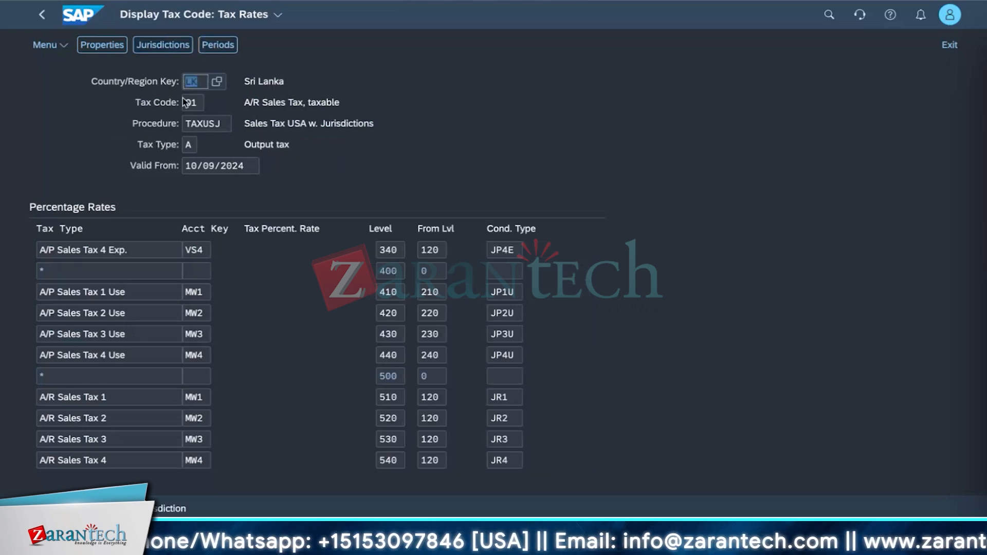
click(207, 66)
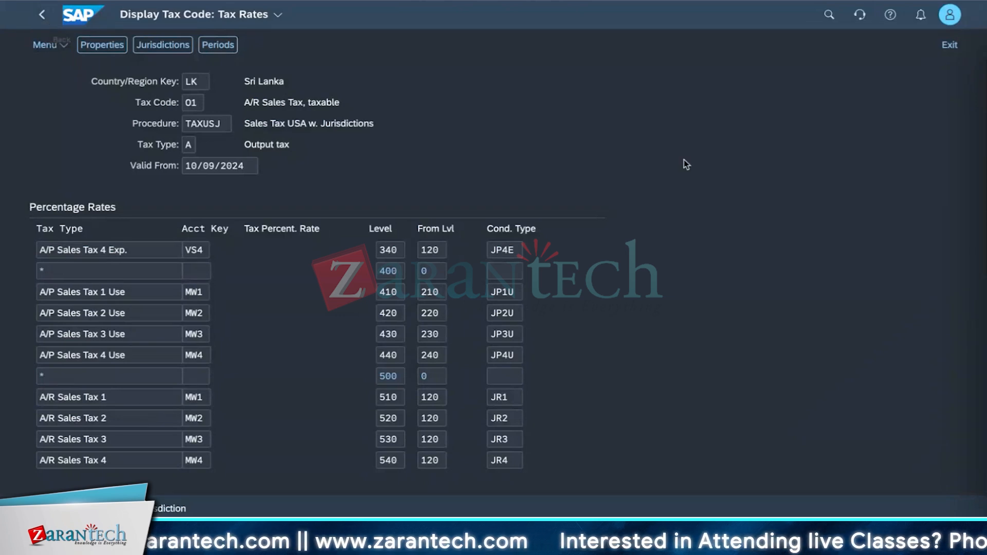
- Leave tax code O1 and restart the tax code display for country/region LK
click(42, 15)
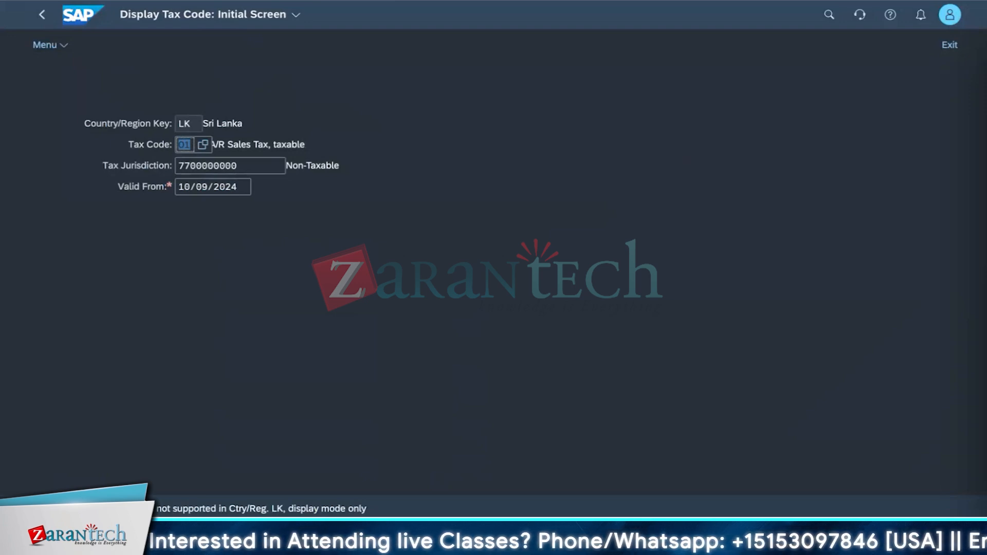
click(946, 46)
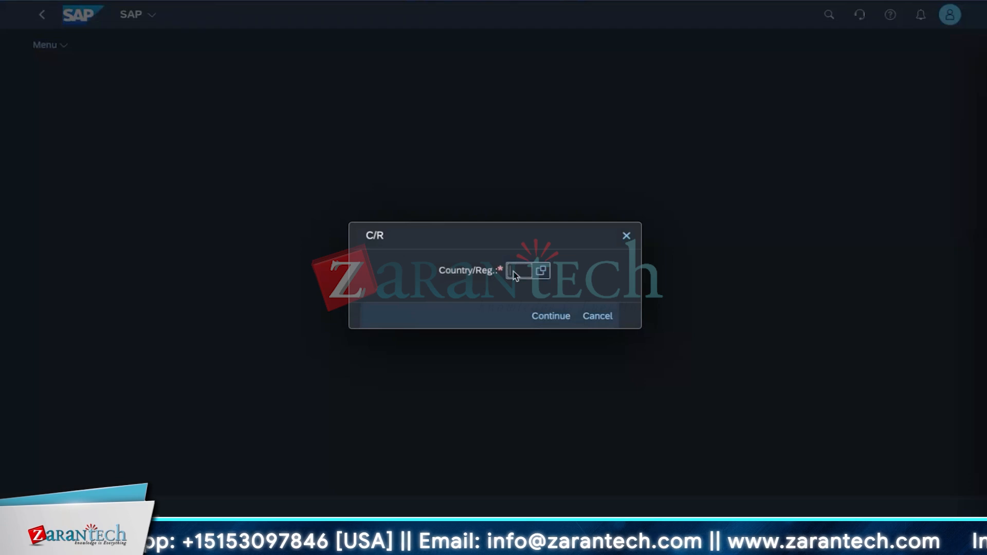
key(Return)
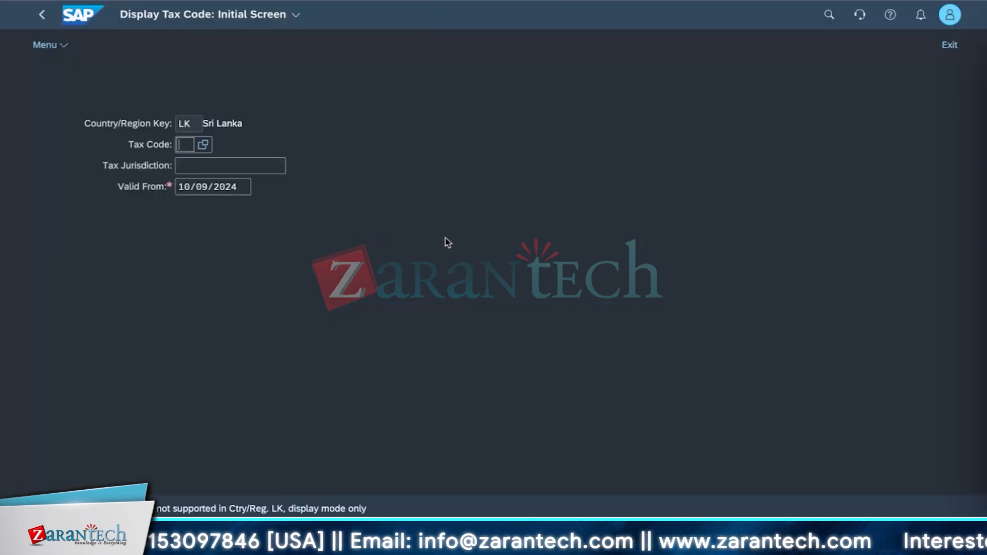
click(205, 146)
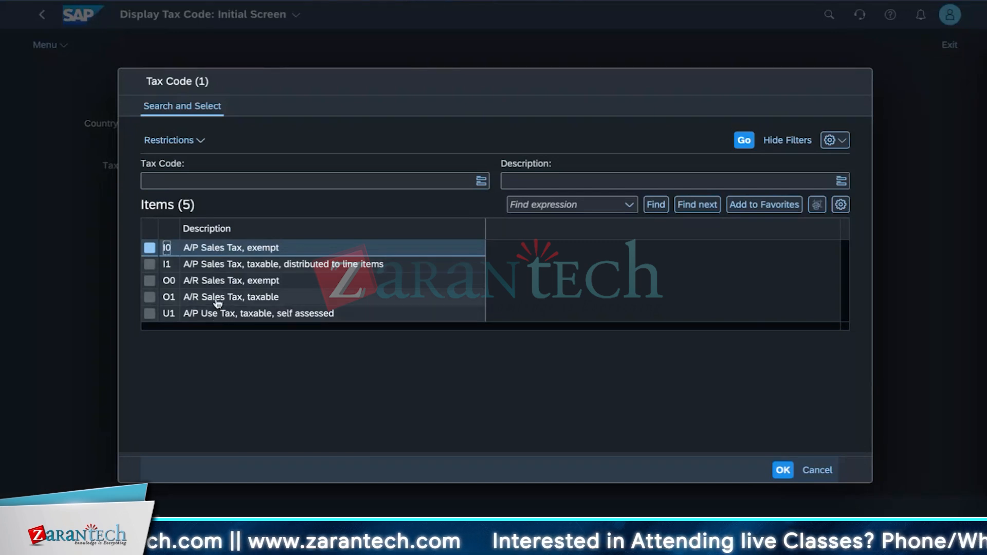
double_click(215, 267)
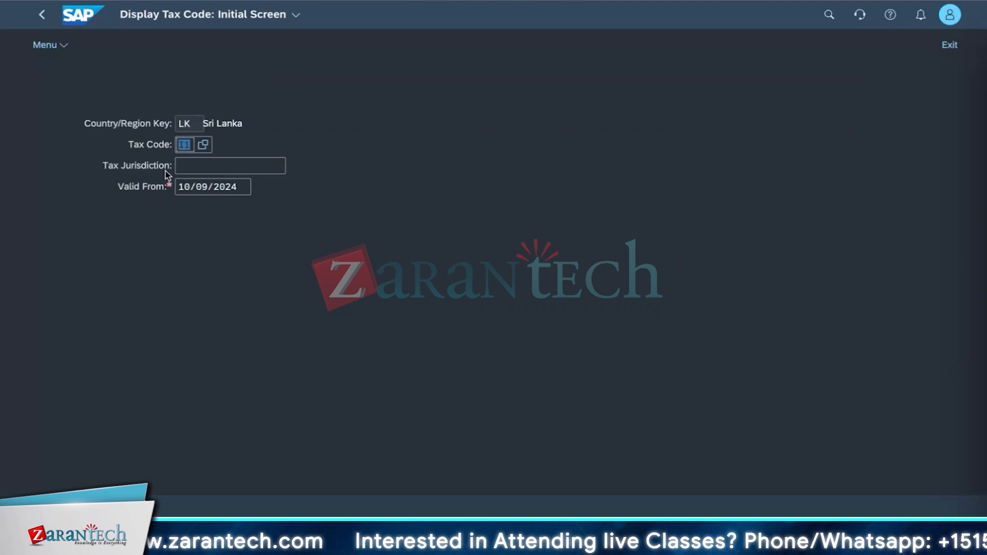
click(215, 168)
click(297, 170)
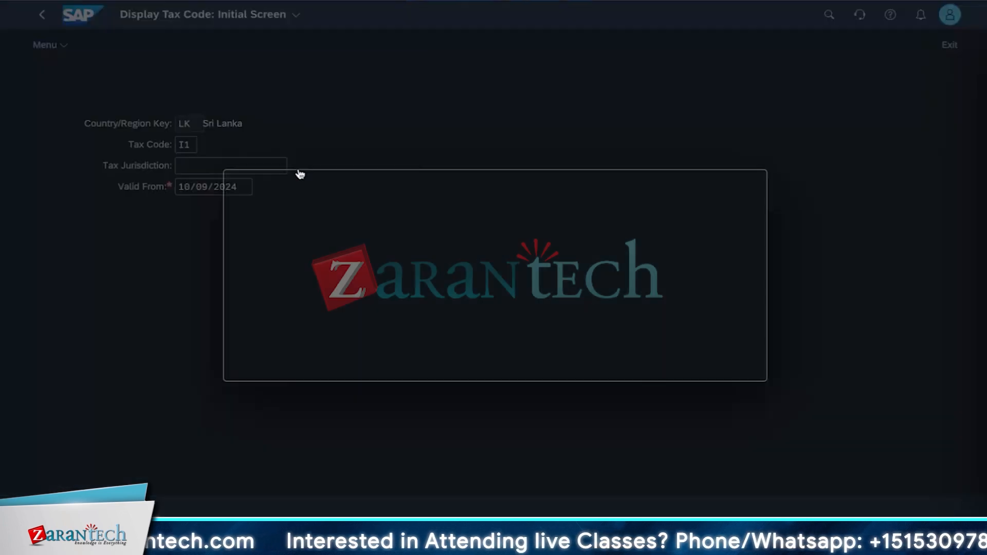
click(670, 369)
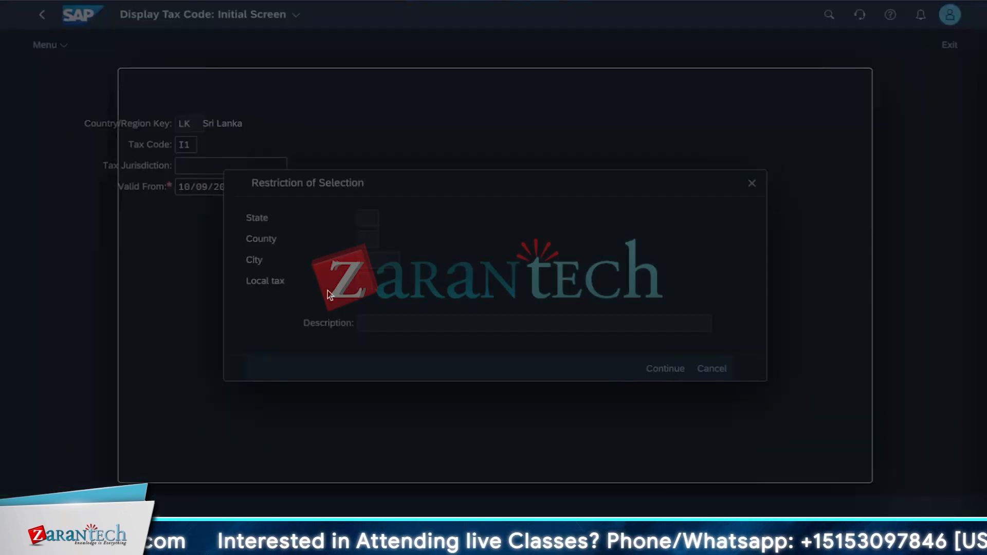
double_click(185, 256)
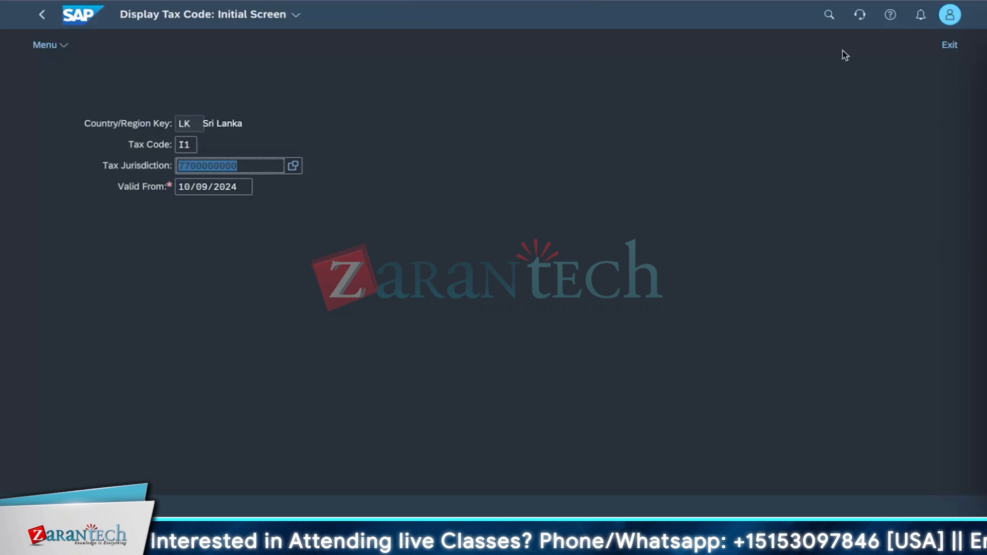
key(Return)
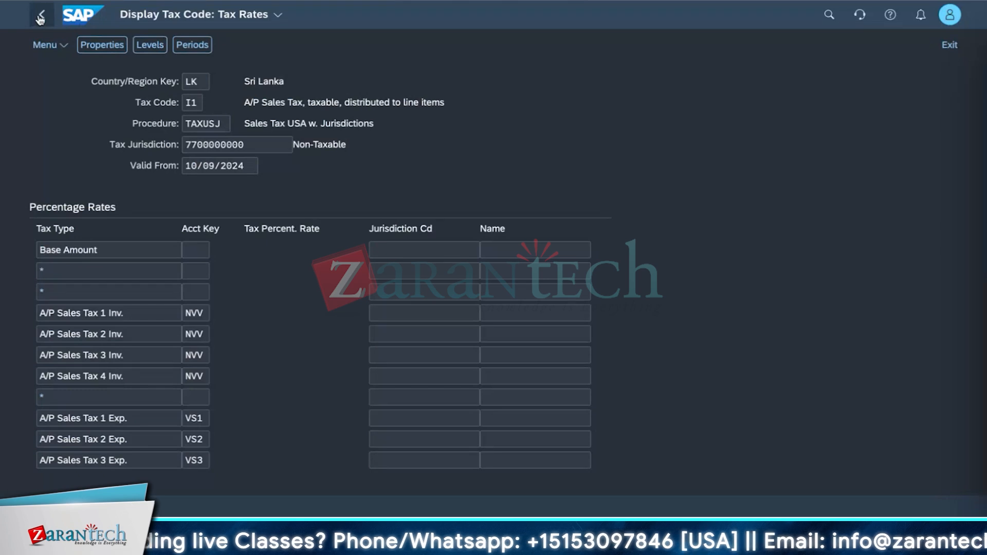
- Exit the tax code display and open the configuration activity Assign Tax Codes for Non-Taxable Transactions
click(947, 46)
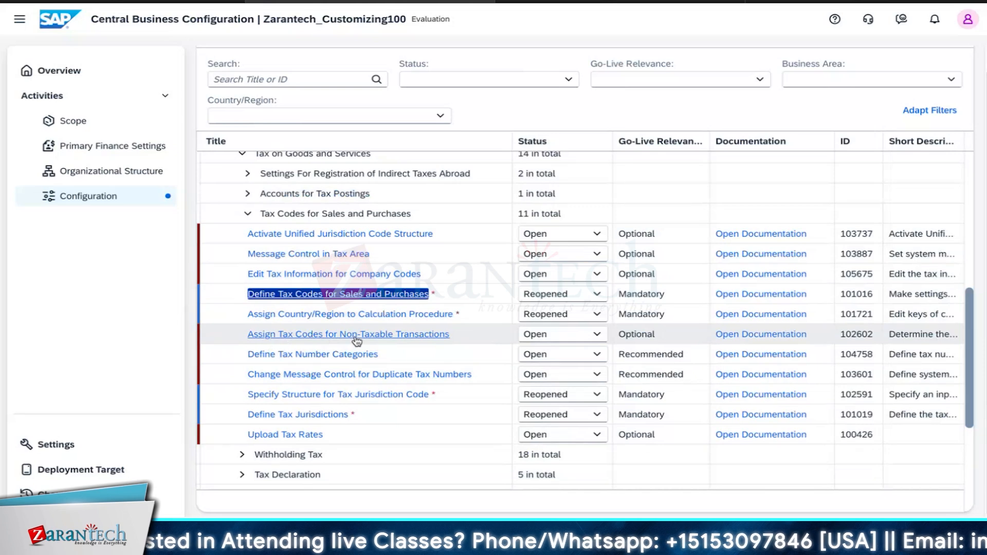
triple_click(286, 339)
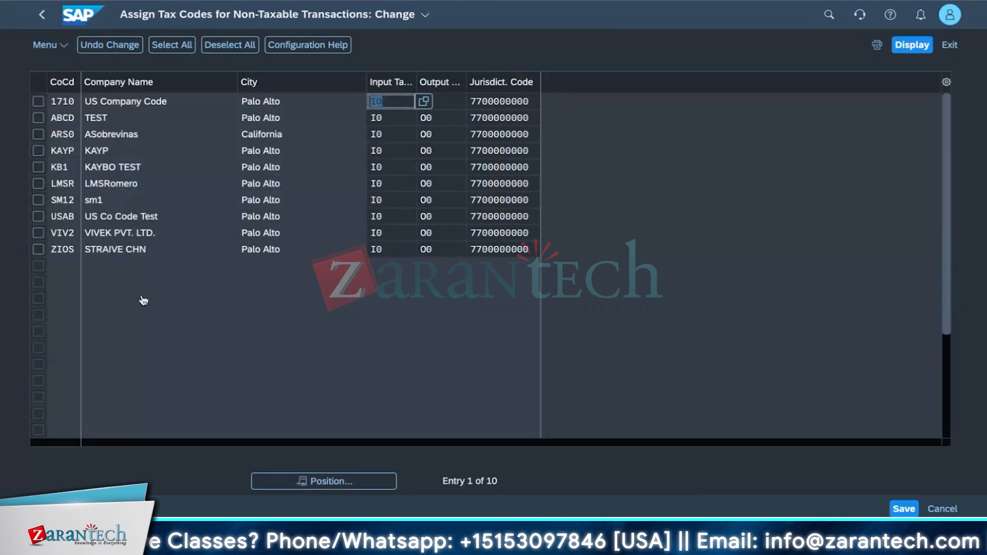
click(39, 249)
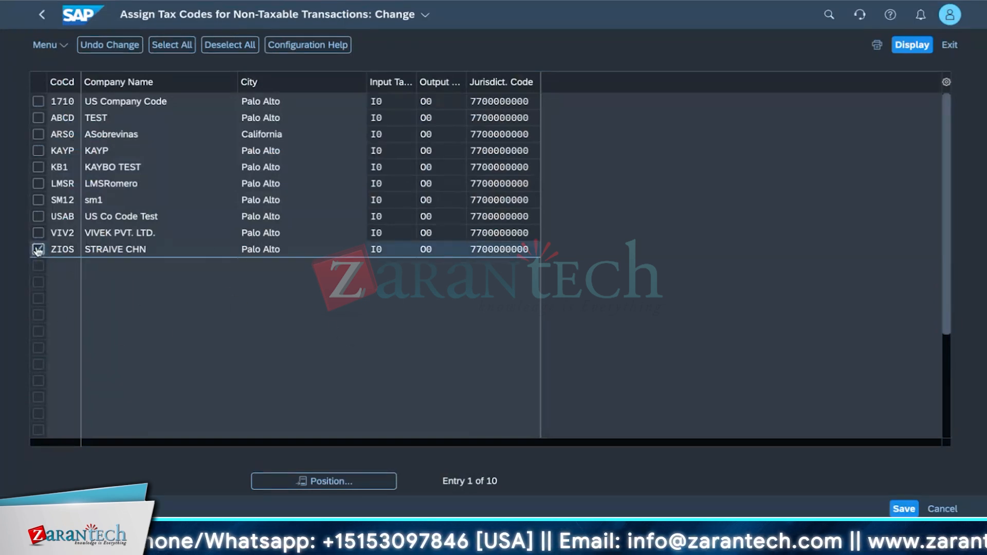
click(38, 250)
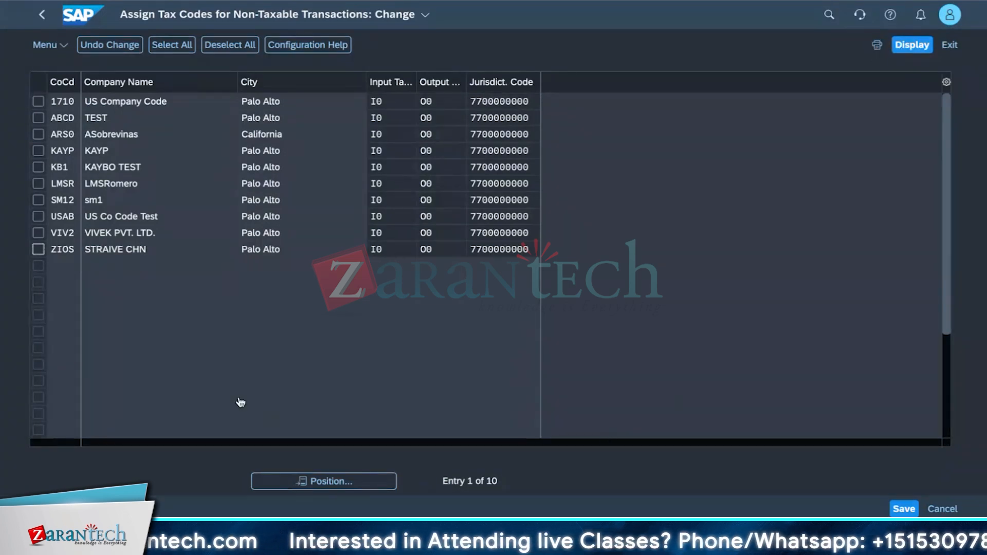
click(50, 45)
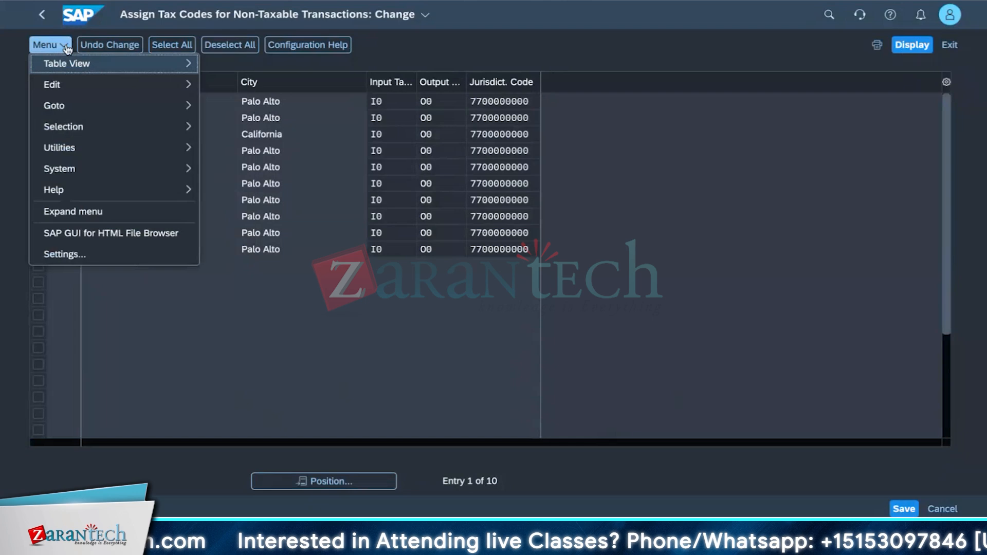
click(7, 189)
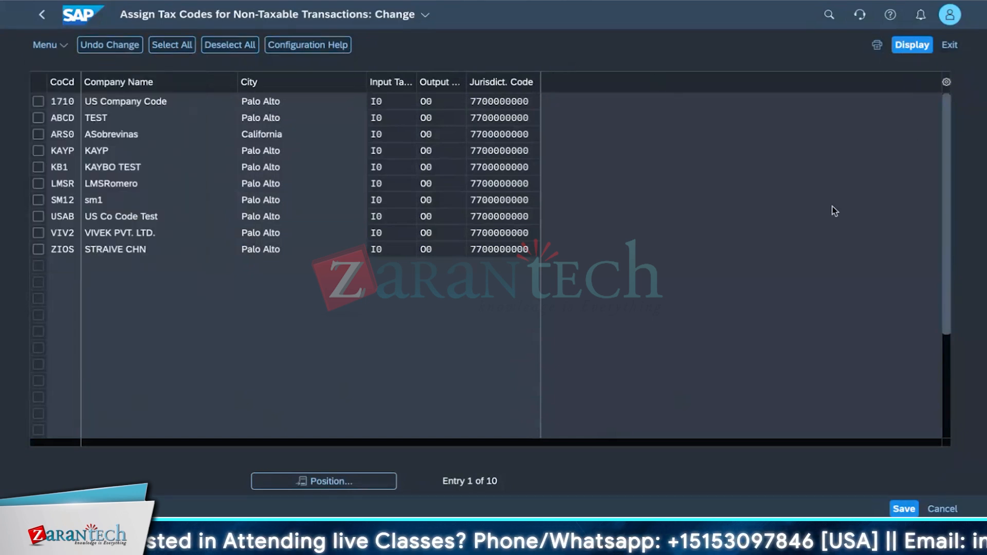
- Position the non-taxable transactions table on company code ZIOS
click(344, 480)
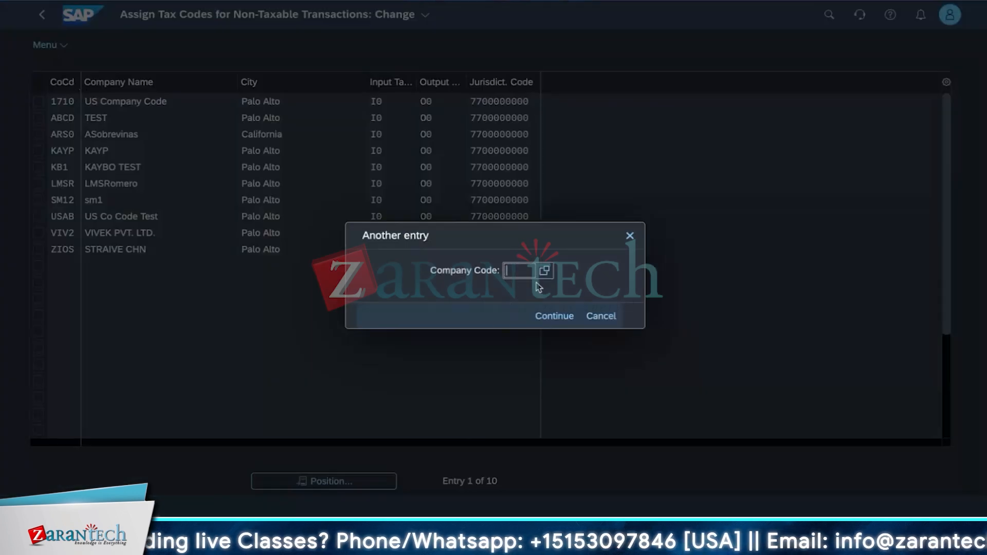
click(543, 271)
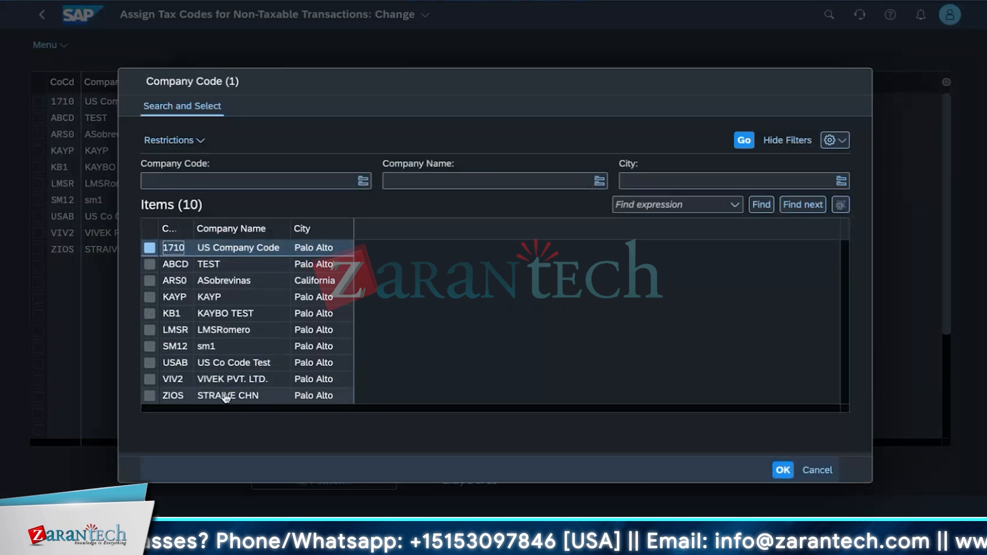
double_click(226, 395)
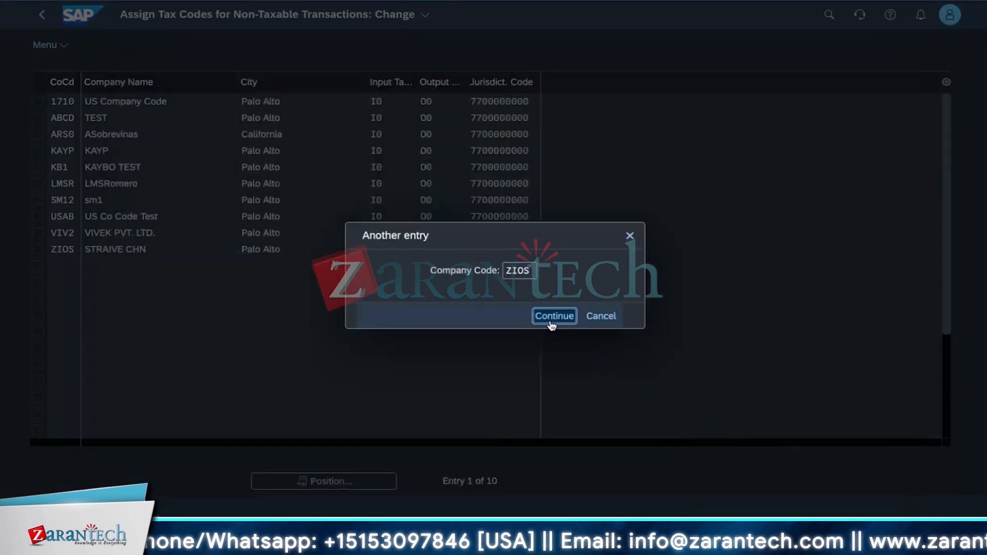
click(554, 316)
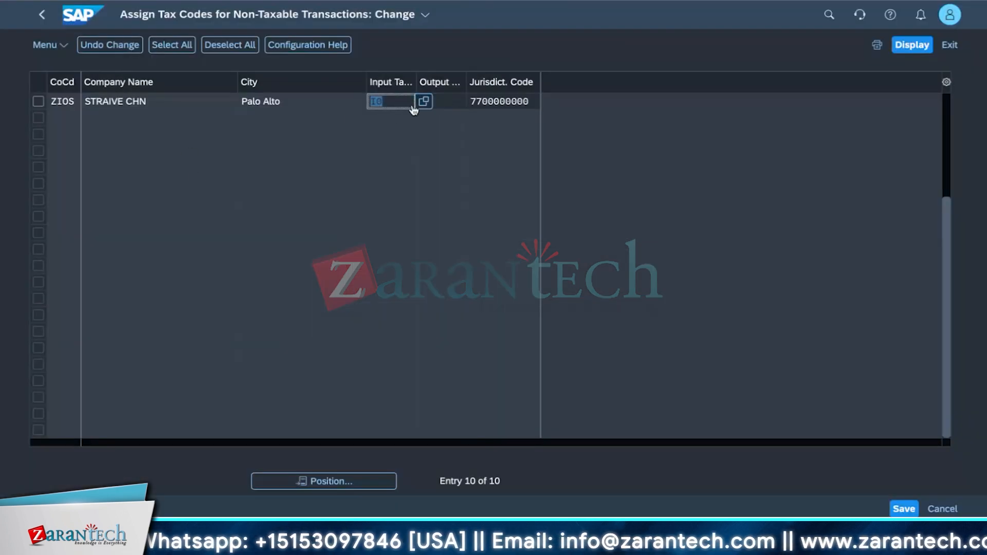
- Set the input tax code of company code ZIOS to U1 and its output tax code to O1
click(414, 107)
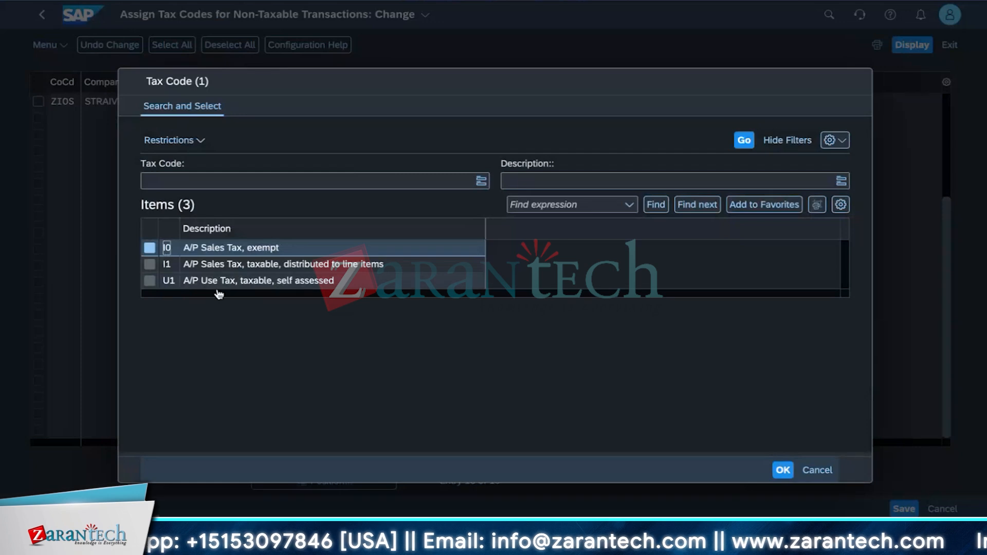
double_click(241, 285)
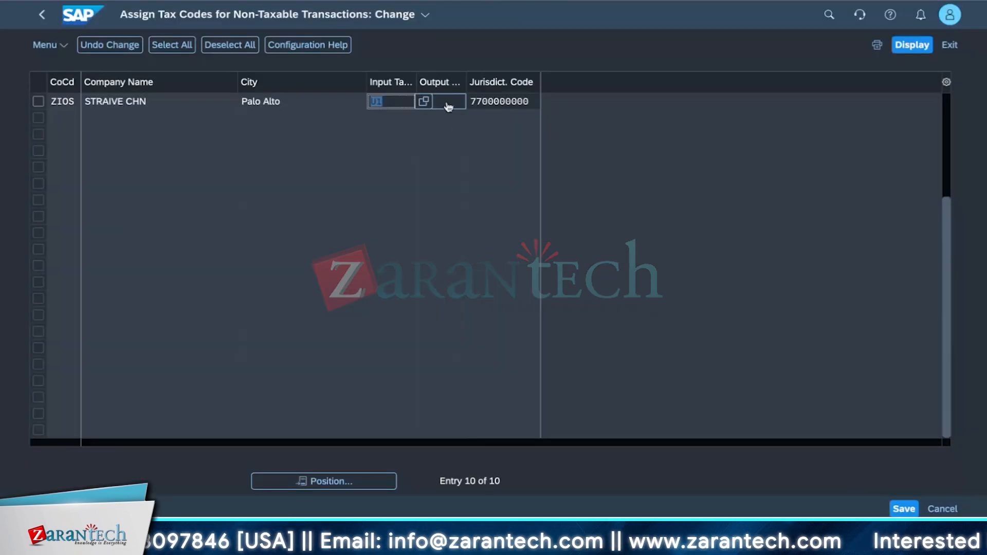
click(448, 106)
click(474, 107)
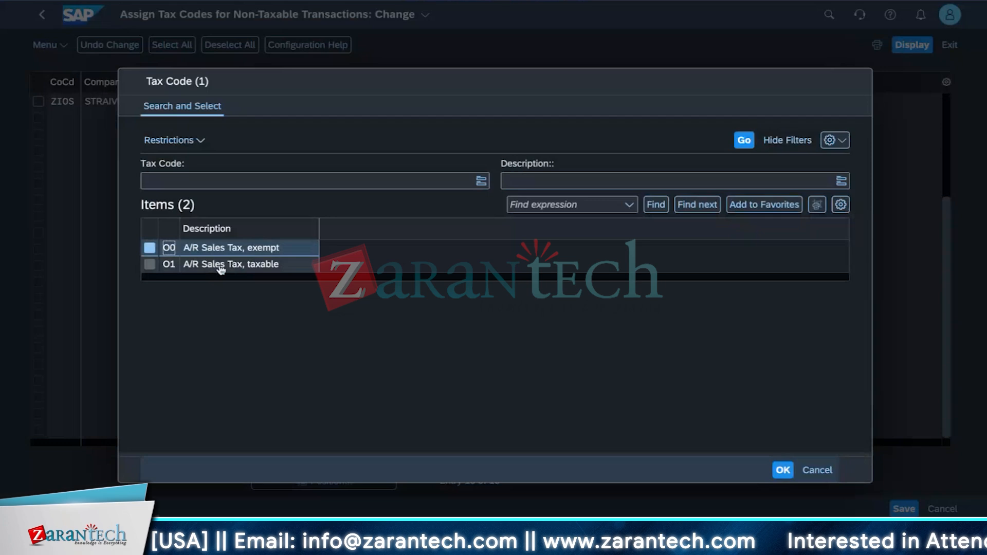
double_click(220, 269)
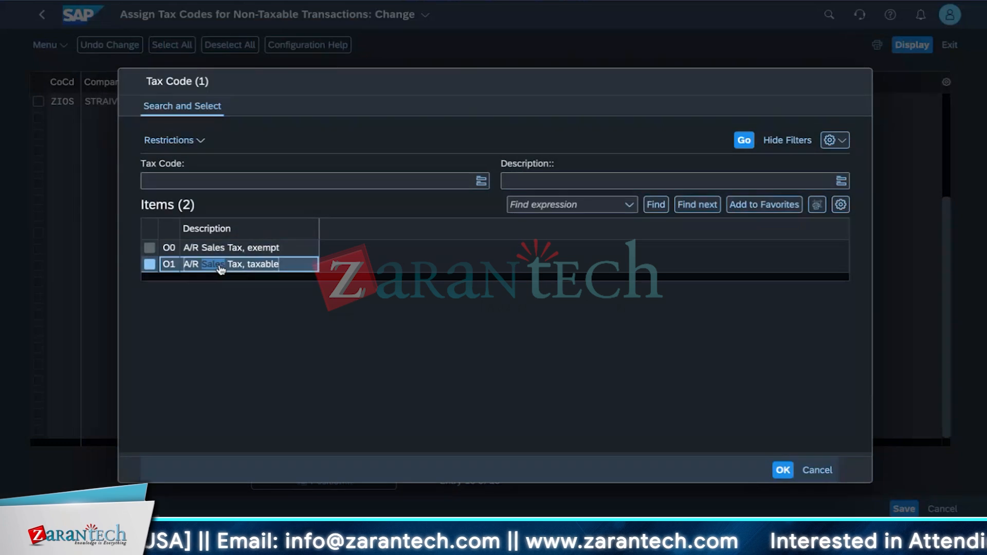
click(501, 101)
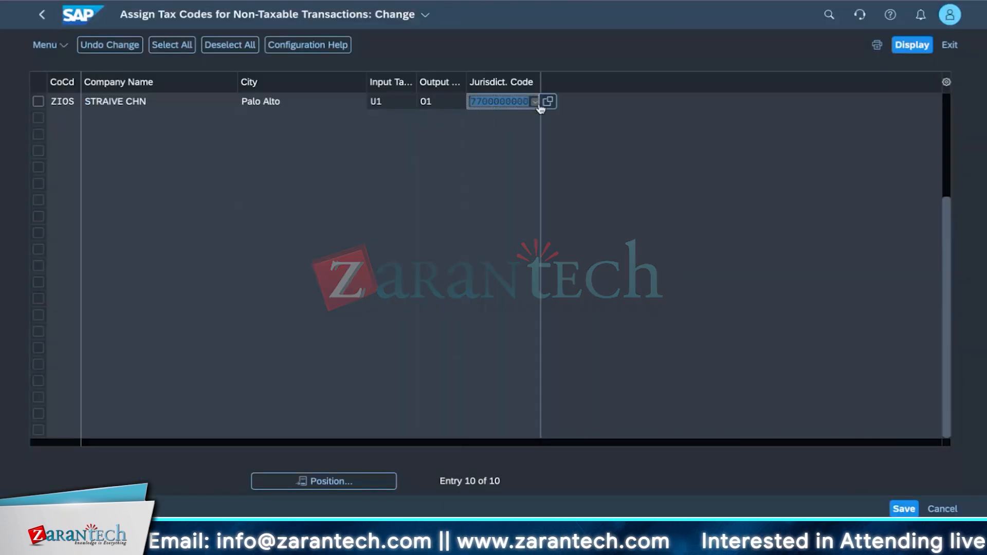
click(534, 103)
click(551, 103)
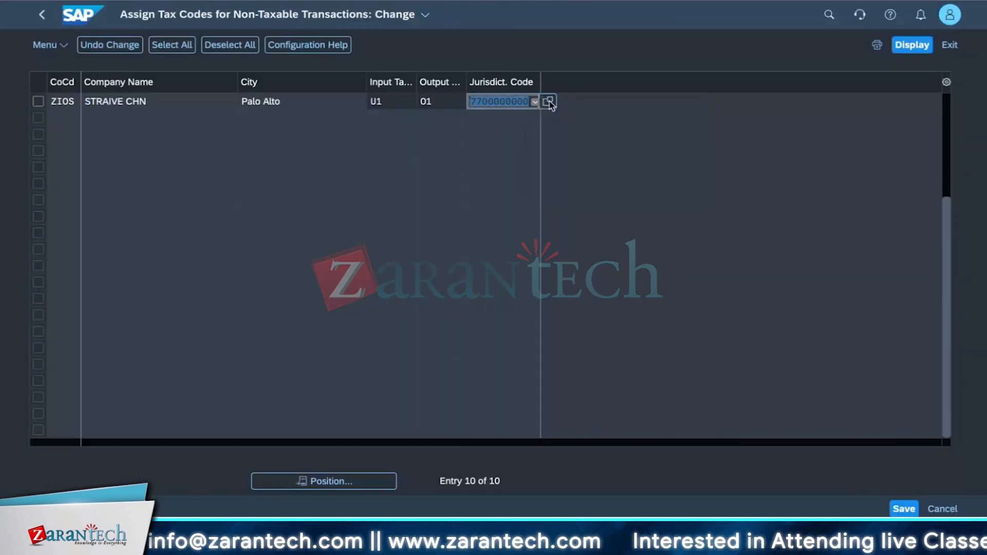
click(550, 106)
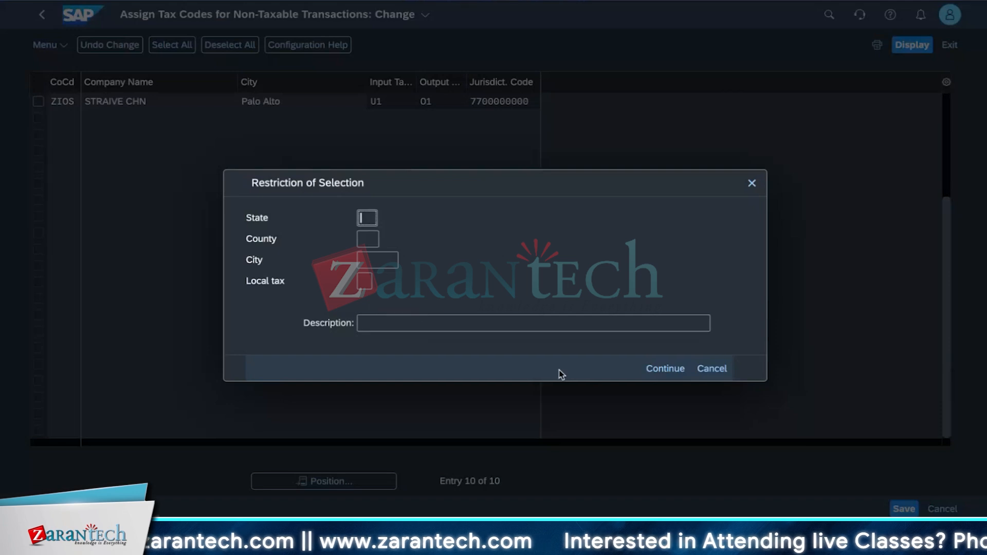
click(665, 368)
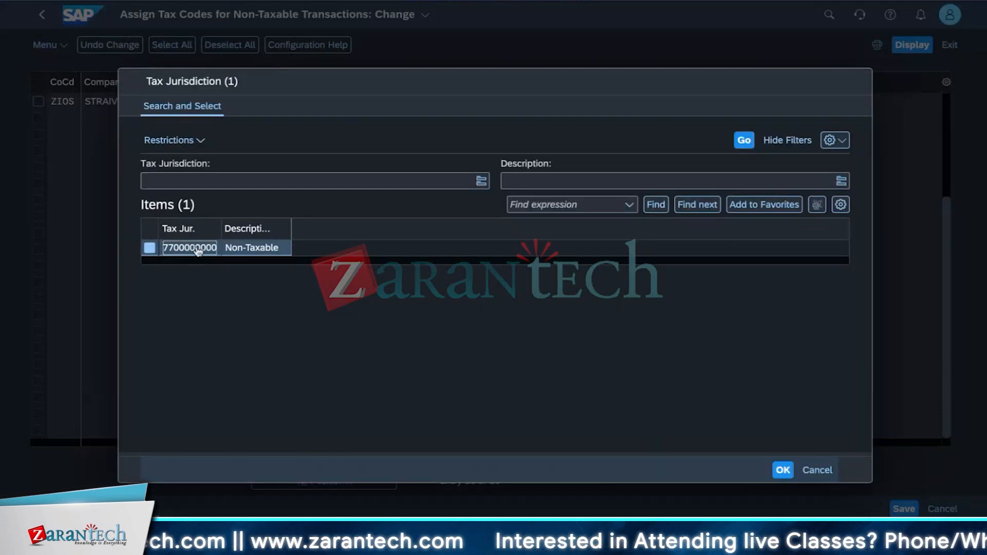
click(782, 471)
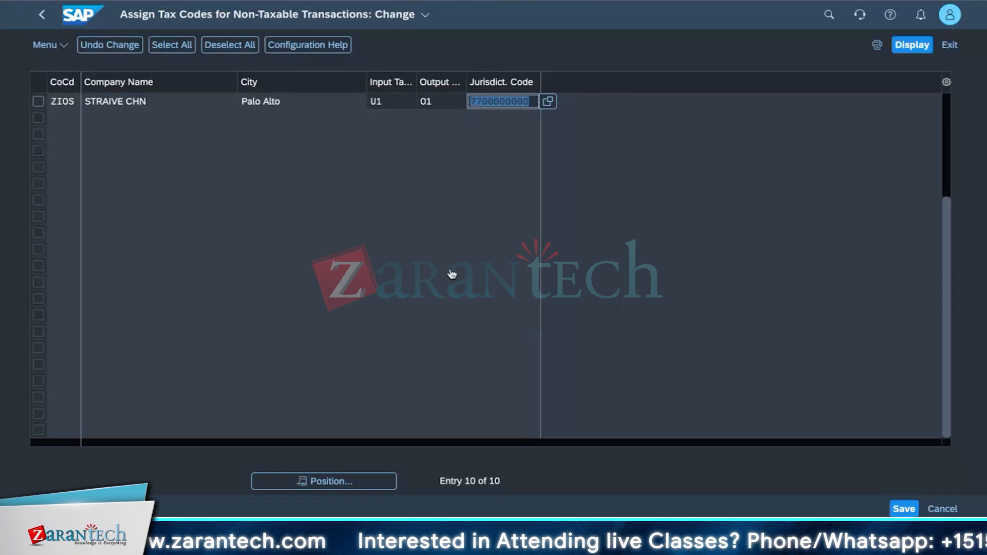
click(429, 186)
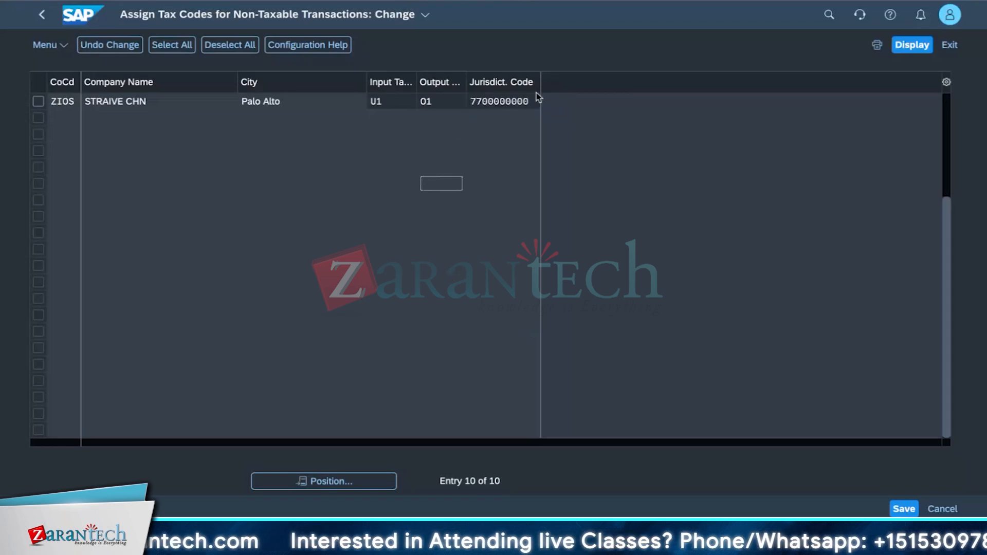
click(902, 509)
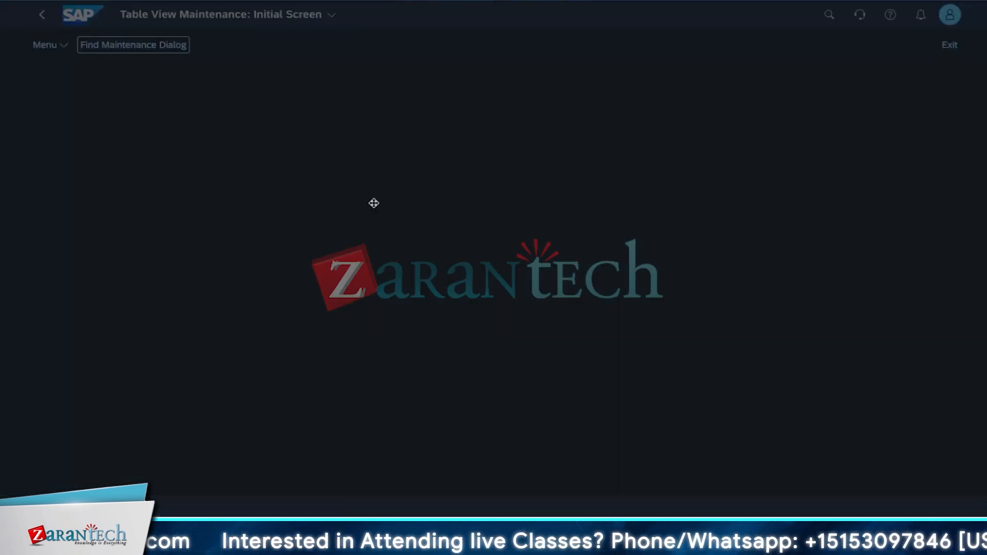
- Confirm the customizing request for the non-taxable tax code assignment and open the configuration activity Define Tax Jurisdictions
click(556, 348)
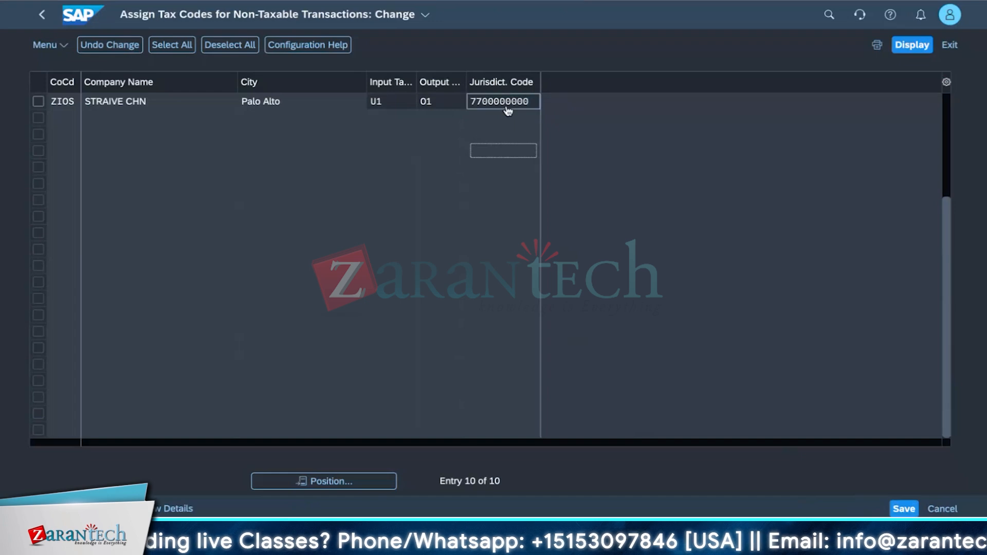
click(42, 15)
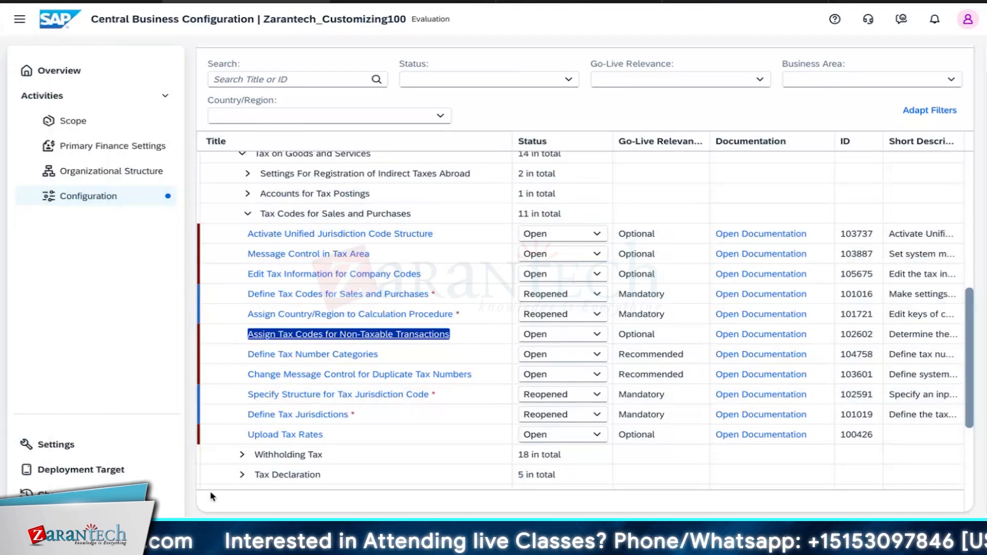
scroll(387, 452, down, 1)
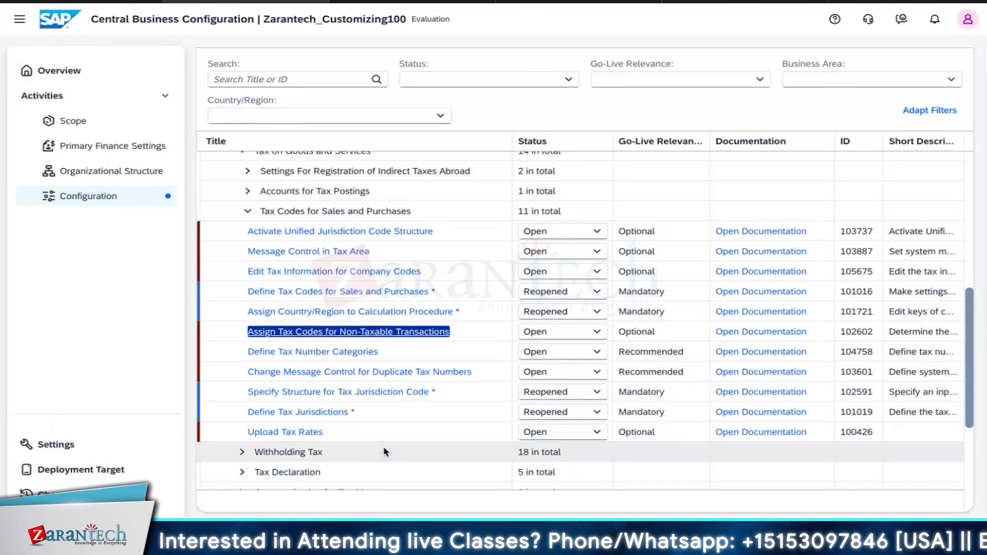
scroll(391, 448, down, 3)
scroll(397, 448, up, 7)
scroll(404, 426, down, 2)
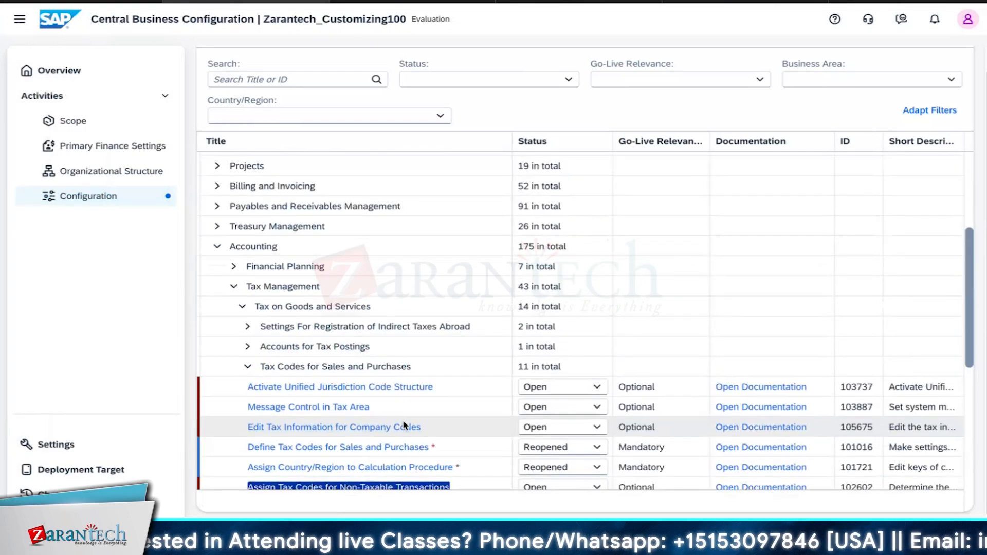
scroll(404, 426, down, 3)
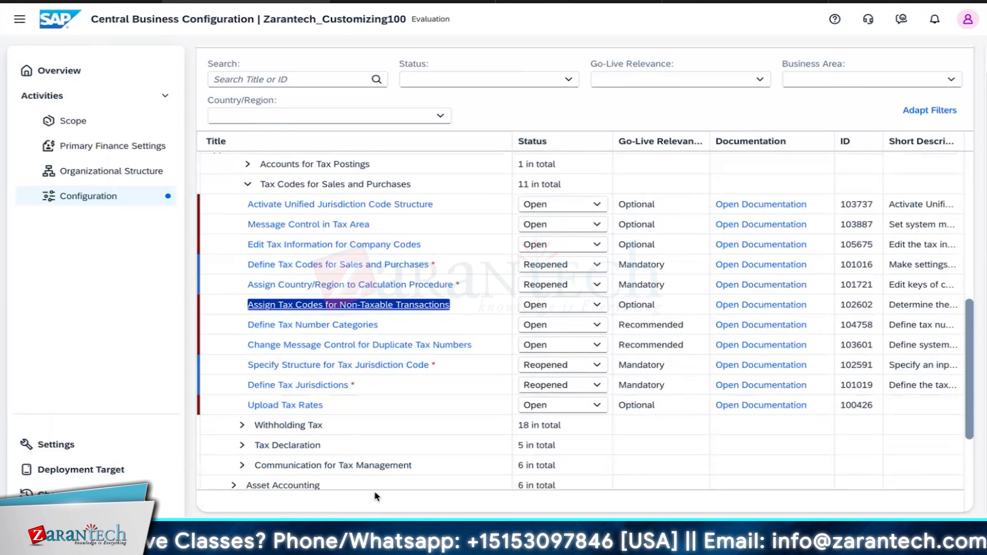
click(311, 390)
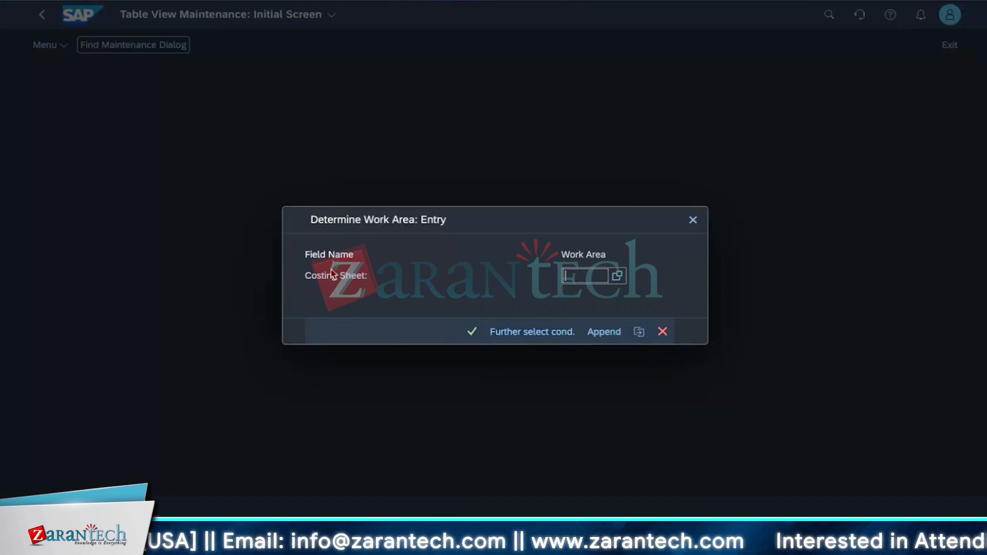
- Choose costing sheet TAXUSJ, Standard US Tax Jurisdiction Code, as the work area and accept the US tax calculation disclaimer
click(617, 277)
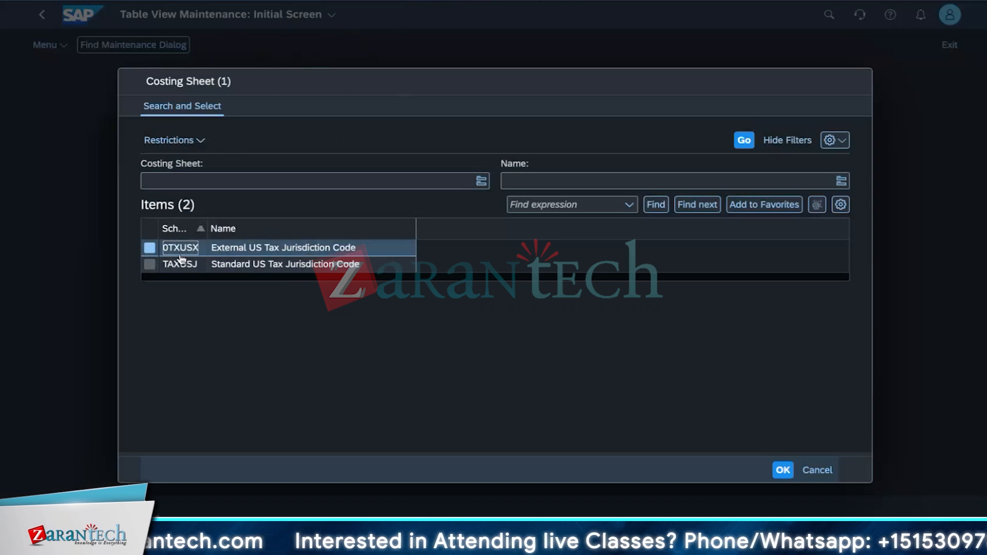
click(235, 262)
click(239, 253)
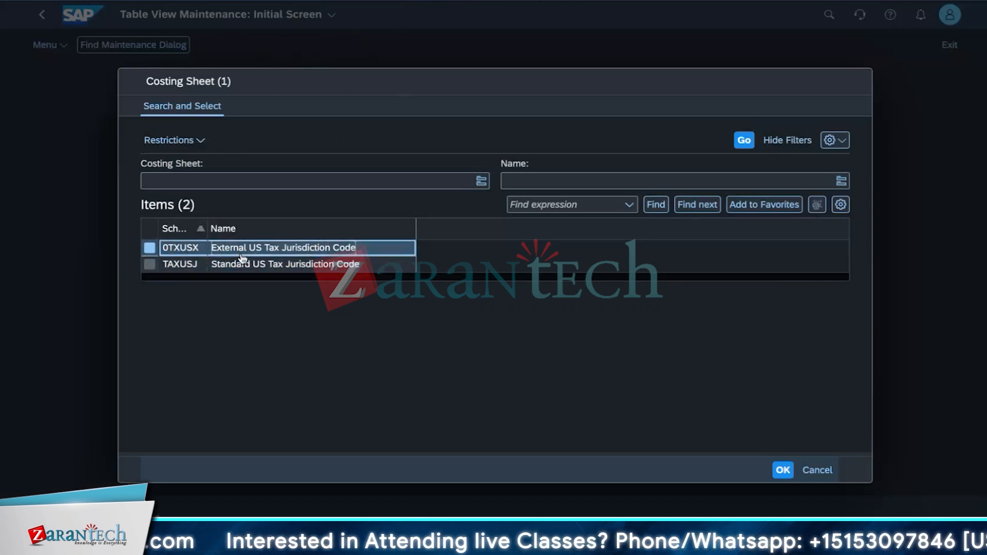
double_click(244, 270)
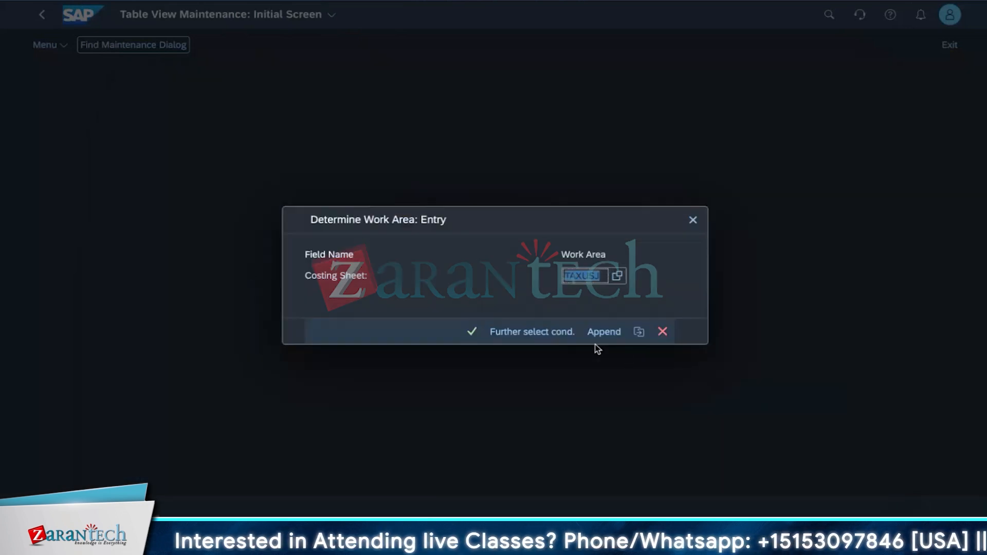
click(470, 331)
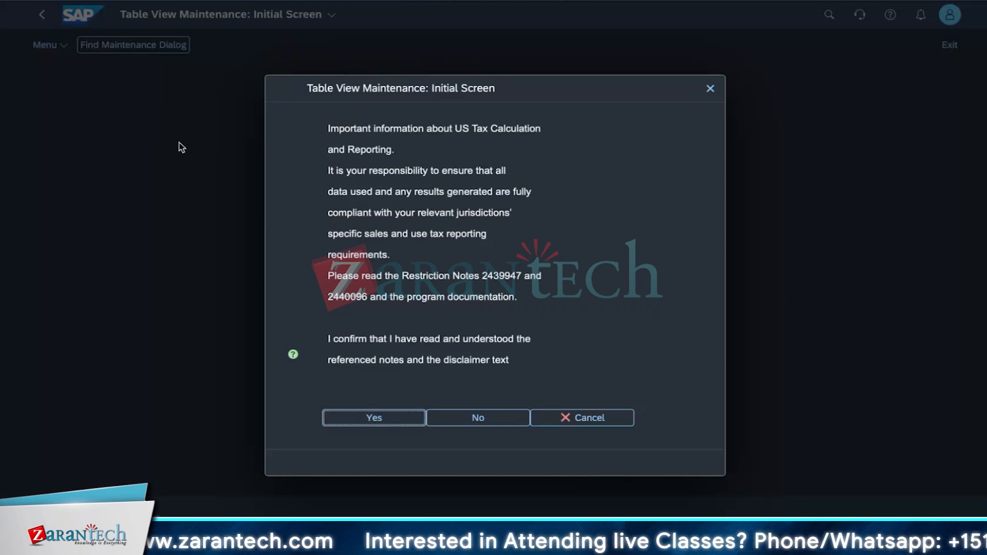
click(376, 421)
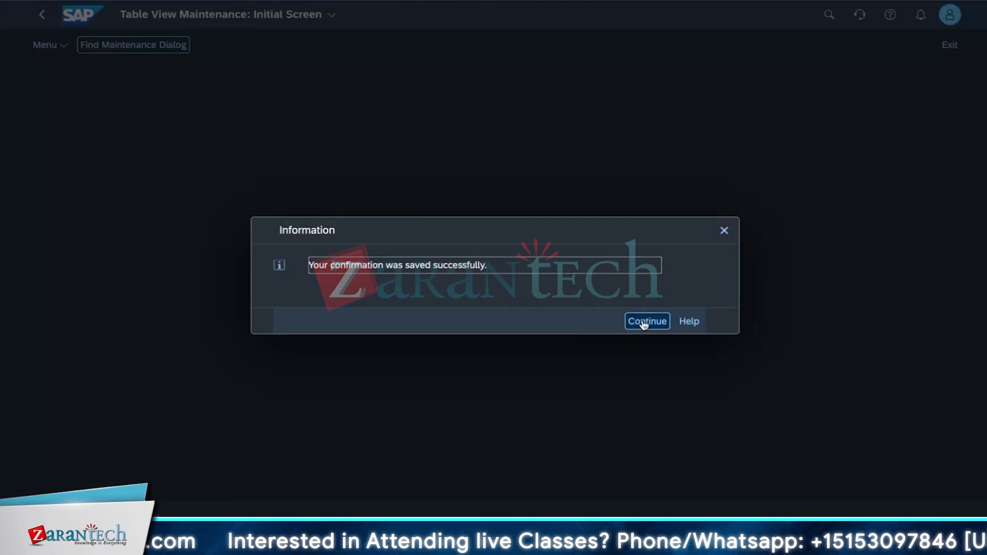
click(639, 323)
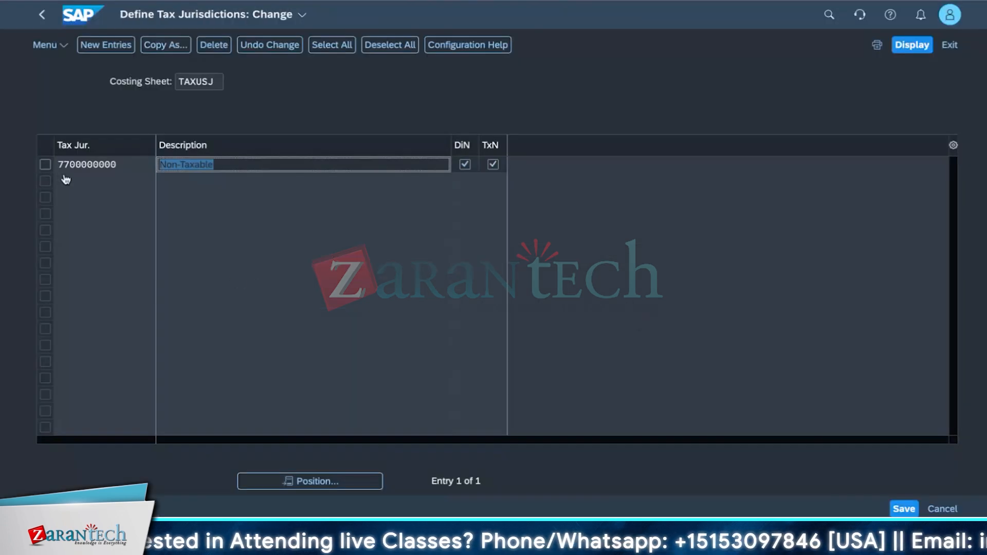
click(118, 167)
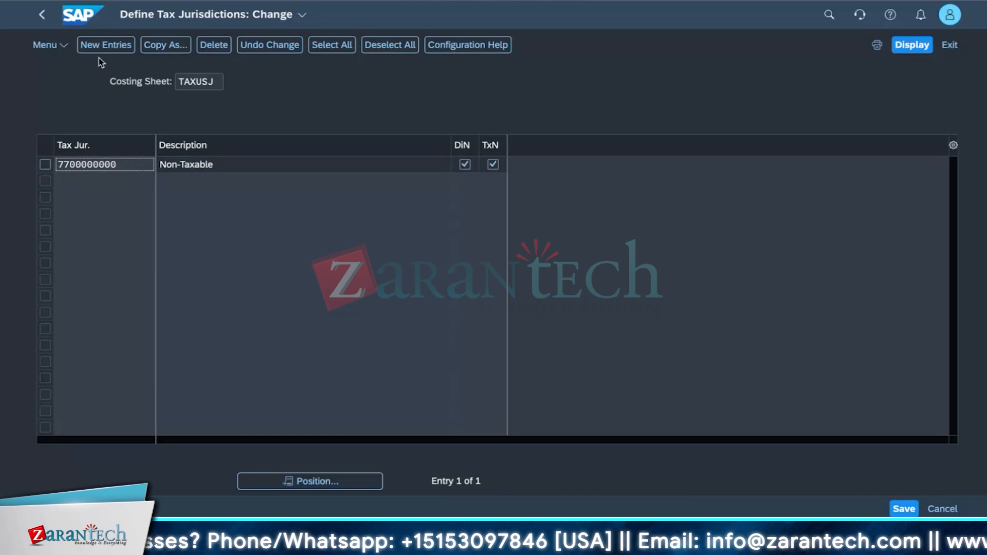
click(102, 45)
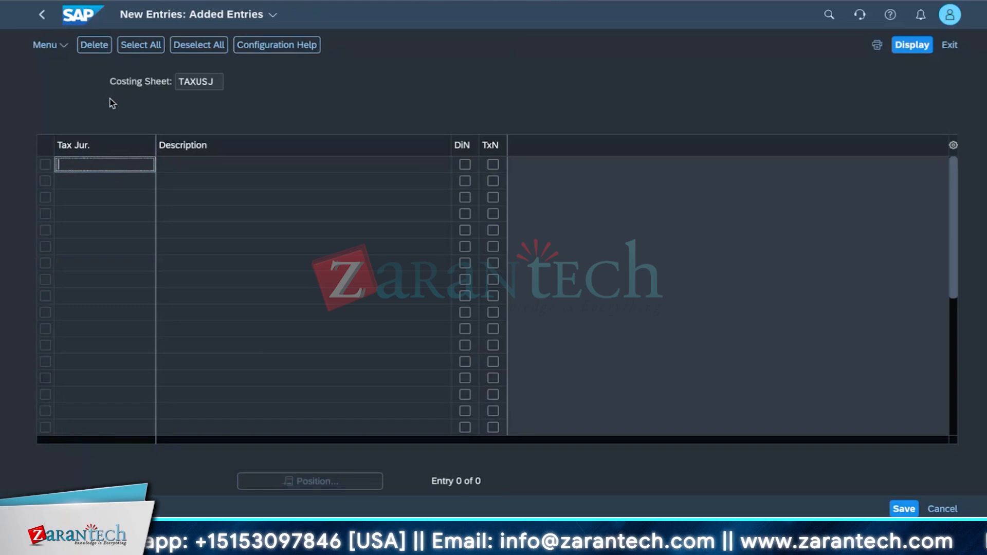
text(9999999)
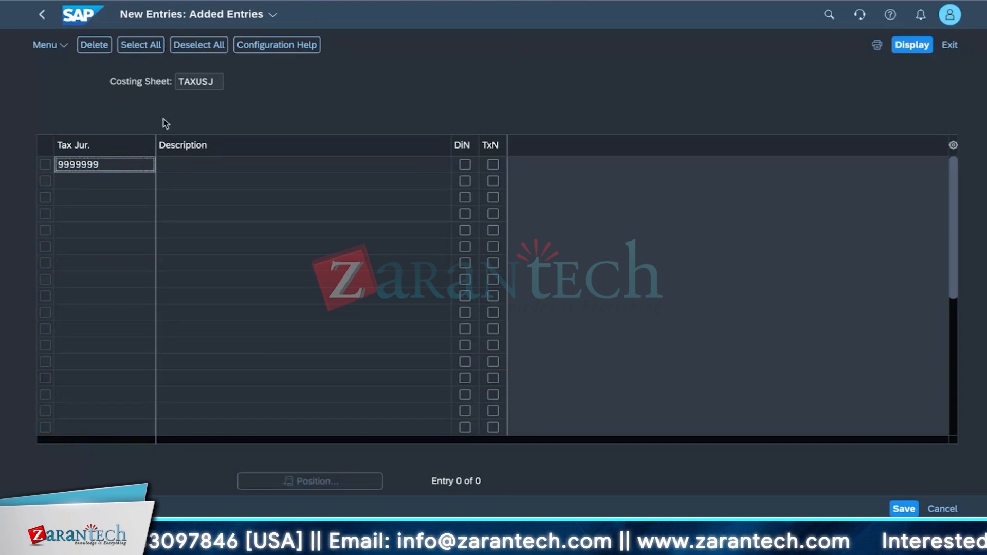
click(183, 164)
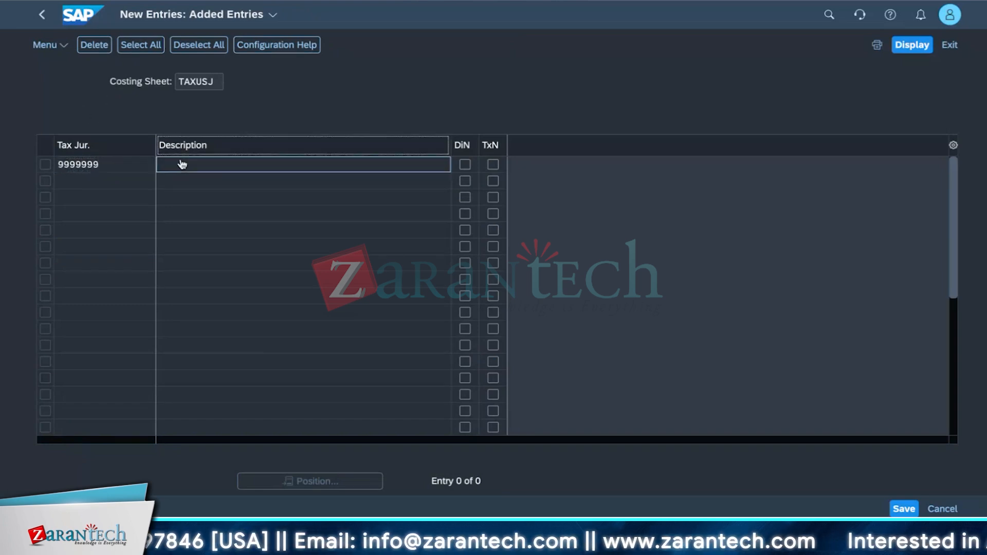
text(US Op)
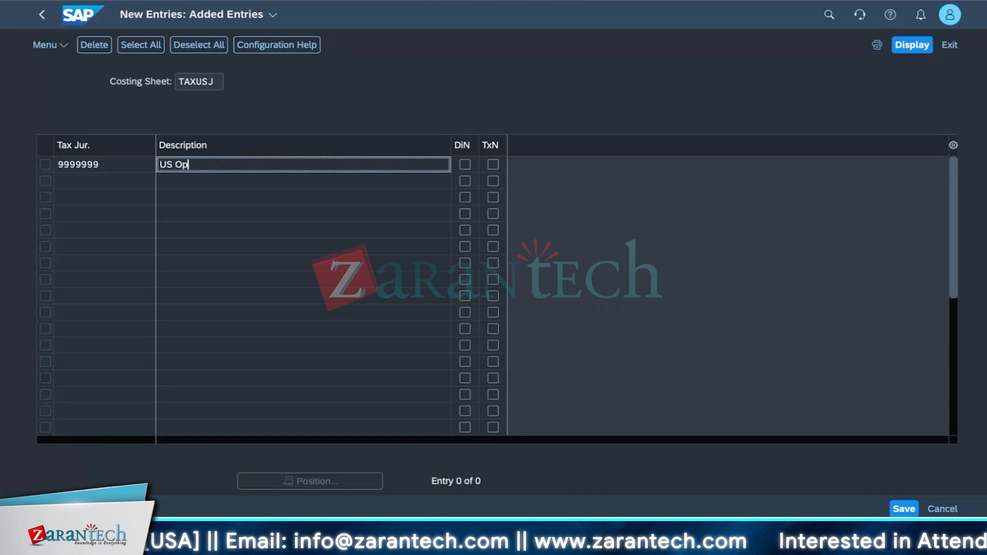
text(tional tax)
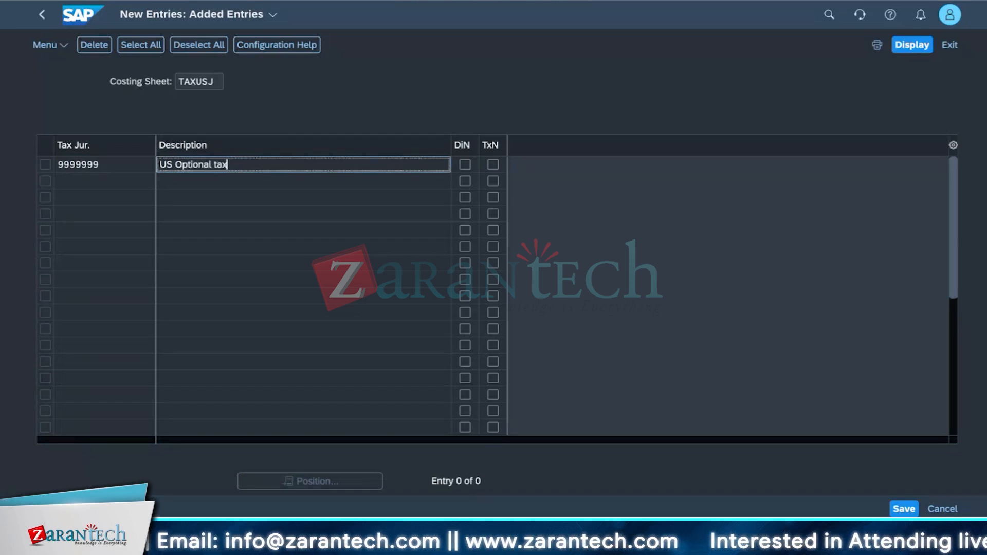
click(904, 509)
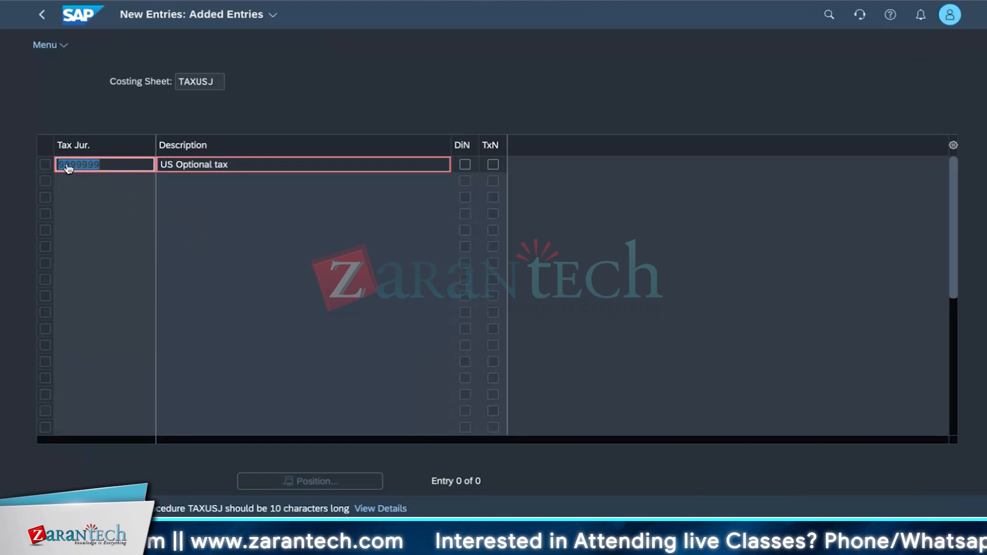
click(106, 167)
text(111)
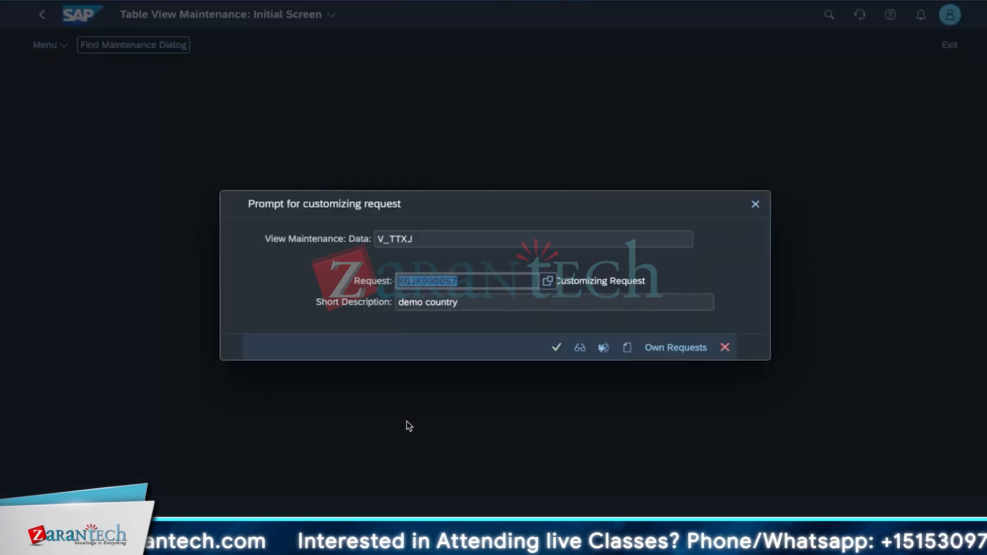
click(564, 354)
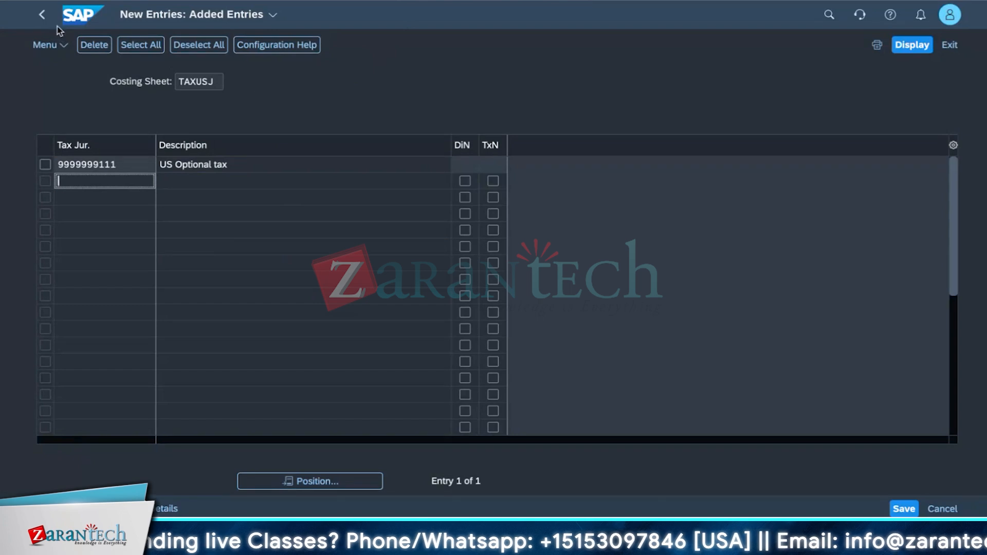
click(43, 16)
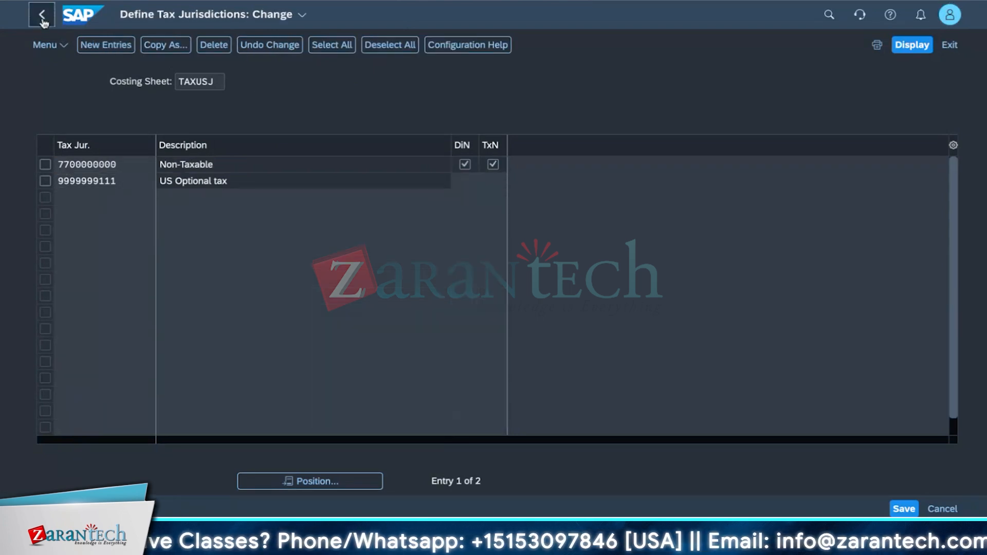
- Leave the tax jurisdictions, confirm transport request KGJK900057 for the tax rate upload and view the available file source options
click(42, 19)
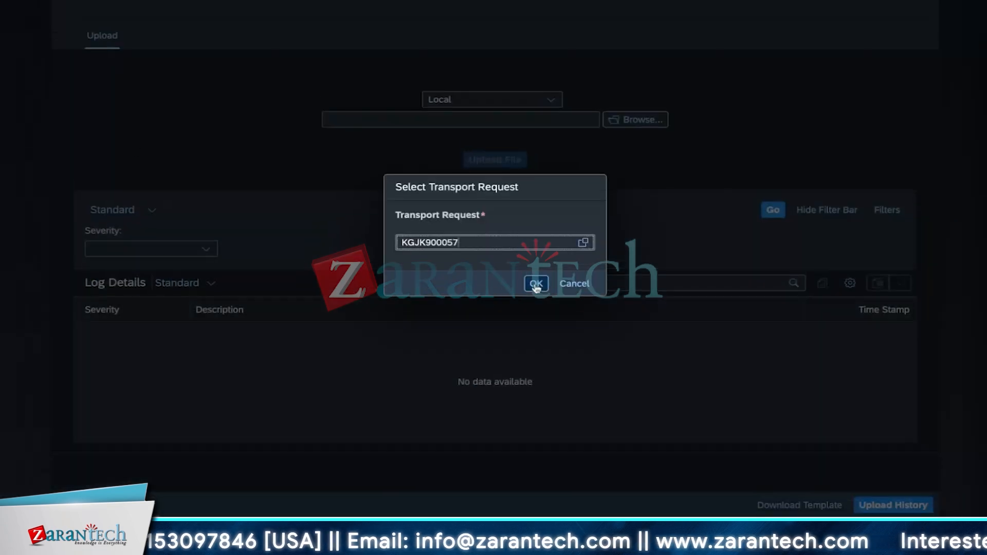
click(533, 281)
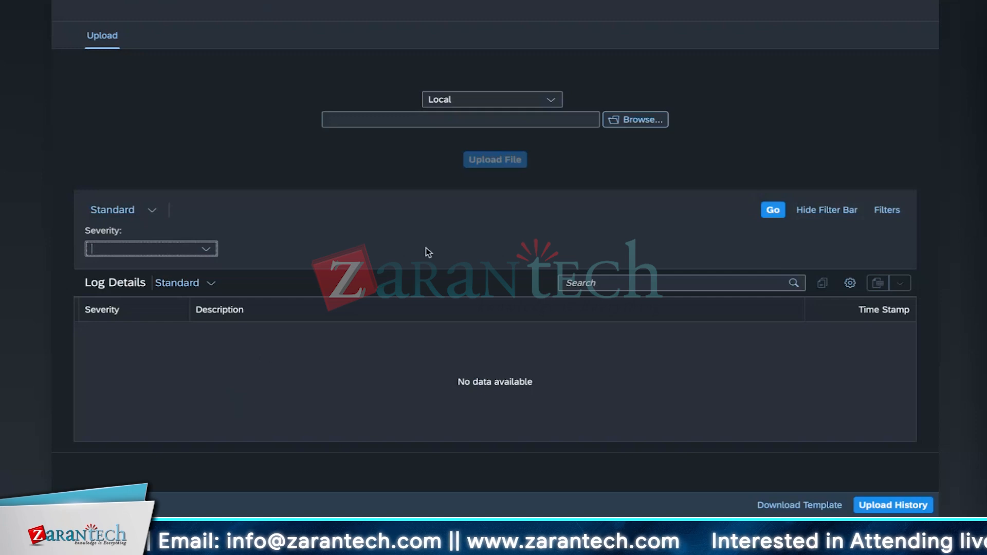
click(551, 99)
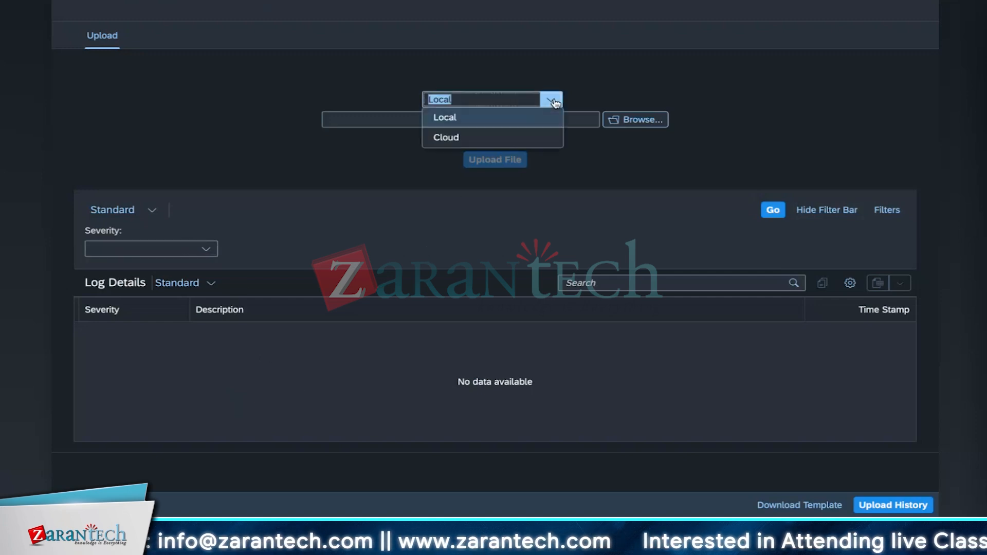
click(506, 128)
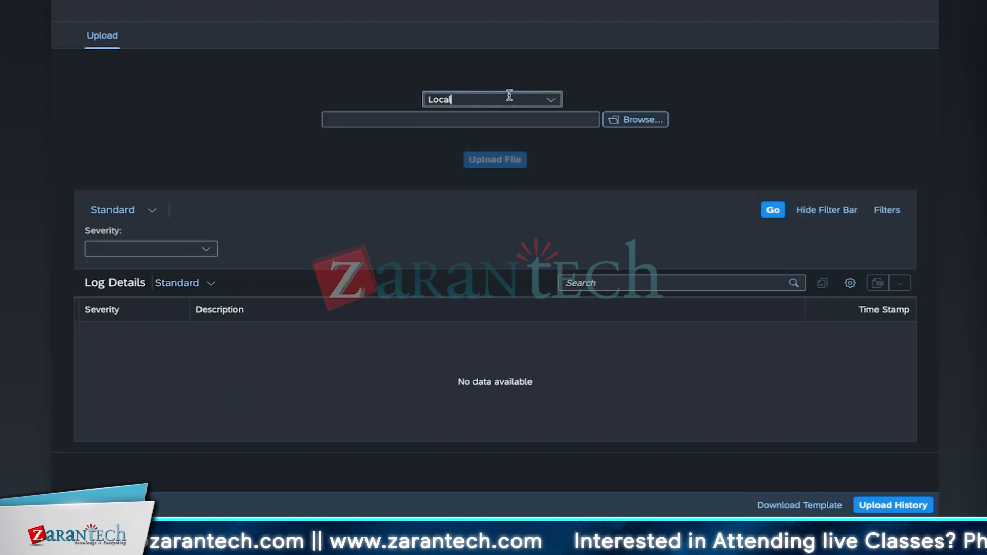
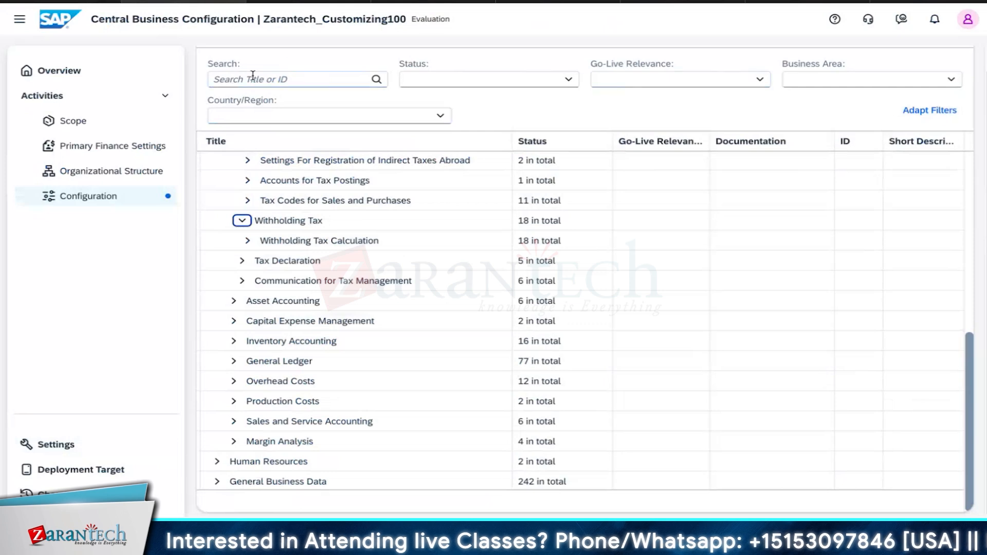
- Open the activity Activate Extended Withholding Tax from the Withholding Tax Calculation settings and accept the locked data prompt
click(245, 241)
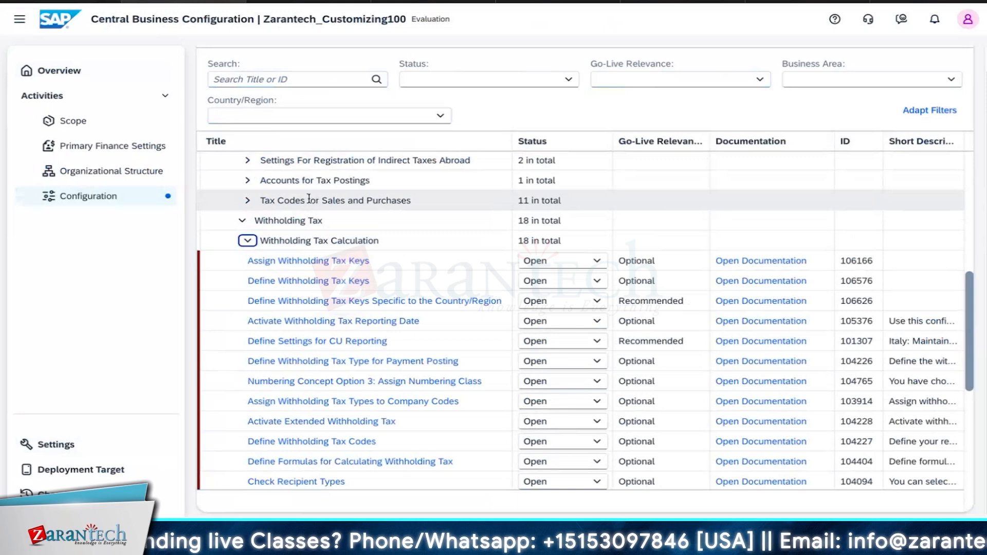
scroll(298, 463, down, 1)
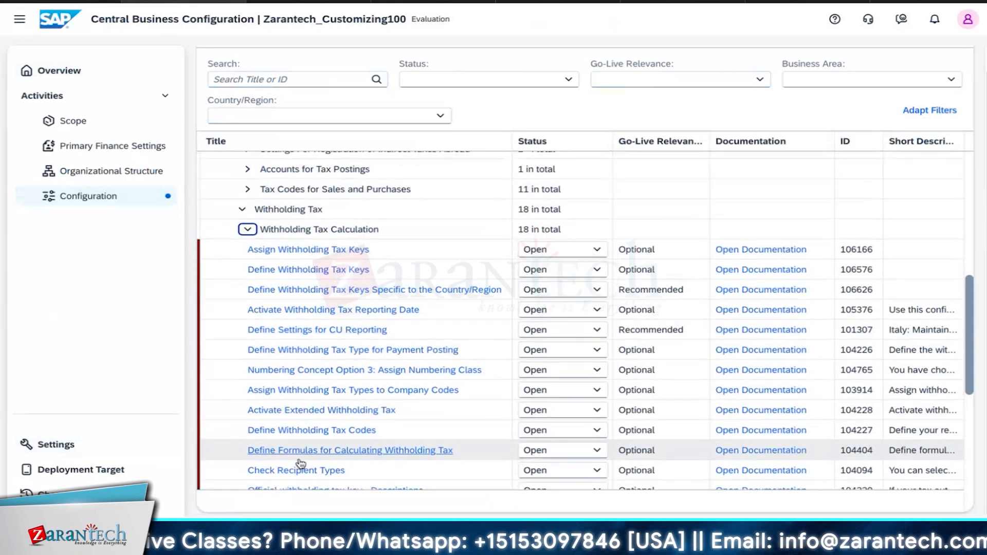
click(309, 414)
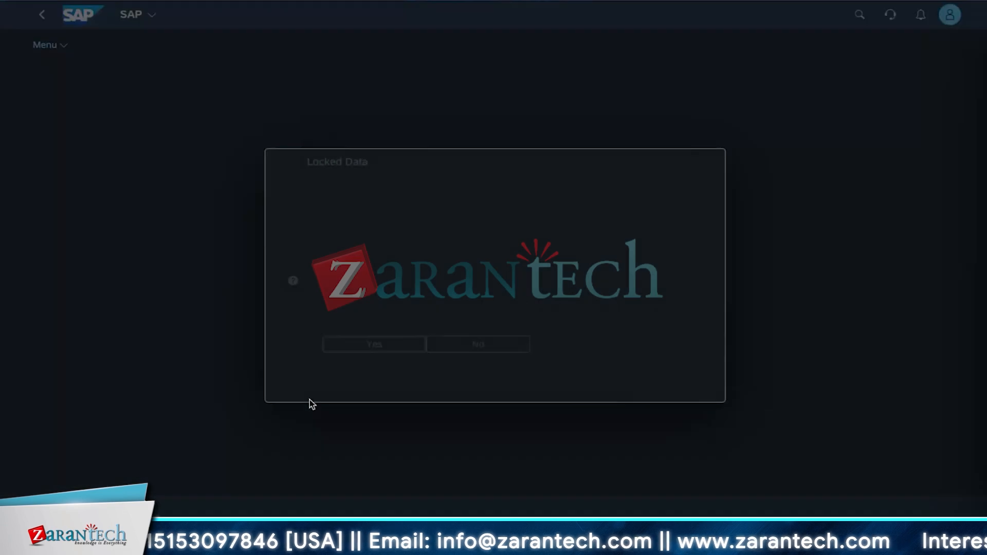
click(358, 346)
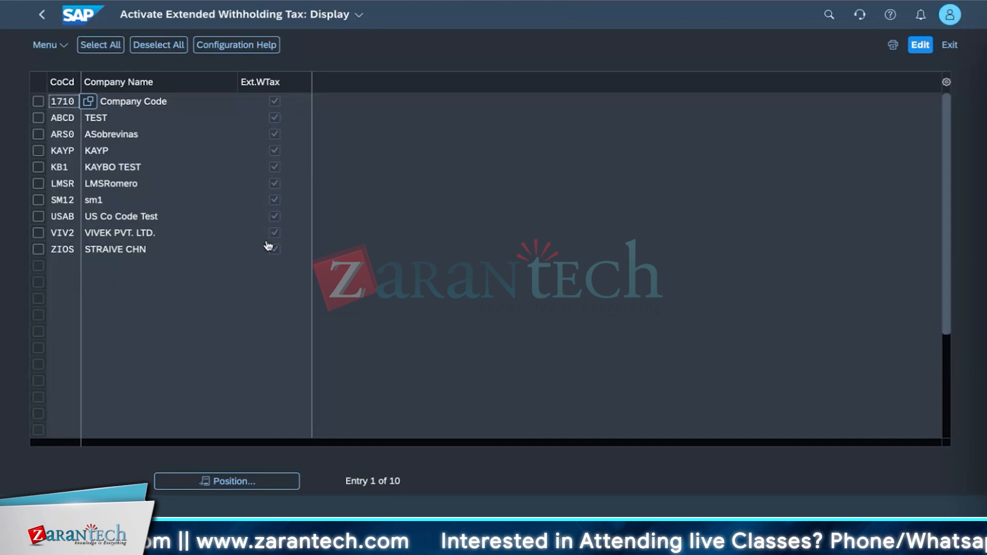
- Put the extended withholding tax table into change mode and toggle Ext.WTax off and back on for company code ZIOS
click(920, 49)
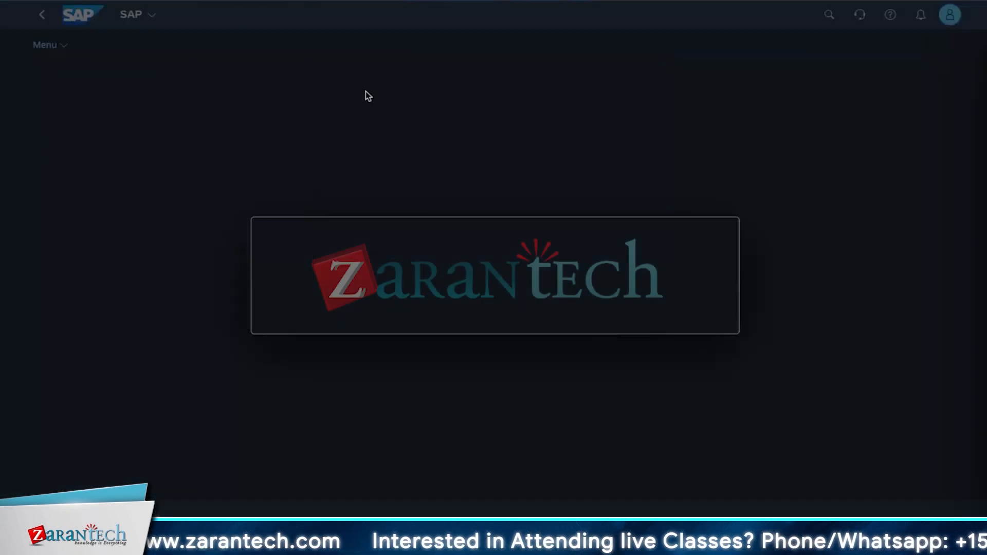
click(630, 324)
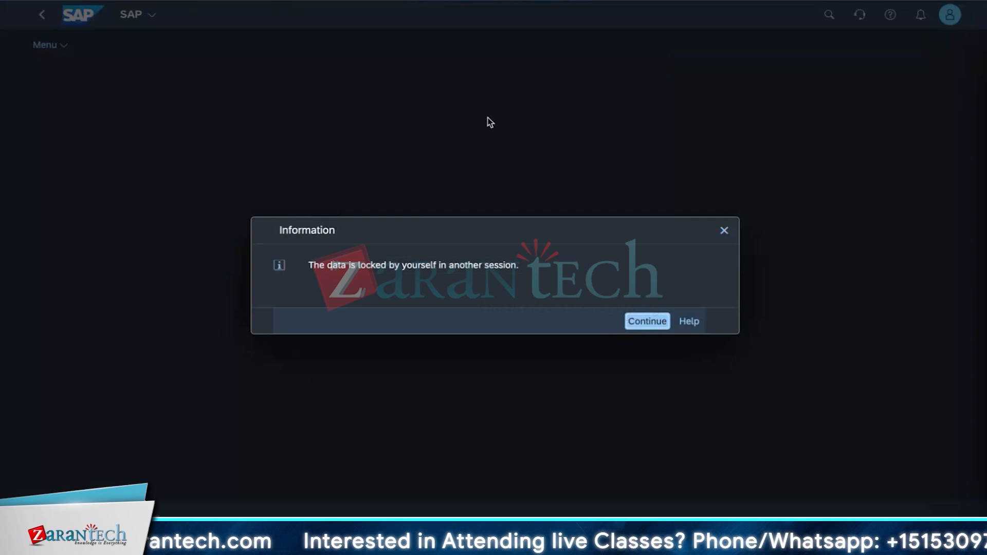
click(724, 231)
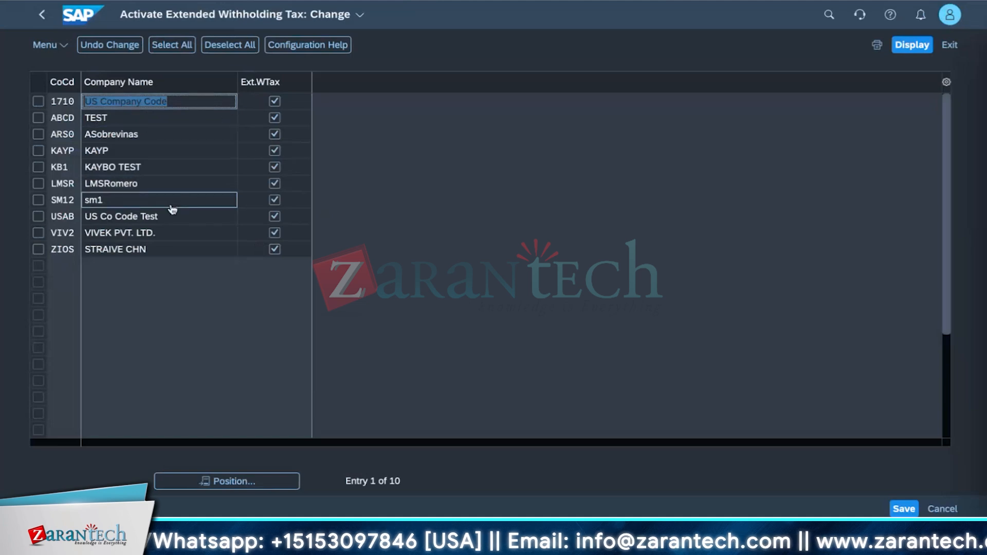
click(275, 249)
click(275, 250)
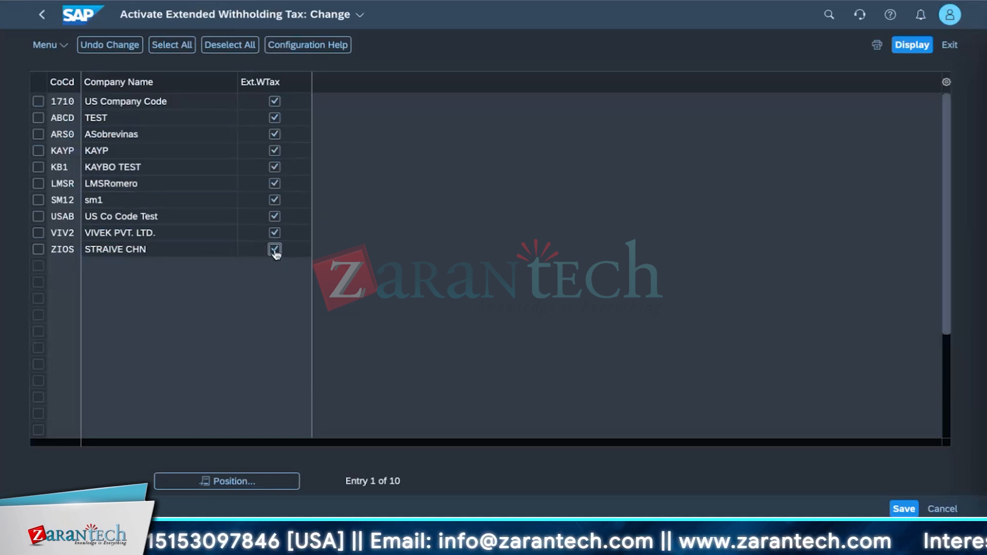
- Save the extended withholding tax activation to the demo country customizing request
click(904, 509)
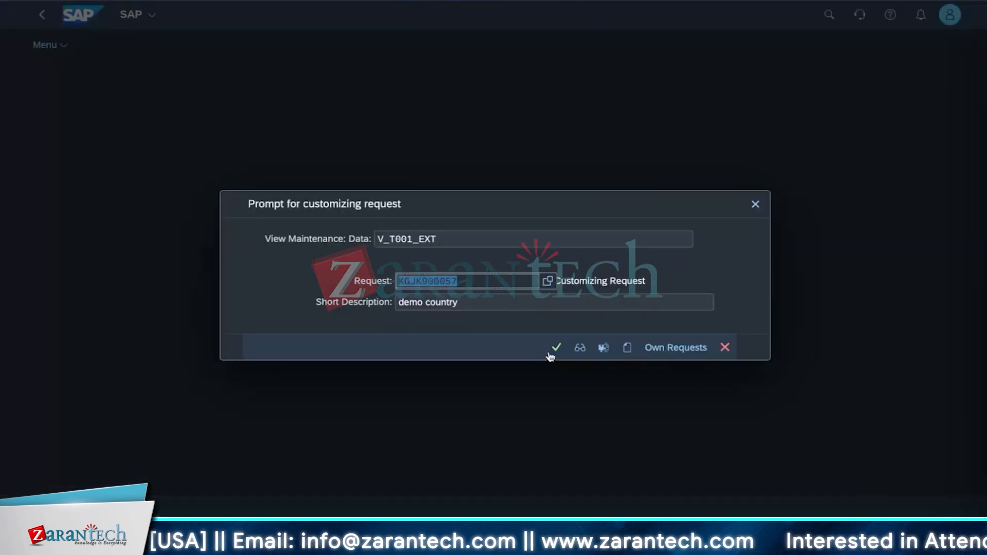
click(555, 350)
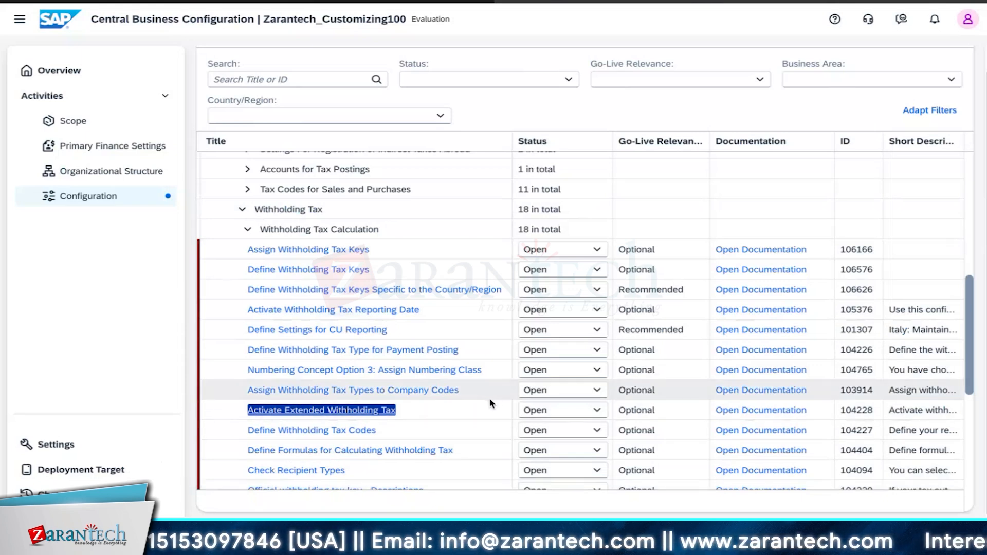
- Open the activity Define Withholding Tax Codes with country/region key IN and view a blank new entry
scroll(360, 396, down, 1)
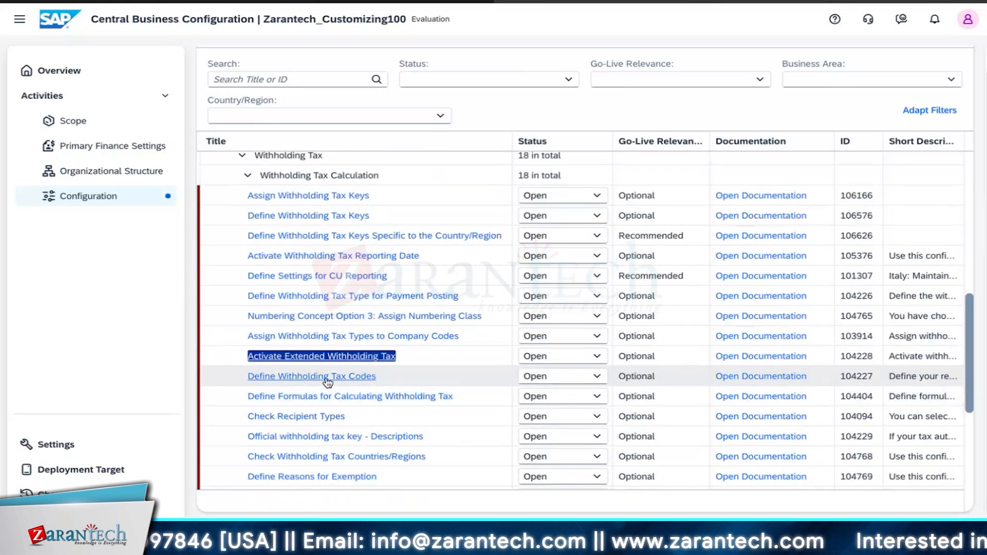
triple_click(330, 379)
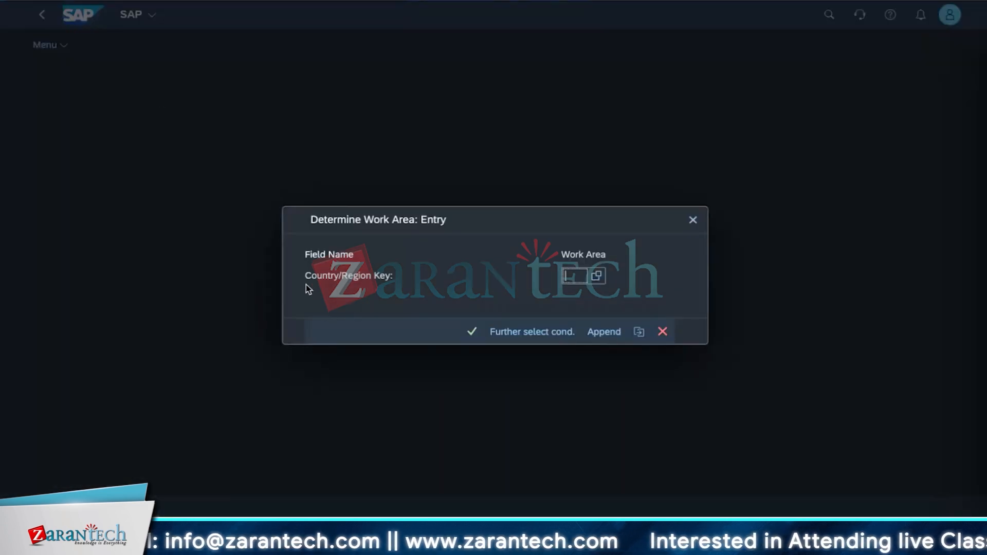
click(597, 278)
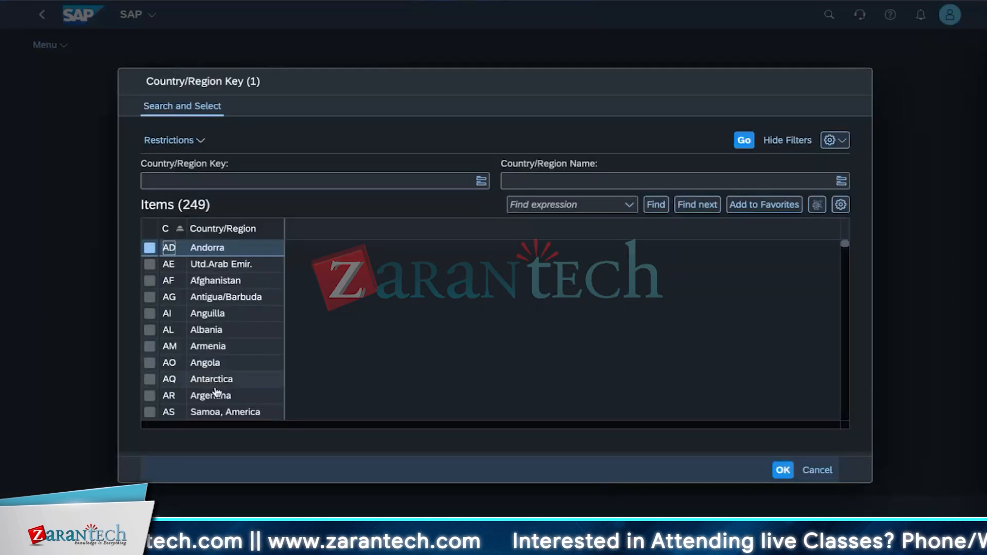
scroll(216, 392, down, 20)
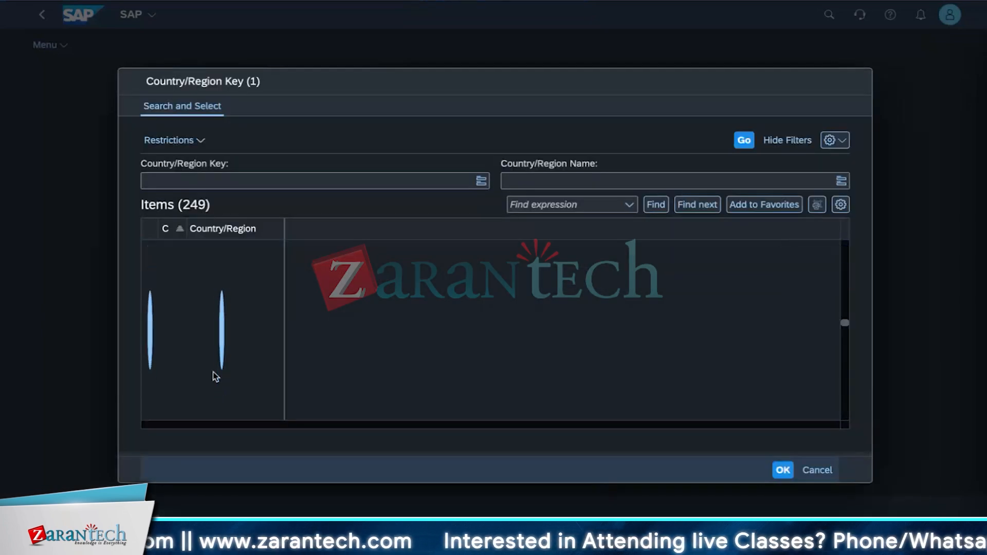
scroll(211, 372, up, 20)
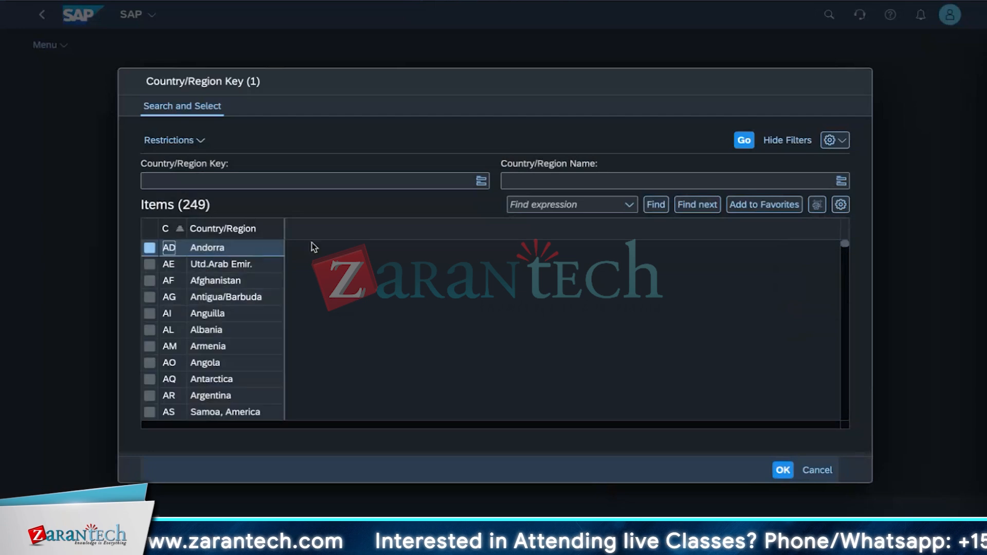
click(262, 181)
text(in)
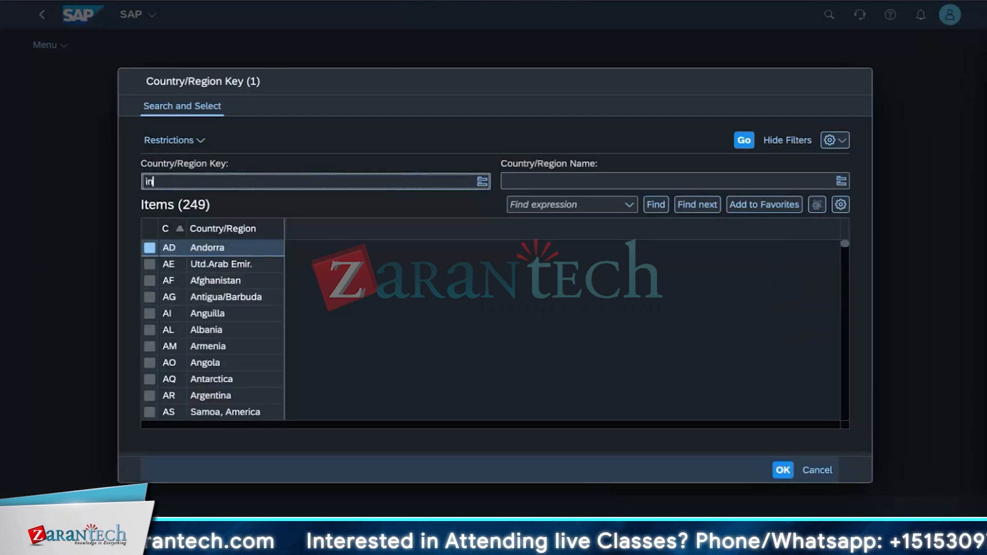
key(Return)
click(208, 248)
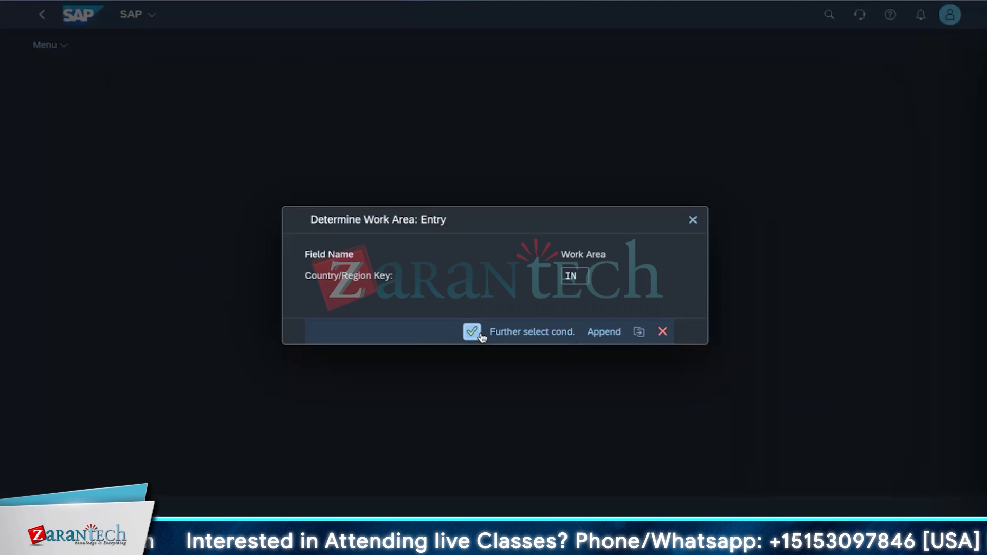
click(471, 332)
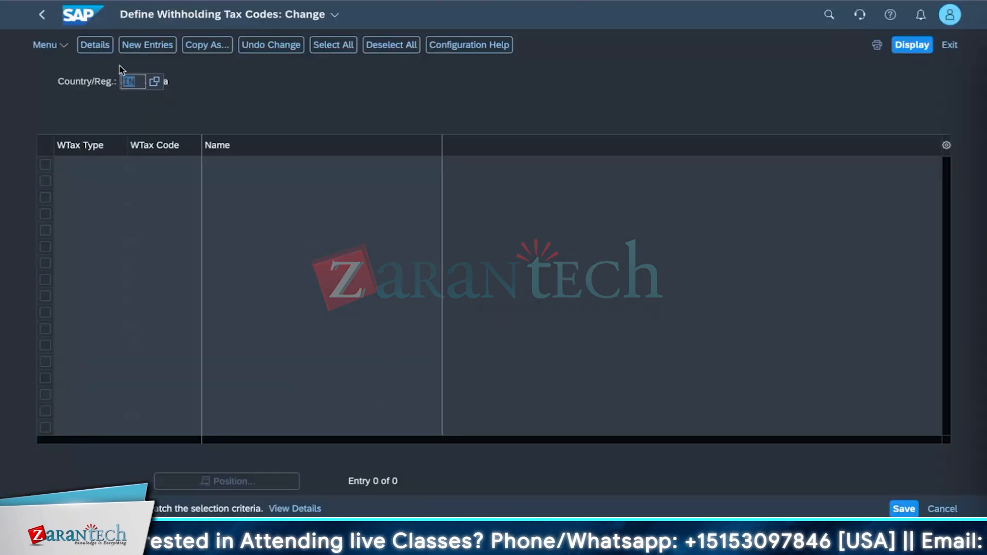
click(152, 49)
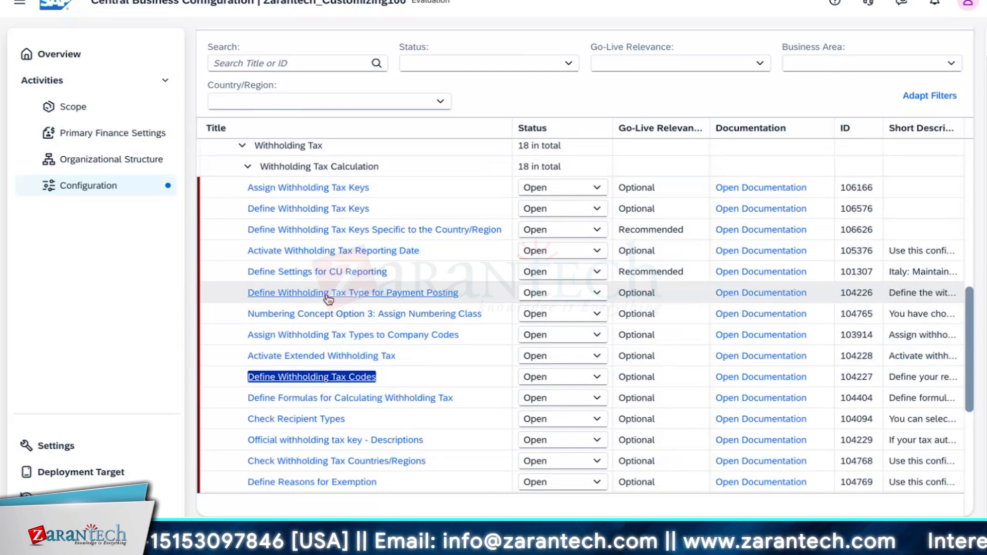
- Open the activity Define Withholding Tax Type for Payment Posting for country/region key IN and start a new entry
scroll(329, 299, down, 3)
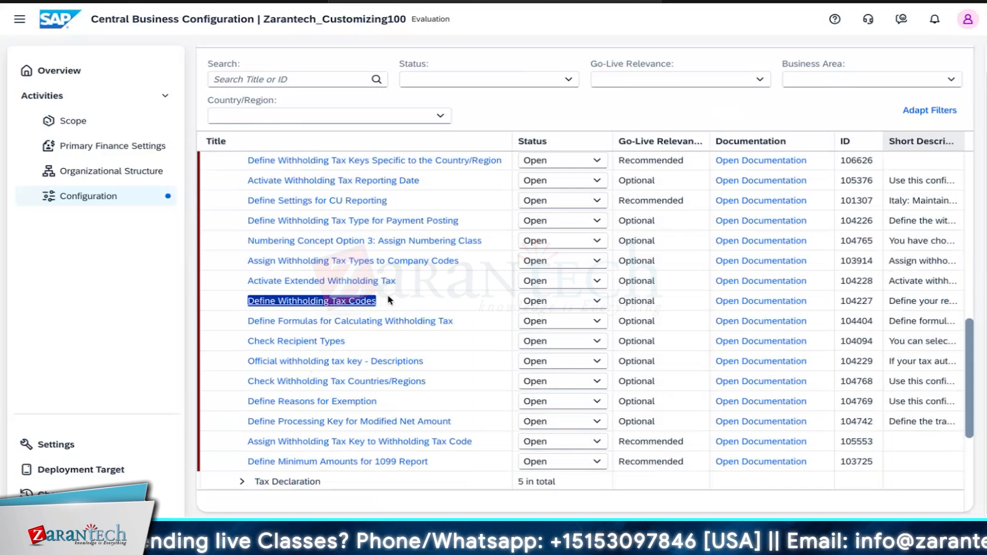
mouse_move(331, 481)
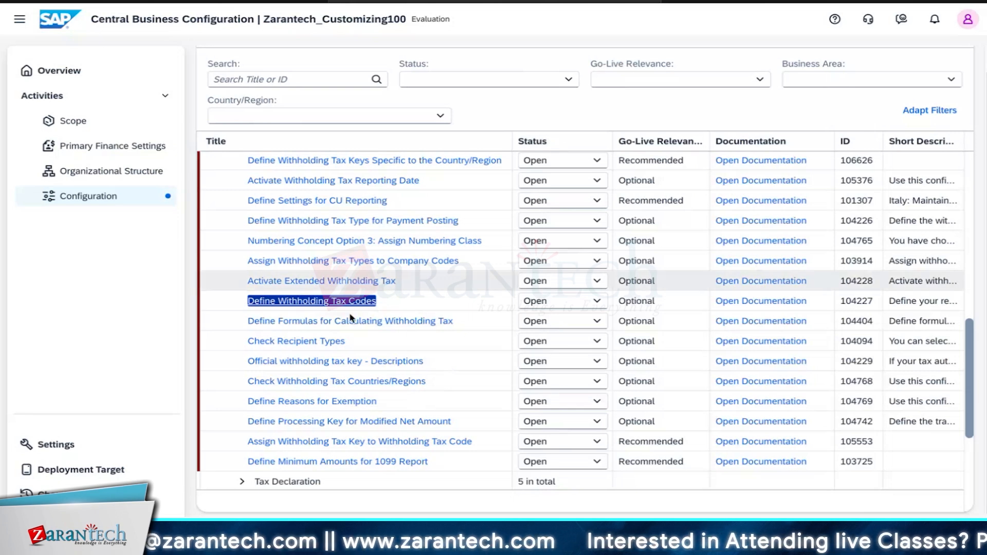
scroll(430, 402, up, 2)
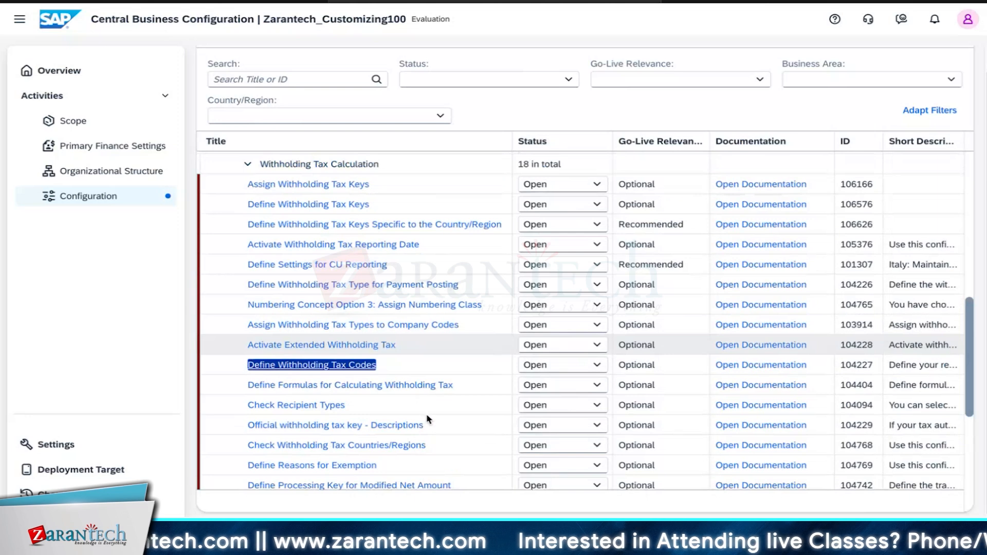
click(424, 286)
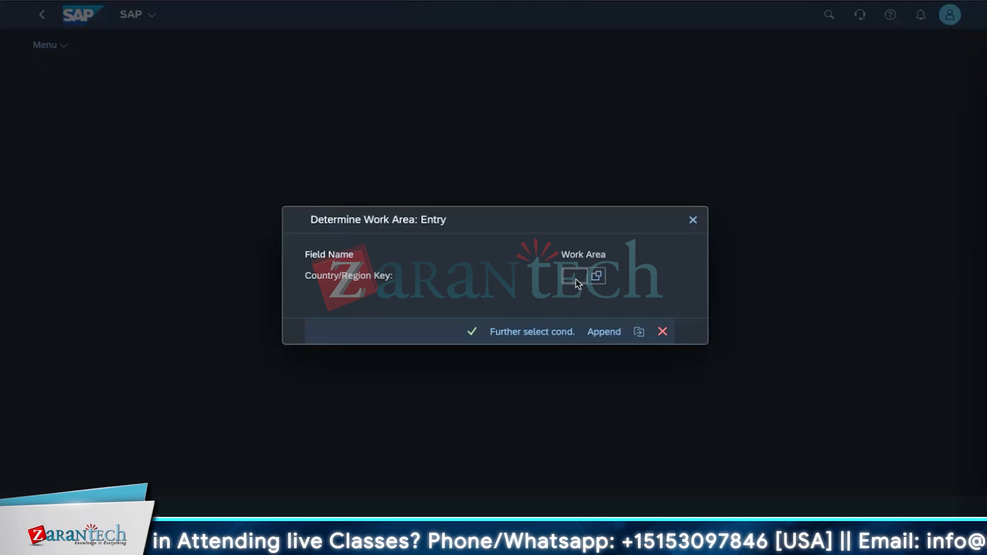
text(IN)
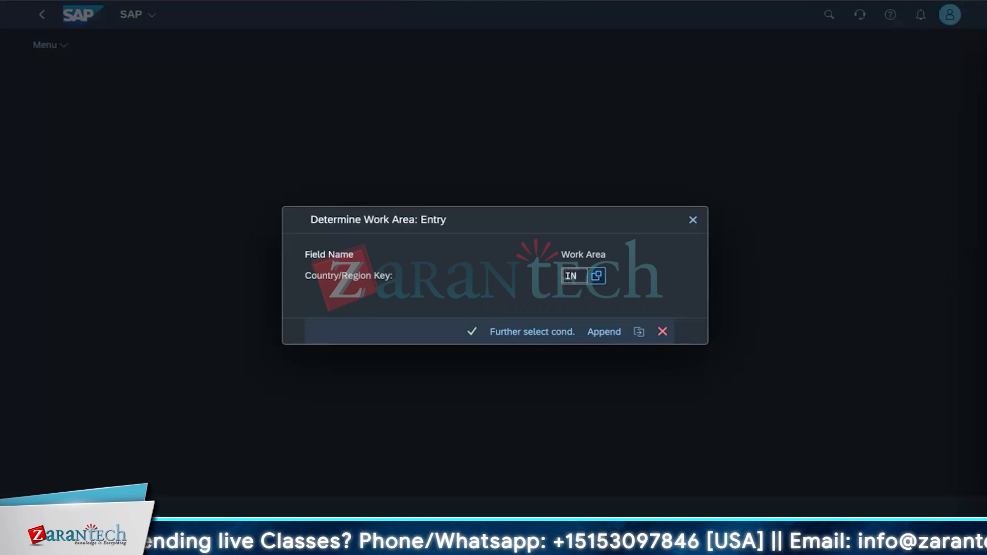
key(Return)
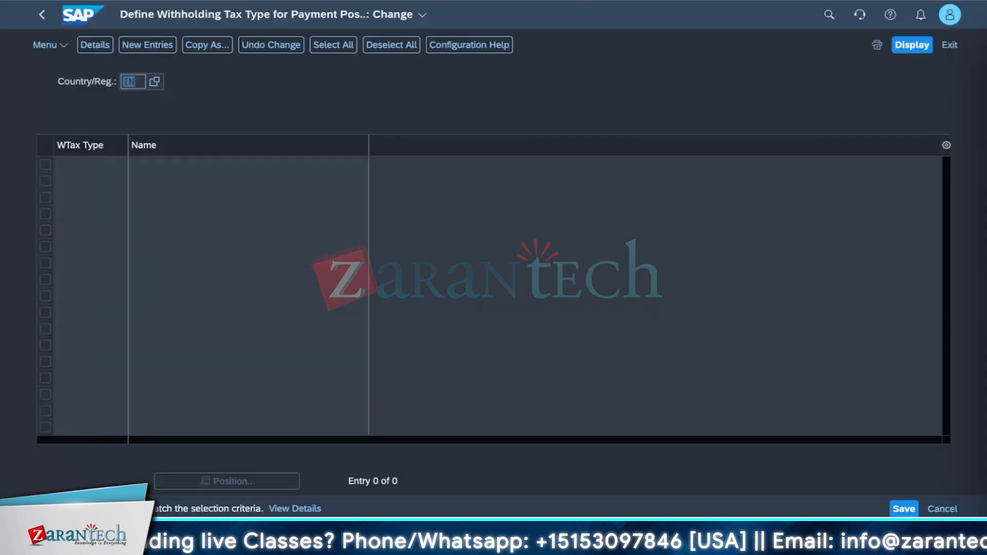
click(158, 47)
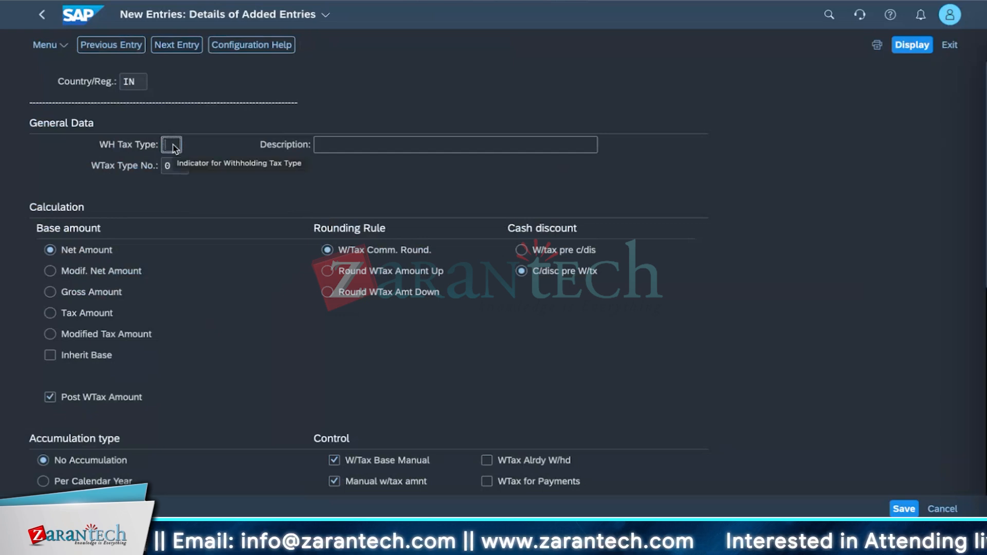
- Enter withholding tax type TA with the description withholding tax for income tax in India
text(TA)
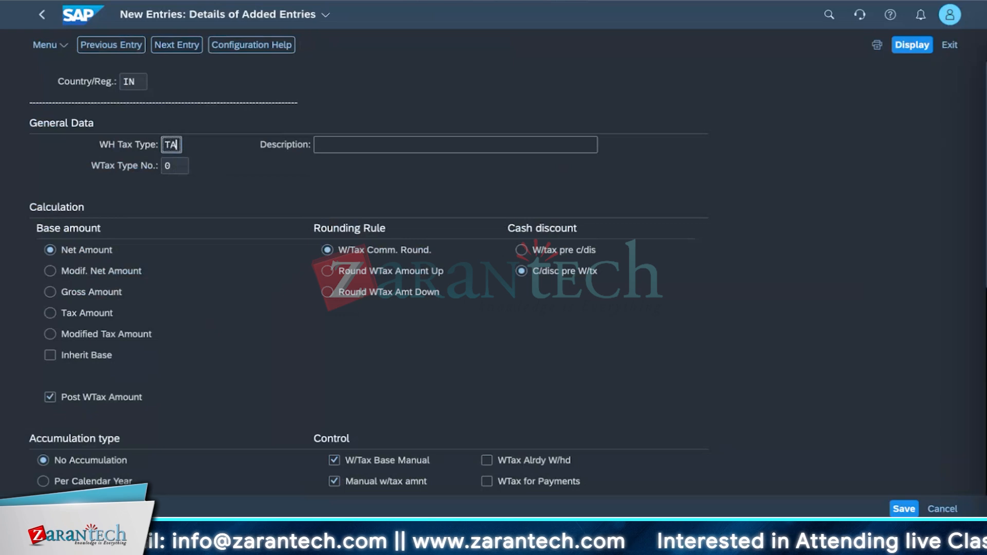
click(321, 144)
text(w)
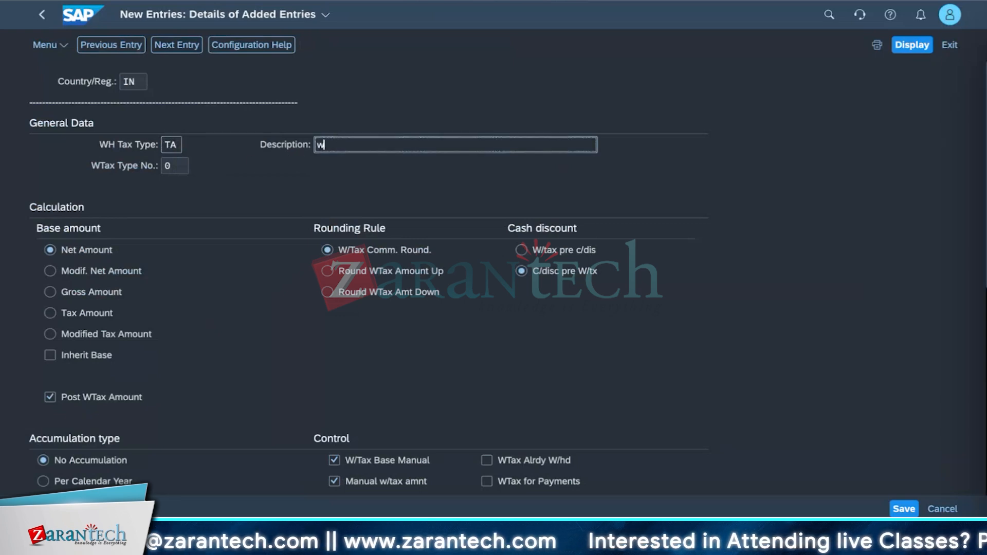
text(ithholding t)
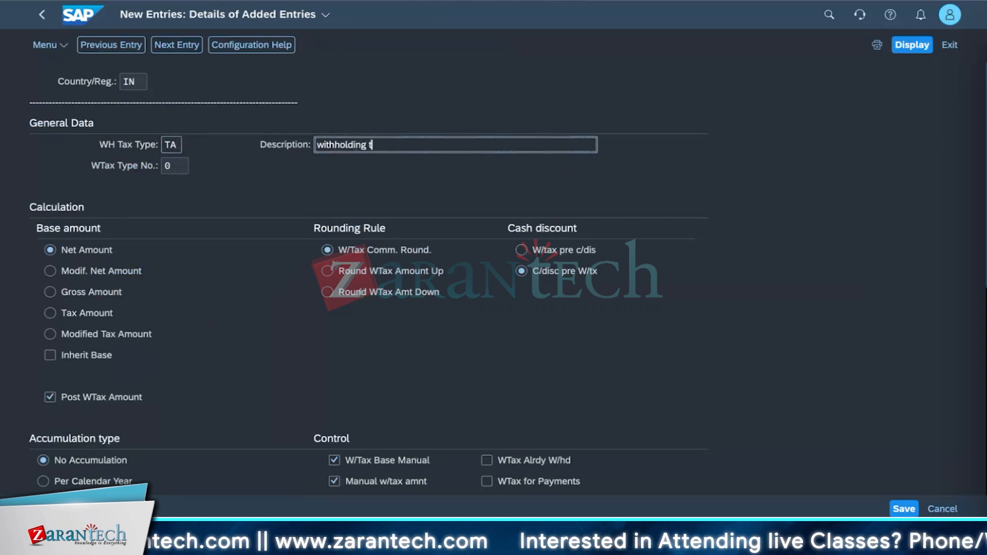
text(ax for income)
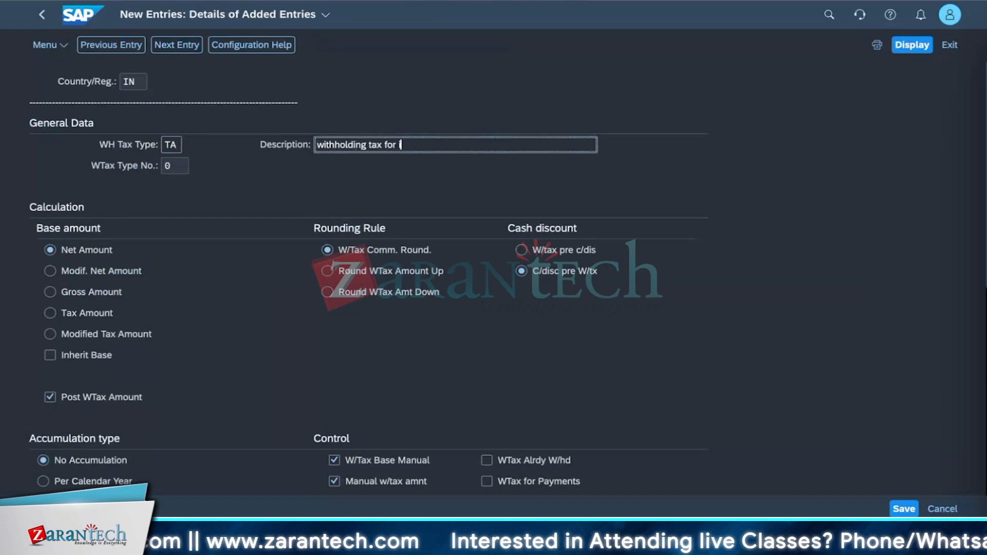
text( tax in India)
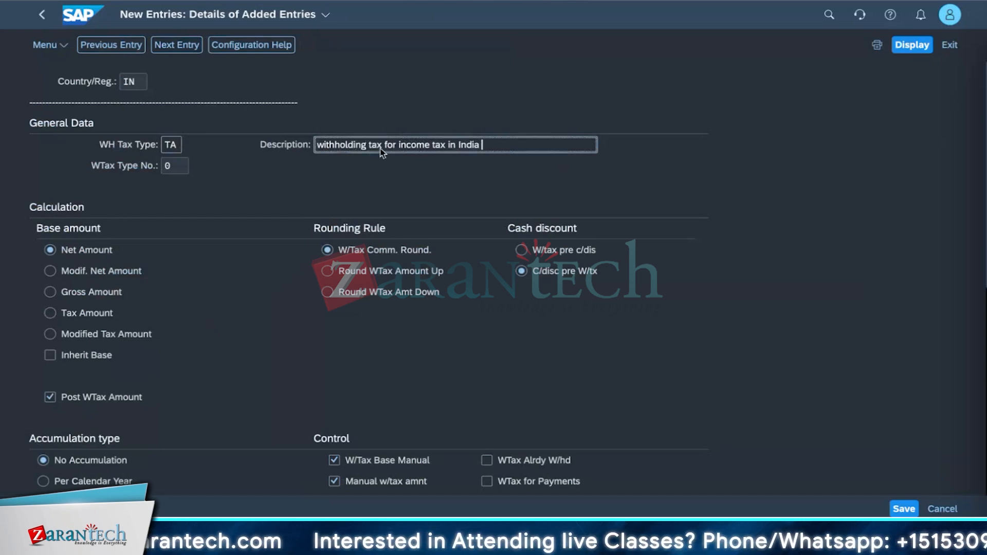
click(167, 170)
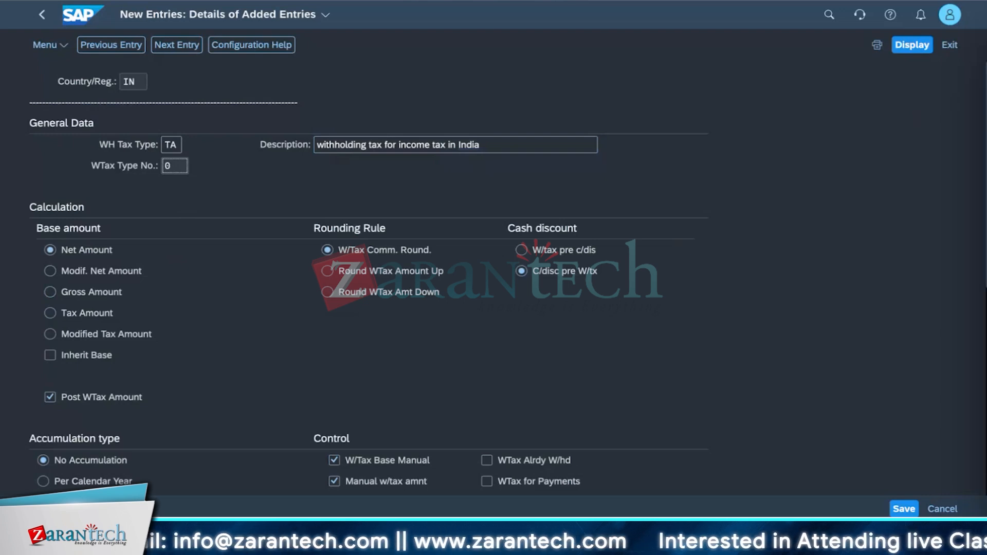
- Review the calculation, accumulation, control, minimum/maximum amount, central invoice and minimum check settings of withholding tax type TA
scroll(183, 359, down, 3)
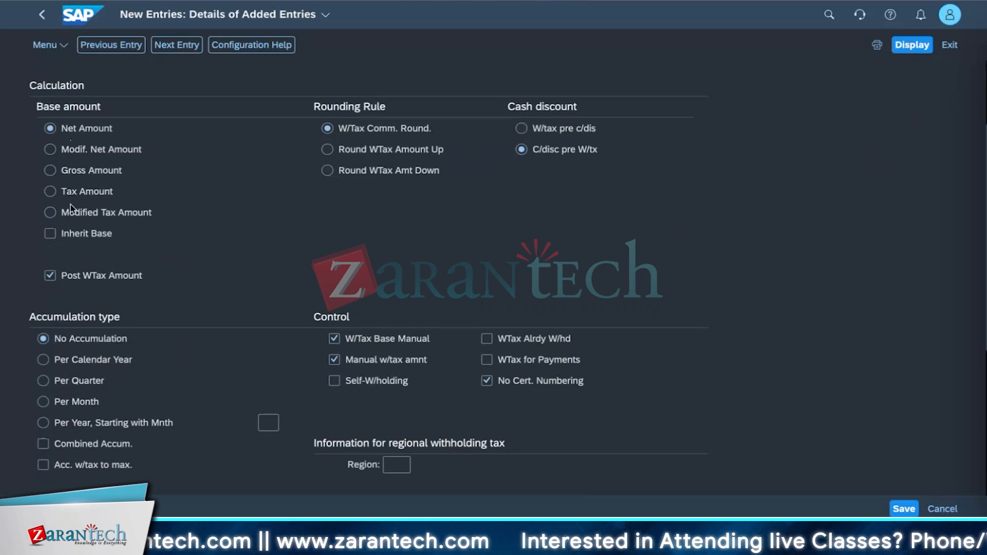
scroll(241, 144, up, 3)
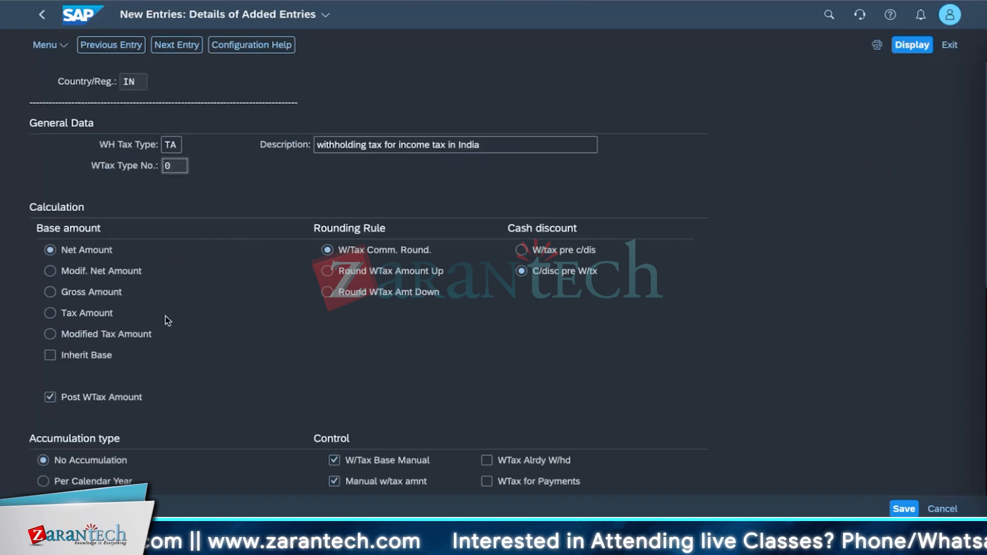
scroll(165, 316, down, 1)
scroll(172, 314, down, 1)
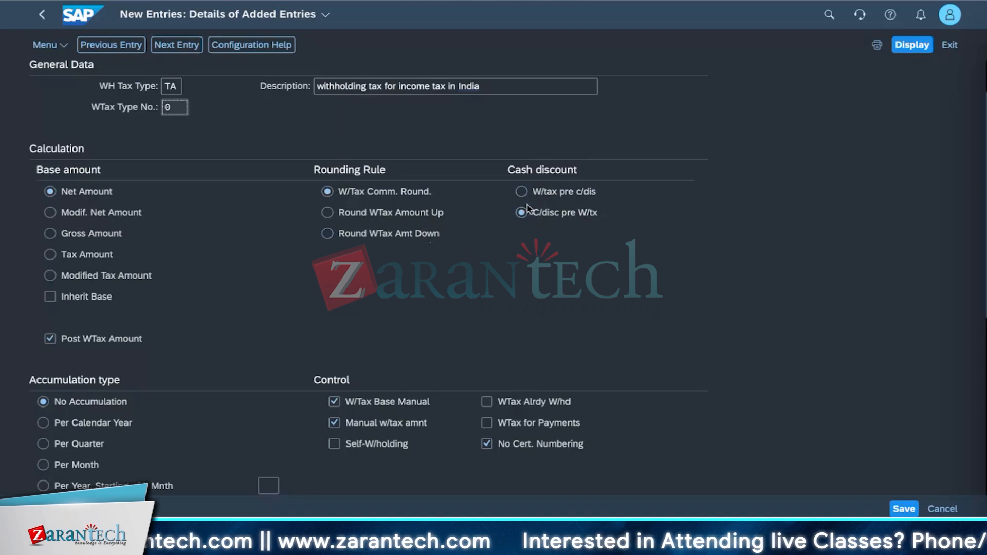
scroll(415, 380, down, 3)
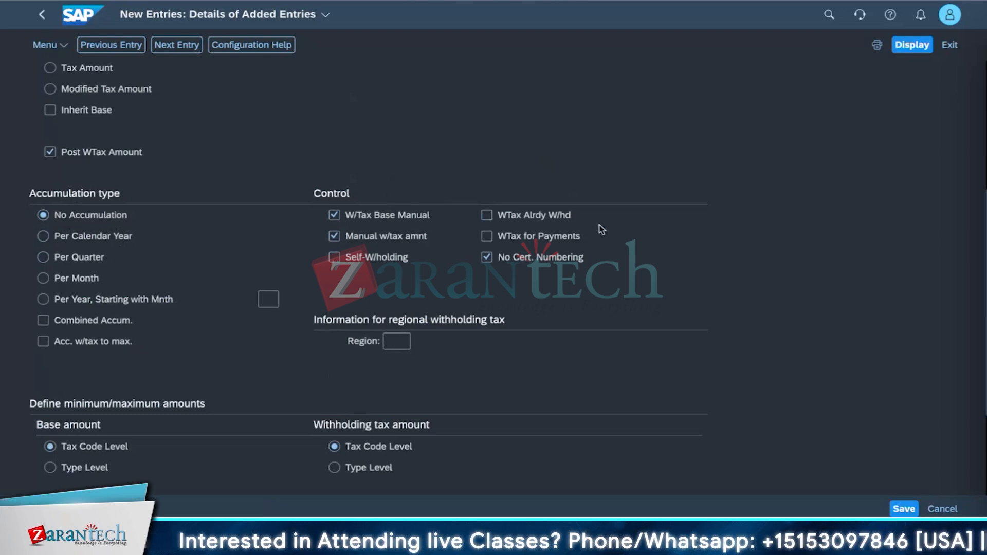
scroll(323, 345, down, 3)
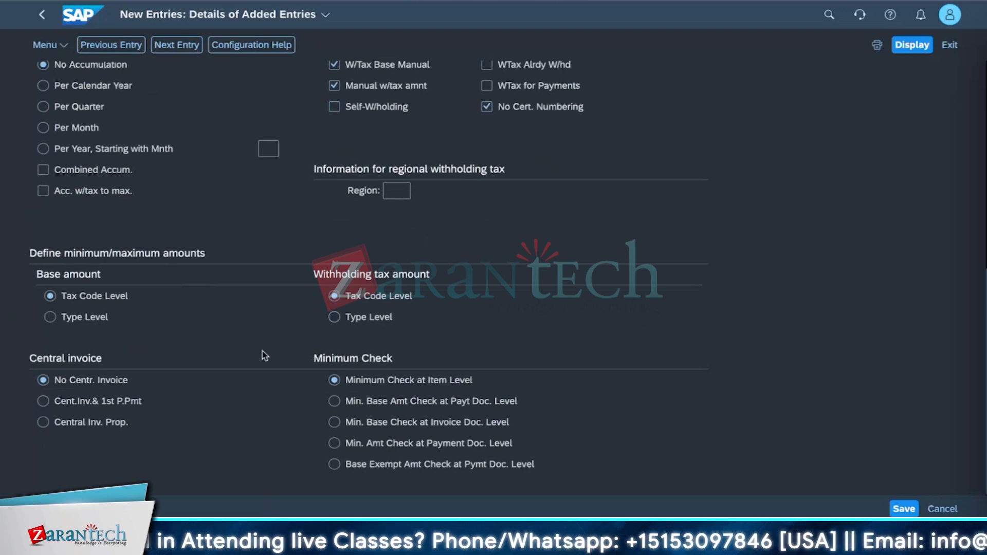
scroll(70, 356, up, 1)
scroll(70, 356, up, 7)
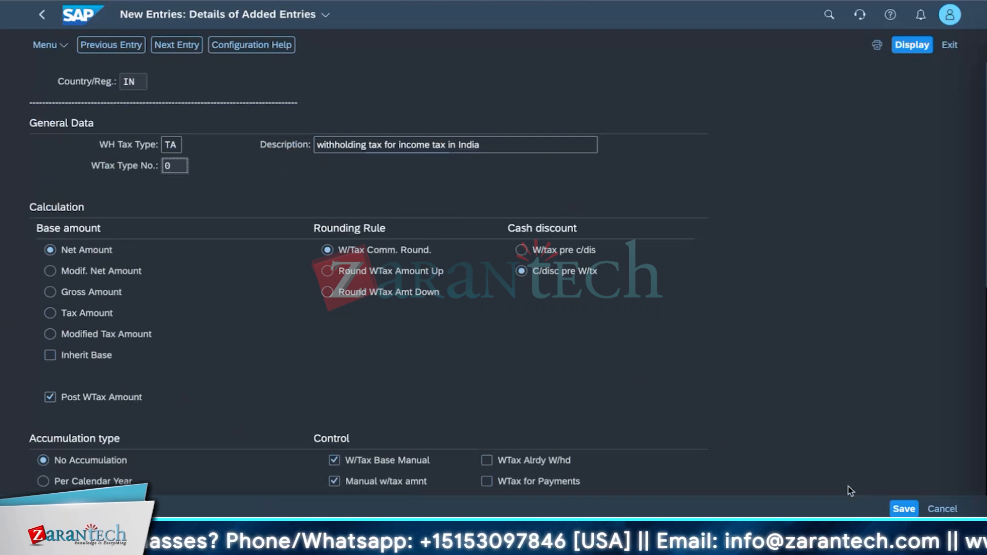
- Save withholding tax type TA to the demo country customizing request
click(903, 509)
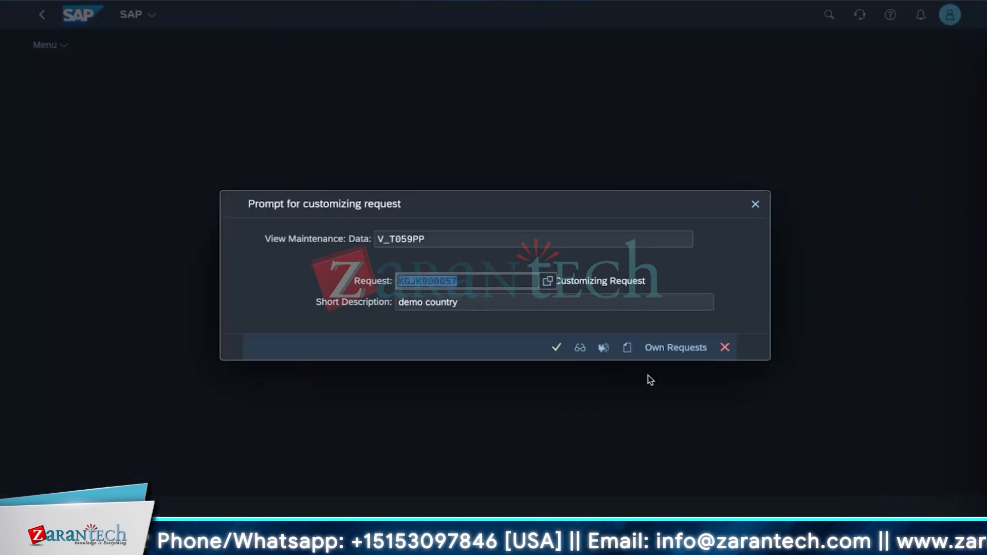
click(556, 347)
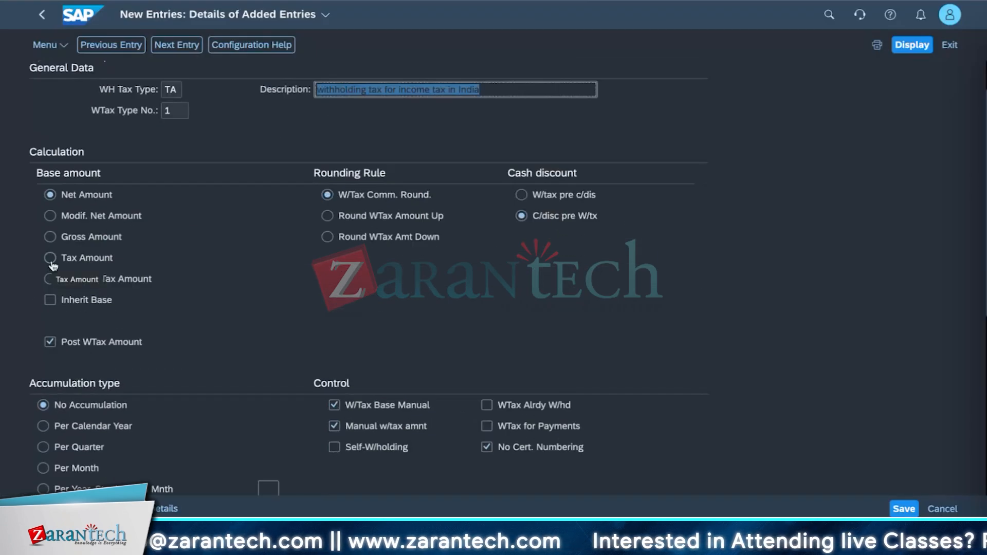
scroll(52, 264, down, 5)
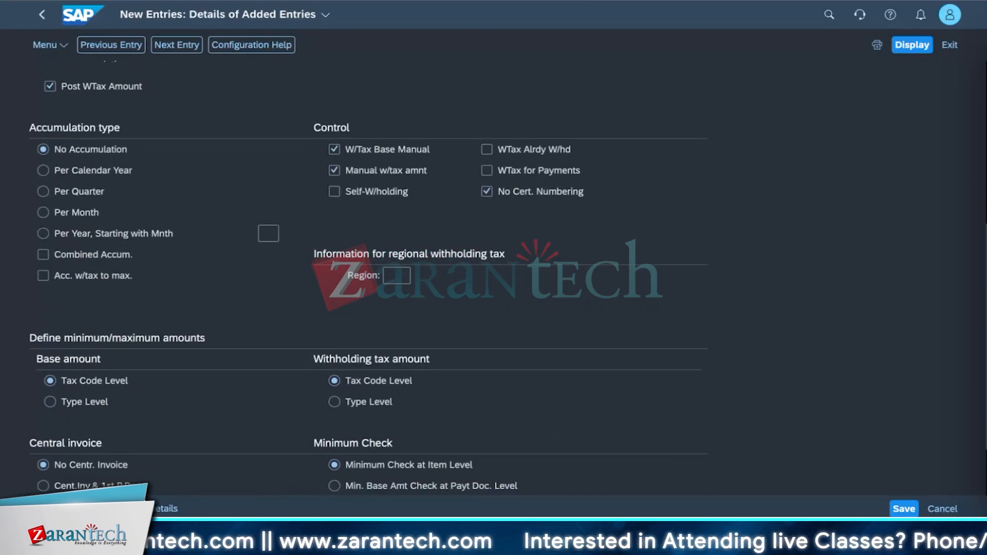
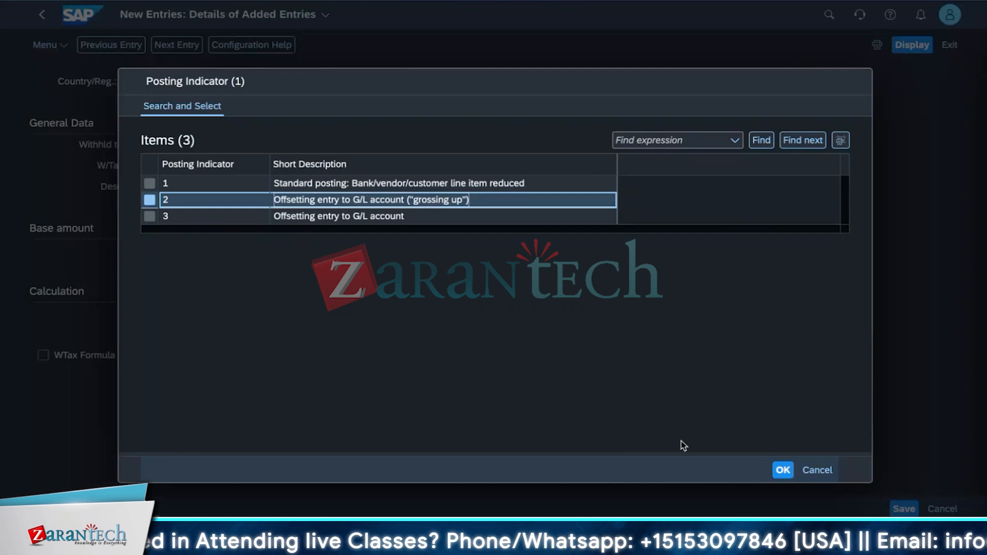
- Set posting indicator 1, standard posting, and a withholding tax rate of 5% for withholding tax code 01 of type TA
double_click(434, 184)
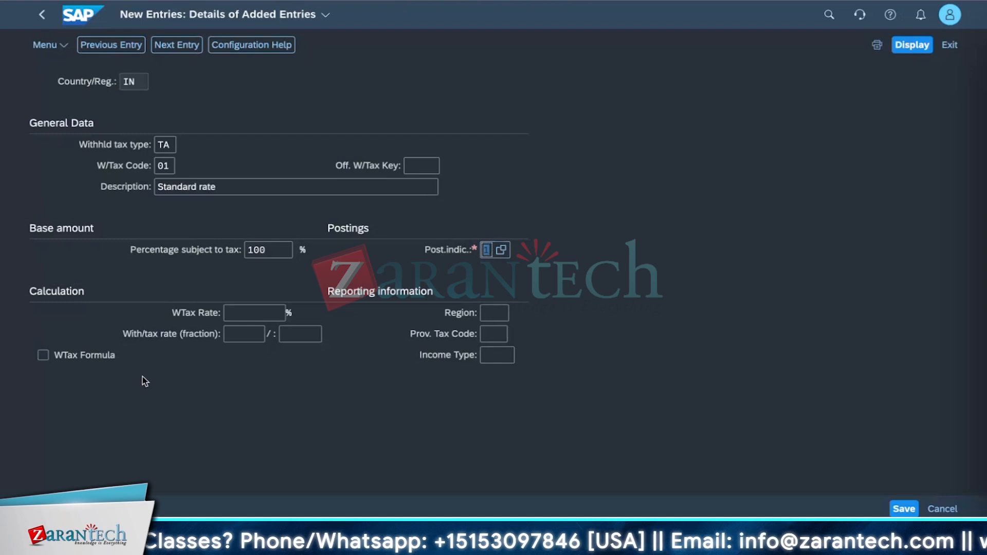
click(242, 309)
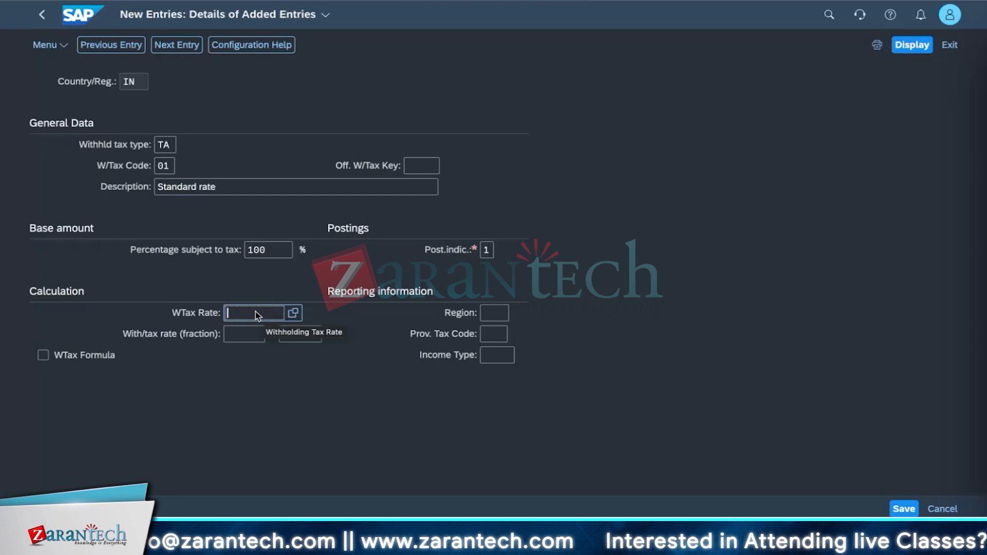
click(295, 314)
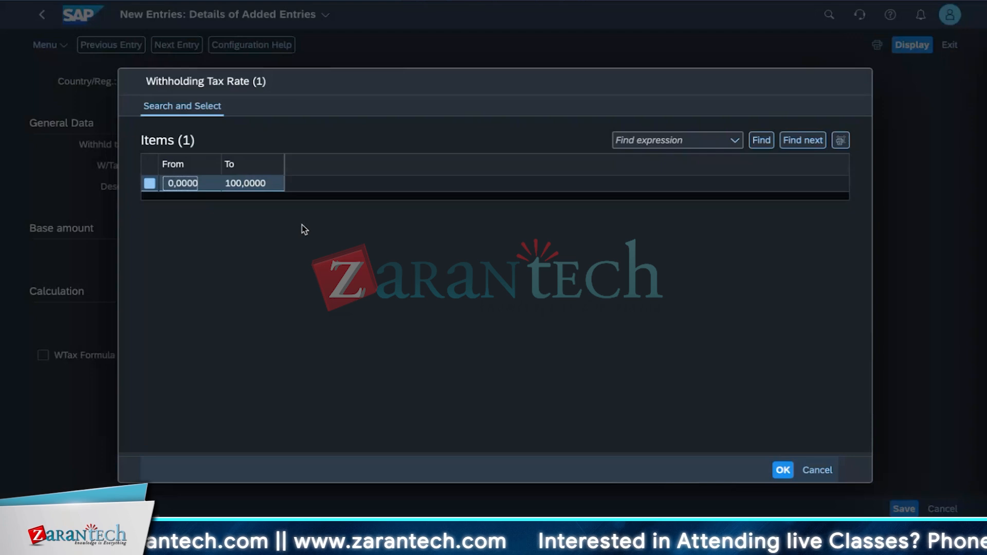
click(817, 470)
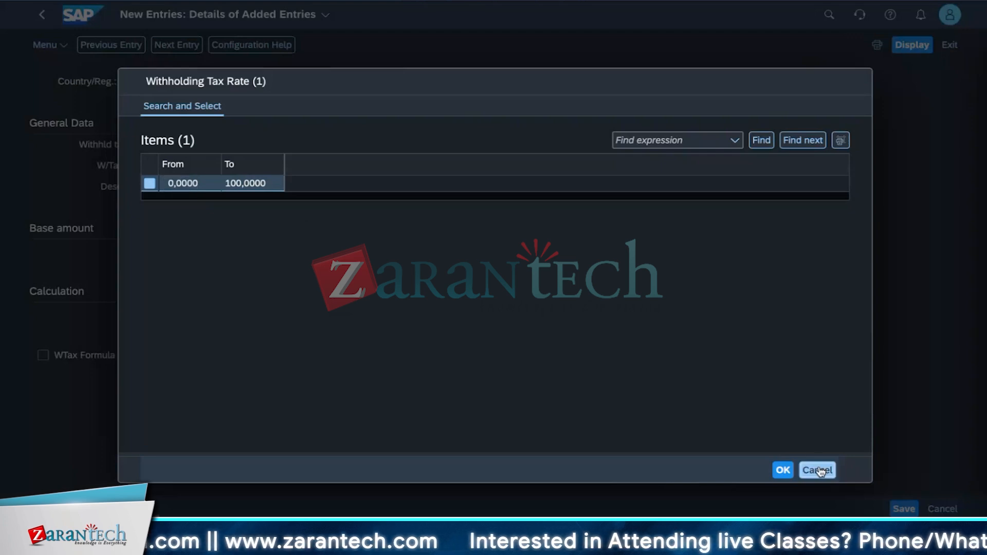
click(45, 359)
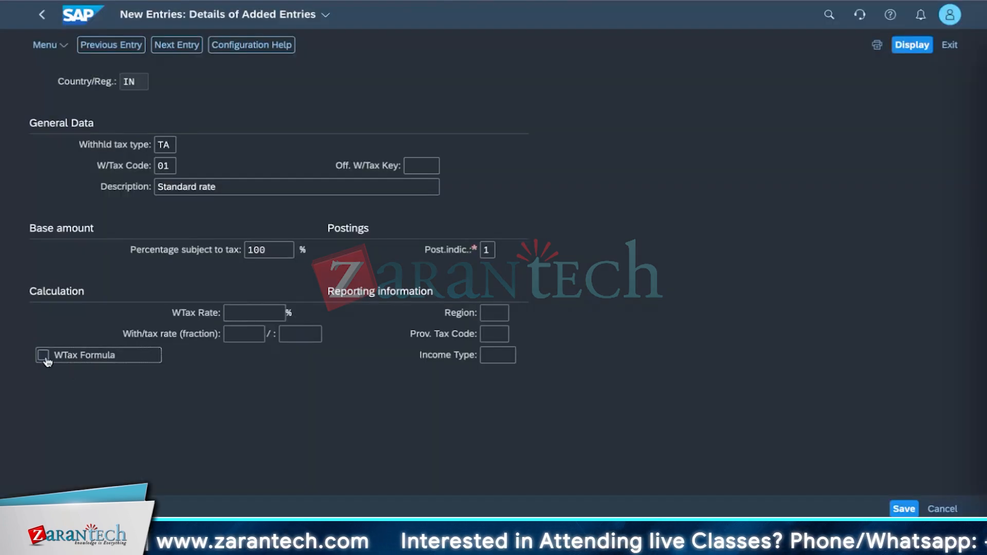
click(42, 355)
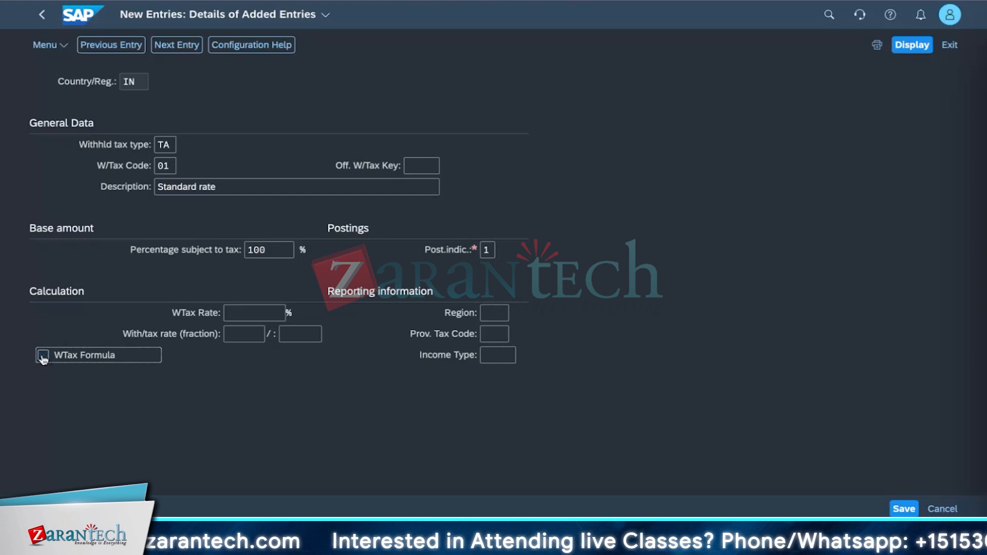
click(240, 315)
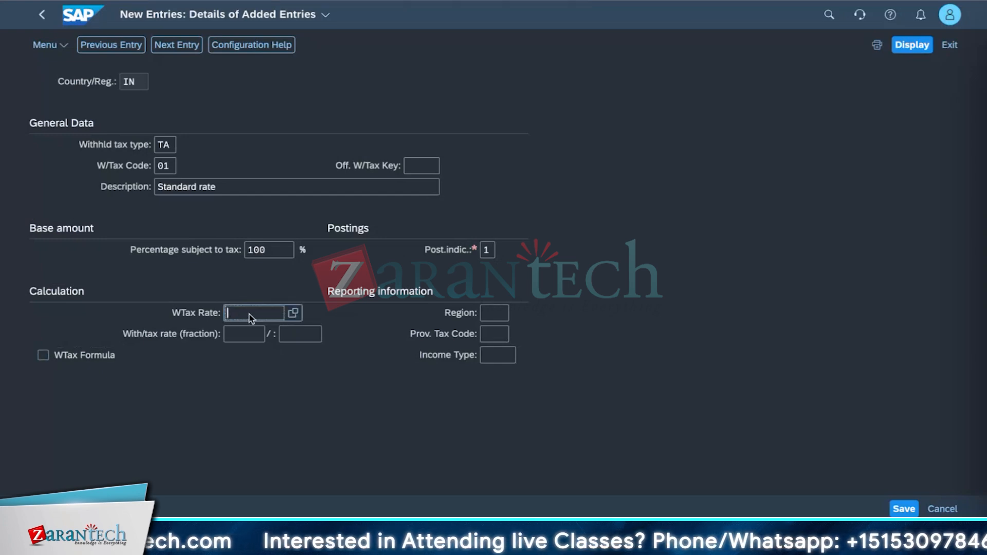
text(5)
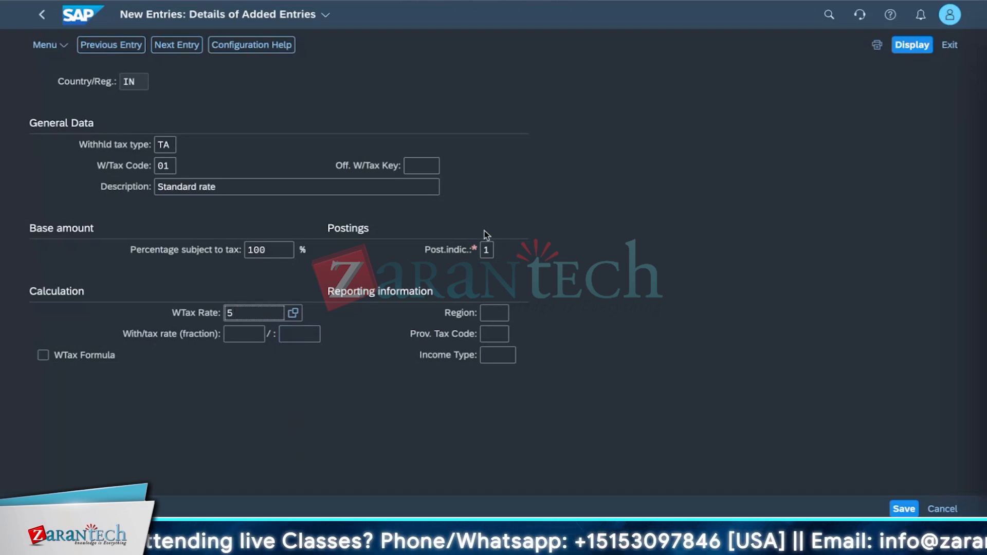
- Save withholding tax code 01 to the demo country customizing request and exit the entry
click(908, 510)
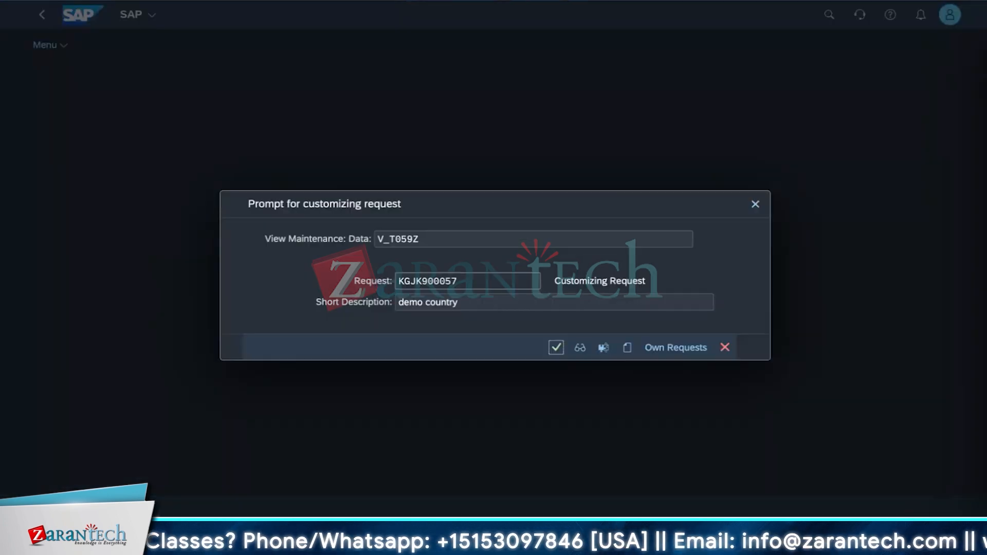
click(550, 349)
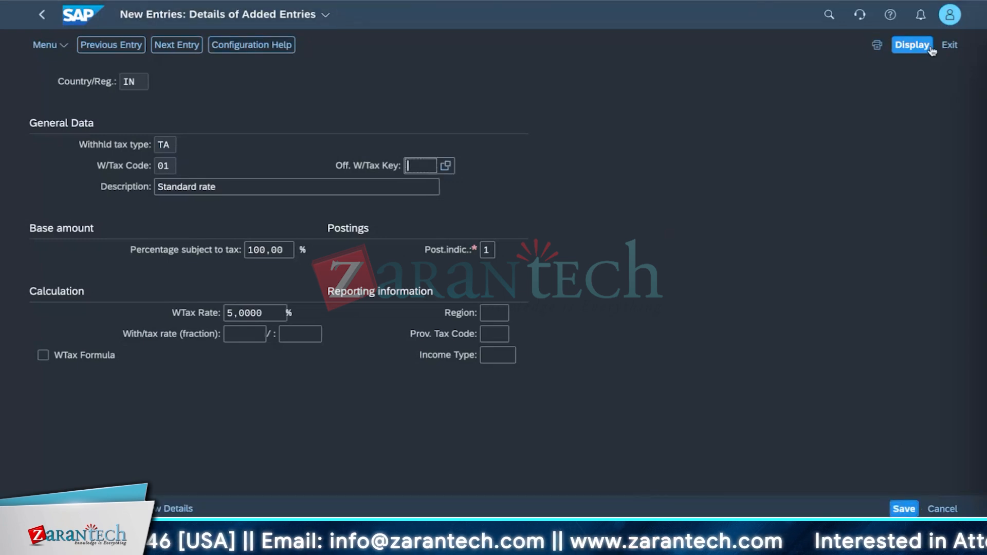
click(949, 48)
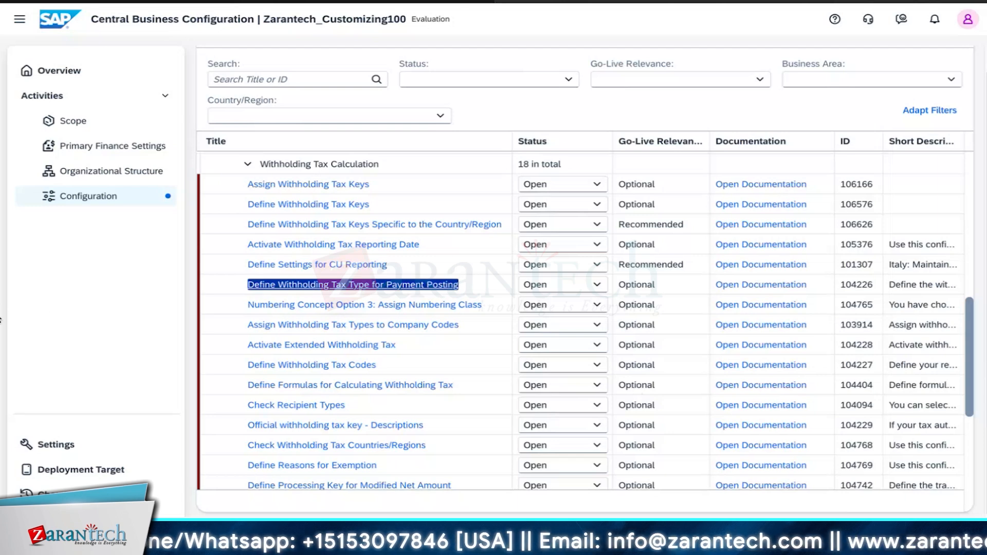
- Open the activity Automatic Account Determination for the General Ledger in the Accounting configuration
scroll(328, 348, up, 5)
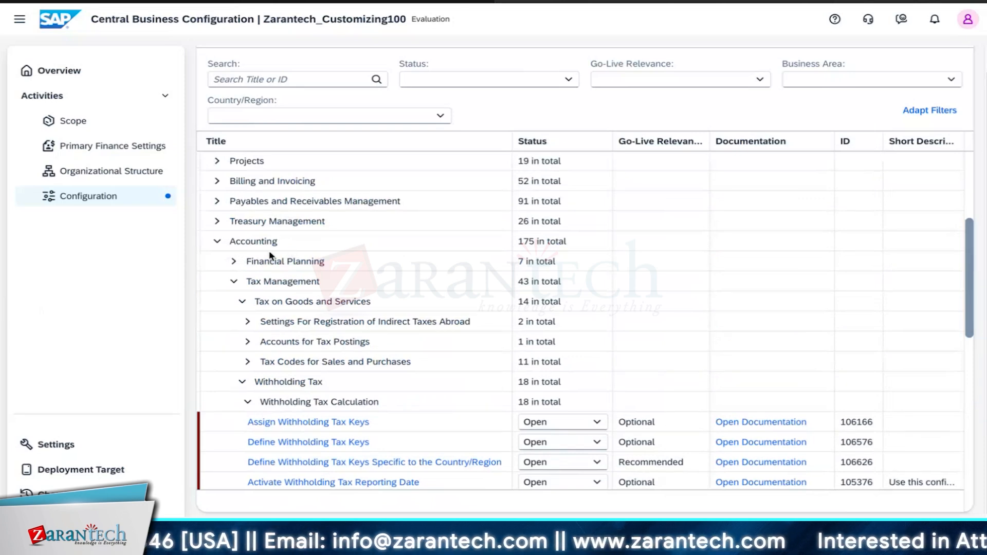
scroll(260, 338, up, 5)
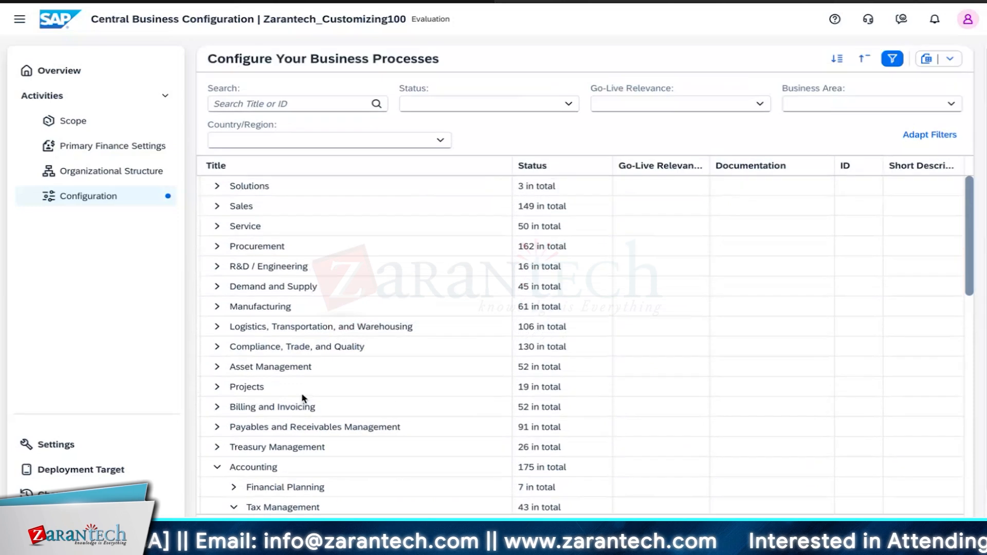
scroll(303, 397, down, 8)
scroll(303, 397, up, 2)
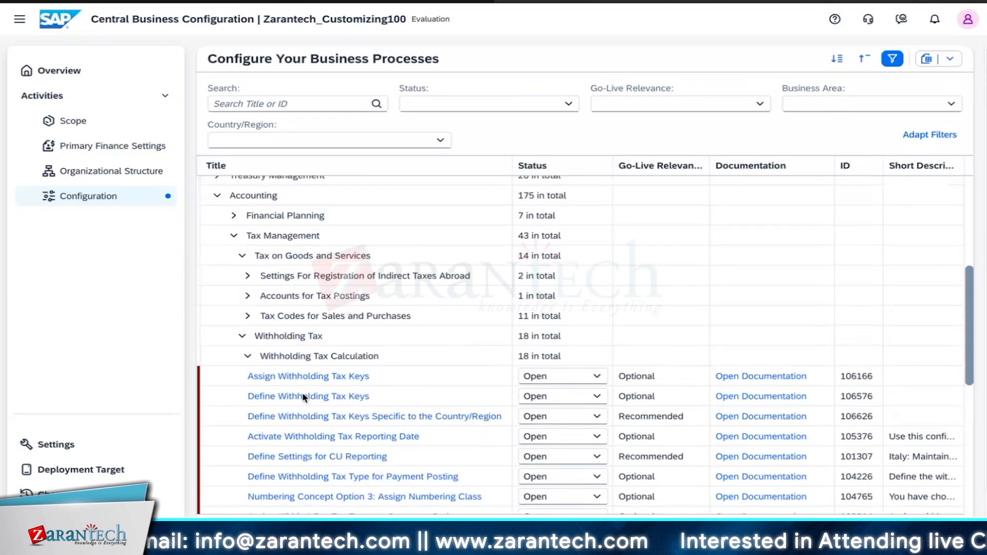
click(234, 236)
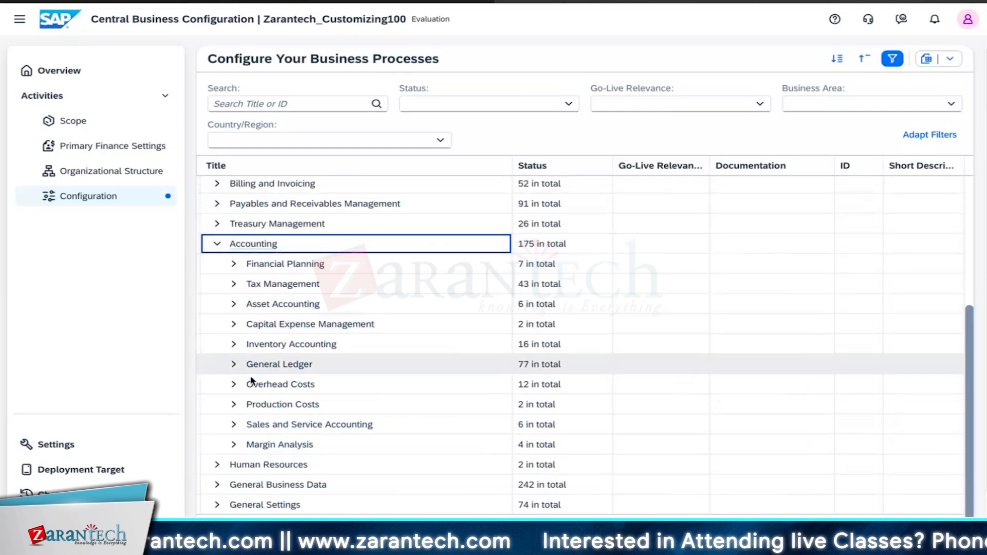
click(234, 365)
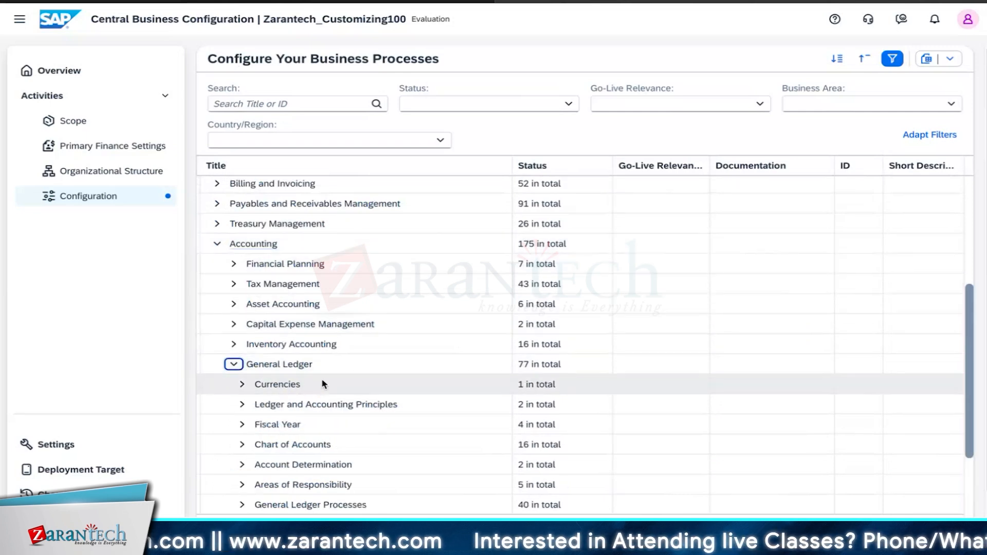
scroll(323, 379, down, 3)
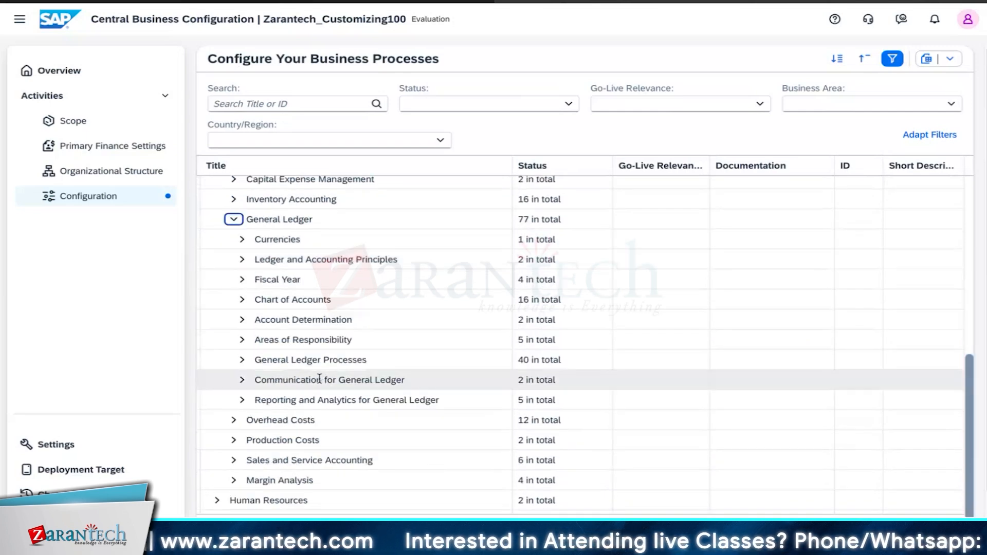
click(240, 321)
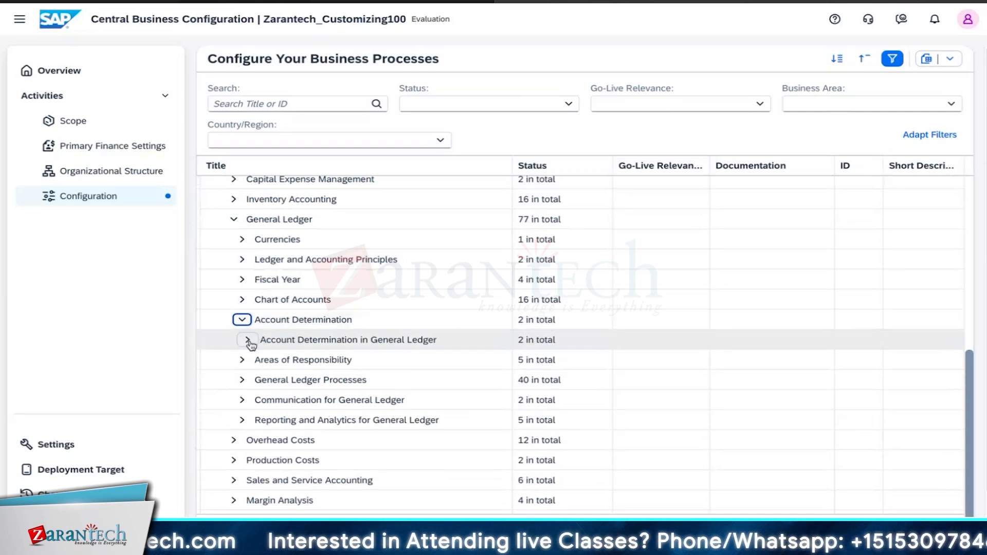
click(249, 342)
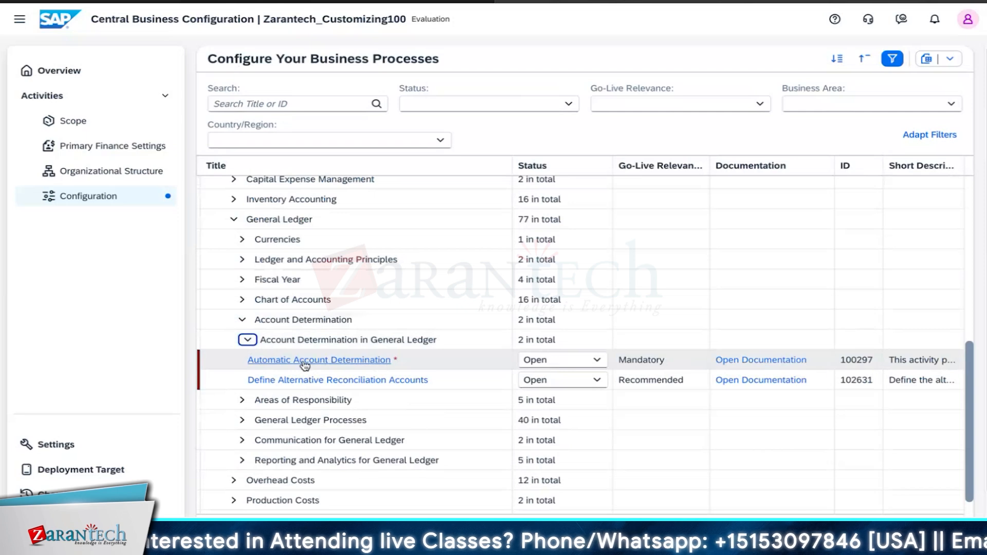
click(370, 363)
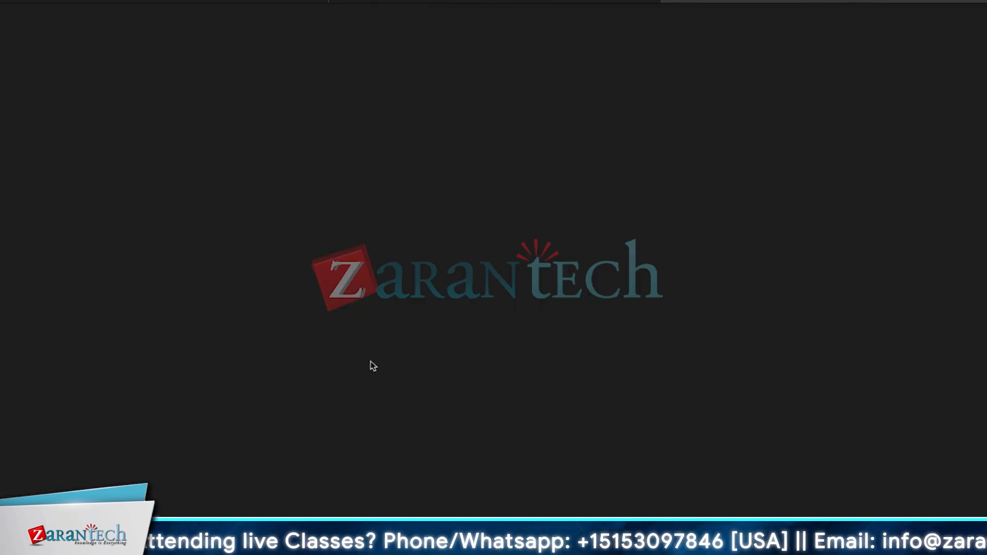
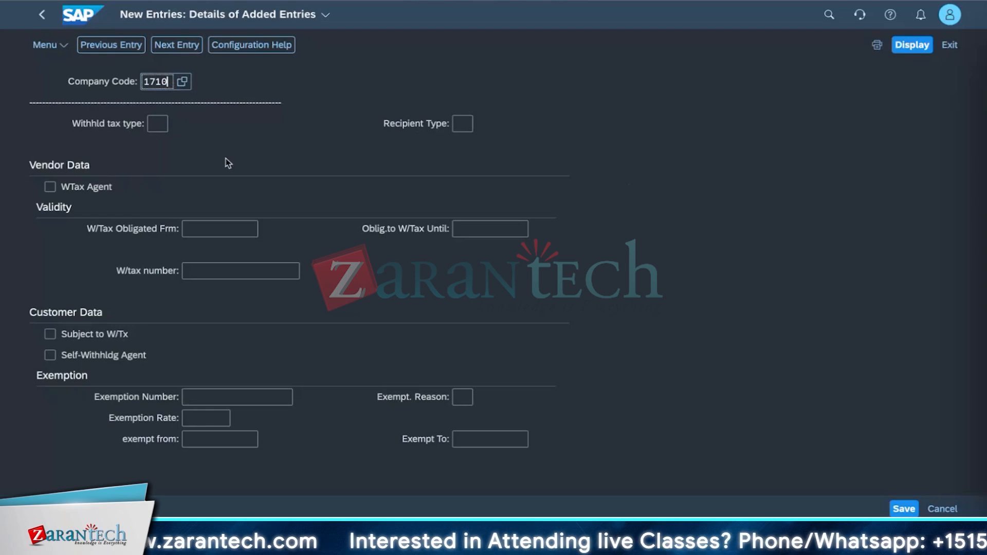
- Try to assign withholding tax type G1 to company code 1710 and save the new entry
click(226, 158)
click(162, 87)
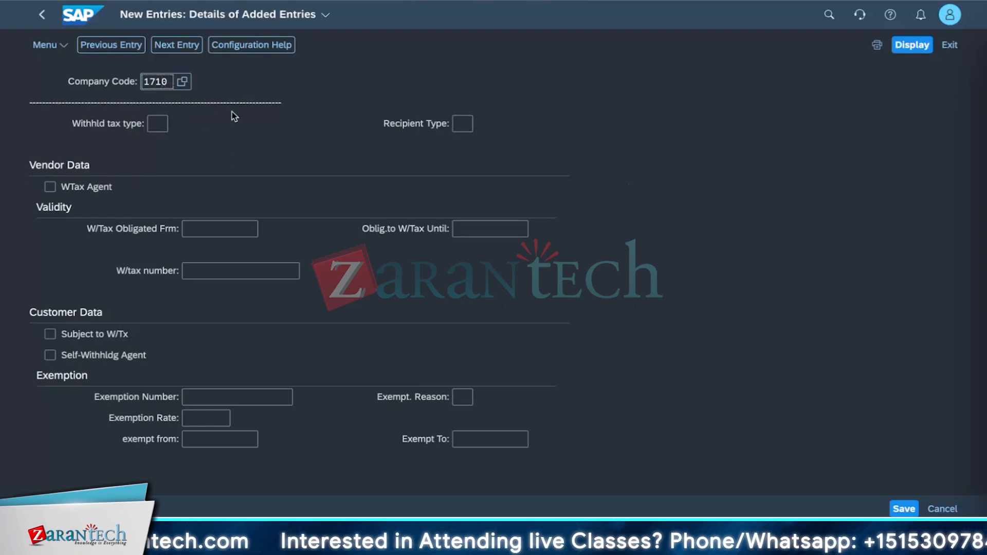
click(166, 128)
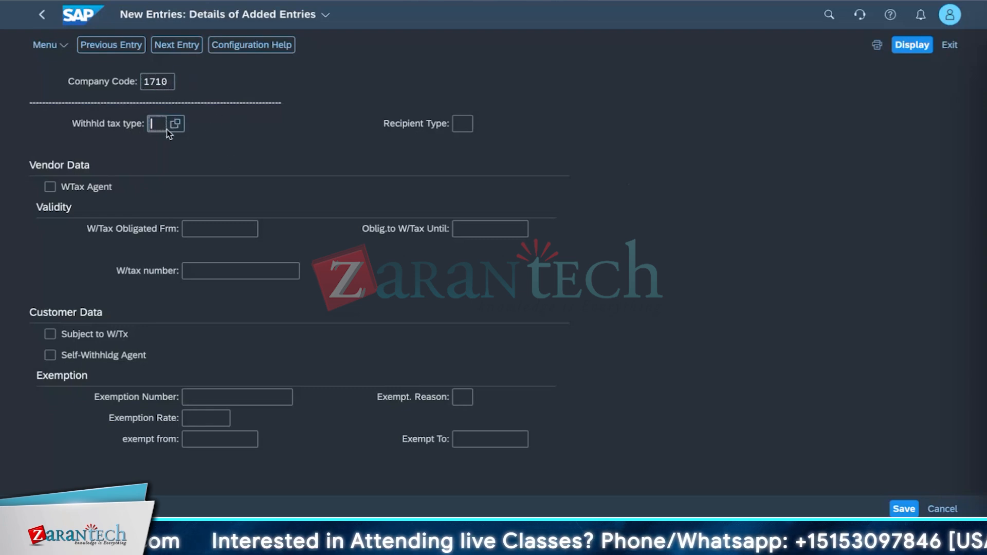
click(175, 124)
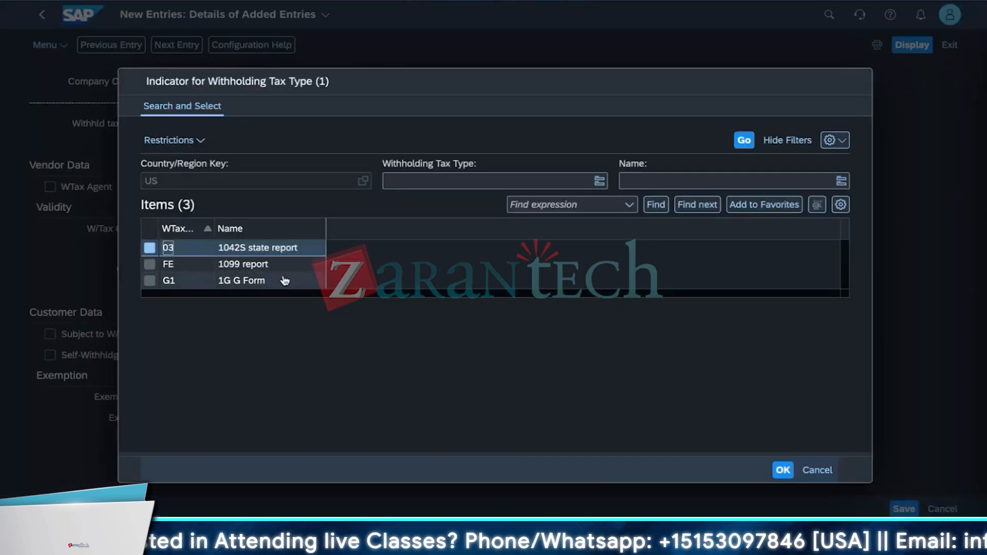
click(285, 280)
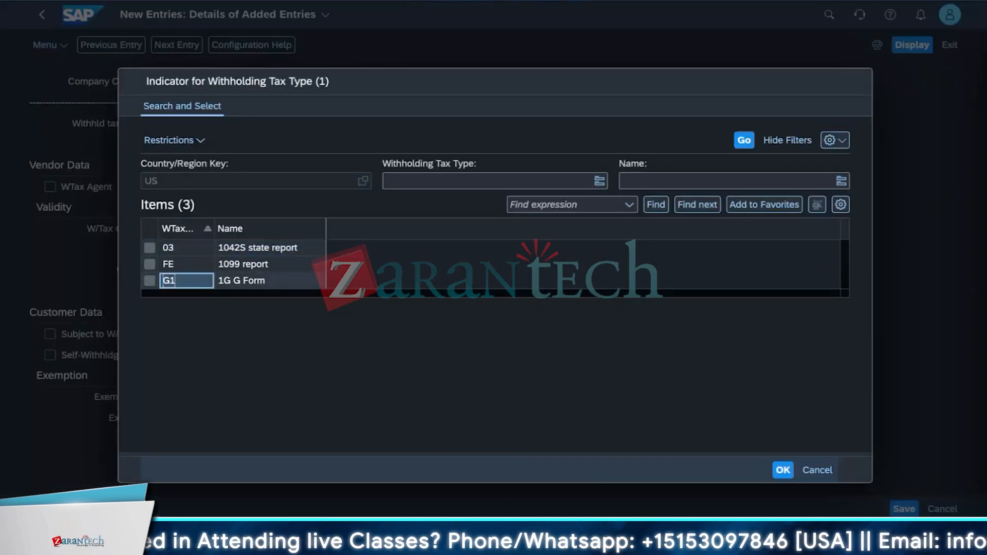
double_click(302, 283)
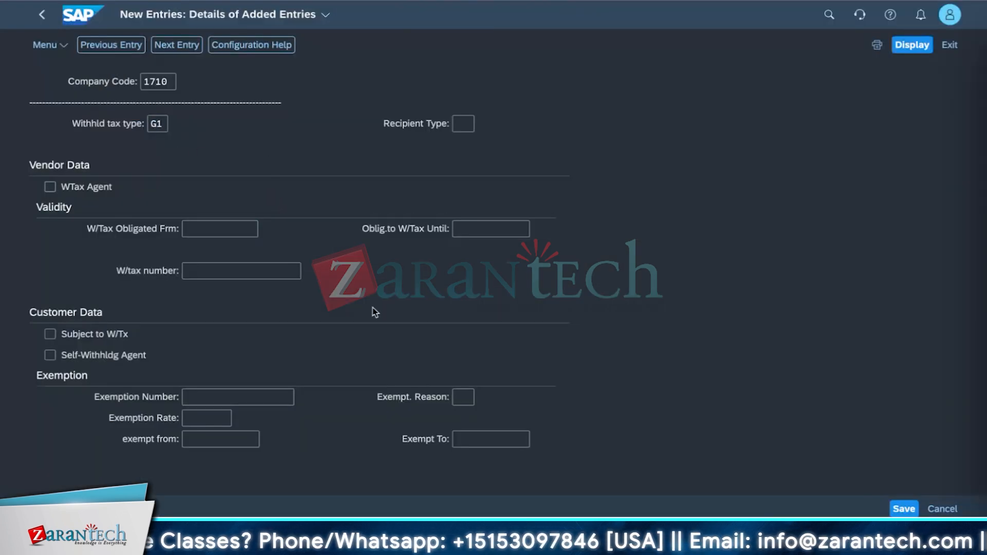
click(900, 509)
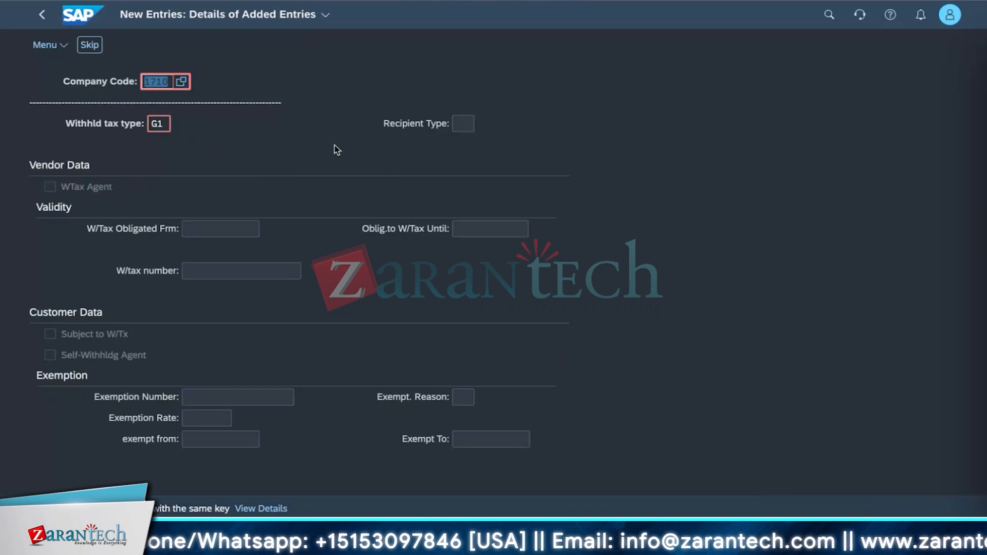
- Try to assign withholding tax type TA to company code 1710 instead of G1, and leave the new entry
click(159, 125)
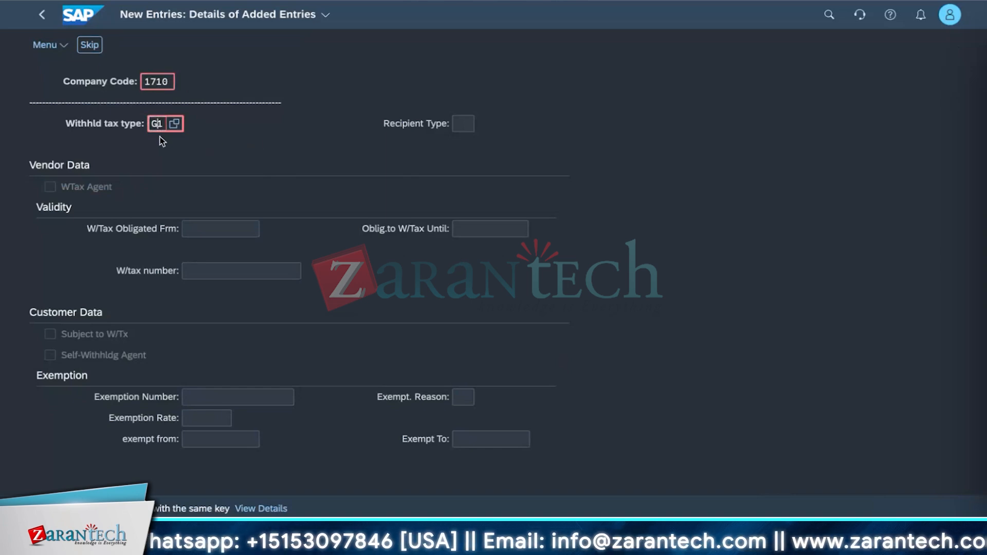
key(Delete)
key(BackSpace)
text(TA)
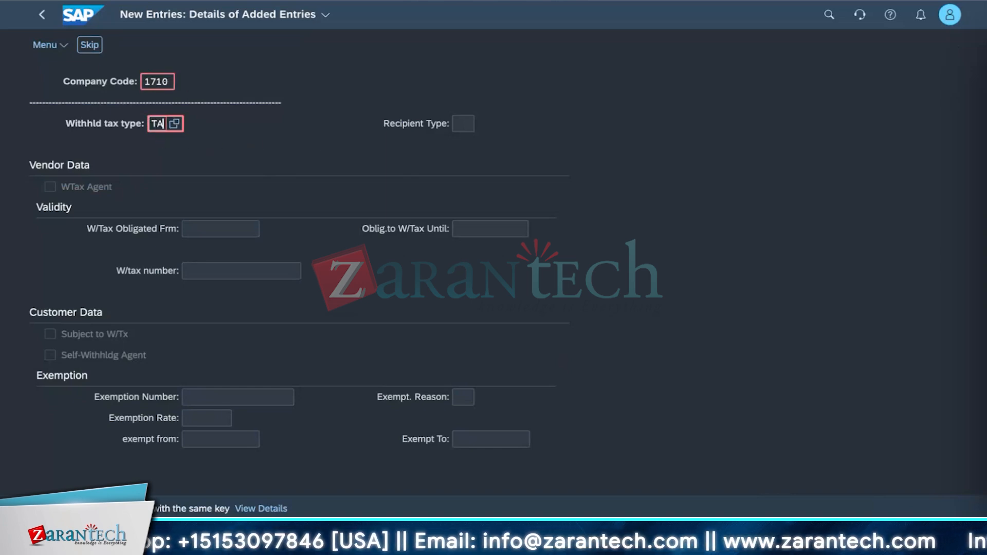
key(Return)
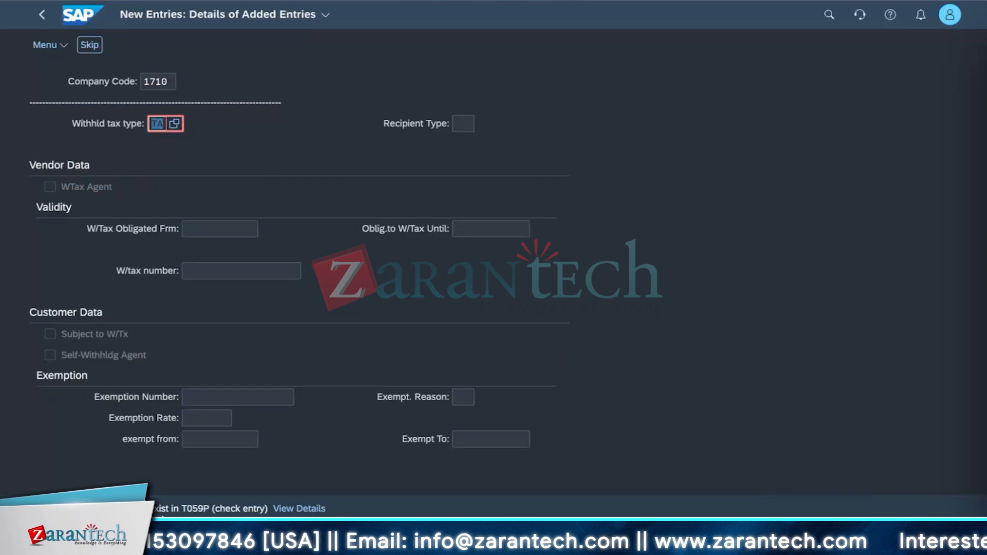
click(161, 84)
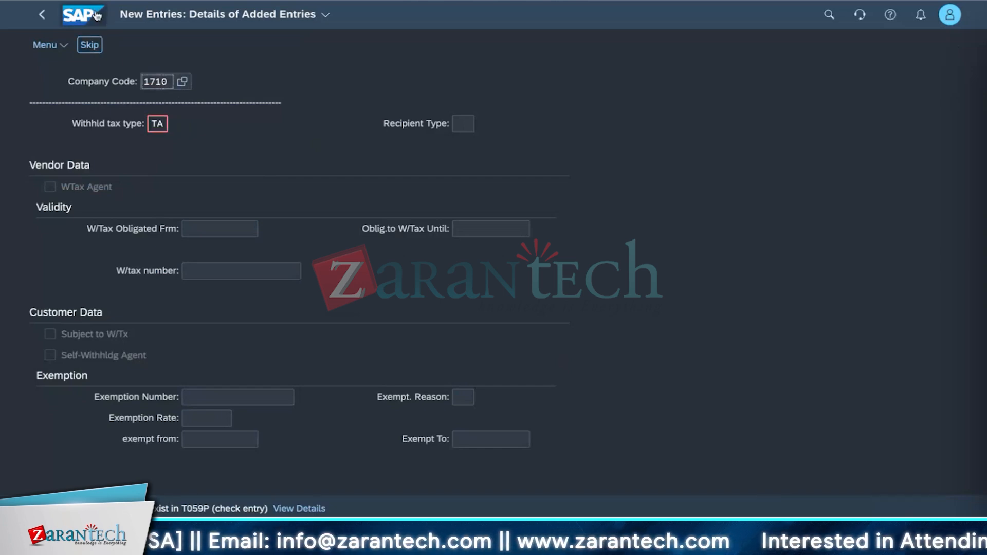
click(42, 15)
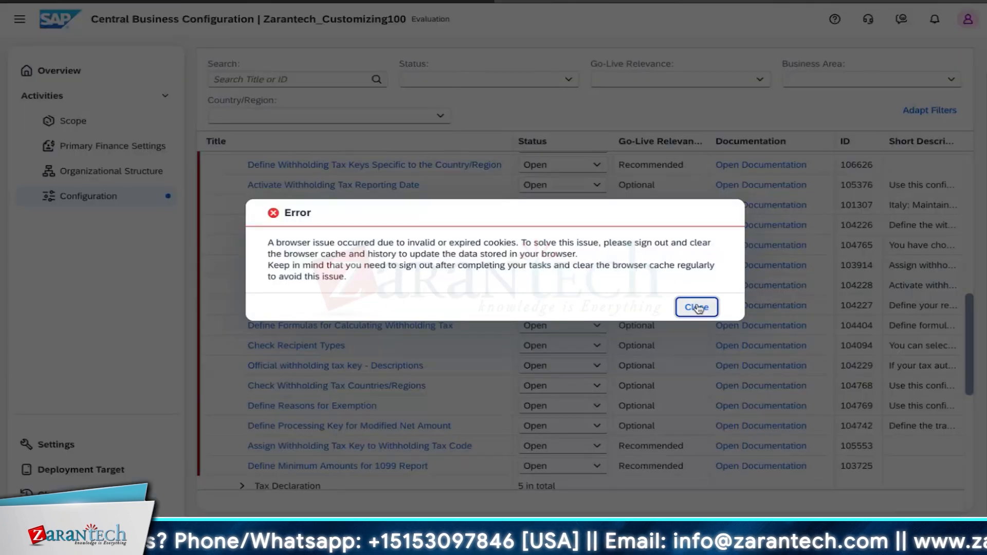
- Dismiss the error and reopen the activity Assign Withholding Tax Types to Company Codes from the withholding tax calculation settings
click(696, 307)
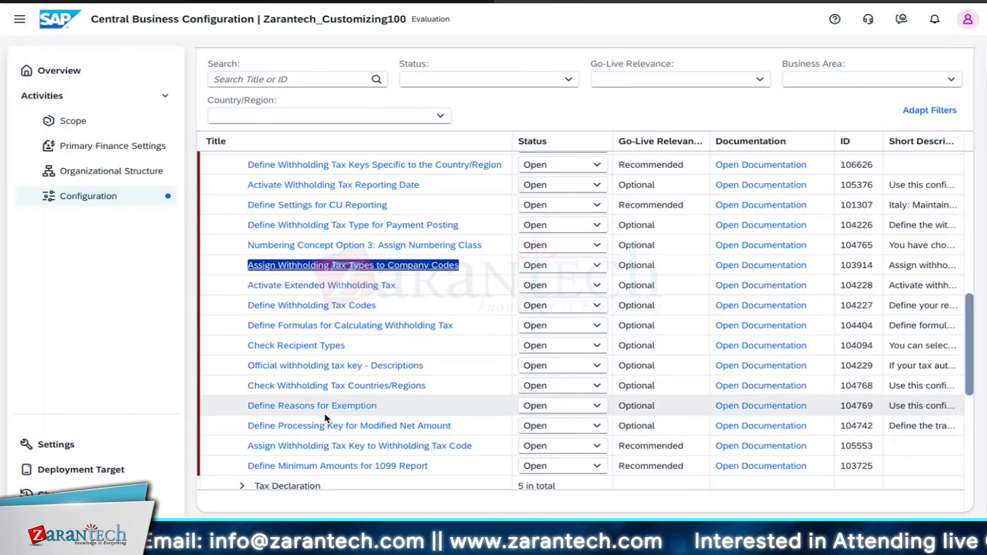
scroll(324, 419, up, 3)
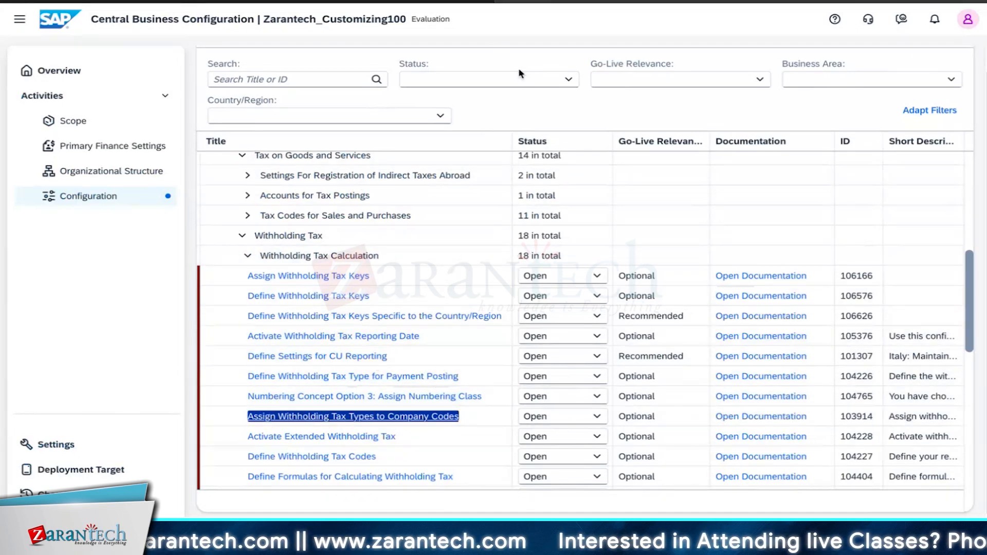
scroll(313, 405, down, 6)
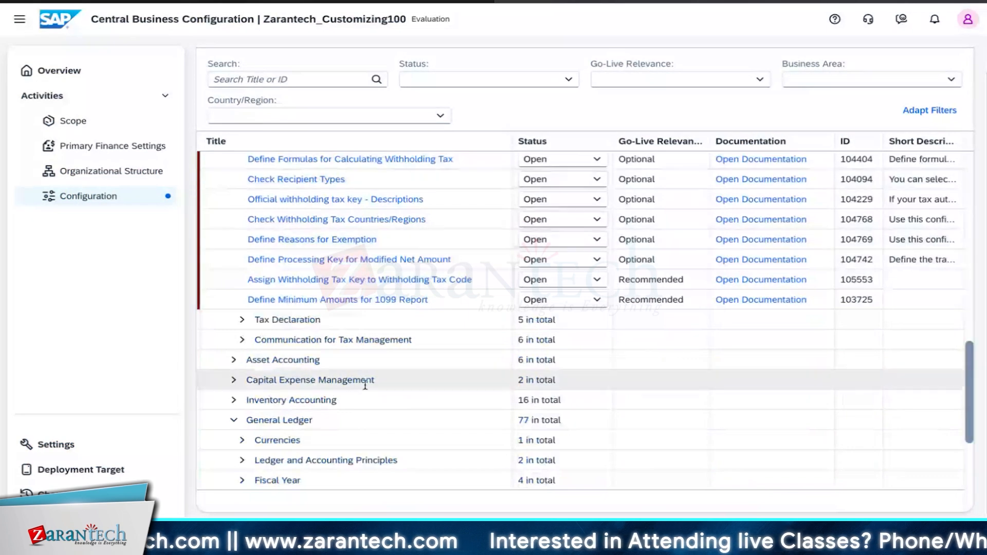
scroll(379, 379, up, 4)
click(395, 306)
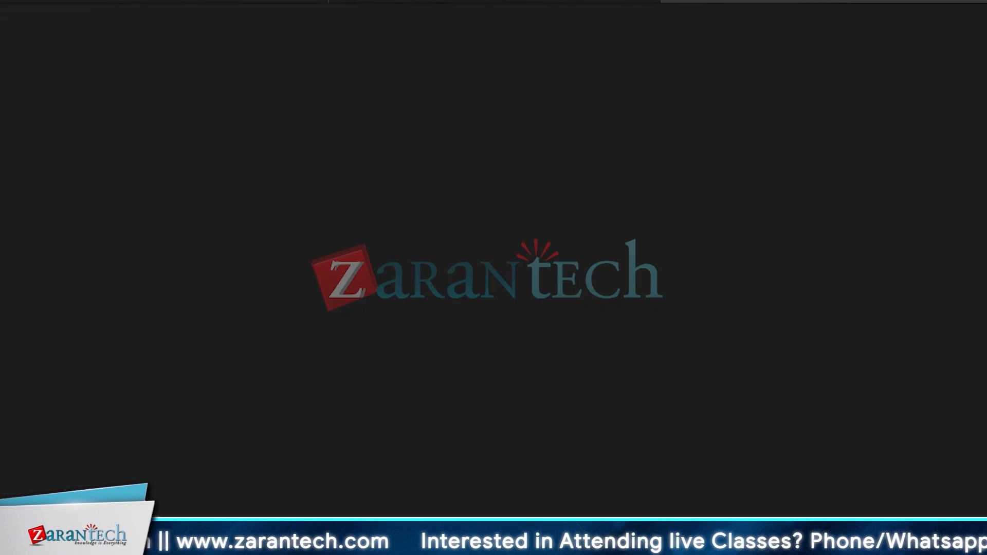
click(503, 14)
click(709, 15)
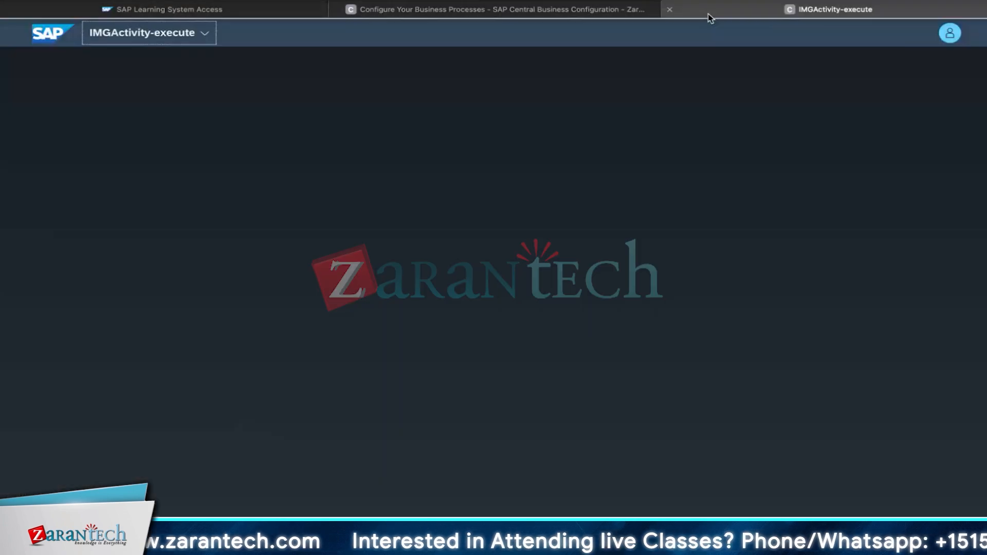
click(549, 16)
click(697, 307)
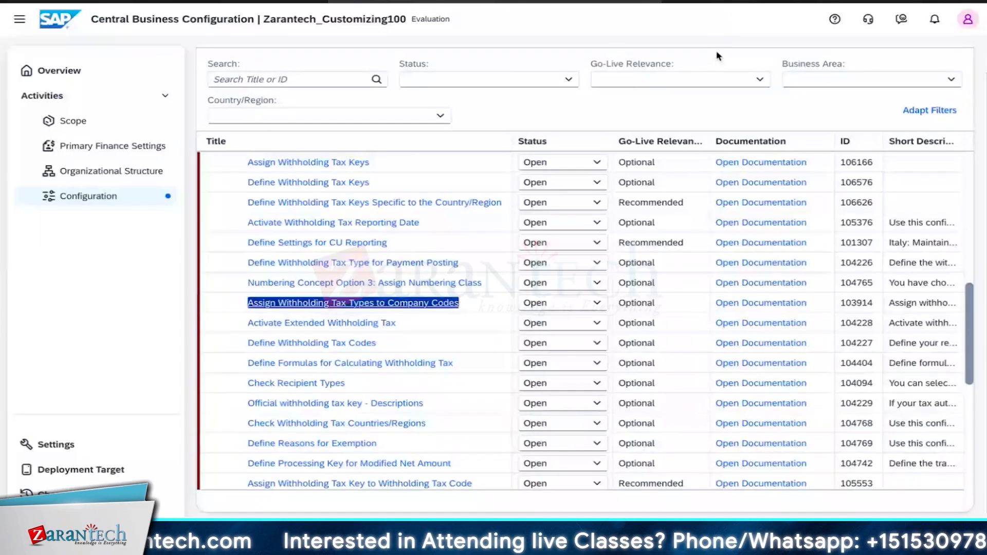
click(709, 2)
- Search the apps for "manage supplier", open Manage Supplier Master Data and dismiss its introductory pop-up
click(828, 16)
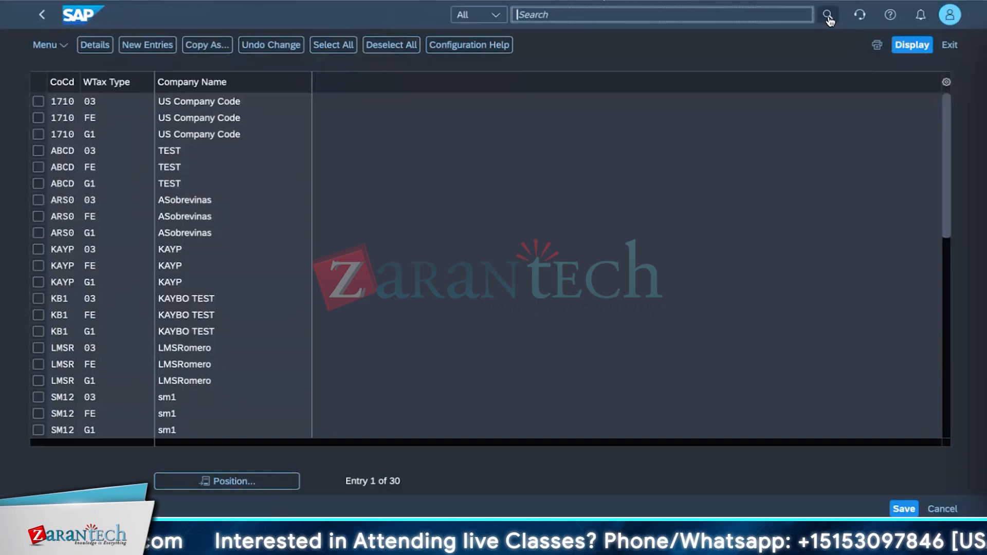
text(manage)
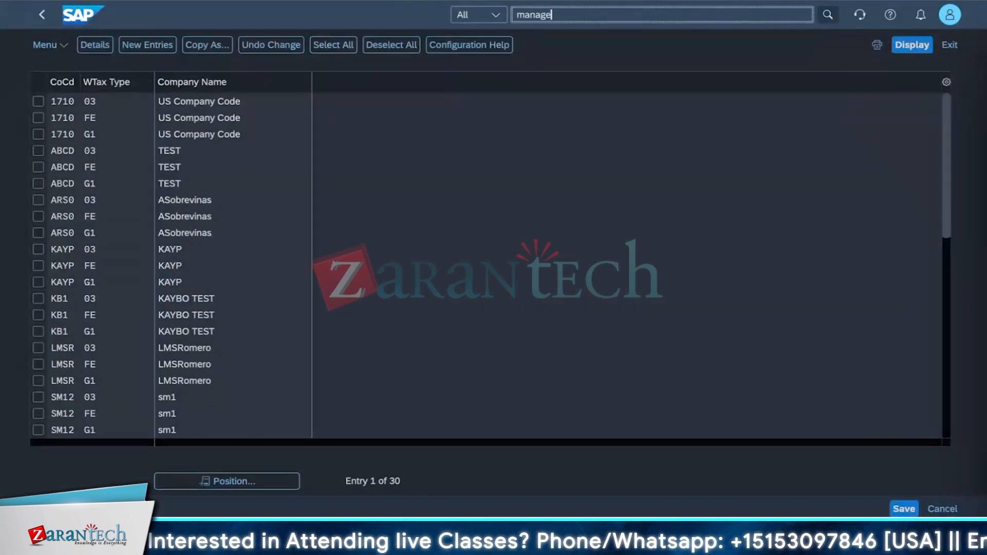
text( supplier)
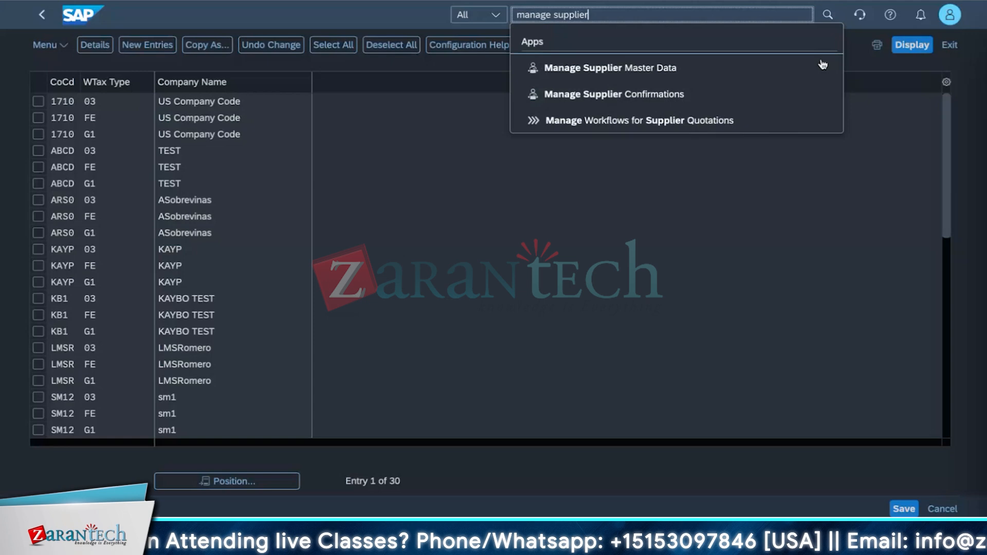
click(791, 72)
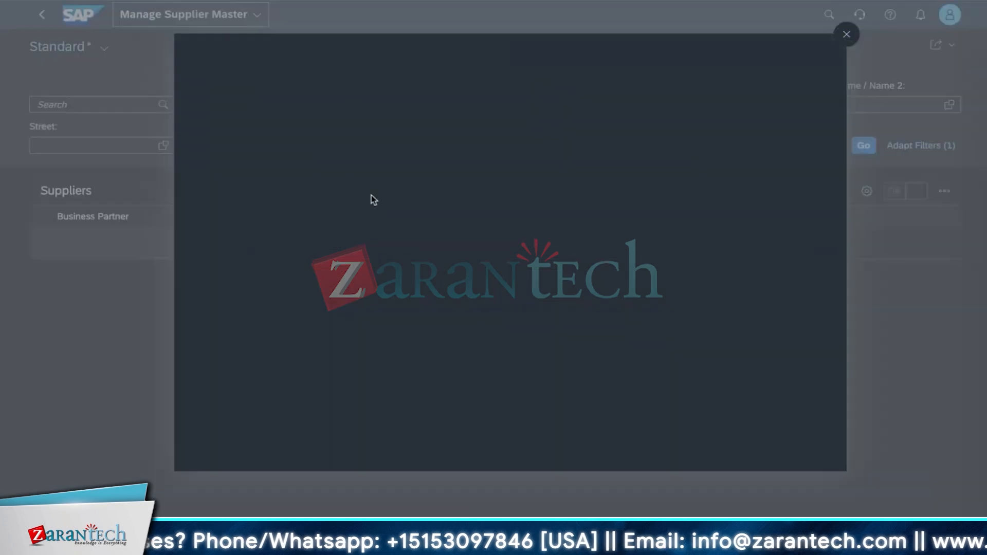
click(846, 35)
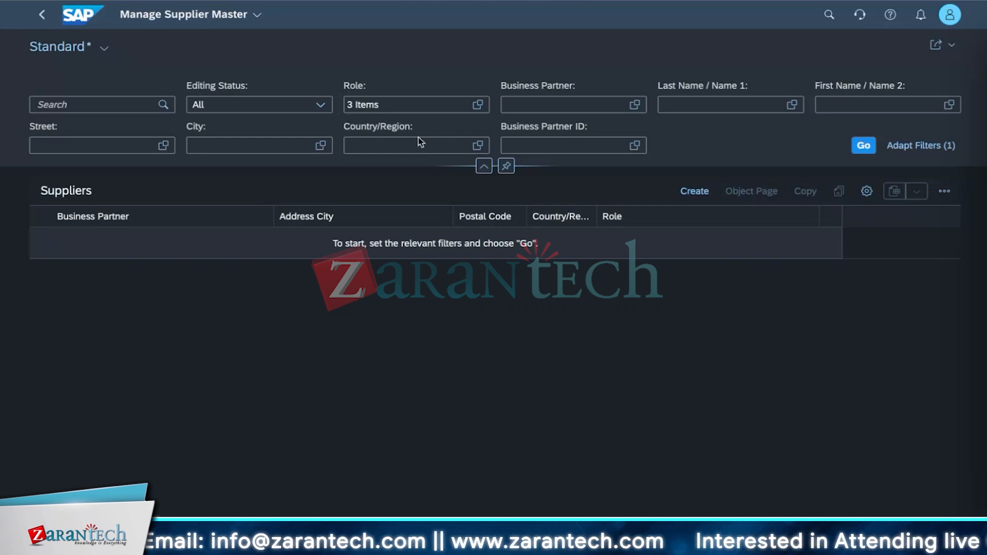
- List the suppliers, examine the company code and tax category sections of the existing supplier's record, and return to the list
click(858, 151)
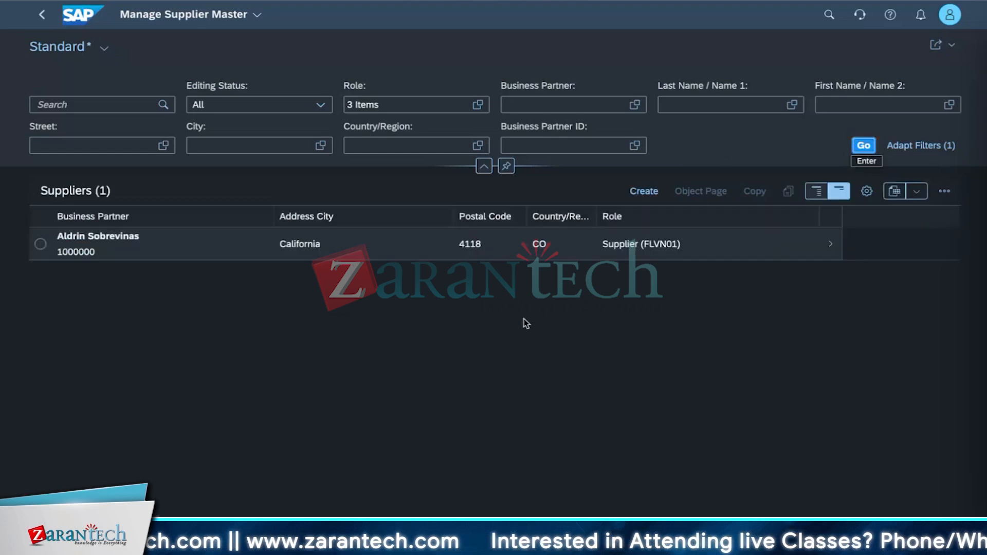
click(829, 252)
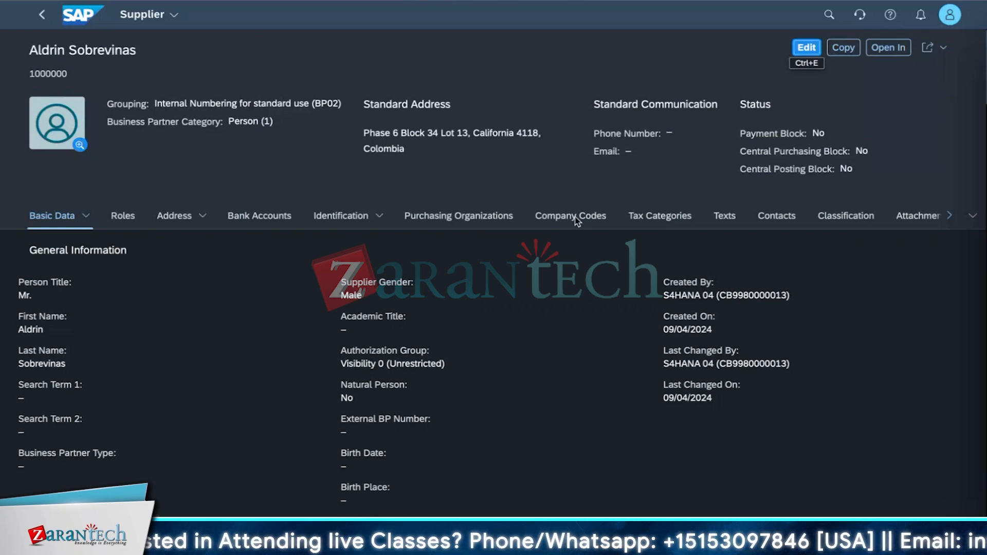
scroll(577, 221, down, 5)
scroll(577, 221, down, 10)
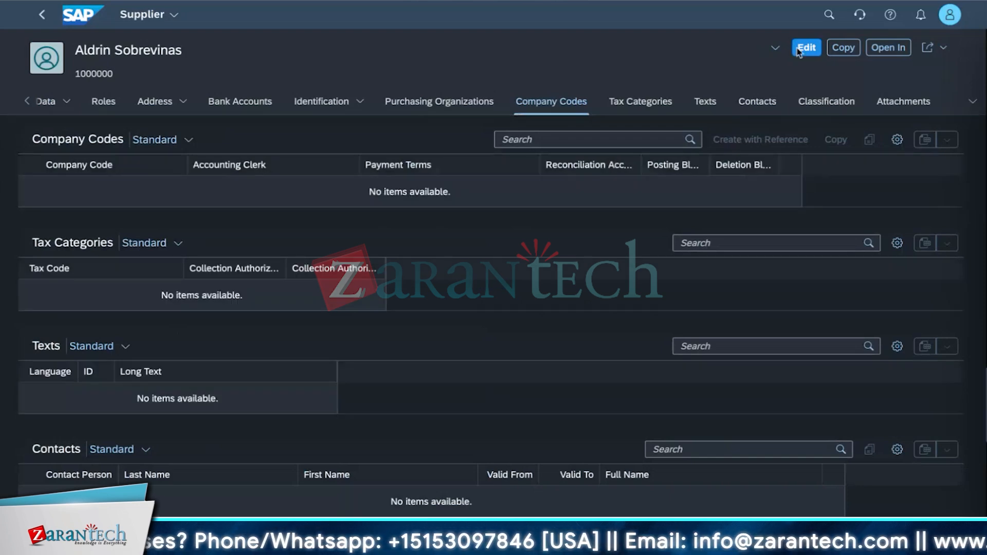
click(304, 205)
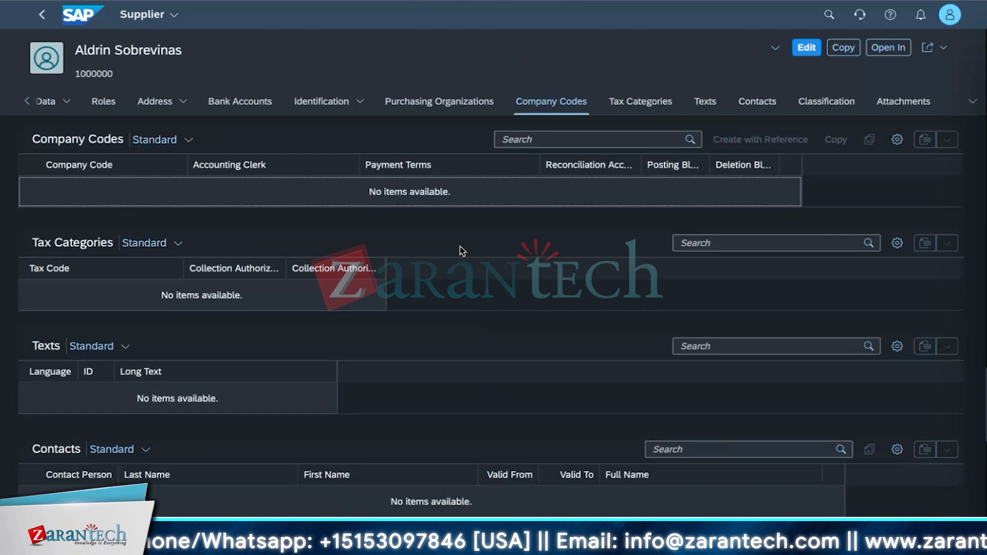
click(639, 103)
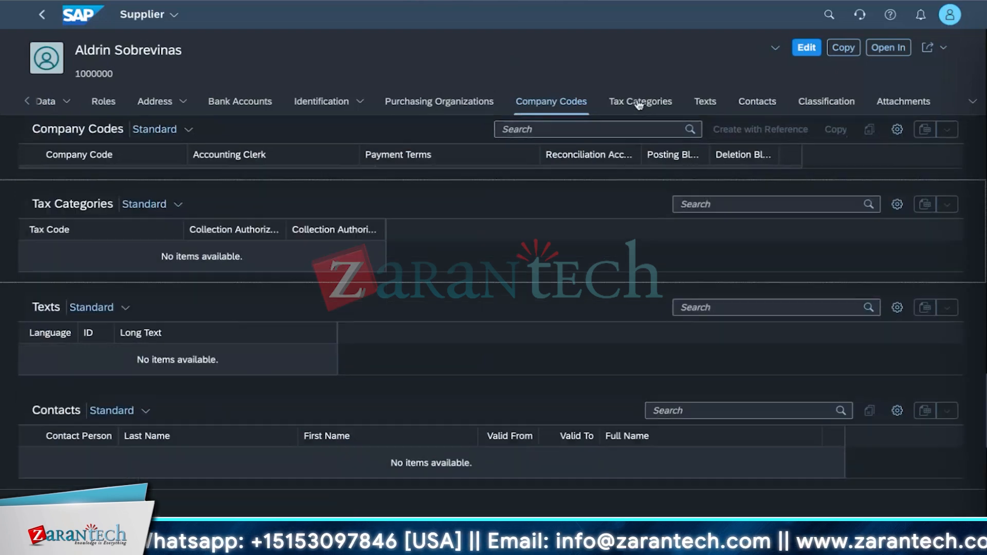
scroll(478, 288, up, 3)
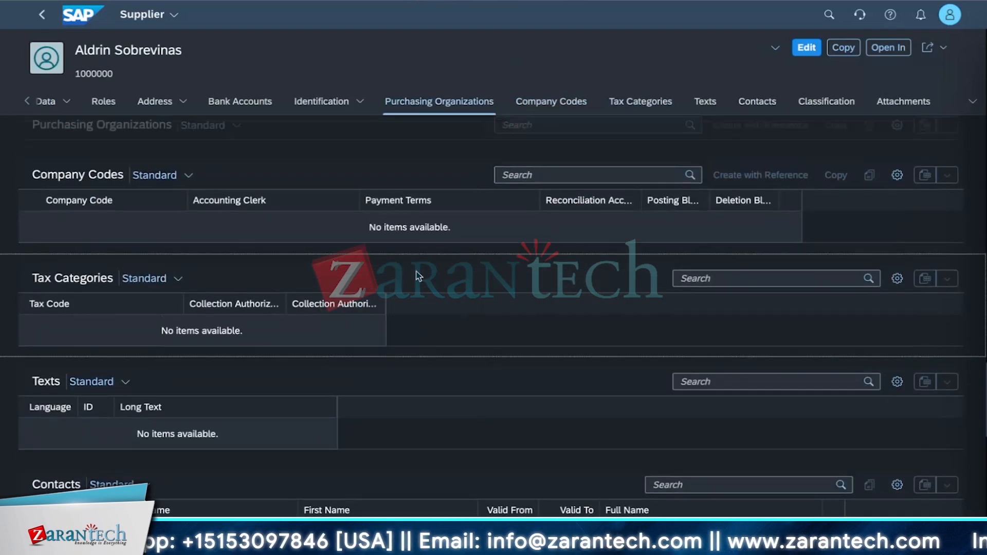
click(443, 221)
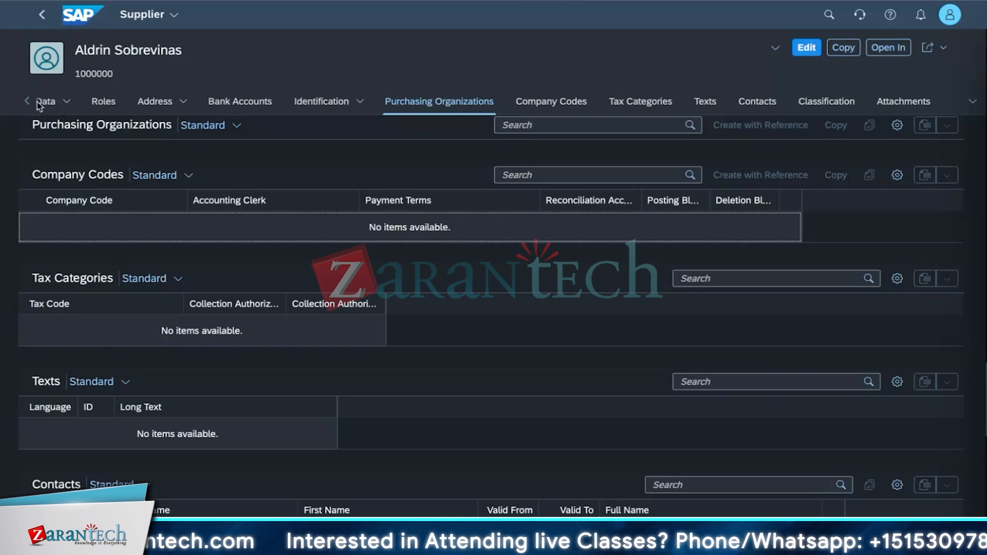
click(41, 62)
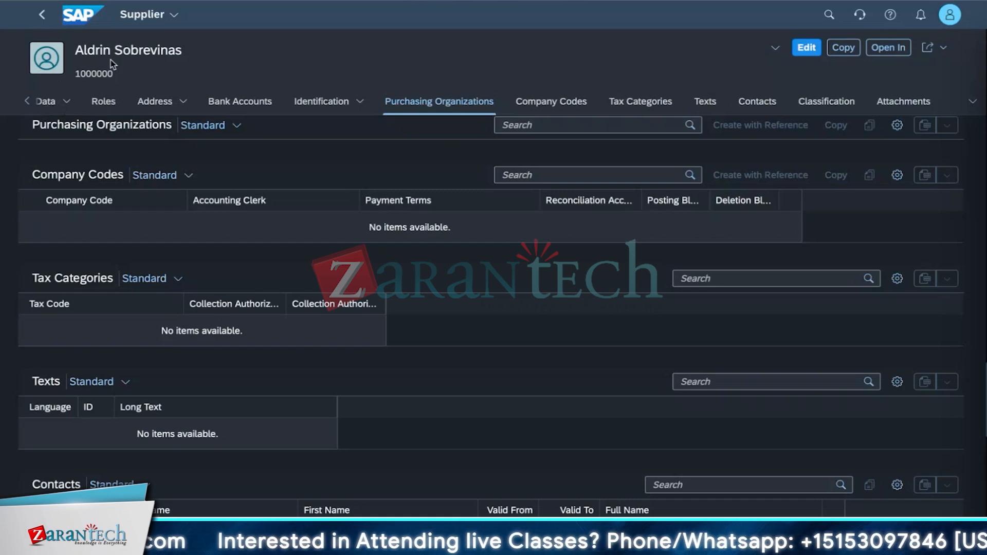
click(42, 16)
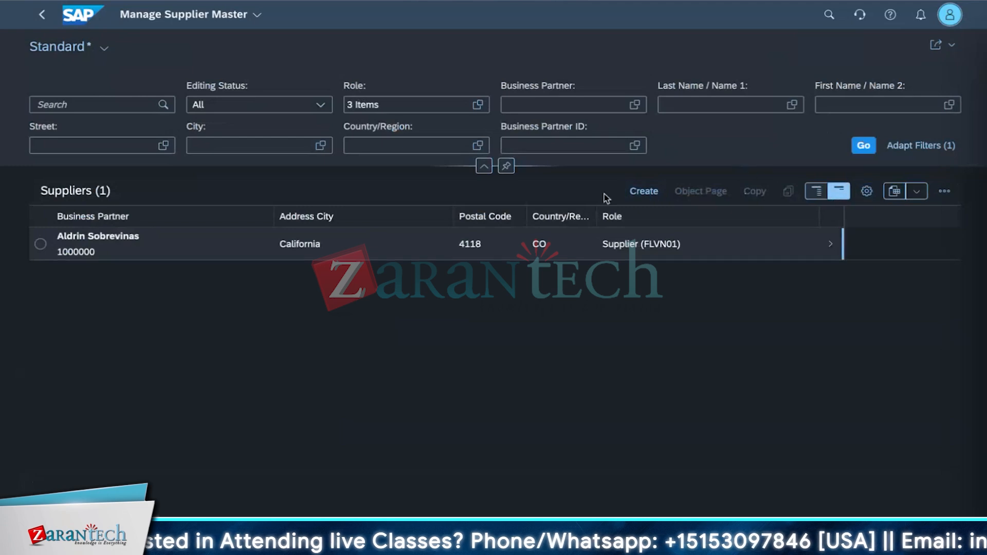
- Start creating a supplier of category Organization and set its grouping to BP02, internal numbering for standard use
click(642, 191)
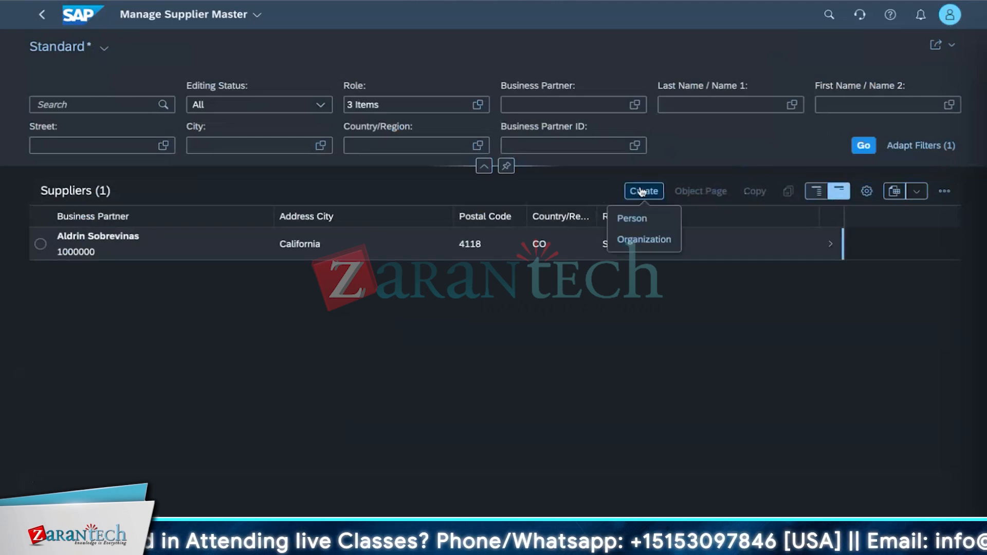
click(636, 240)
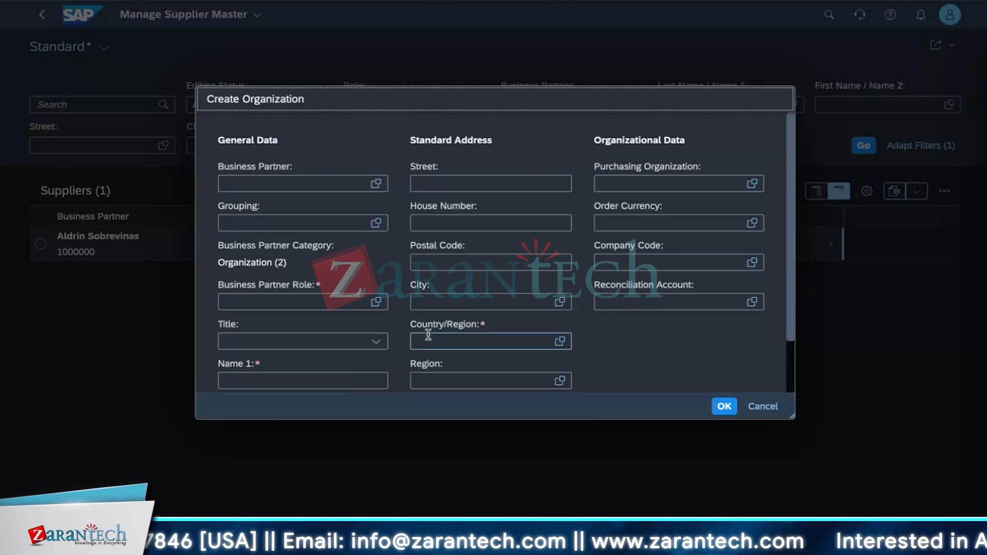
scroll(428, 335, down, 1)
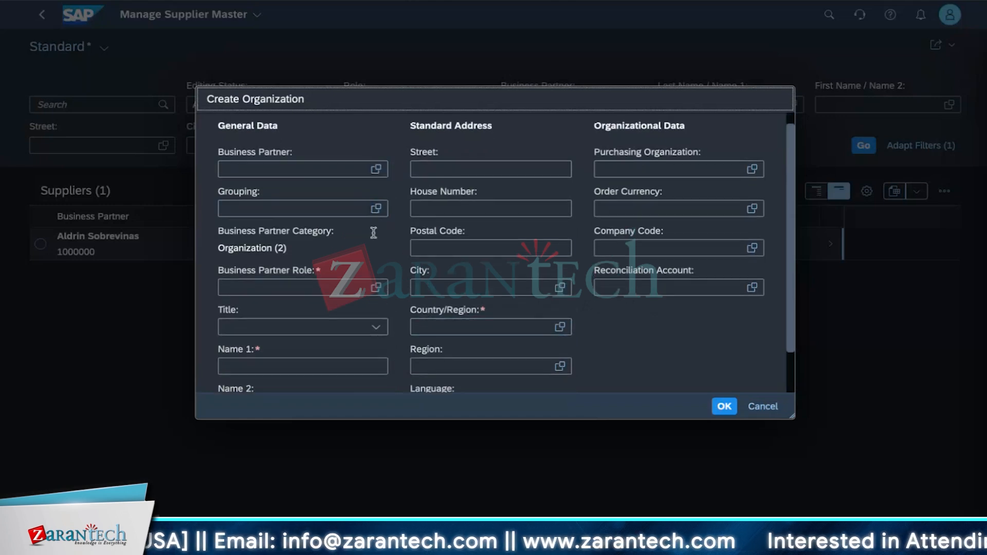
click(375, 208)
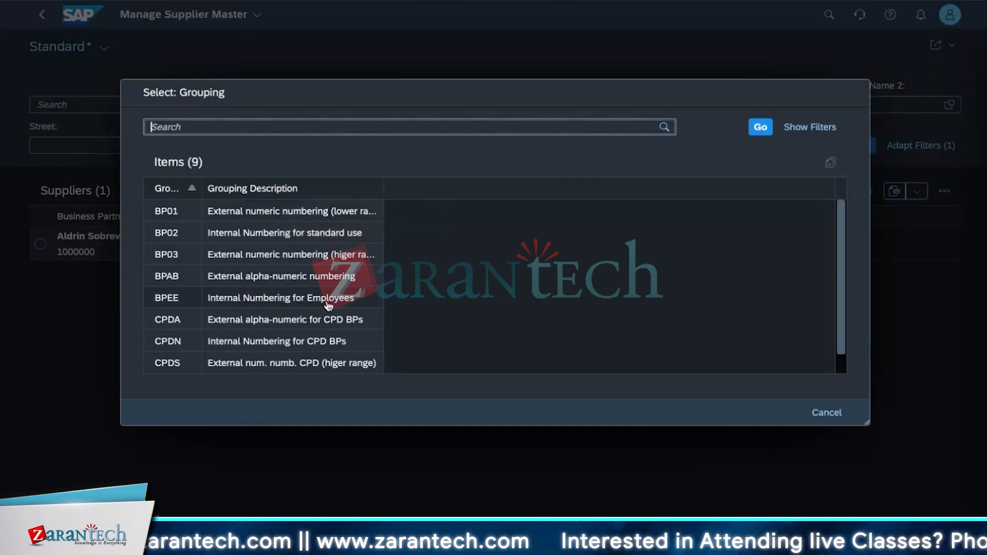
scroll(328, 305, down, 1)
scroll(288, 288, up, 1)
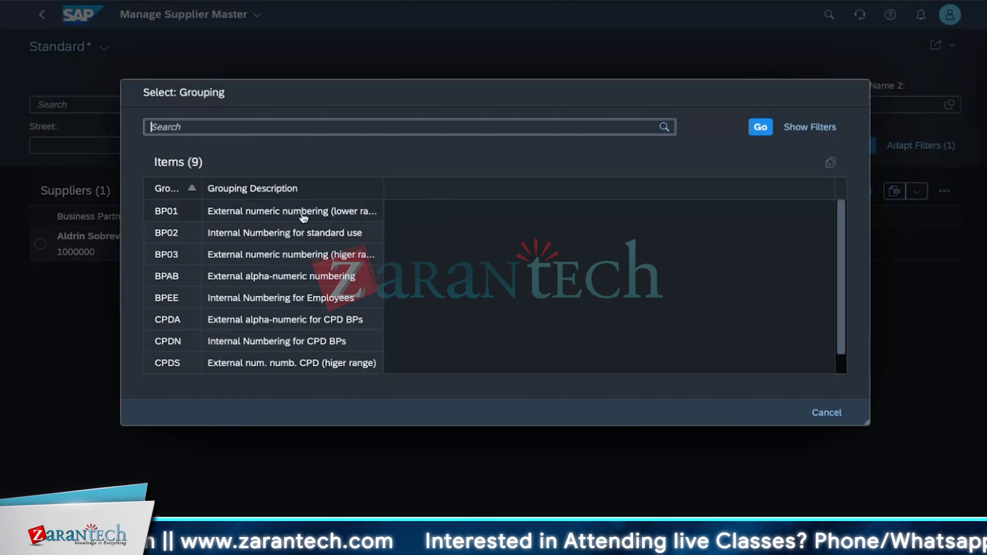
click(300, 235)
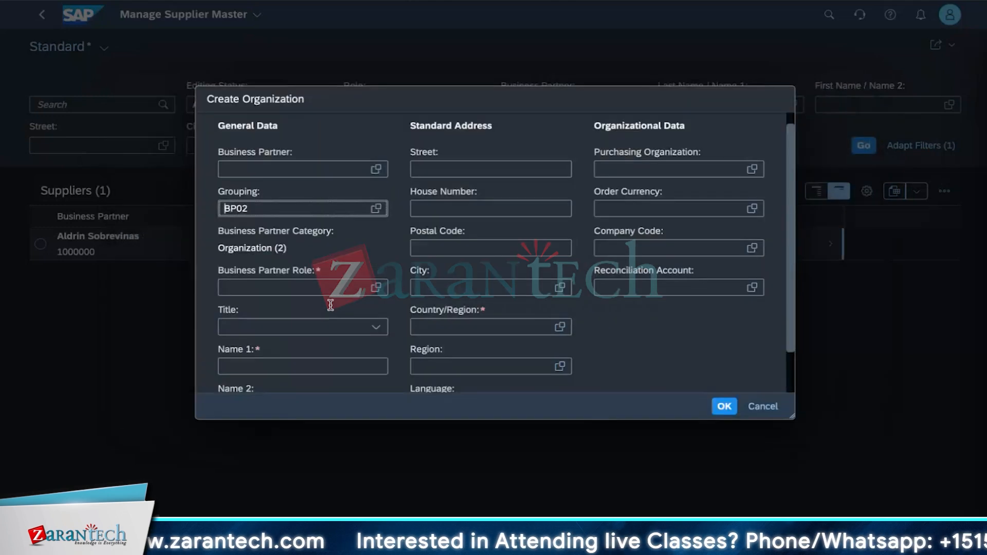
- Set the new organization's business partner role to FLVN00, Supplier (Financial Accounting), and Name 1 to NINIMU
scroll(298, 242, down, 1)
click(376, 240)
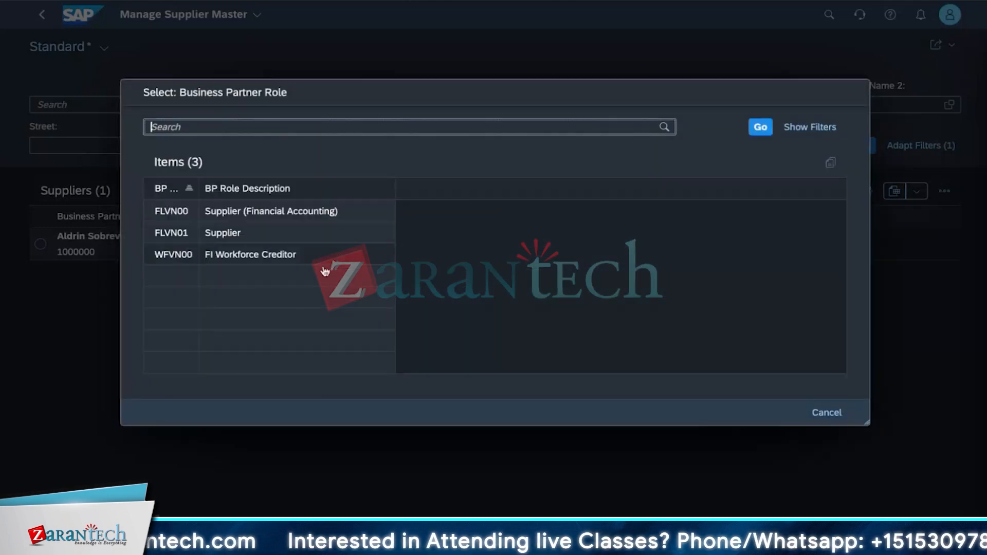
click(339, 211)
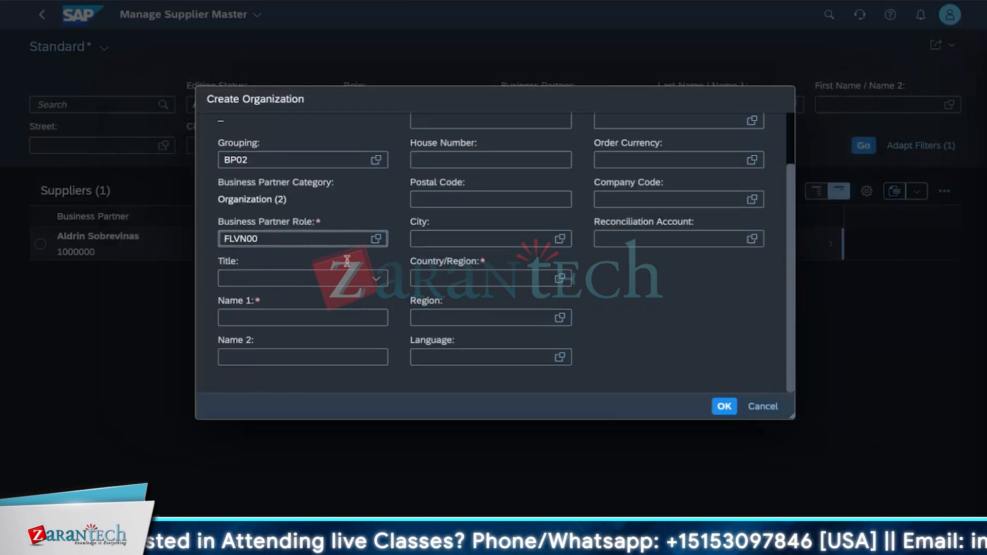
click(369, 315)
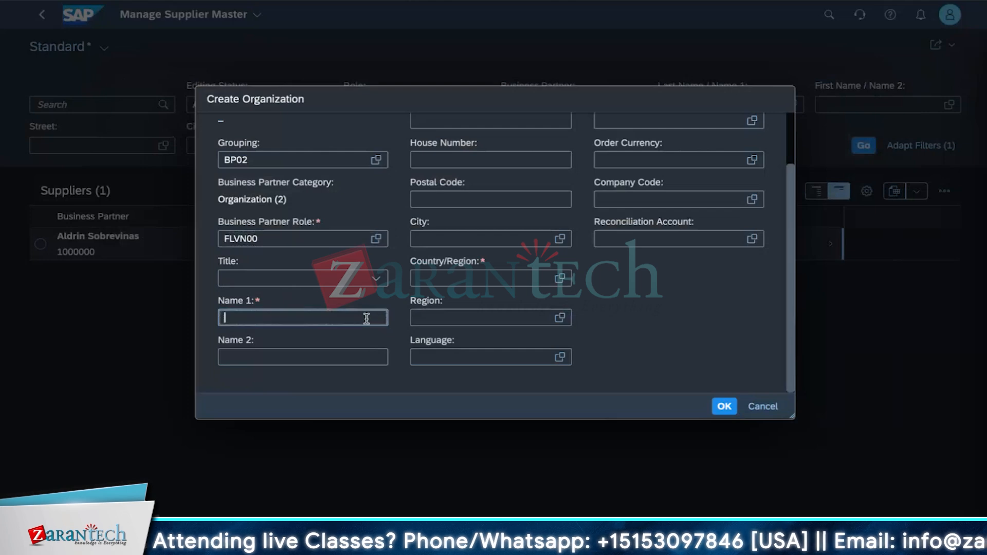
text(NINI)
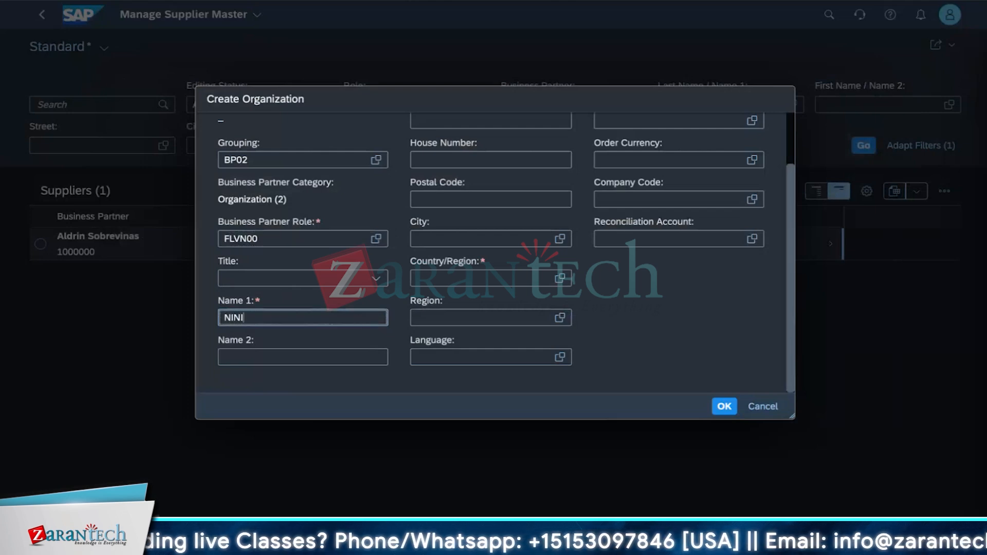
text(MU)
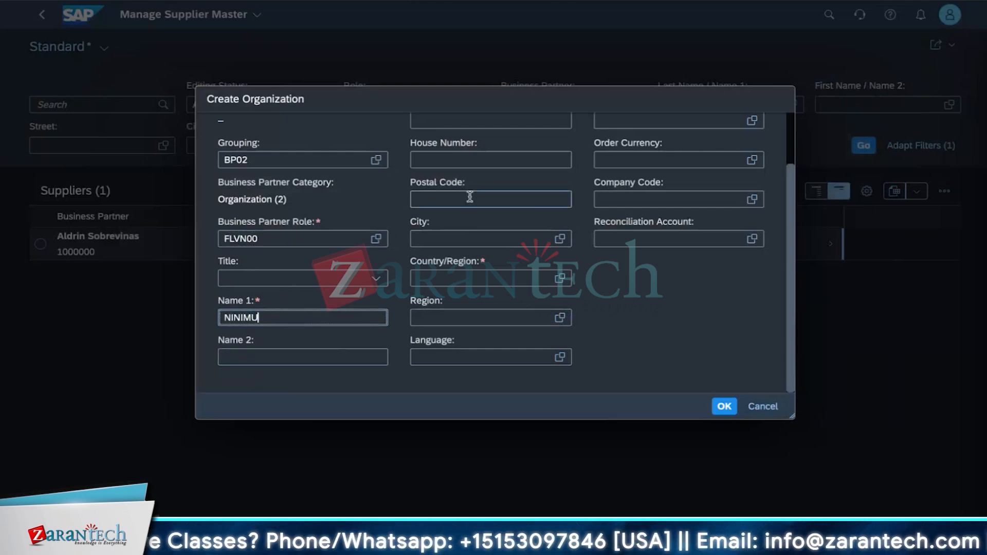
- Set the new organization's country/region to IN (India) and confirm its initial data
click(468, 278)
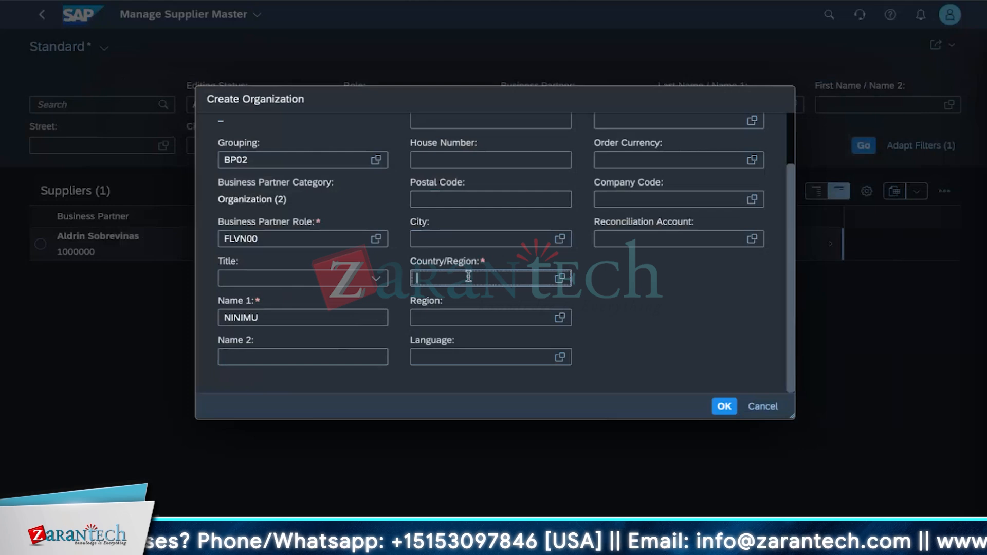
text(I)
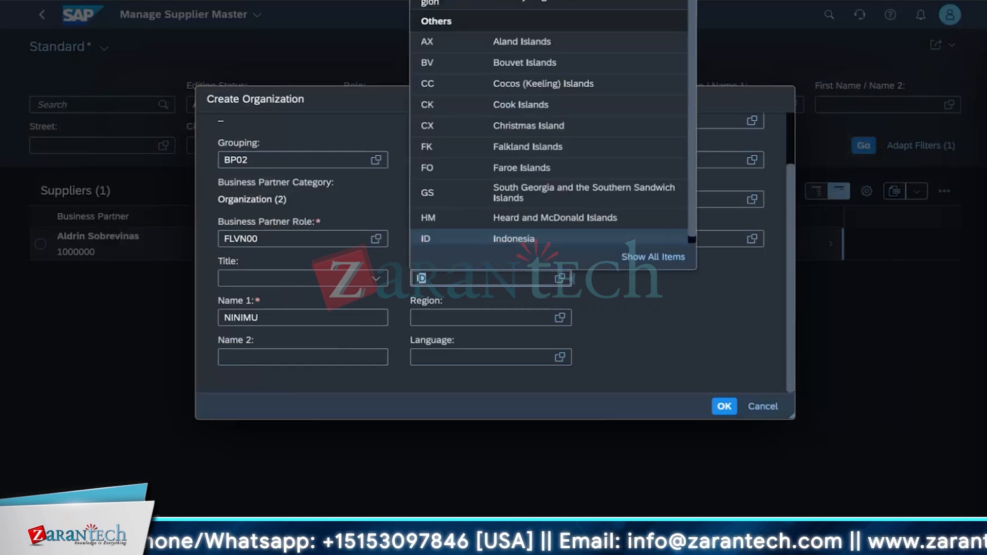
text(nd)
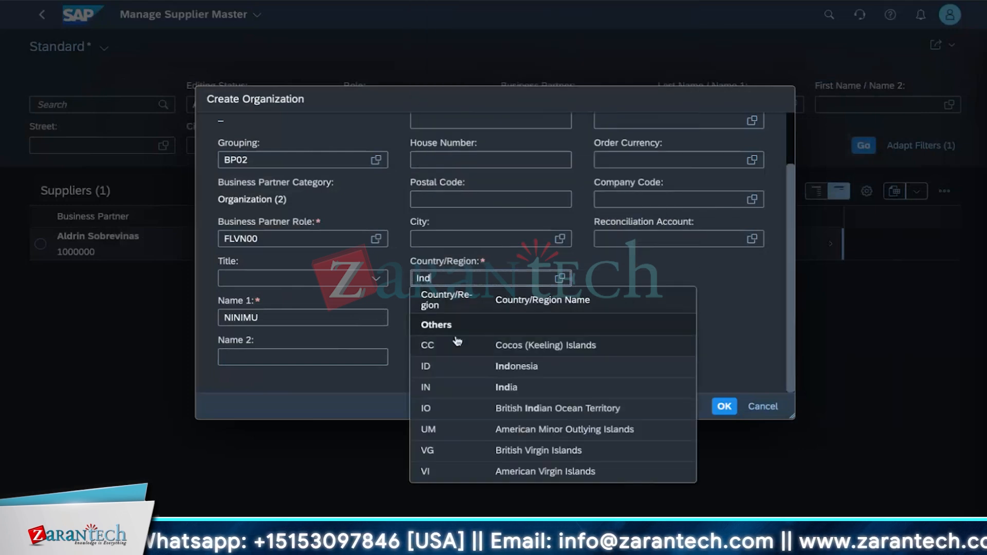
click(448, 387)
click(504, 319)
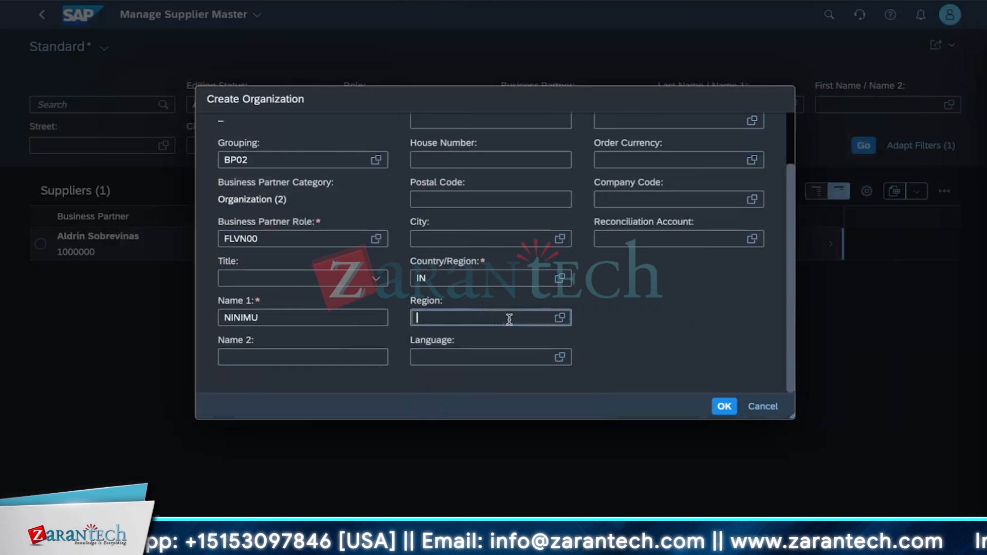
click(722, 407)
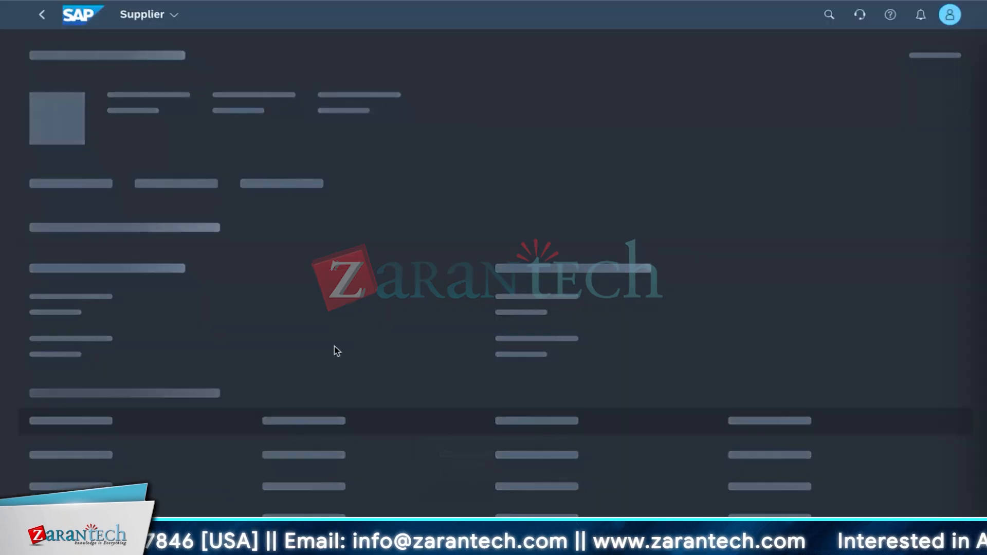
- Add a company code entry to the new supplier's company code data and open its details
scroll(335, 360, down, 8)
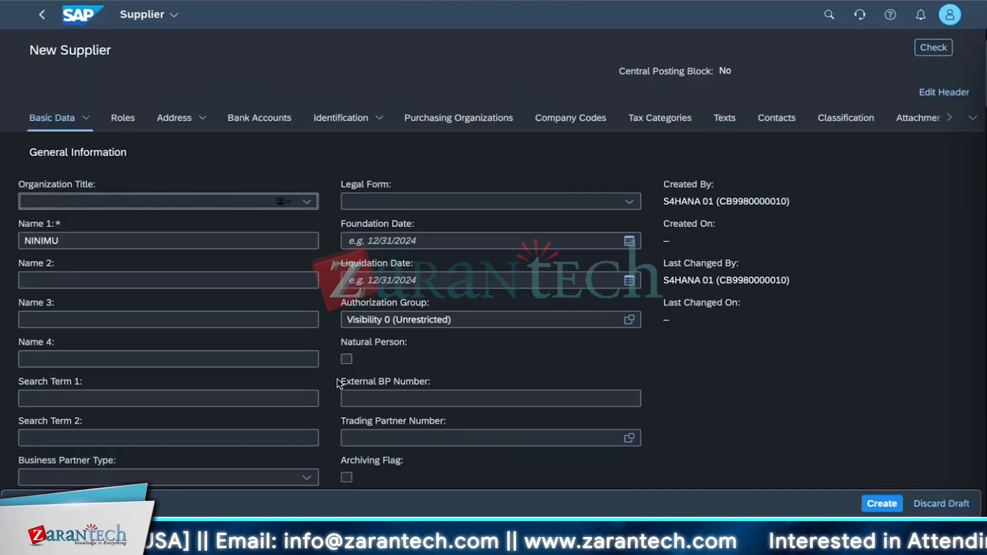
scroll(334, 364, down, 8)
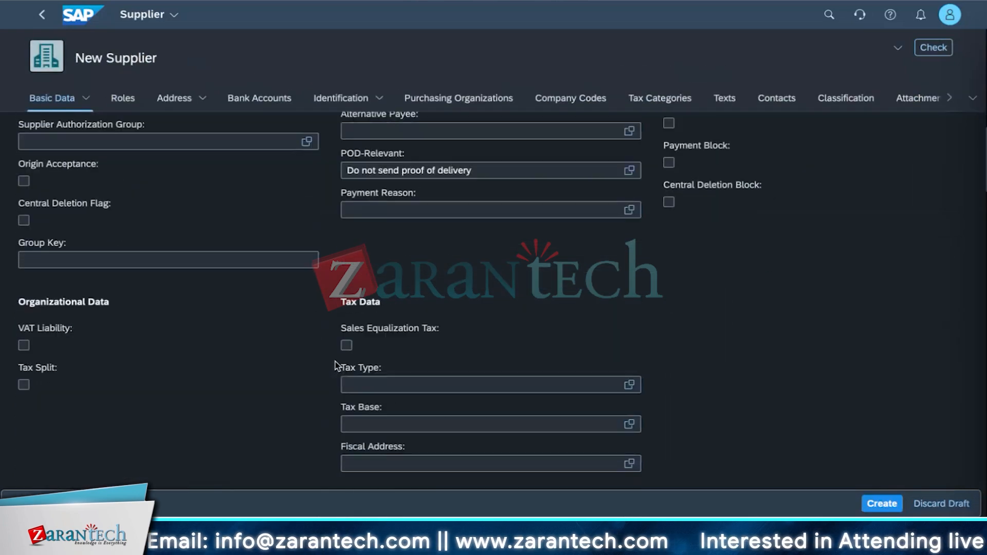
click(579, 97)
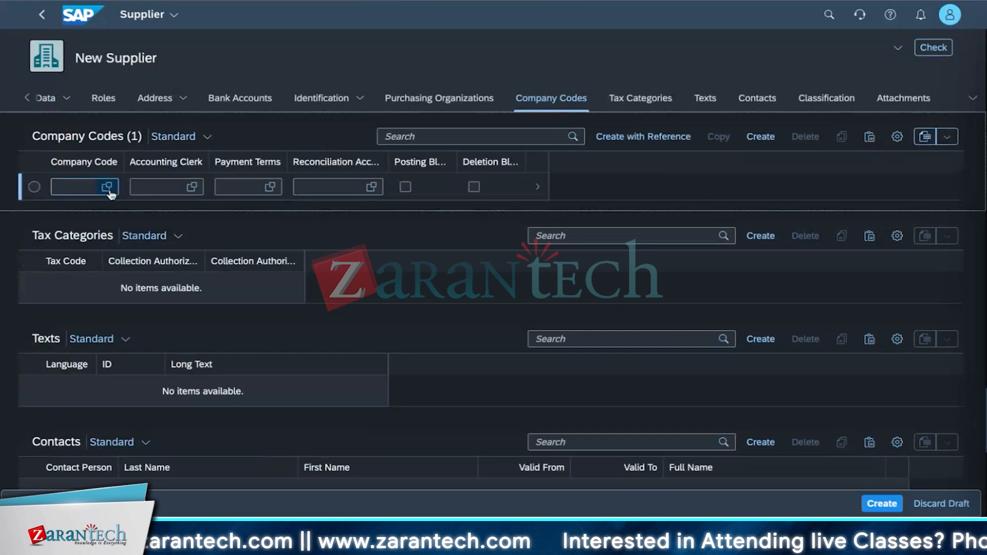
click(761, 136)
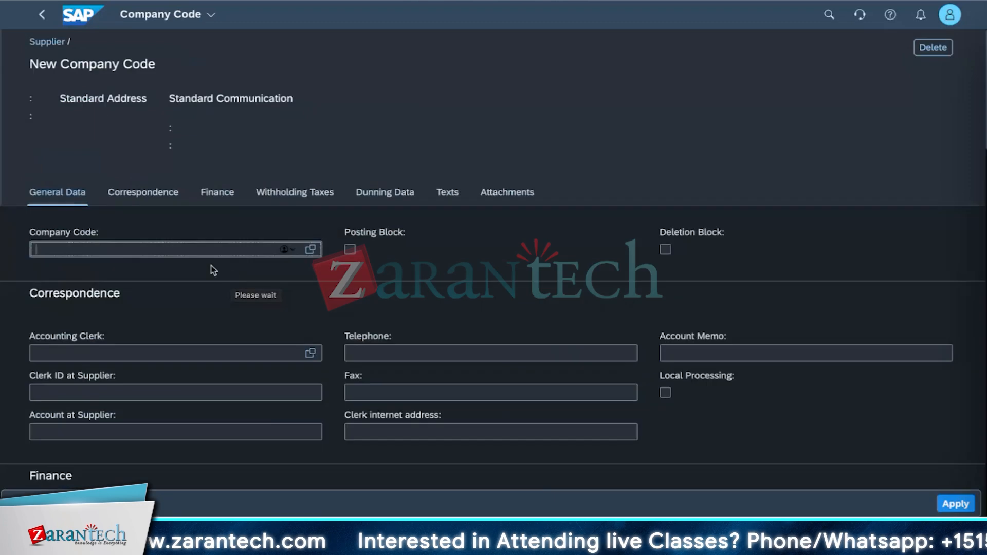
- Examine the withholding tax and finance sections of the new company code entry
click(291, 193)
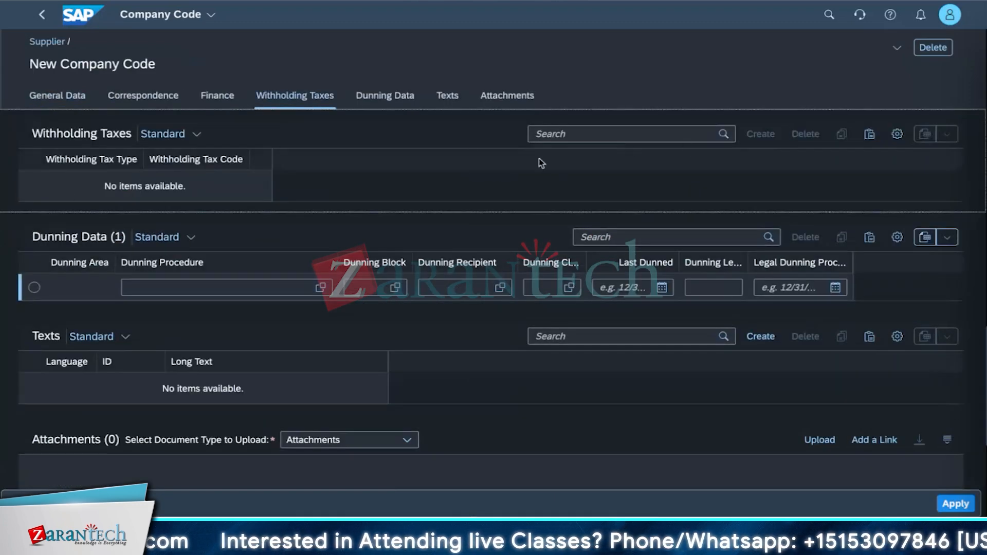
scroll(216, 299, up, 1)
scroll(216, 299, up, 3)
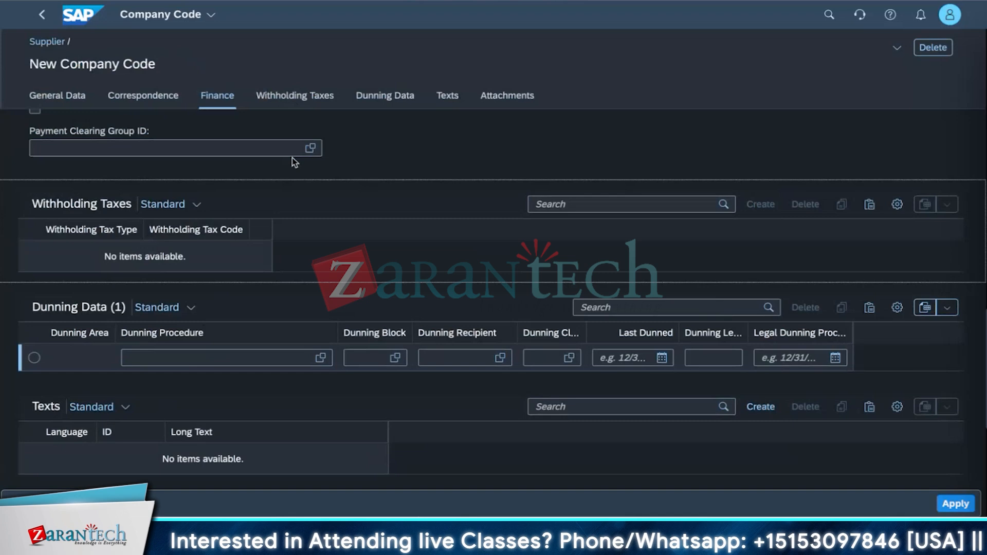
click(301, 99)
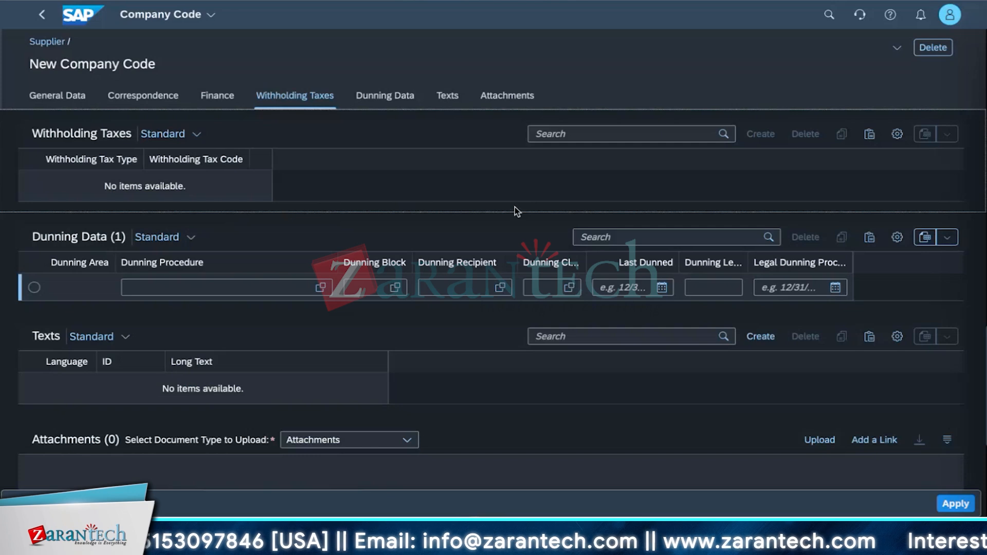
scroll(264, 315, up, 5)
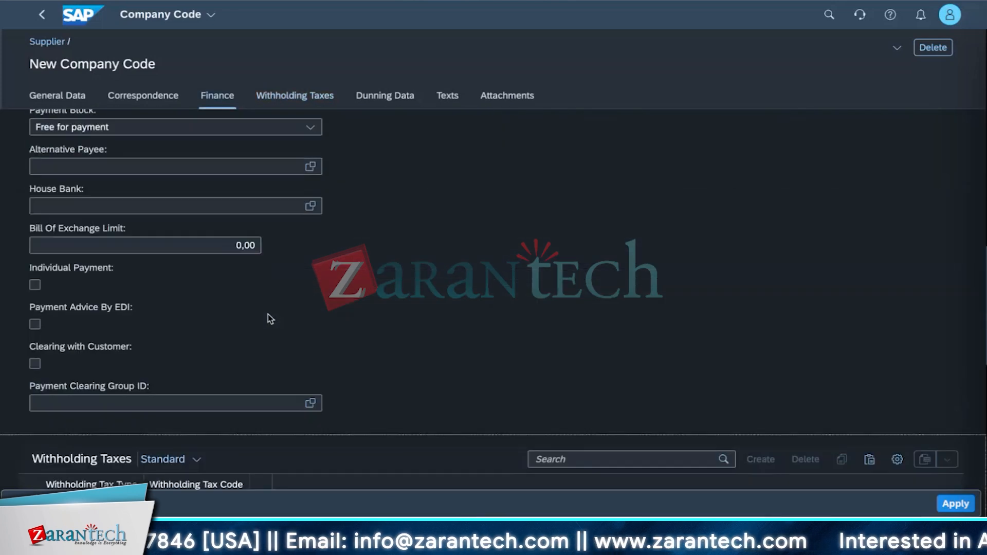
scroll(147, 433, down, 4)
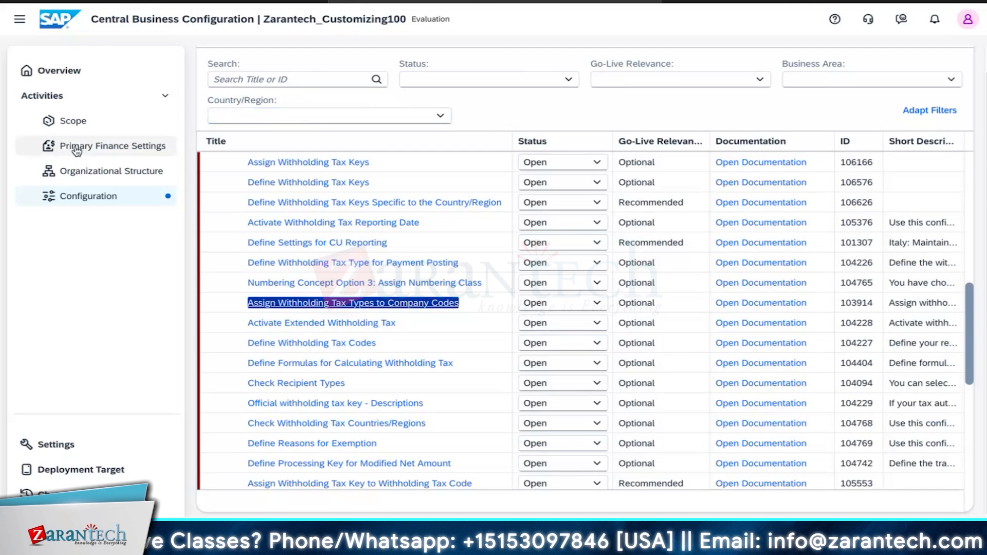
- Switch to Central Business Configuration, look through its configuration activities, open the activities overview and dismiss the error dialog
click(76, 199)
click(76, 198)
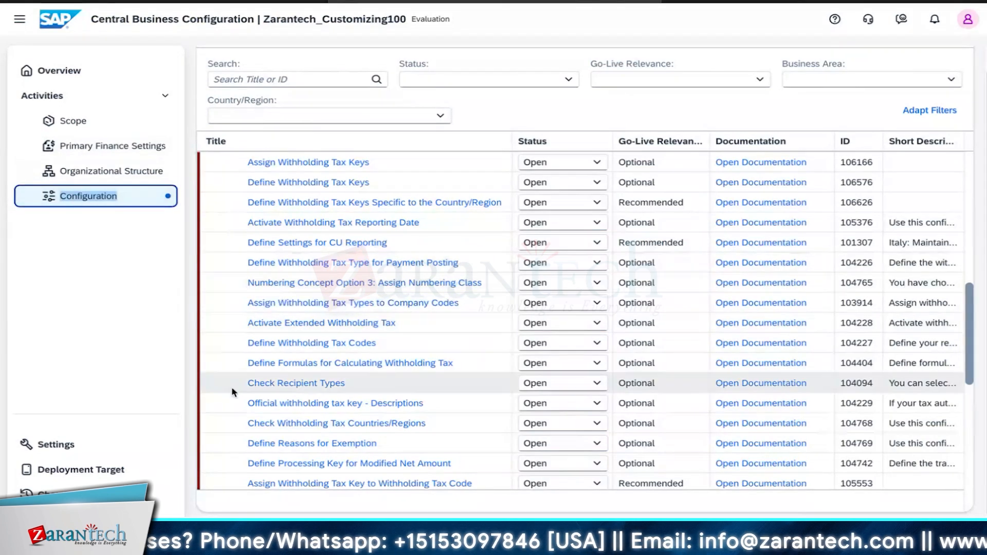
scroll(225, 399, down, 4)
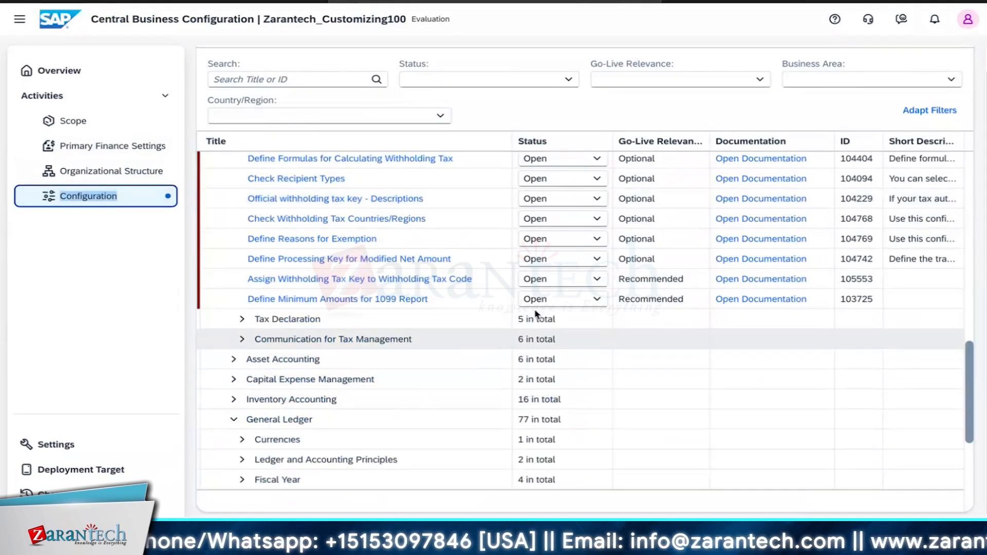
click(42, 77)
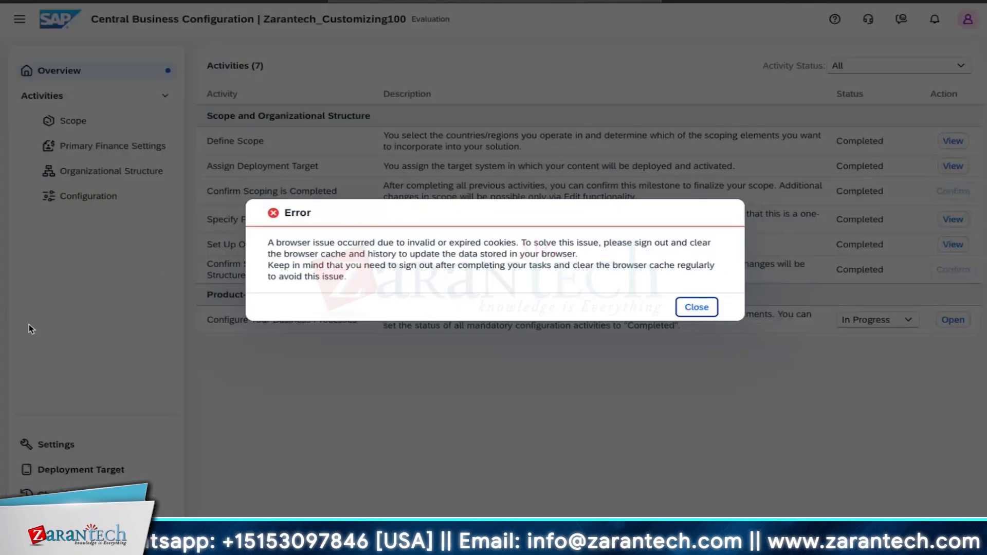
click(697, 307)
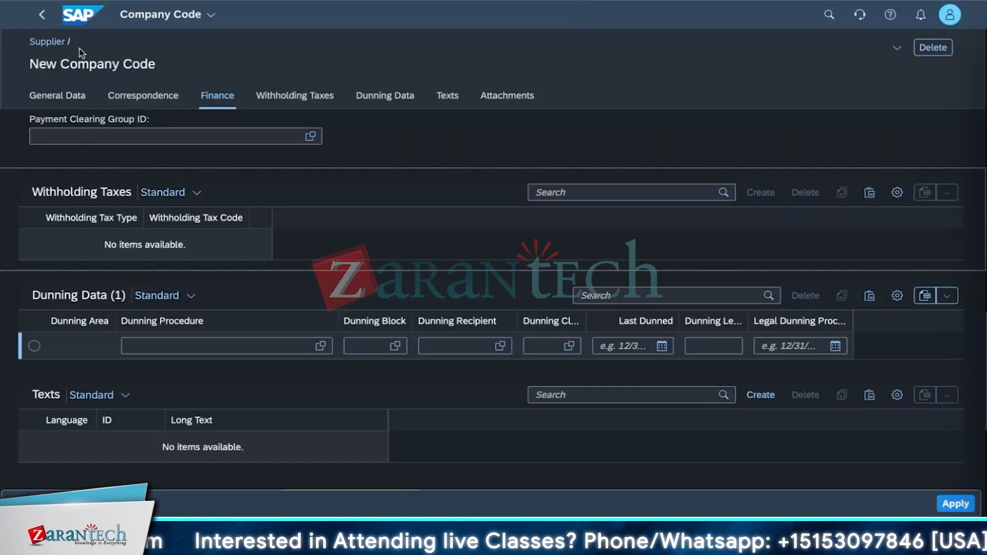
- Leave the supplier draft for the home page, search the apps for "custom reus" and open Custom Reusable Elements
click(160, 15)
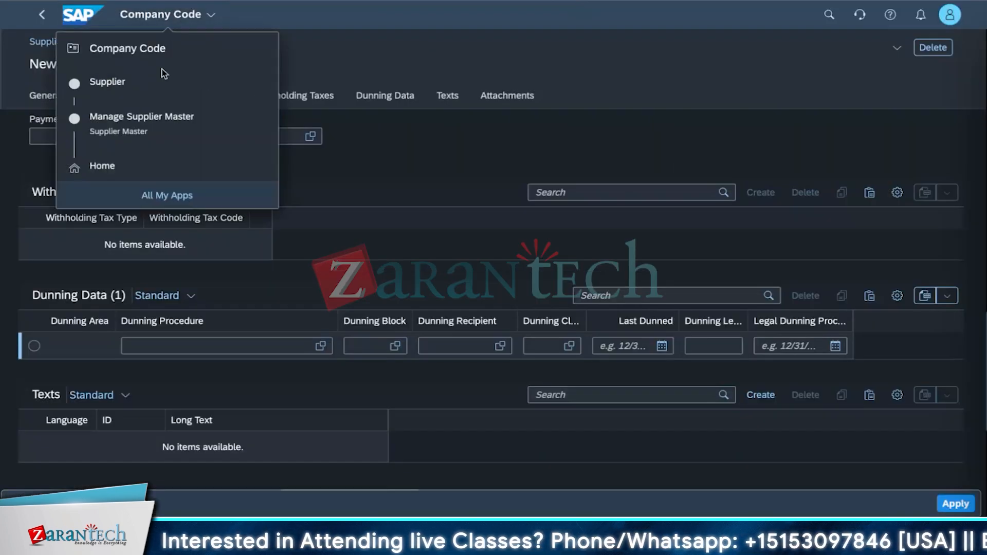
click(125, 160)
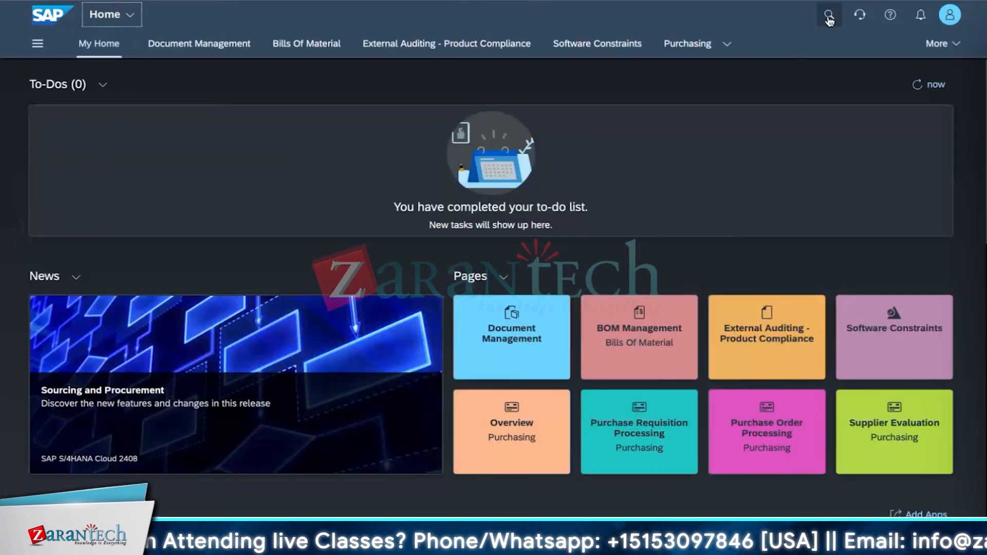
click(828, 14)
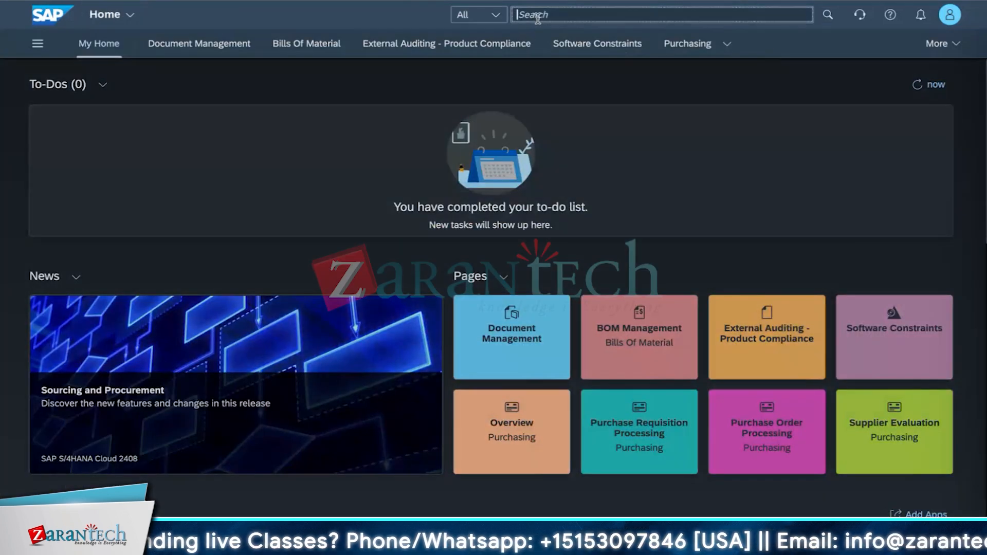
text(custome)
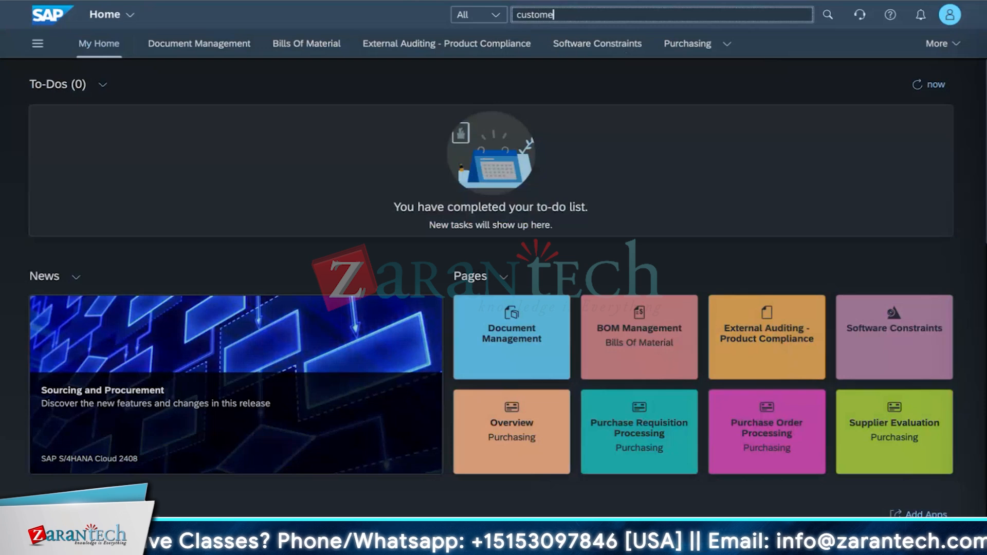
text( reu)
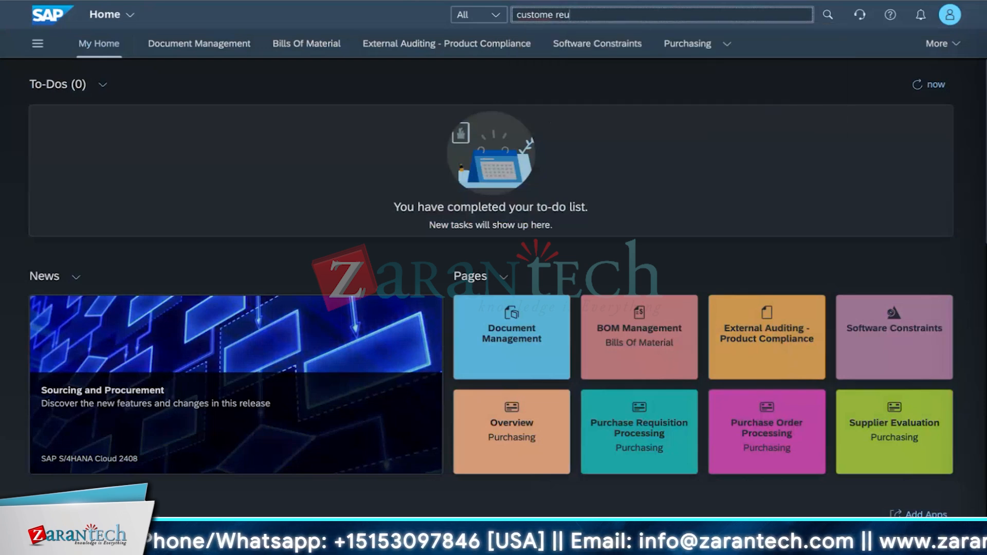
key(BackSpace)
key(BackSpace)
key(BackSpace)
key(BackSpace)
key(BackSpace)
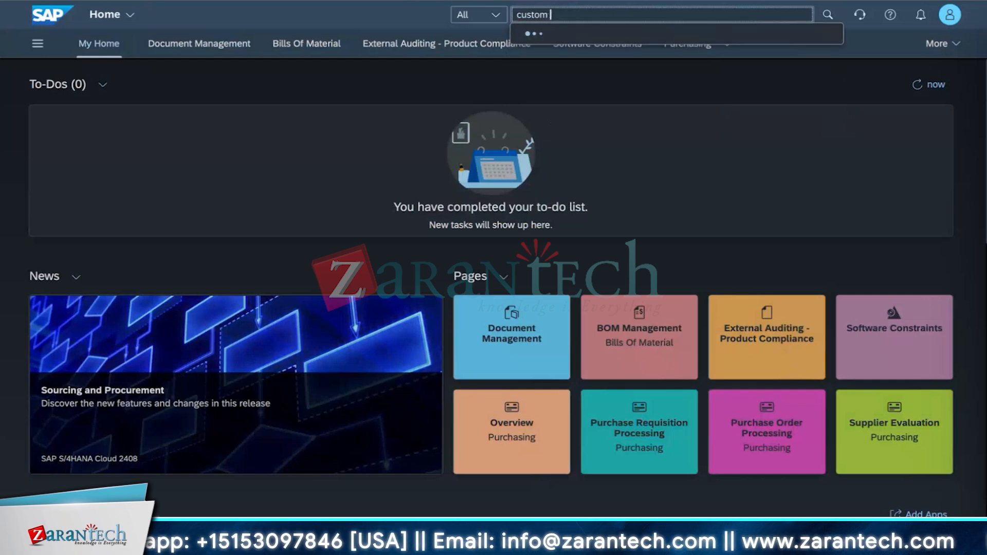
text(reus)
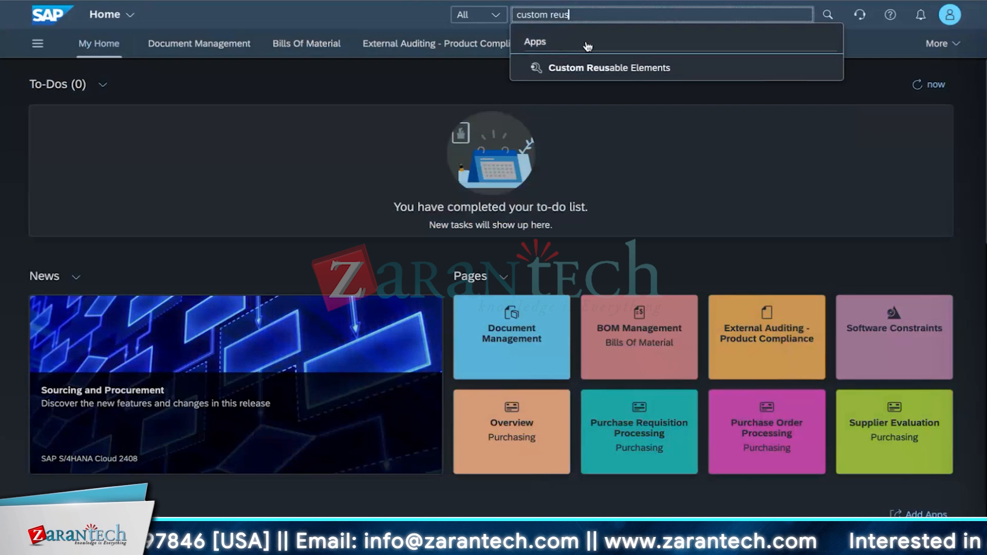
click(565, 68)
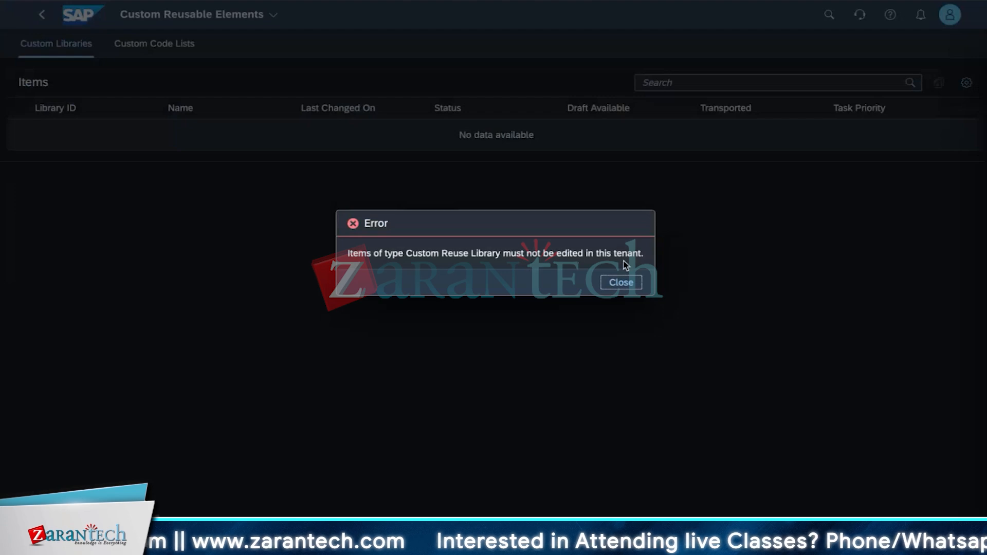
- Dismiss the error dialog and check the list of custom code lists
click(620, 284)
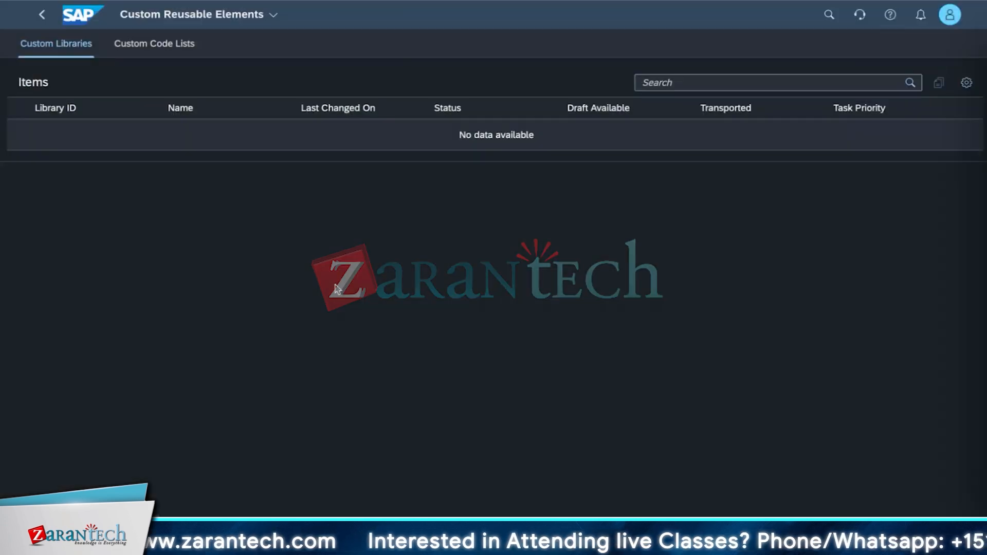
click(154, 46)
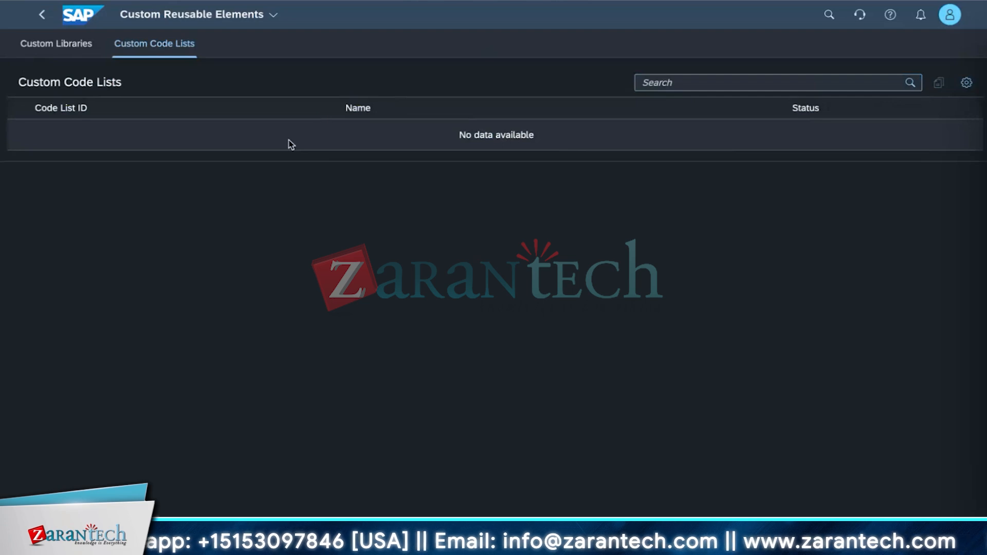
click(316, 137)
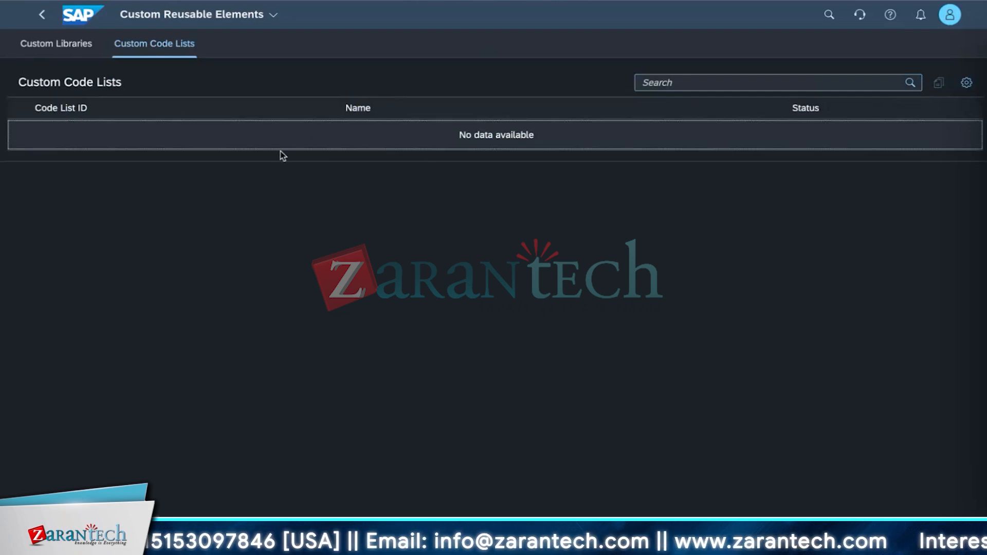
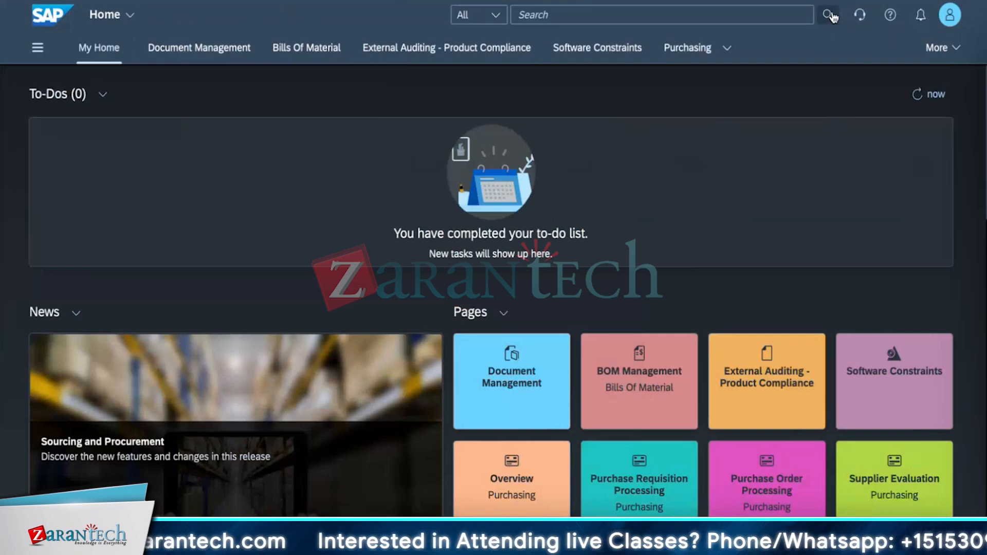
- Search the apps for "create sales order" and open Create Sales Orders - Intercompany
click(743, 20)
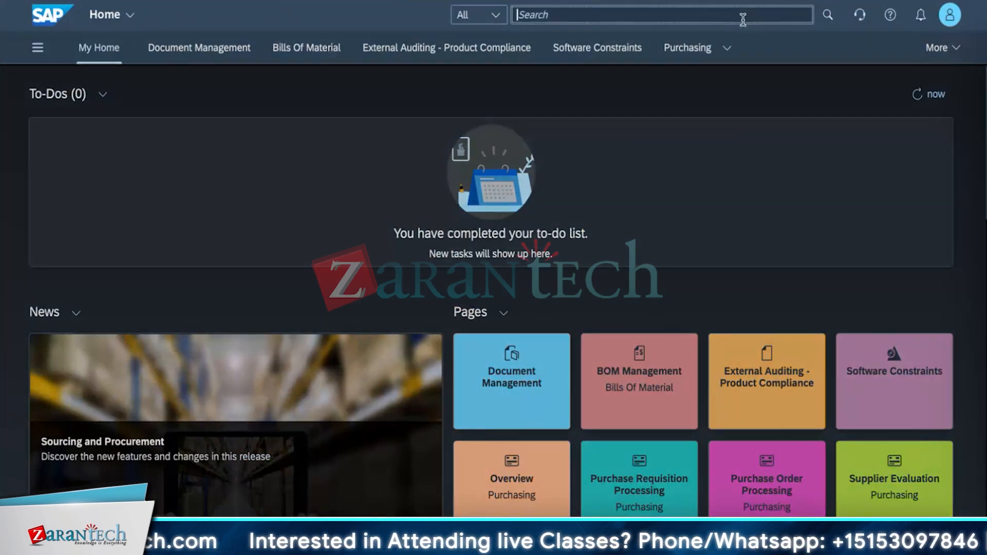
text(create sales order)
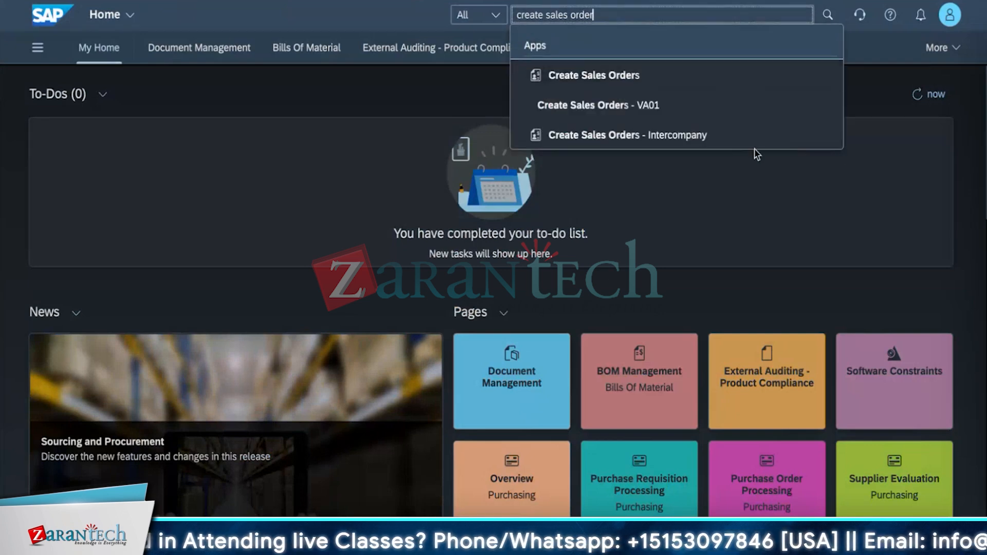
click(743, 138)
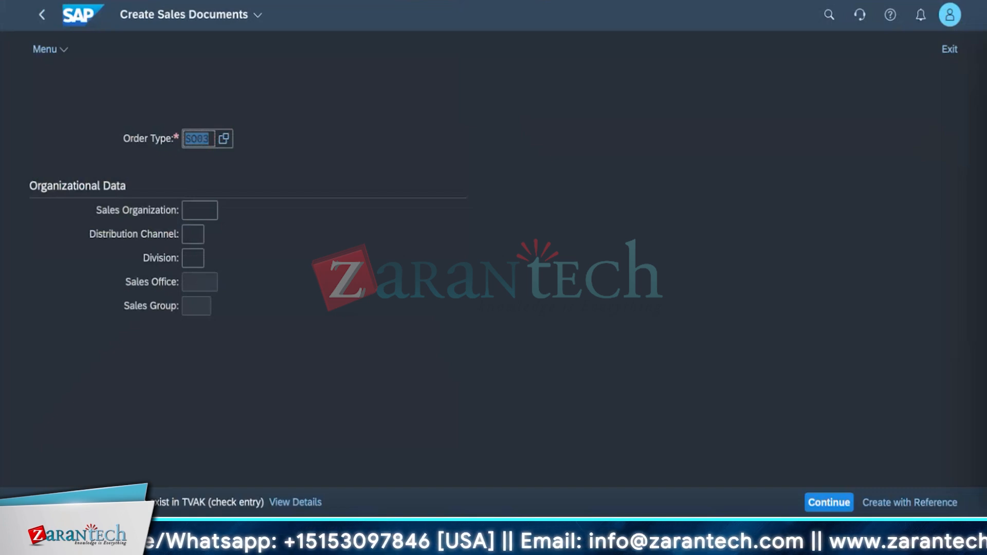
- Look through the list of available sales document types for the order type and close it without choosing one
click(224, 139)
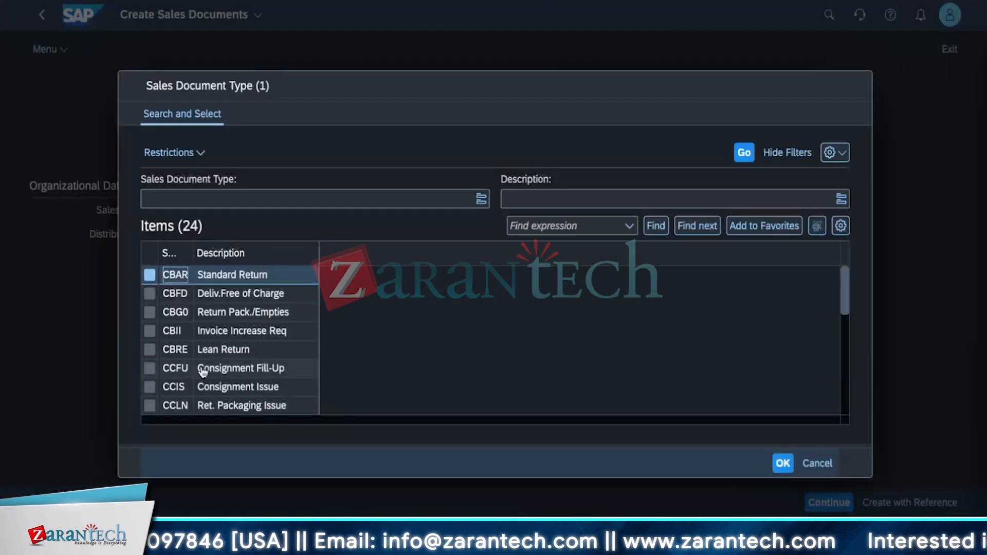
scroll(158, 320, down, 5)
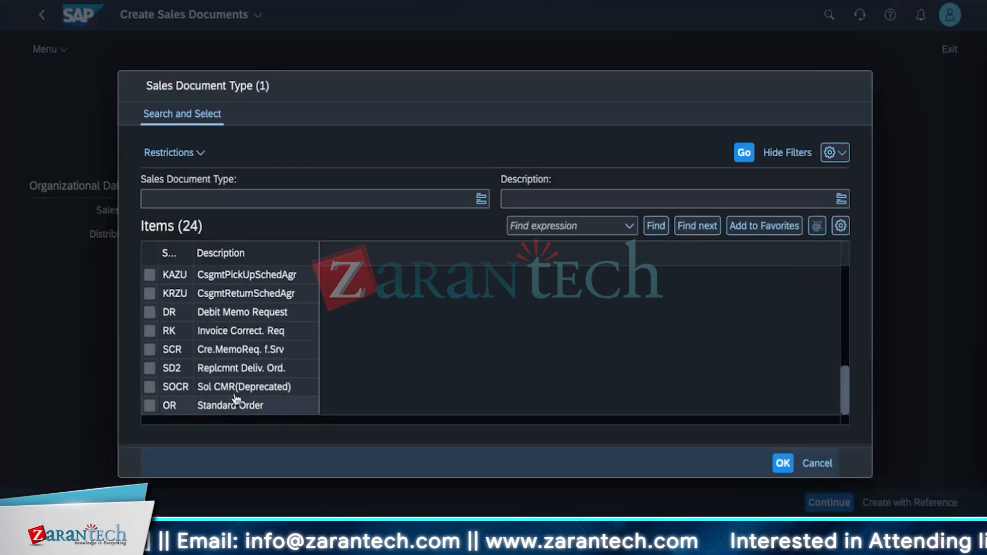
scroll(235, 374, up, 3)
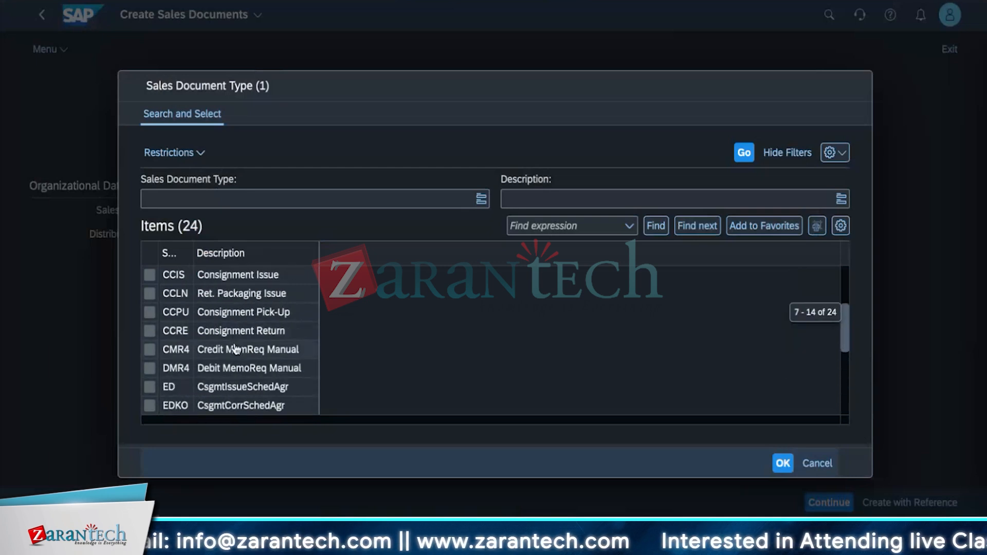
scroll(237, 350, down, 3)
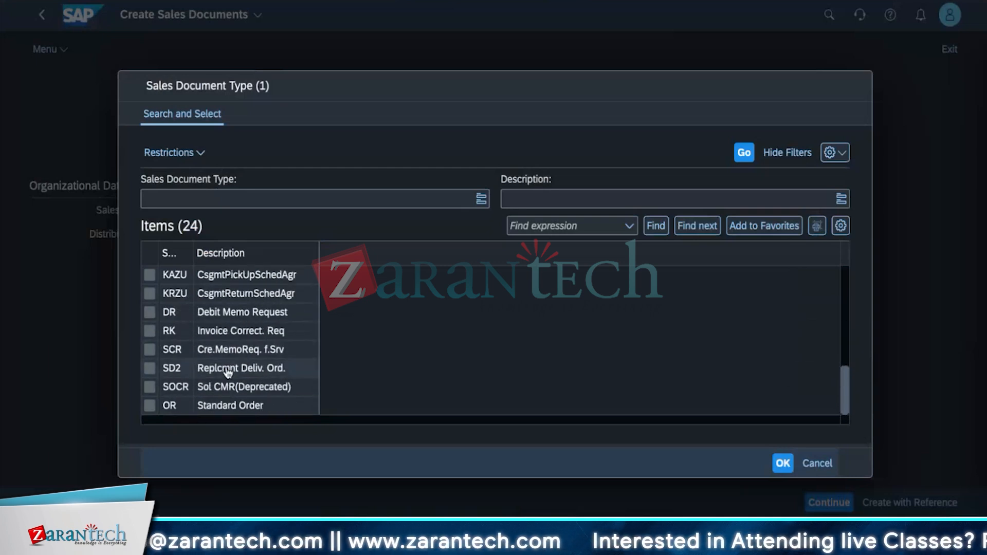
scroll(229, 372, up, 5)
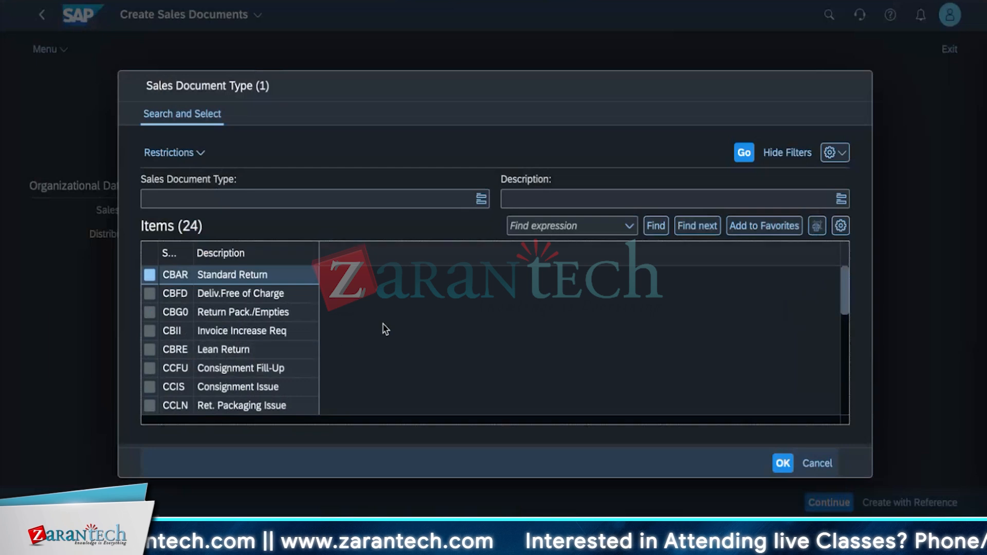
click(817, 463)
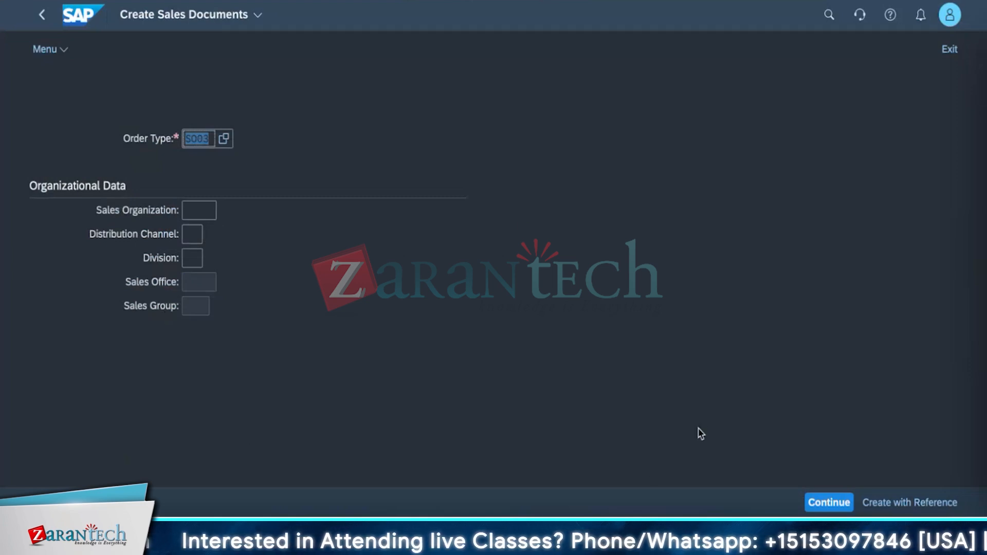
key(Return)
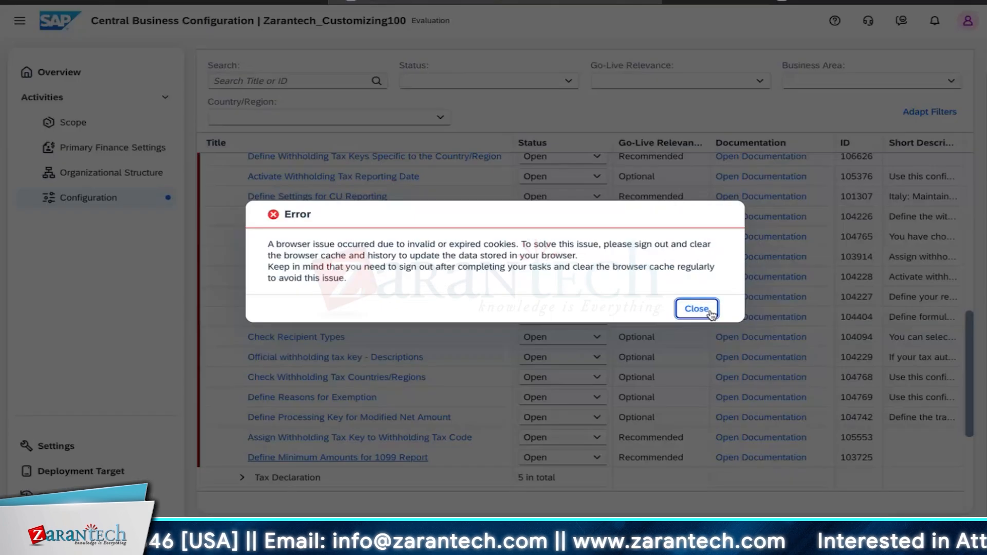
- In Central Business Configuration, dismiss the error dialog and expand the Manufacturing, Demand and Supply, R&D / Engineering, Procurement and Sales groups
click(700, 310)
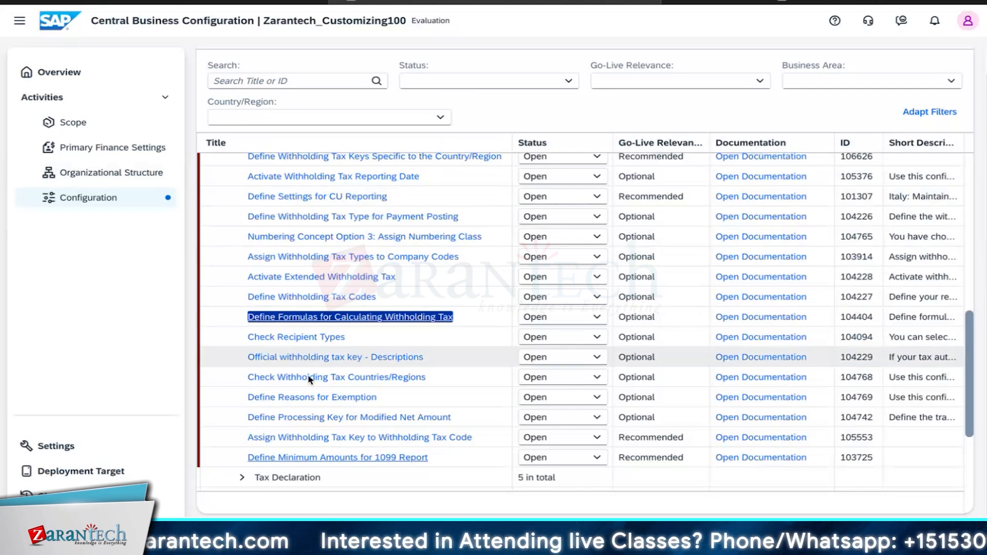
scroll(307, 395, up, 8)
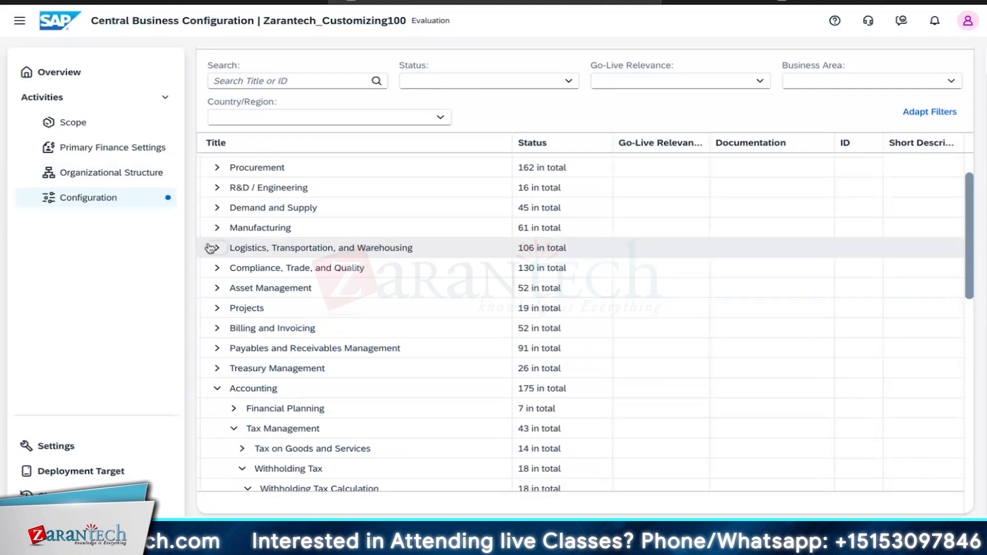
click(222, 231)
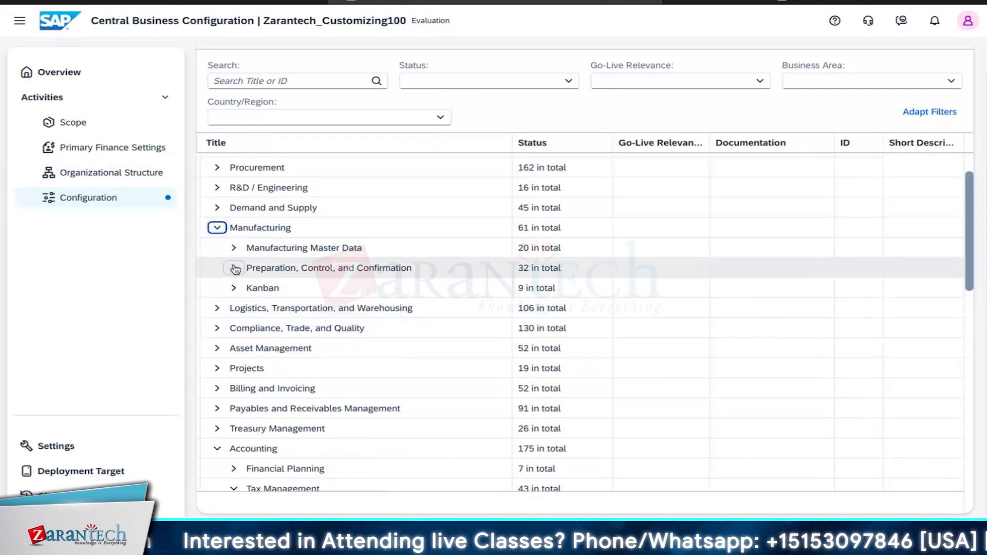
click(217, 207)
click(217, 187)
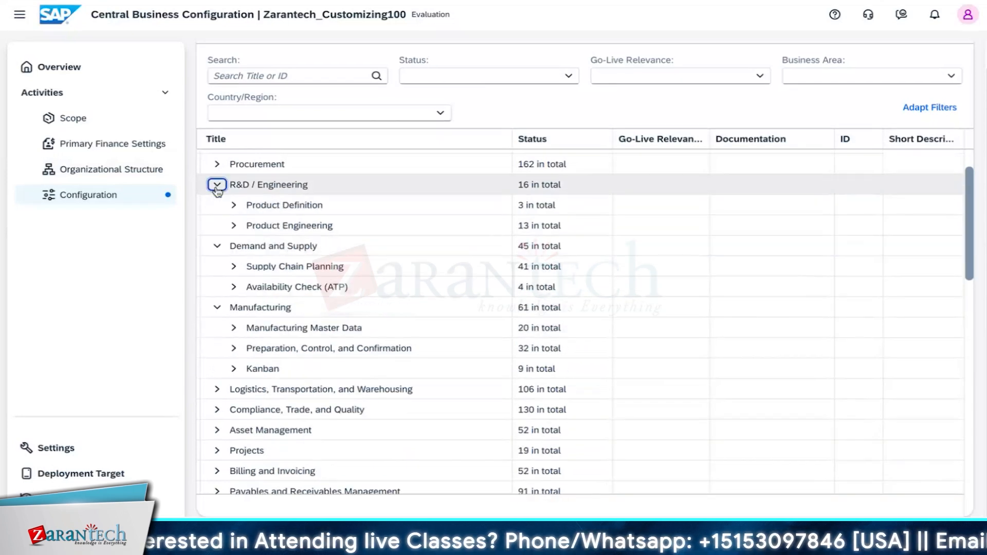
click(217, 164)
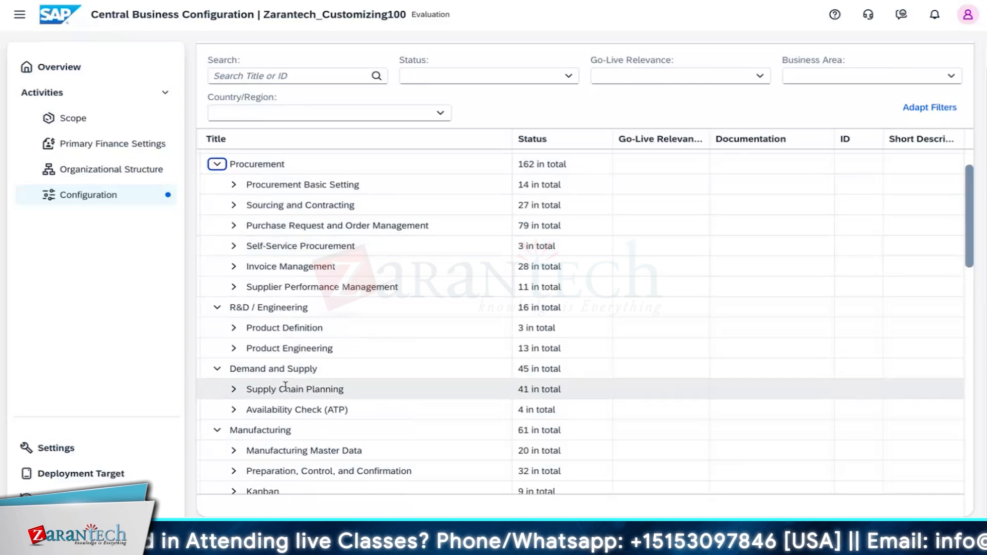
scroll(285, 386, down, 1)
scroll(285, 387, up, 5)
click(217, 205)
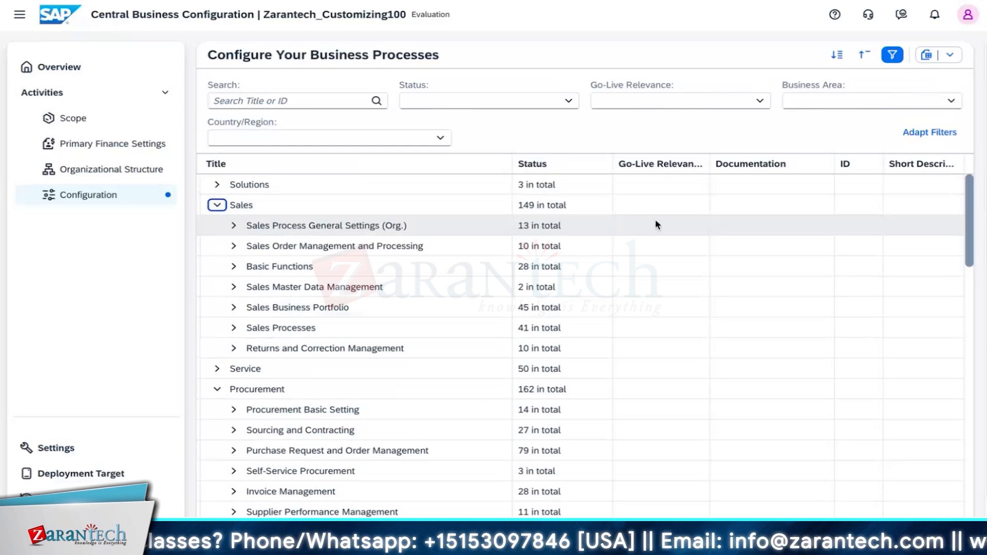
- Search the configuration activities for "plant", review the matching activities and clear the search
click(275, 99)
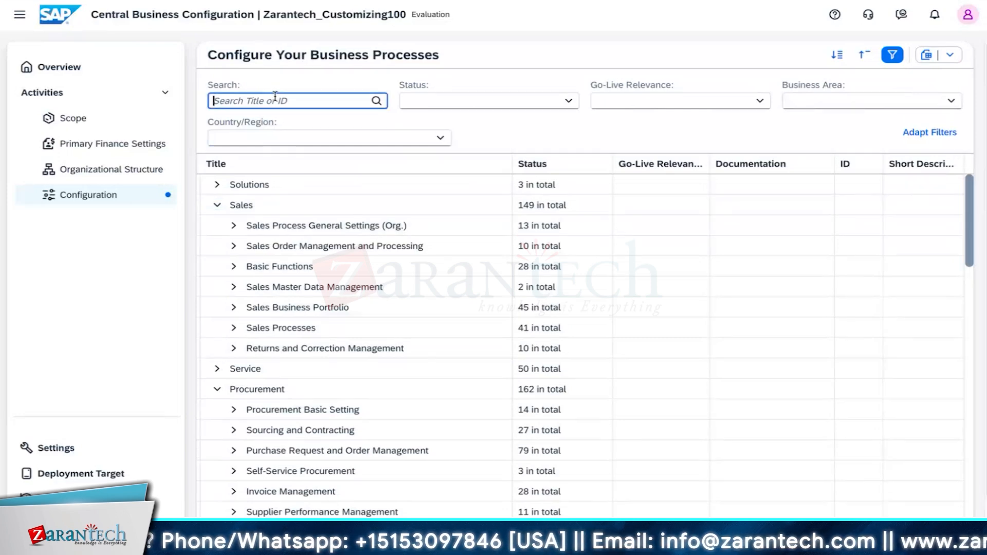
text(plant)
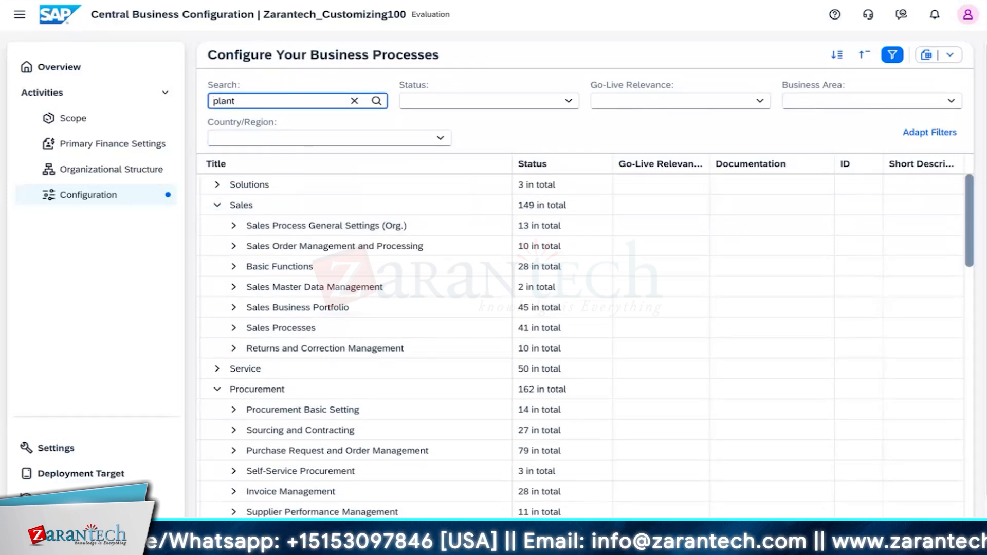
key(Return)
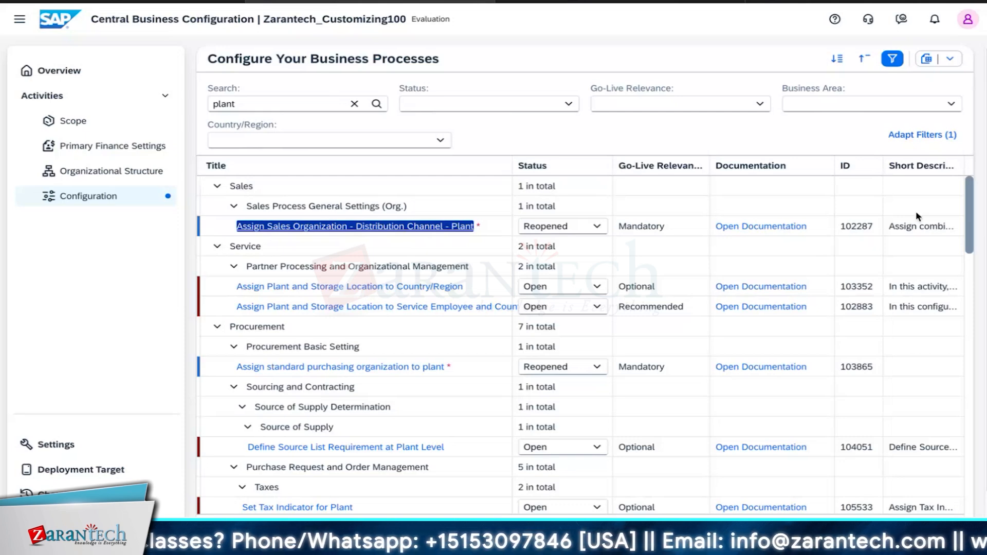
double_click(65, 199)
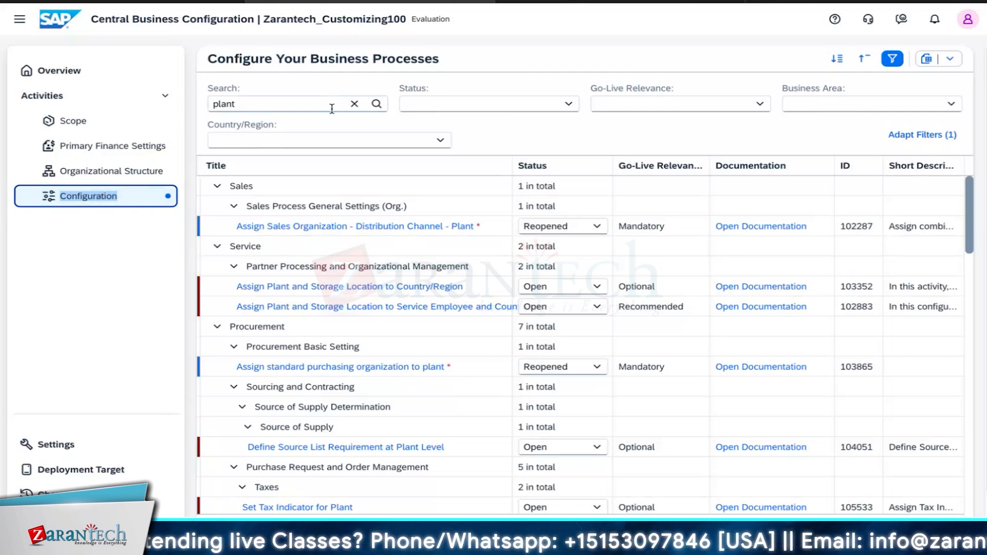
click(355, 103)
click(75, 205)
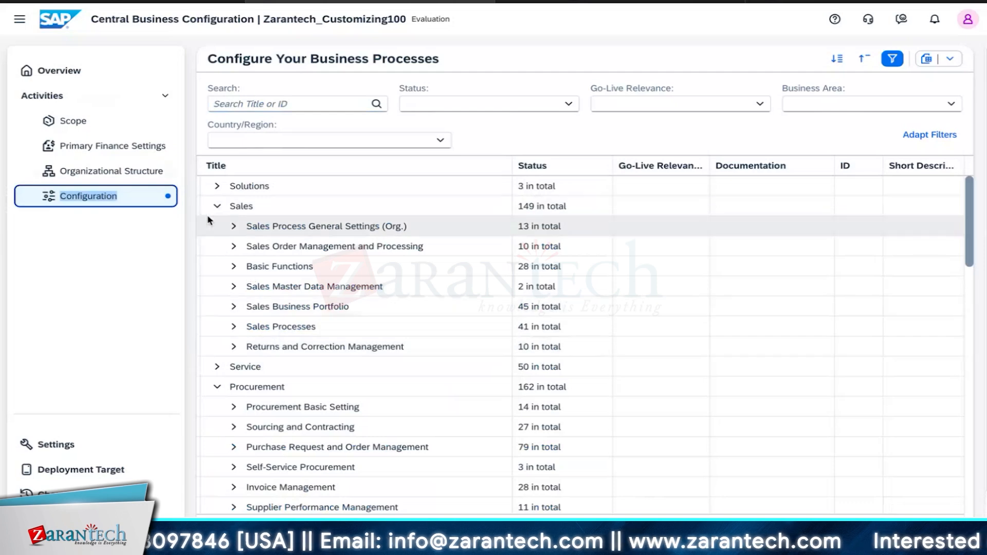
- Look through the Basic Functions activities under Sales and open Define Reasons for Approval Requests
click(234, 270)
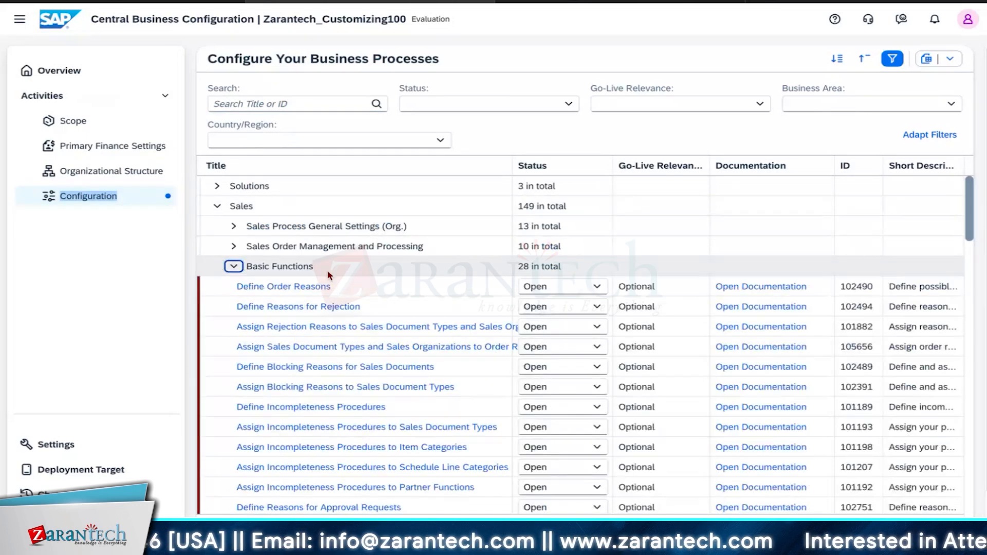
scroll(331, 378, down, 5)
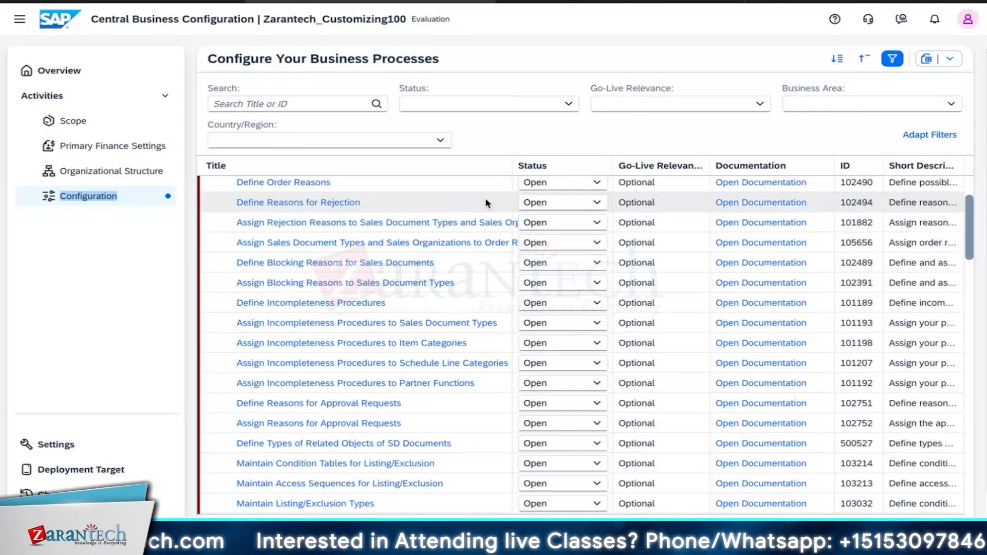
scroll(407, 360, up, 3)
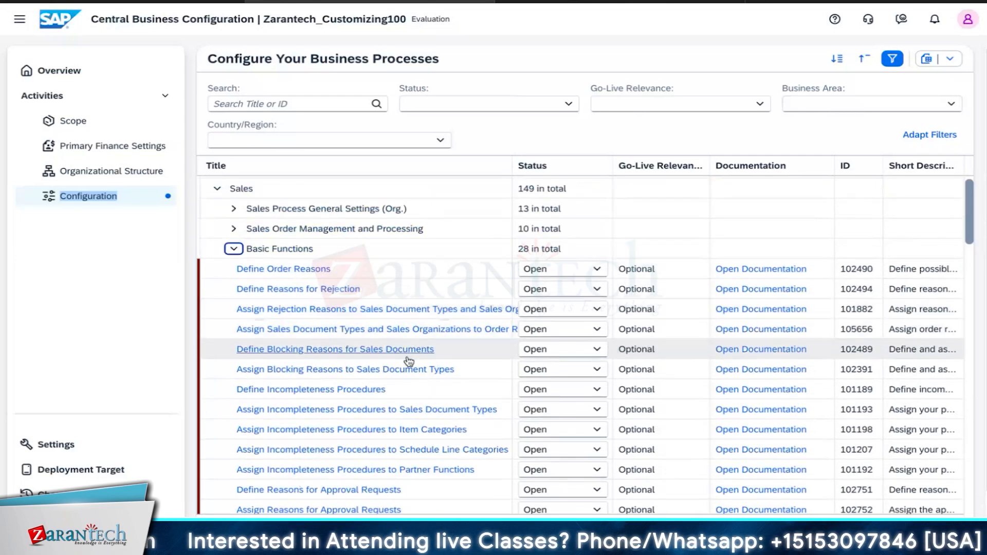
scroll(408, 366, down, 1)
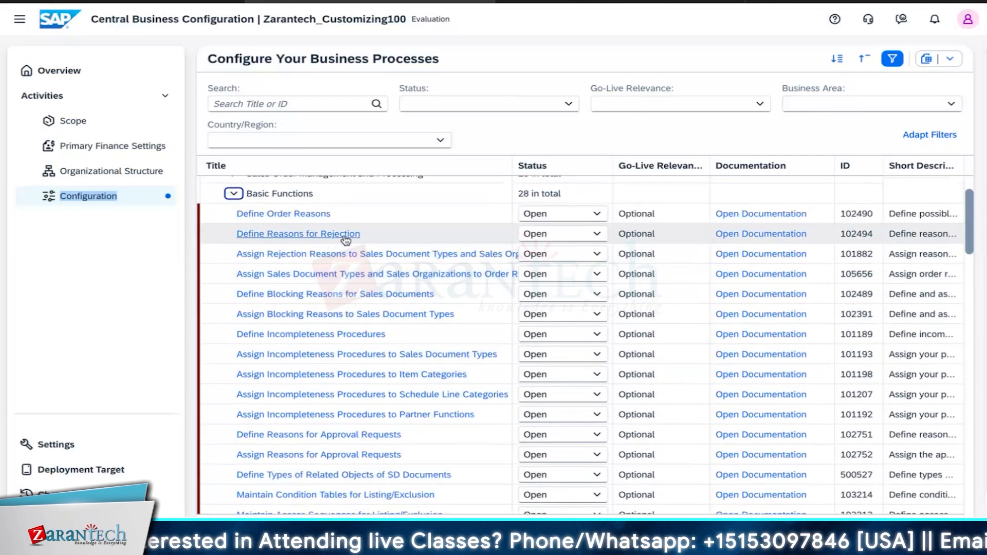
scroll(326, 350, down, 2)
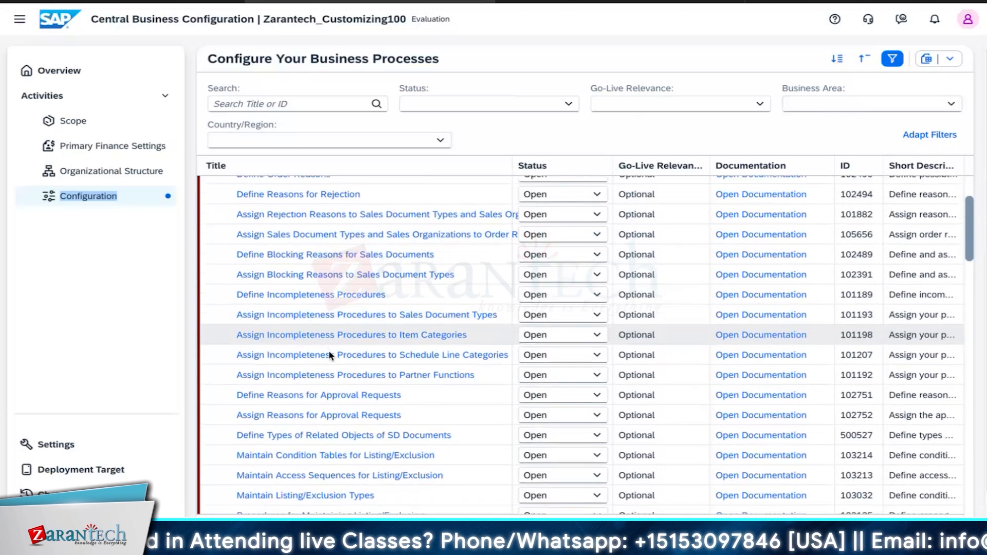
click(356, 396)
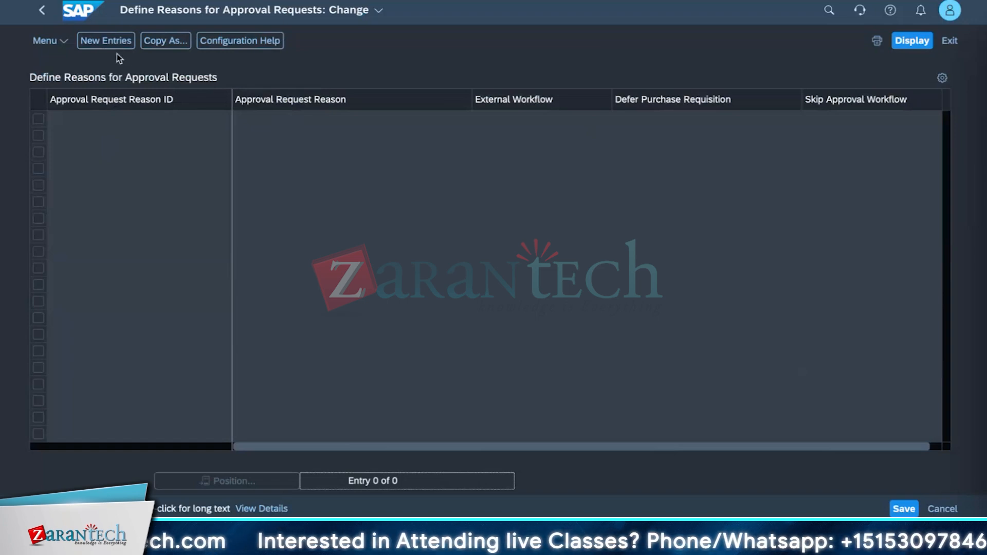
- Start a new approval request reason entry with ZOR as its ID
click(107, 41)
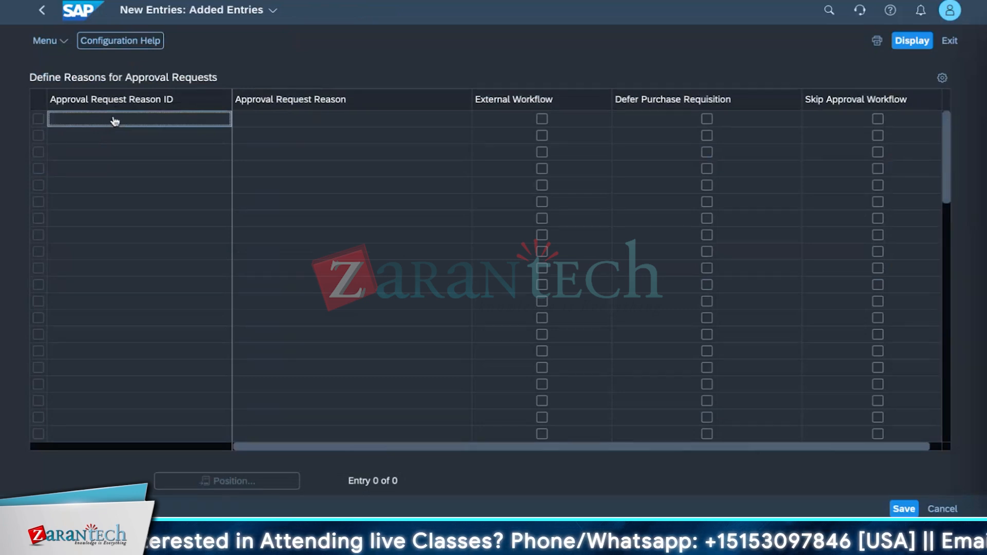
text(ZOR)
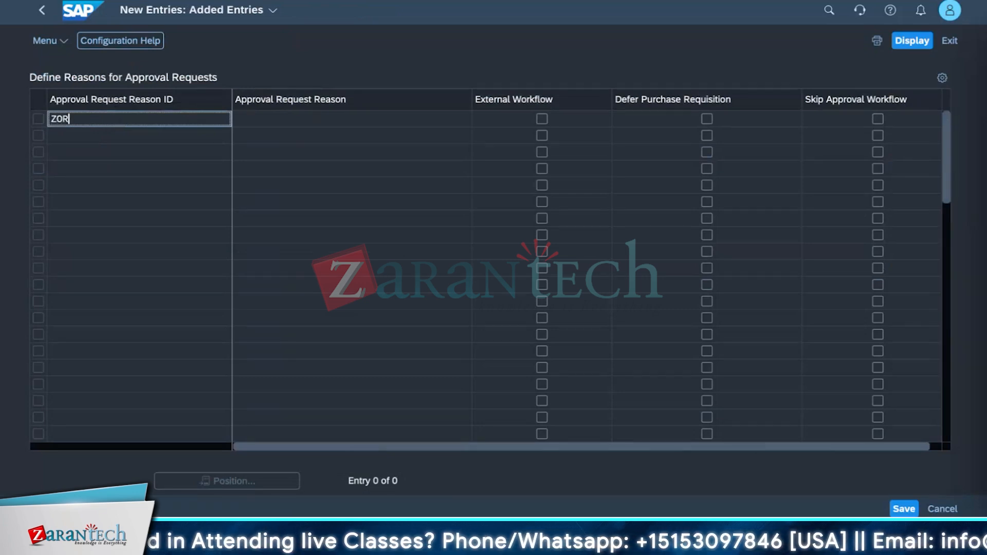
- Complete the approval request reason ZOR0 described as "Reviewed the sales order", save it to the demo country customizing request, and return to the configuration activities
text(0)
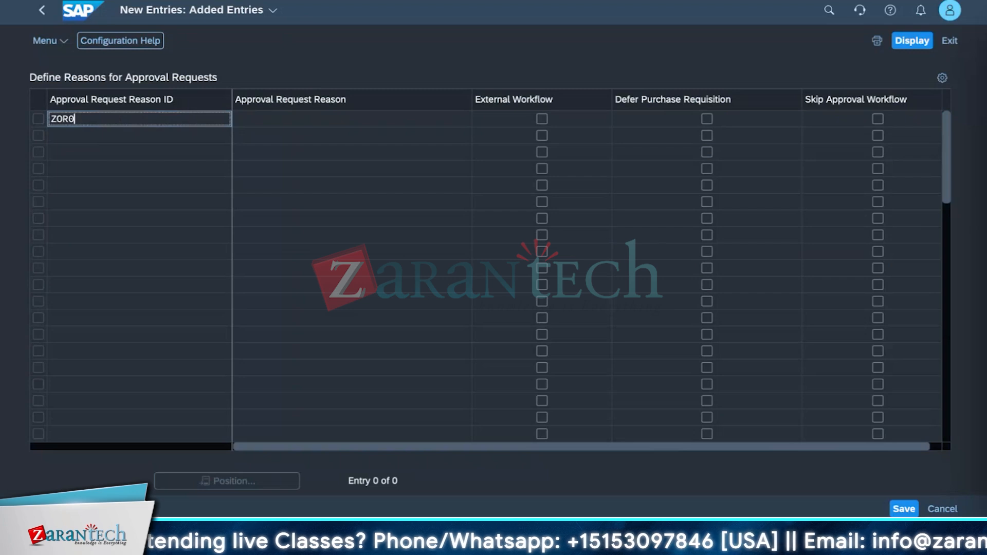
click(331, 124)
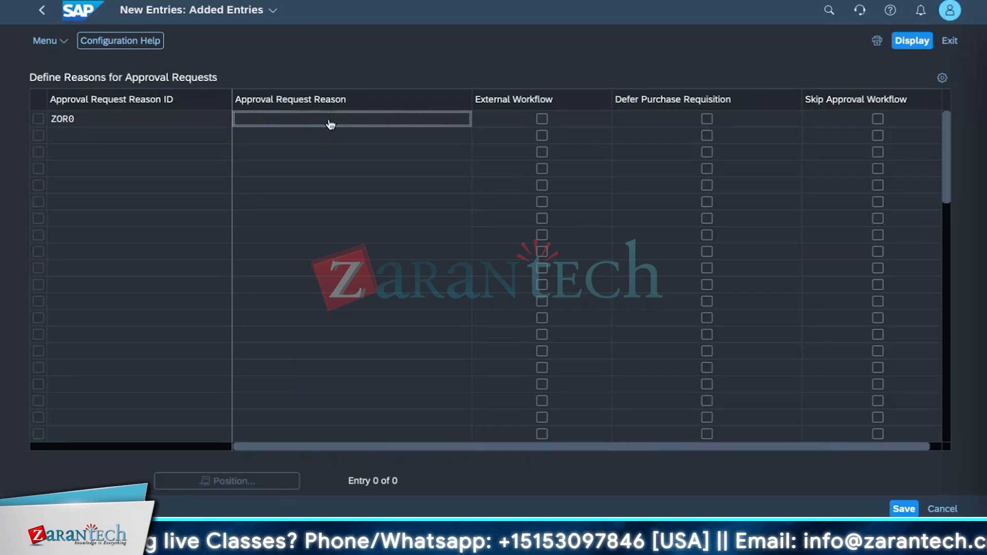
text(Revie)
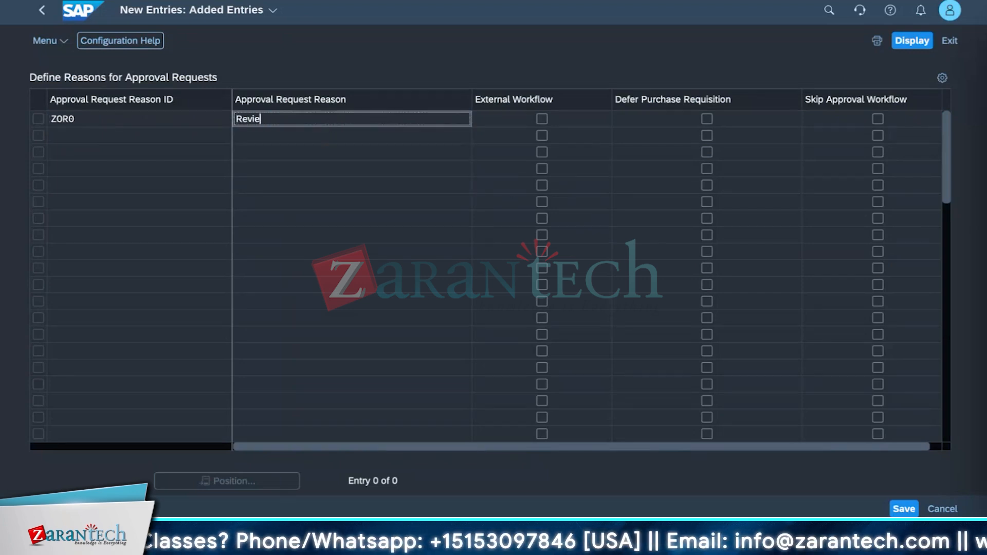
text(wed the sales order)
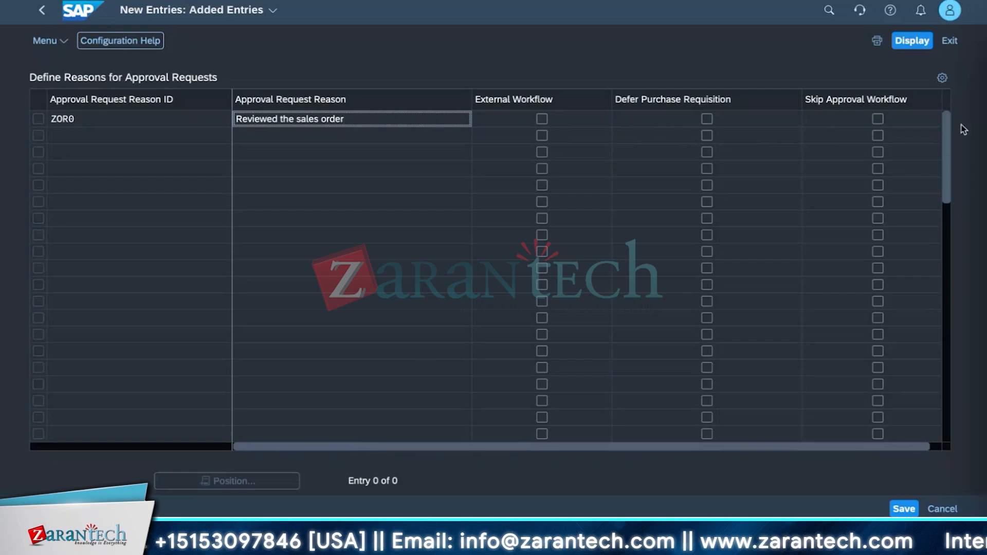
click(904, 511)
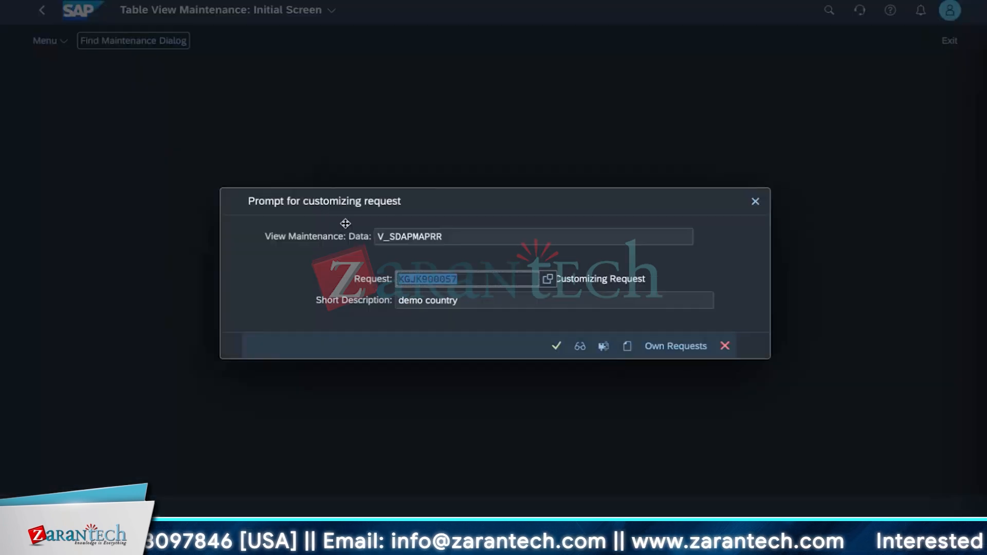
click(555, 346)
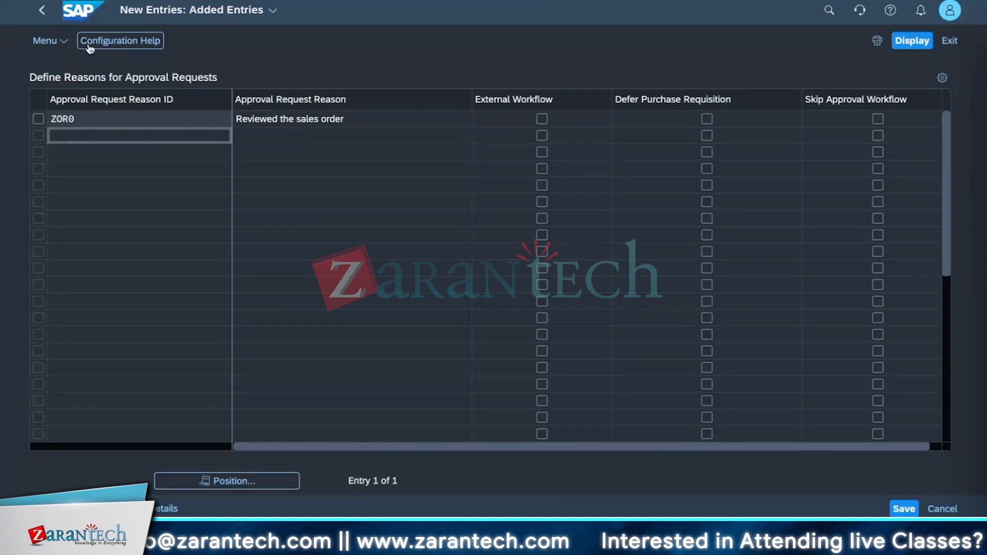
click(45, 10)
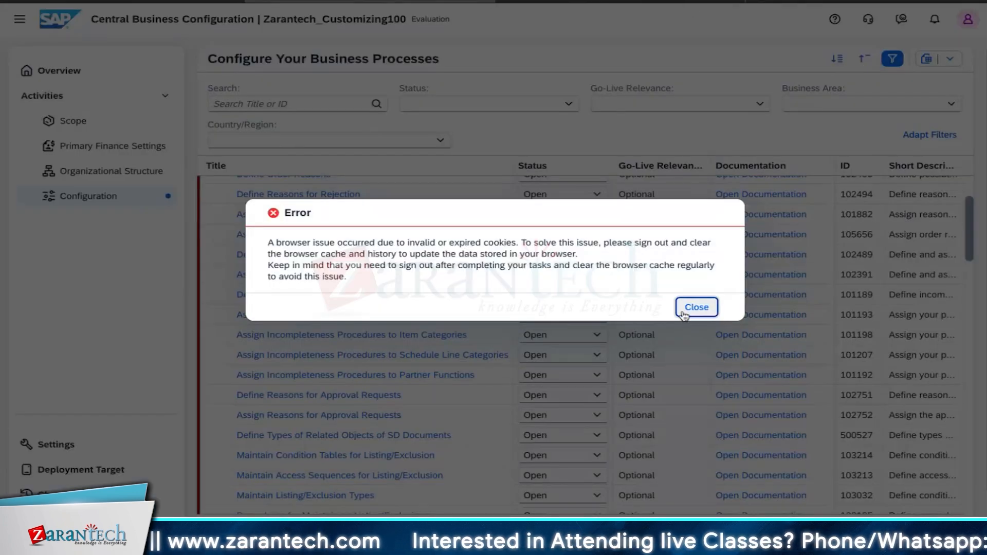
click(695, 308)
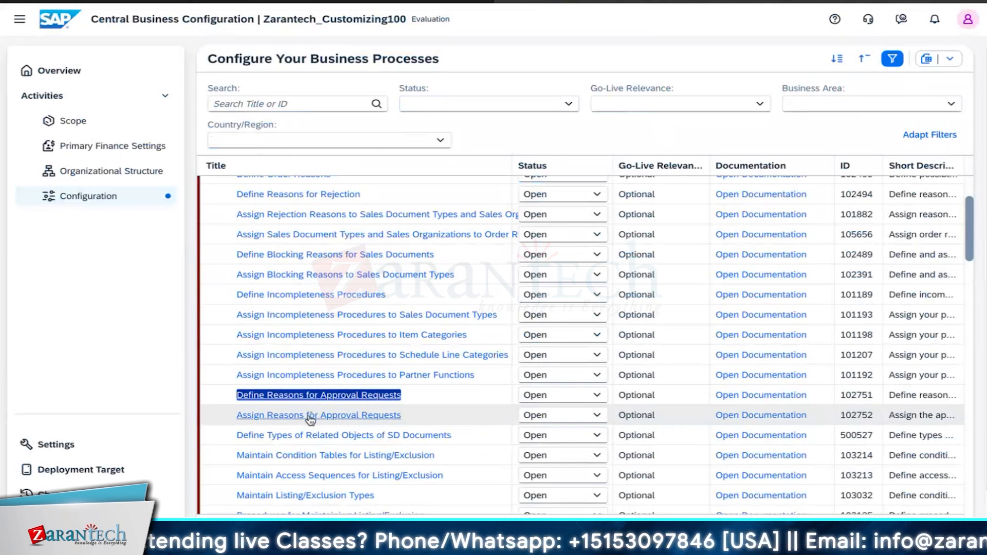
- In Assign Reasons for Approval Requests, add an entry linking SD document category C Order to reason ZOR0 Reviewed the sales order
click(310, 416)
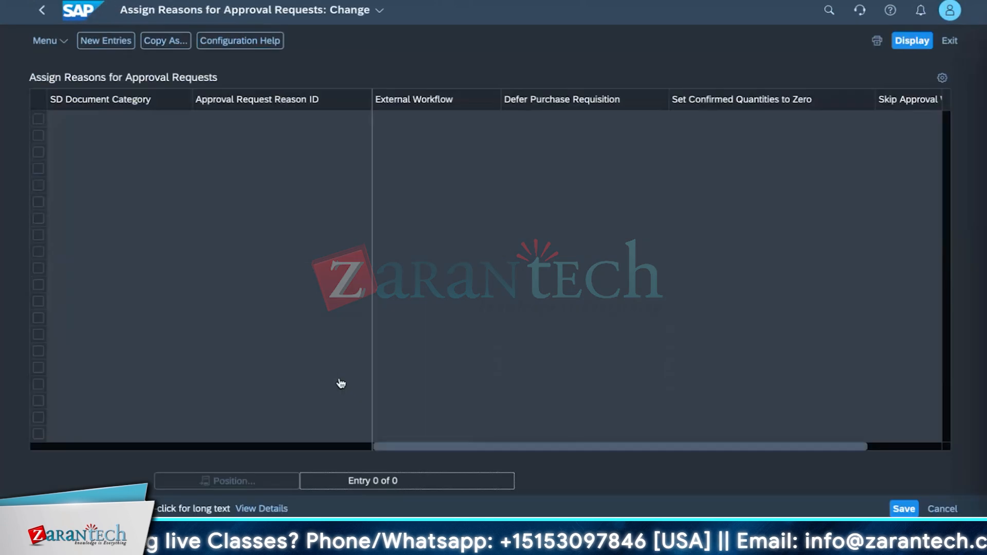
click(108, 41)
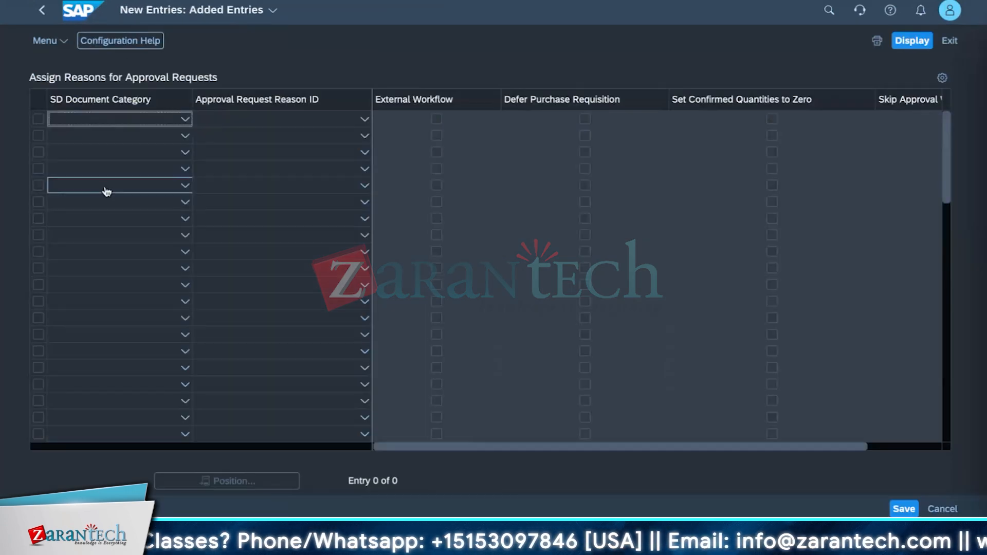
click(182, 120)
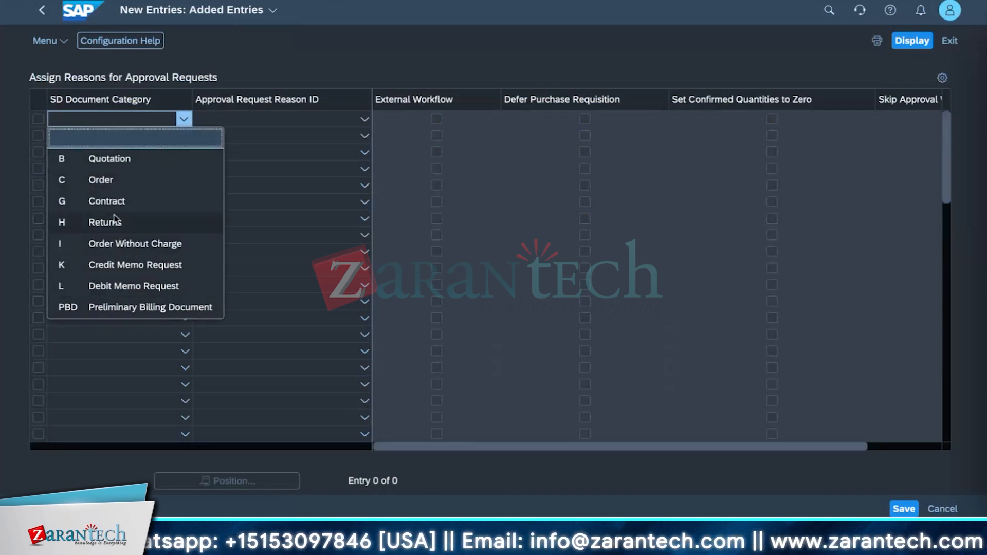
click(113, 183)
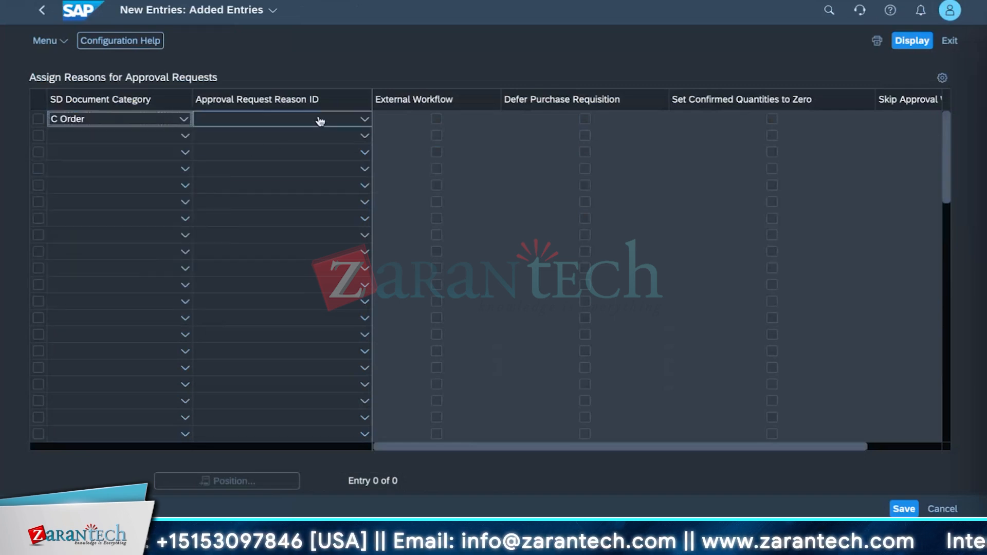
click(364, 119)
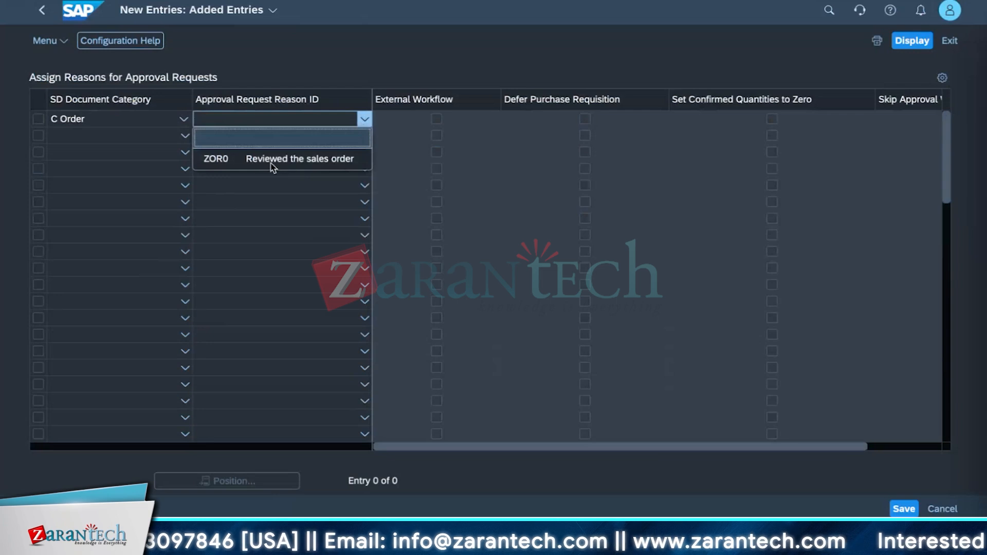
click(306, 160)
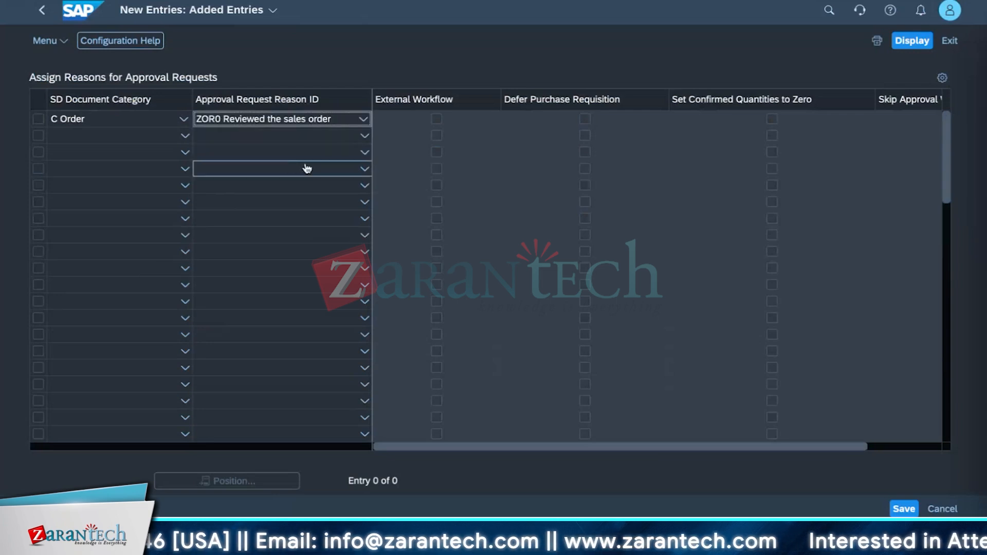
- Save the reason assignment to the demo country customizing request and return to the list of configuration activities
click(915, 511)
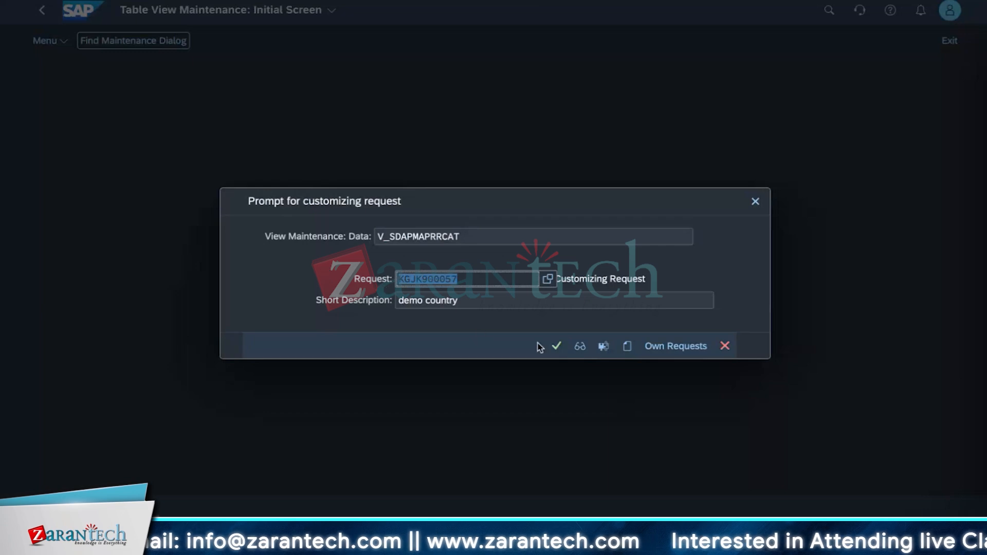
click(556, 346)
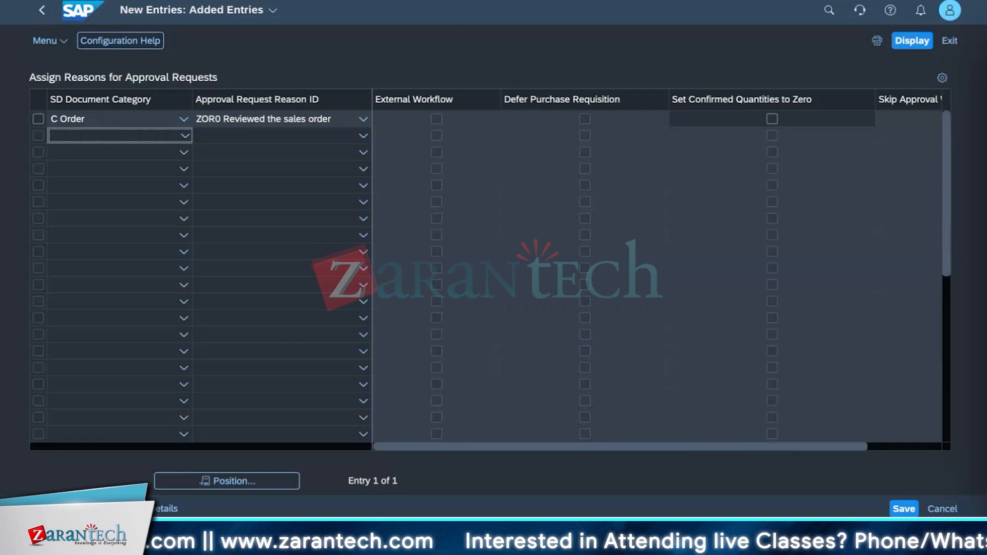
click(911, 513)
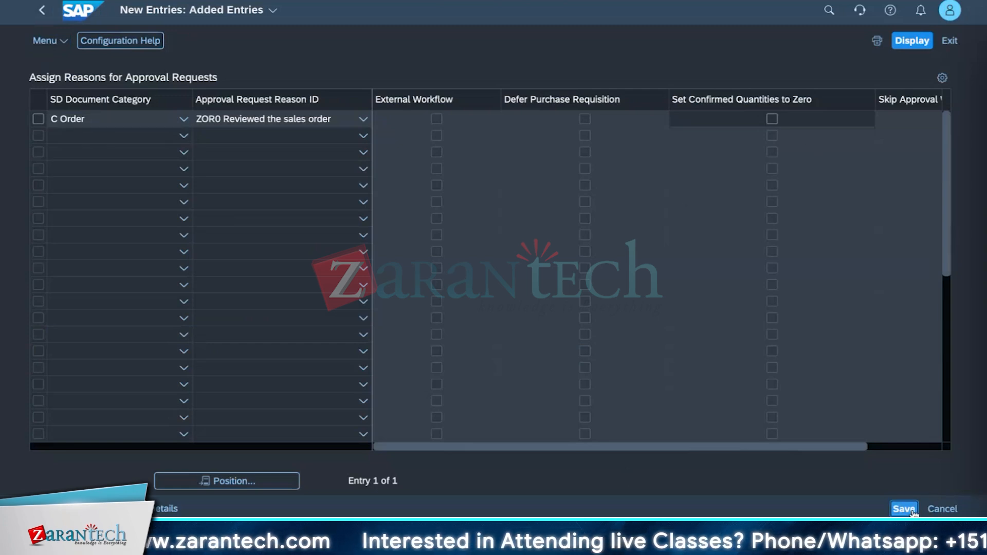
click(45, 13)
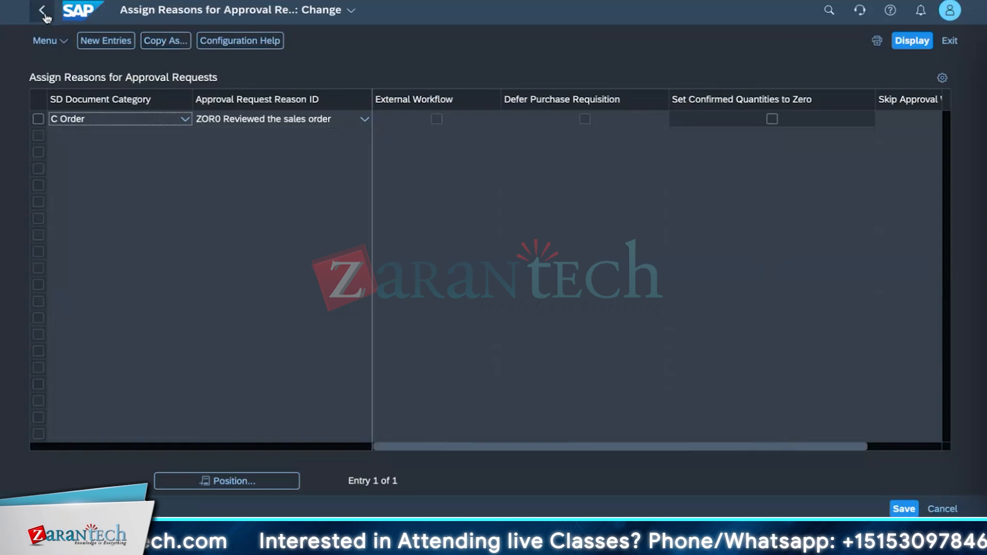
click(43, 11)
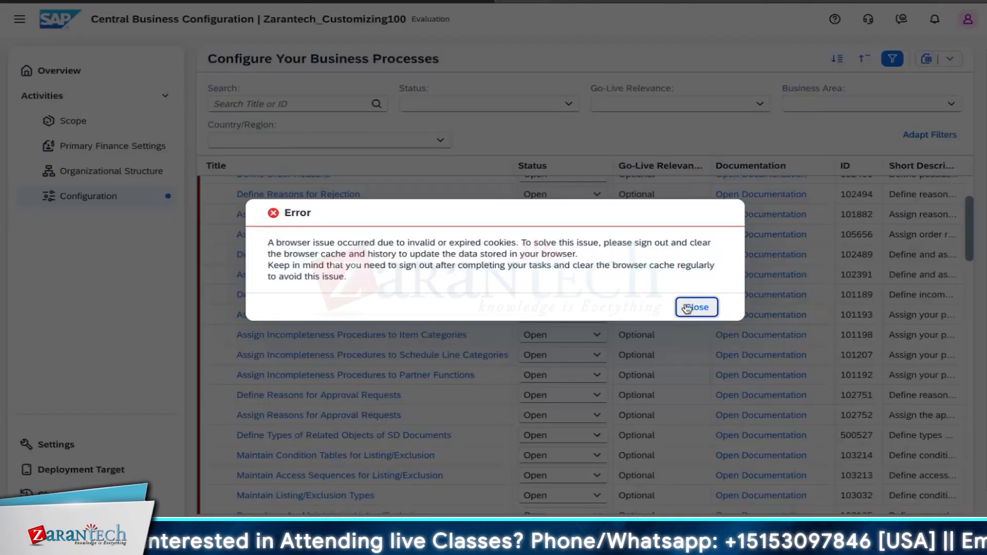
click(692, 307)
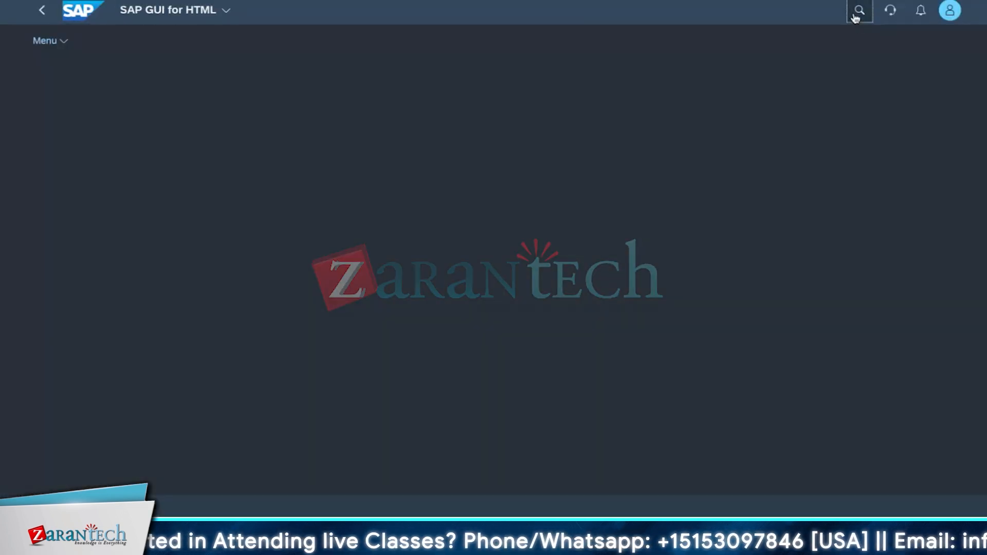
- Search the apps for "manage workforce" and open the Manage Workforce app
click(855, 18)
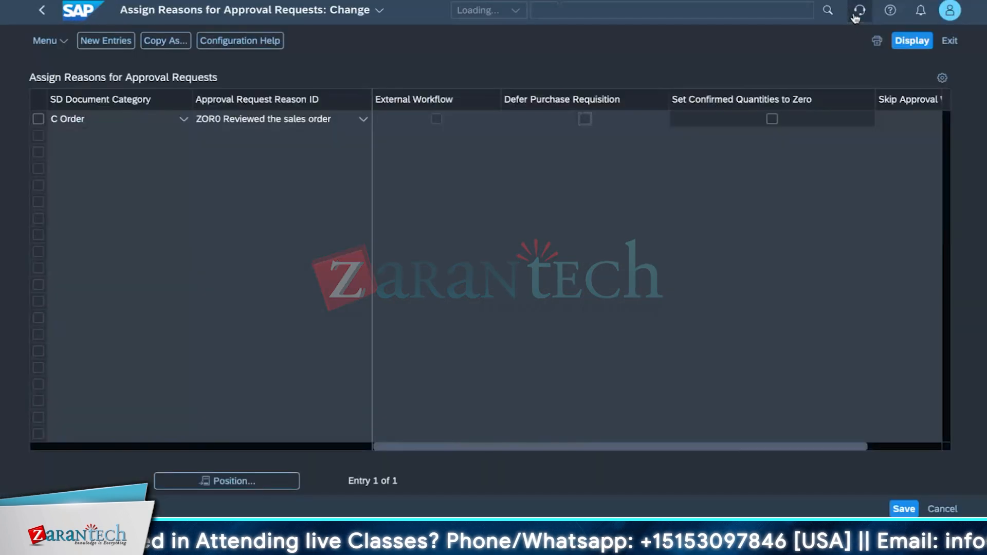
text(ma)
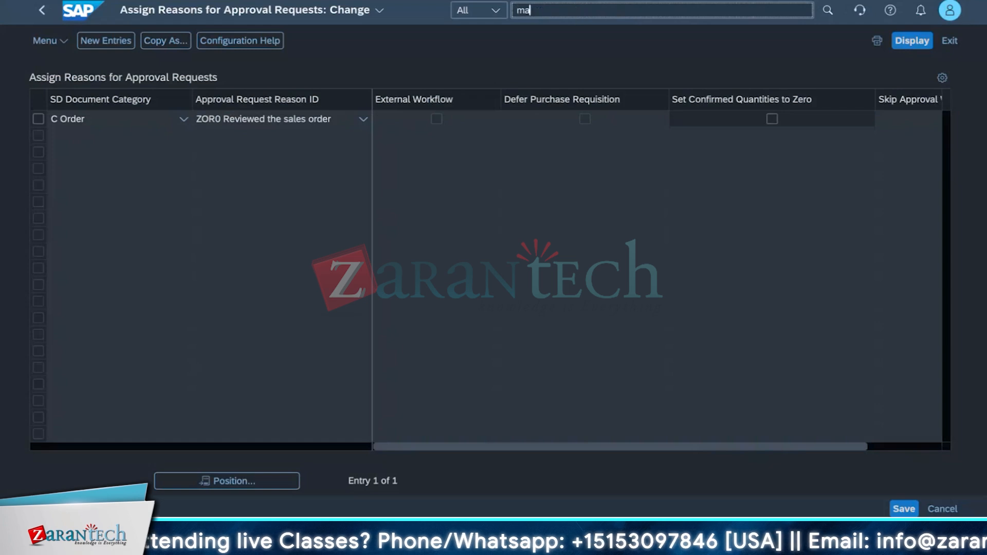
text(nage workforce)
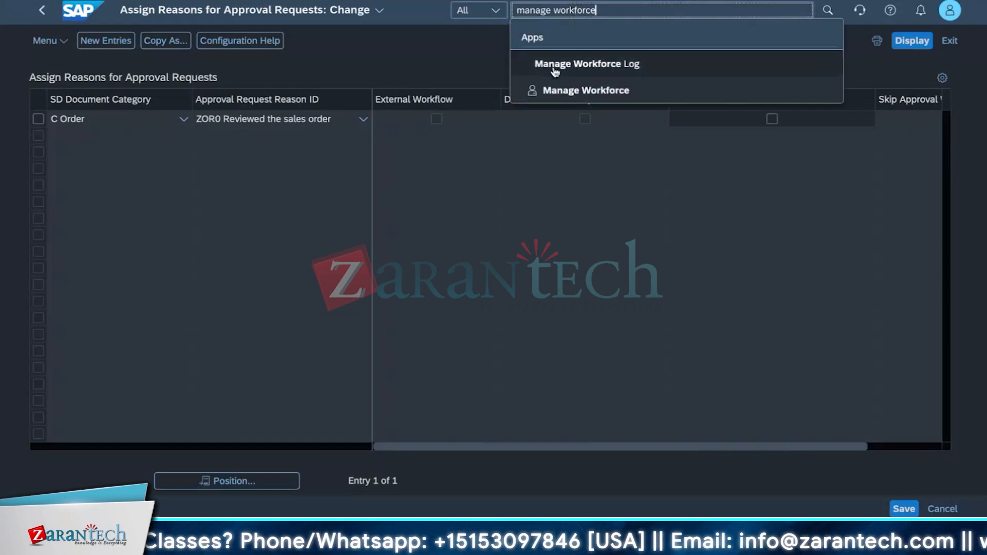
click(554, 89)
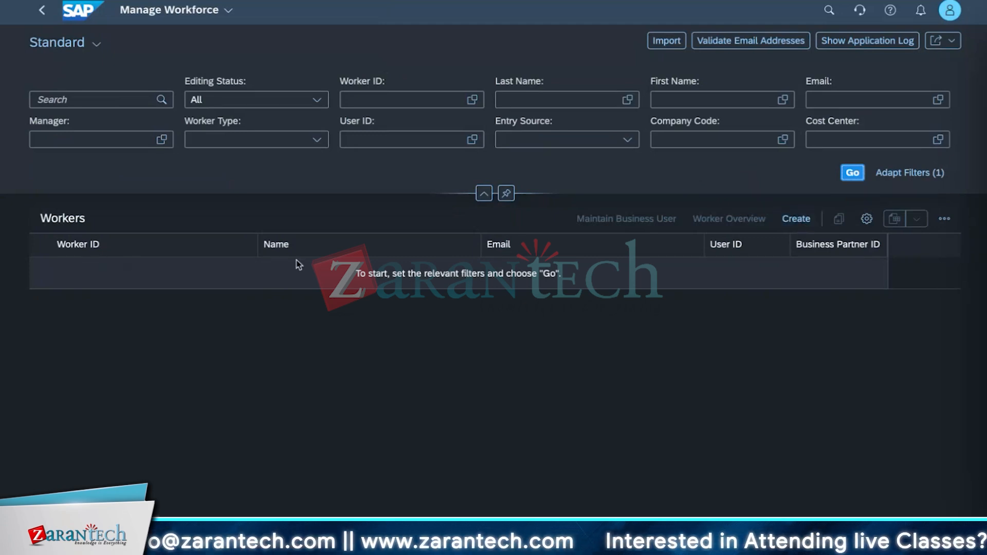
- Create a worker of type Employee with last name xyz and worker ID starve, filling in the required e-mail
click(795, 220)
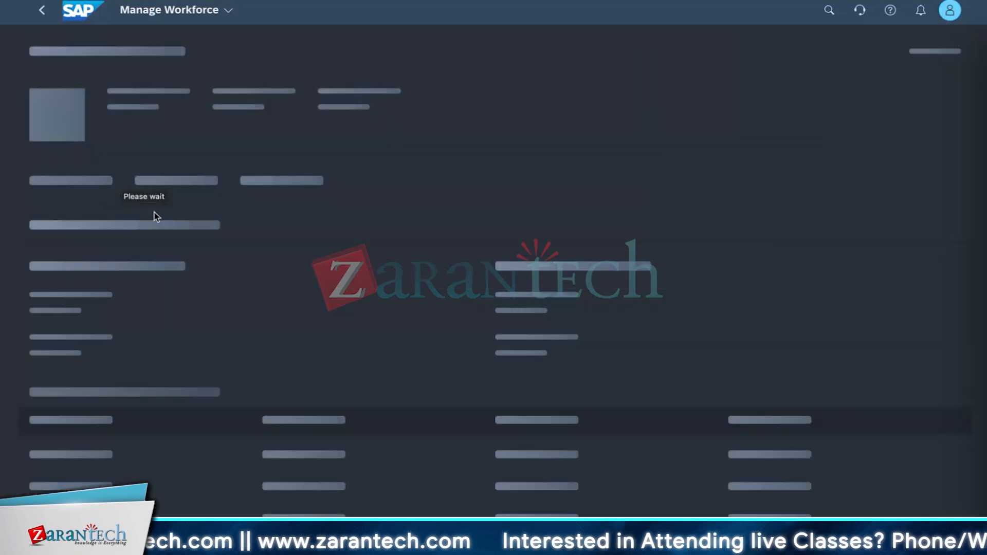
click(160, 270)
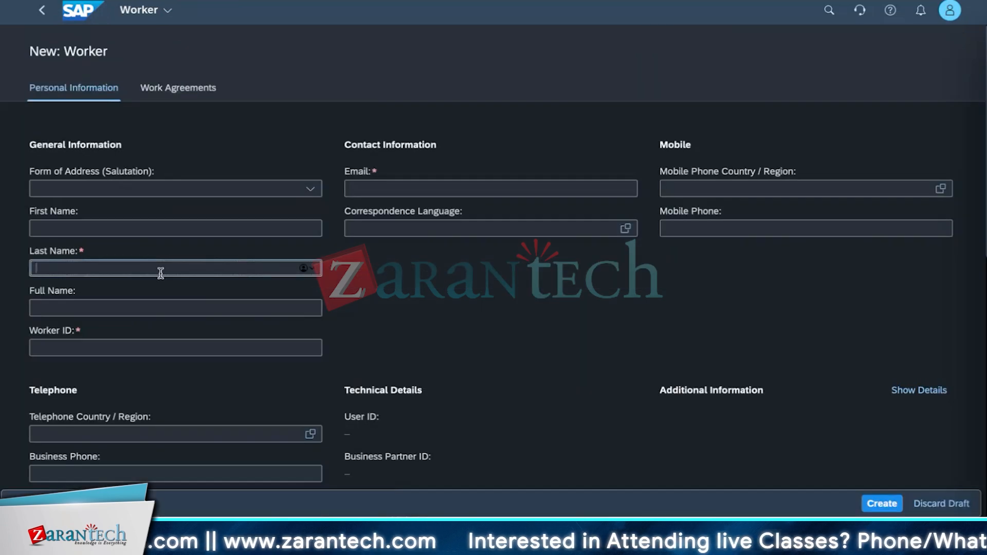
text(xyz)
click(88, 349)
text(starve)
key(Tab)
text(stariv)
scroll(497, 333, down, 5)
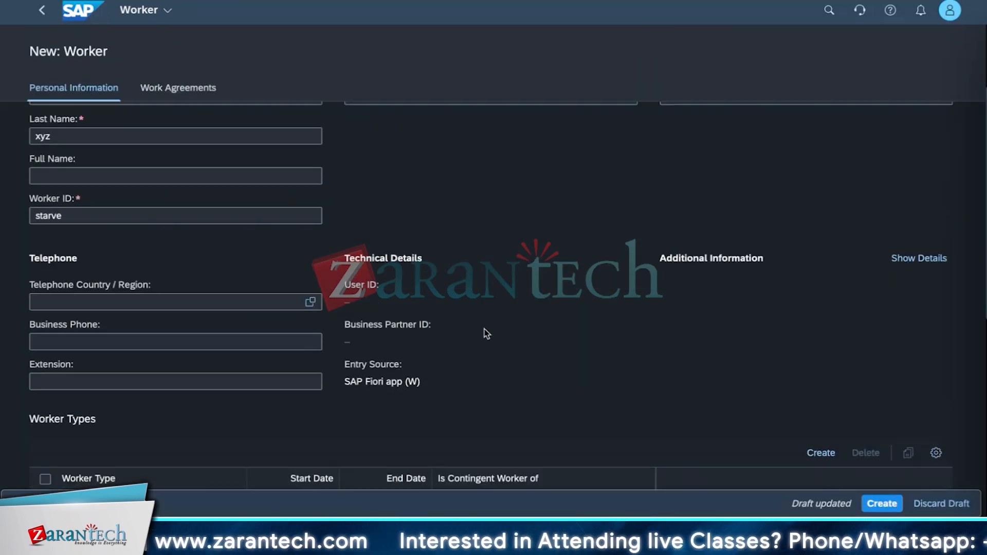
click(883, 507)
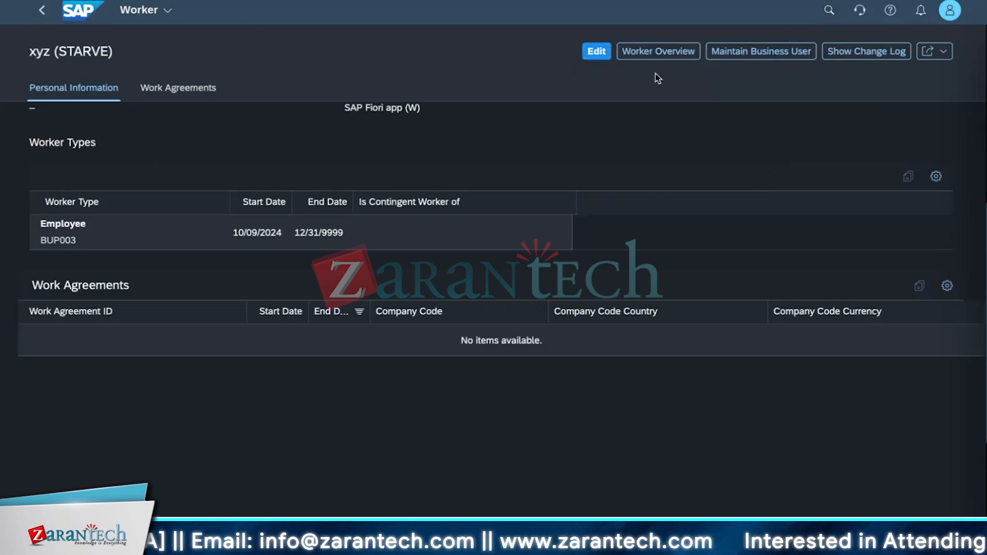
- Try the worker overview for the new worker, and open the business user maintenance list from the worker record
click(658, 58)
click(569, 281)
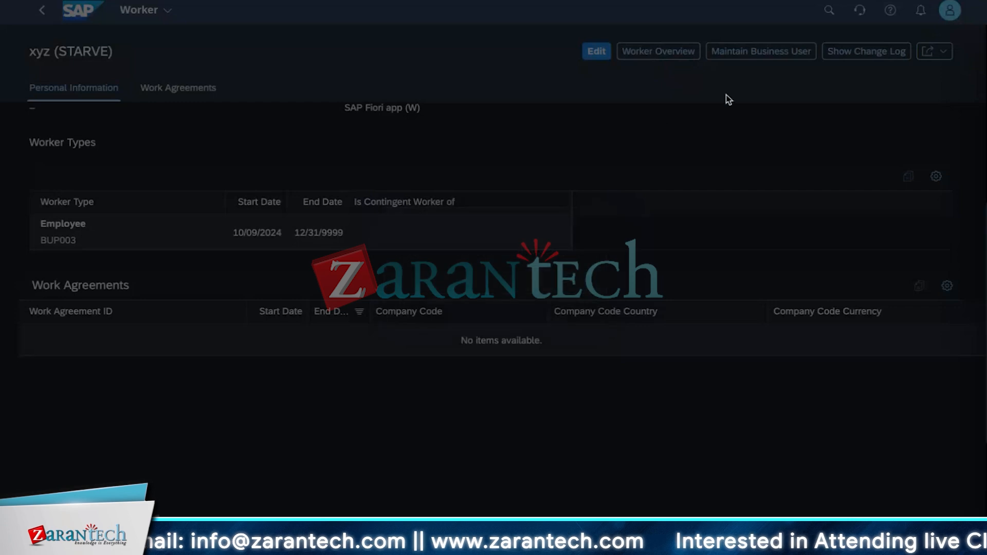
click(754, 58)
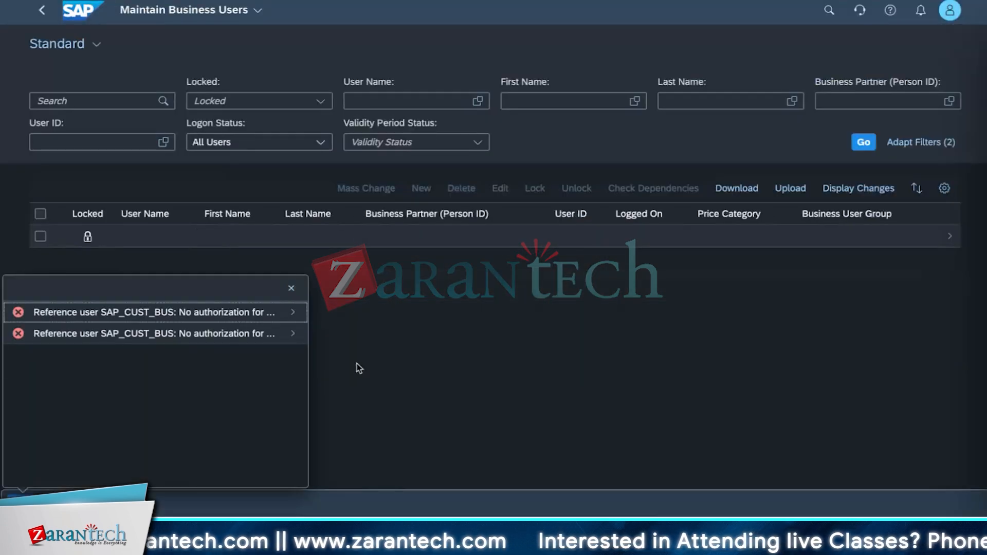
click(291, 288)
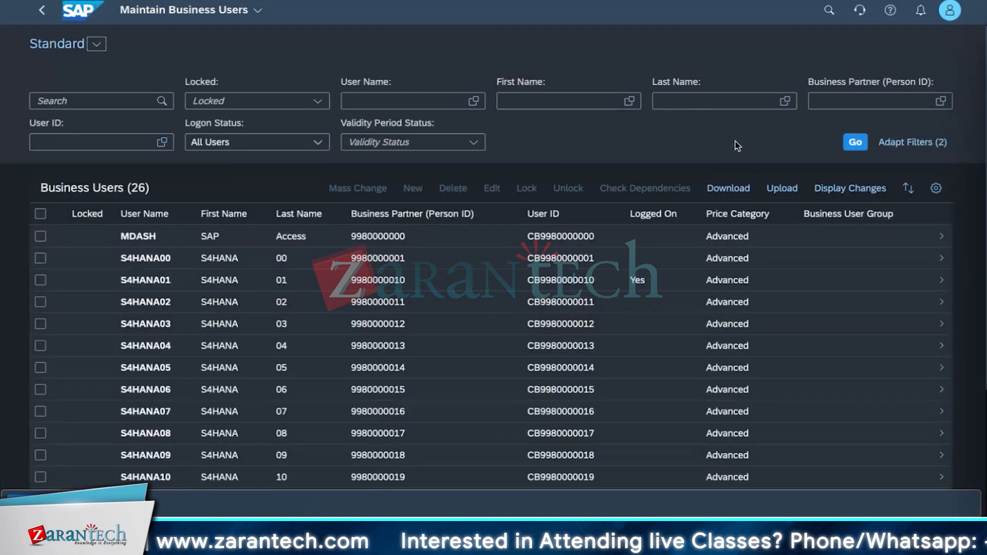
- Search the apps for "manage teams" and open Manage Teams and Responsibilities
click(829, 11)
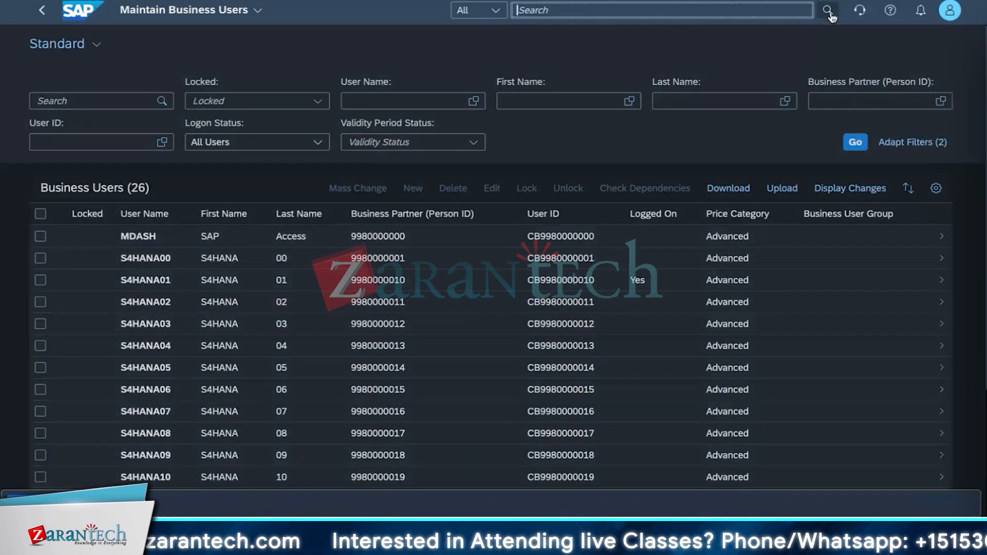
text(manage teams)
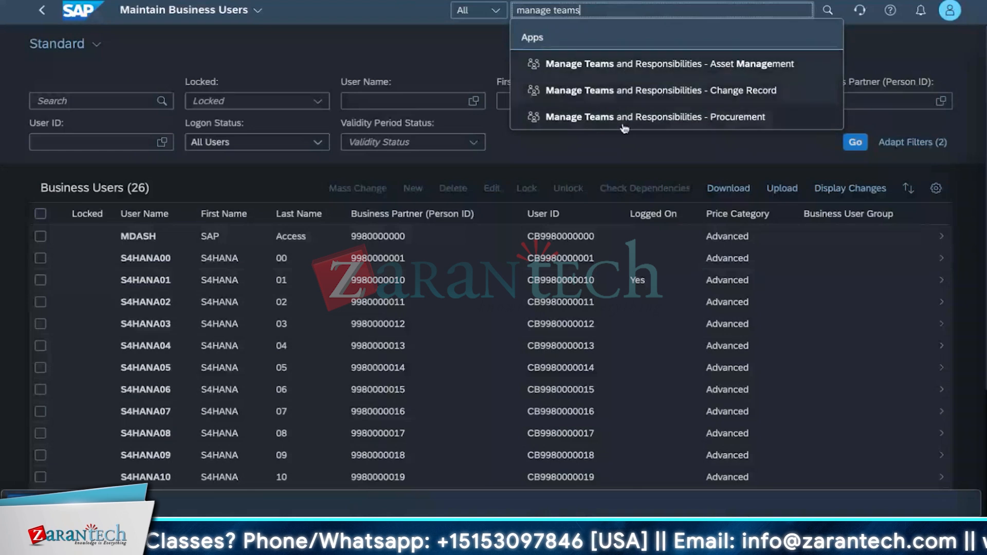
click(455, 133)
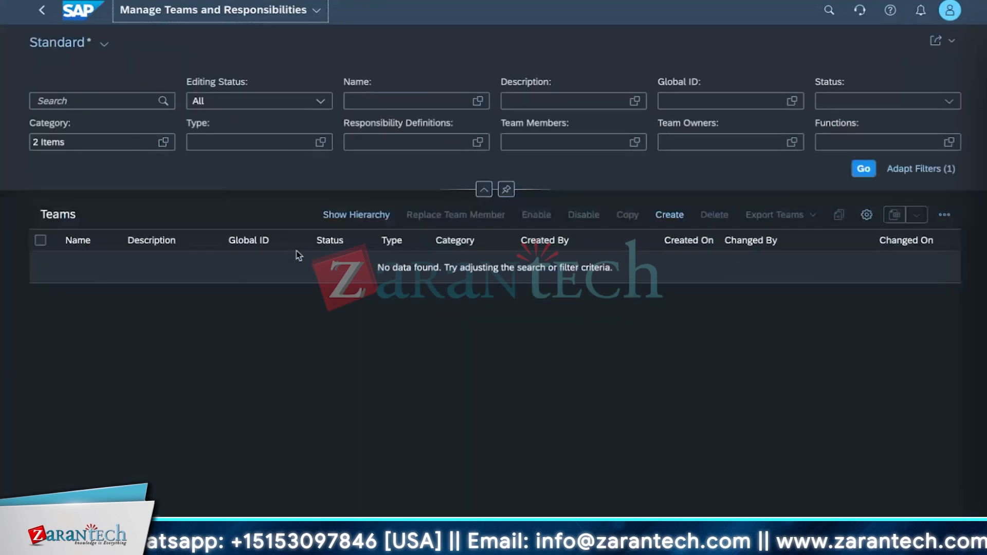
- Start a new team and look through the business users available as team members, leaving without selecting any
click(669, 215)
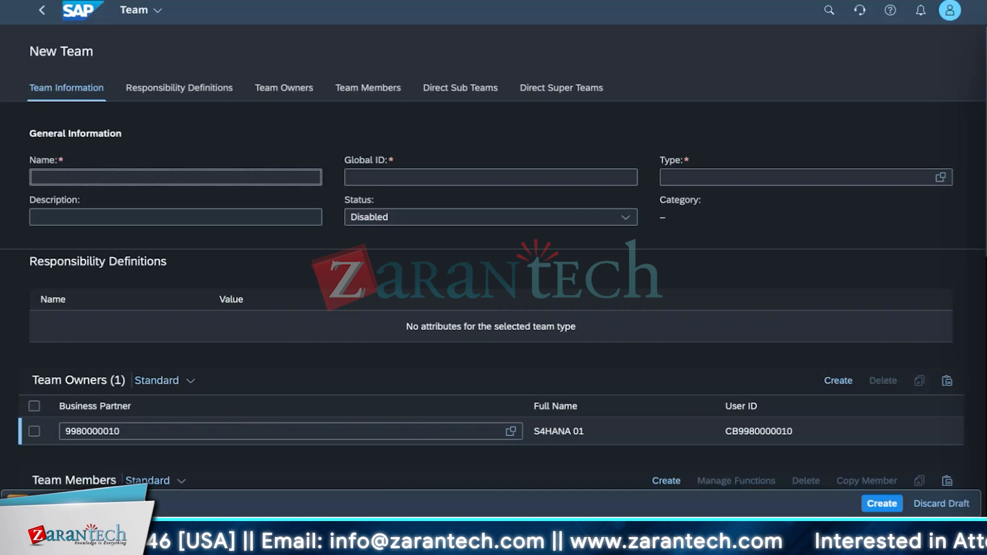
scroll(208, 380, down, 2)
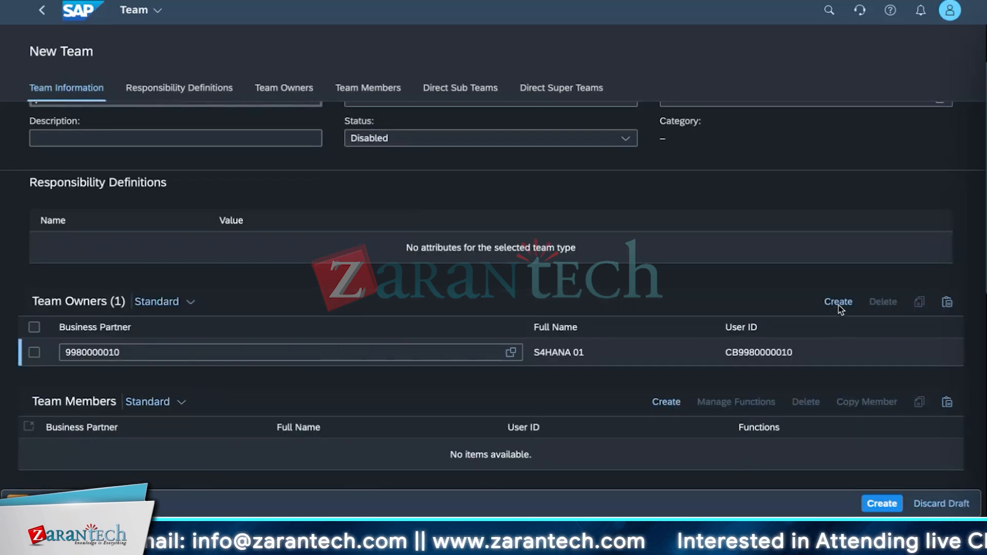
click(665, 402)
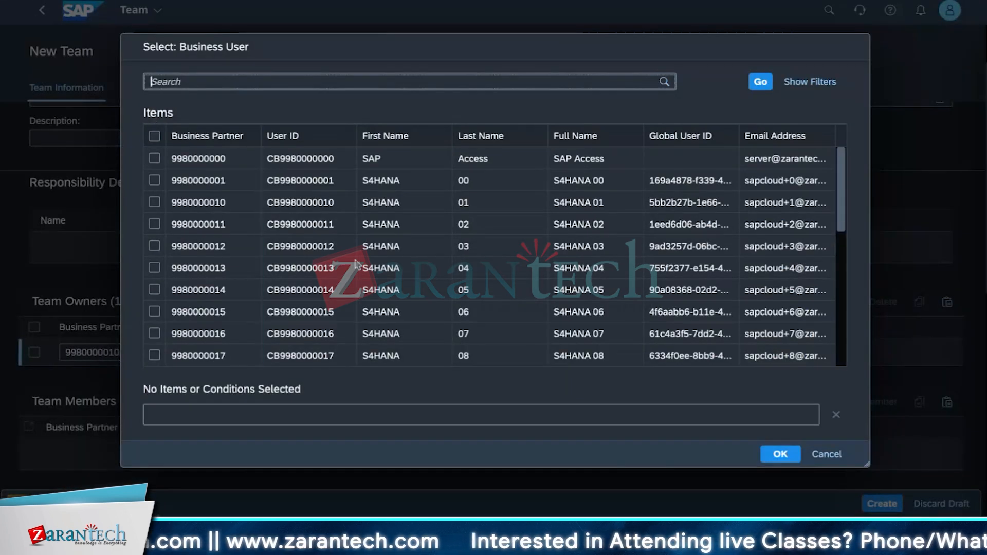
scroll(229, 288, down, 5)
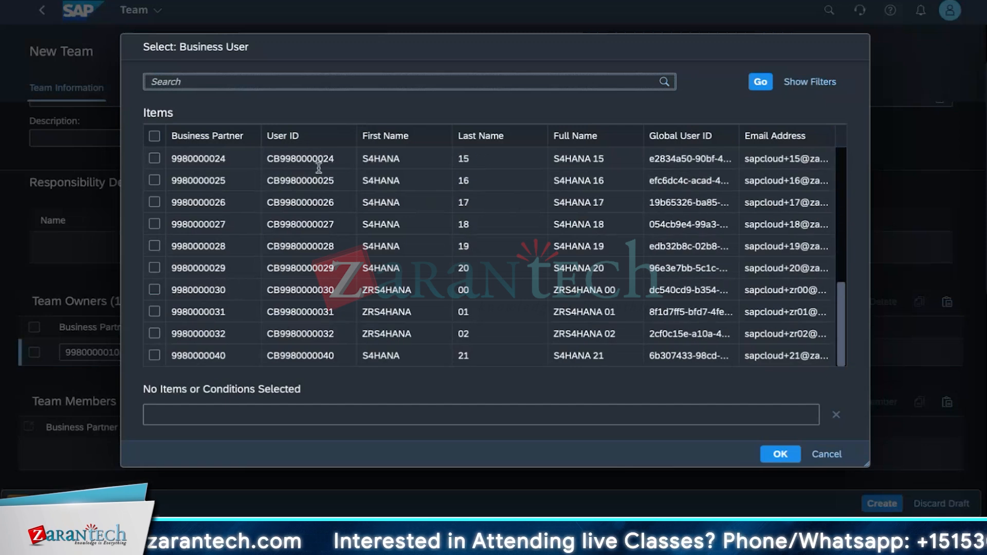
click(824, 456)
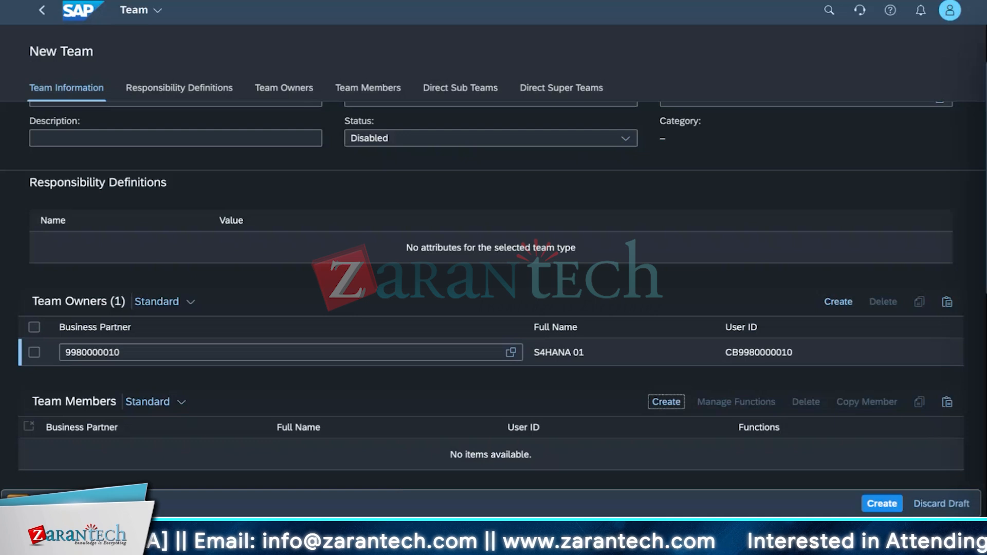
- Search the apps for "Custom Logic" and open the Custom Logic app that is not deprecated, dismissing its system messages
click(836, 12)
text(cust)
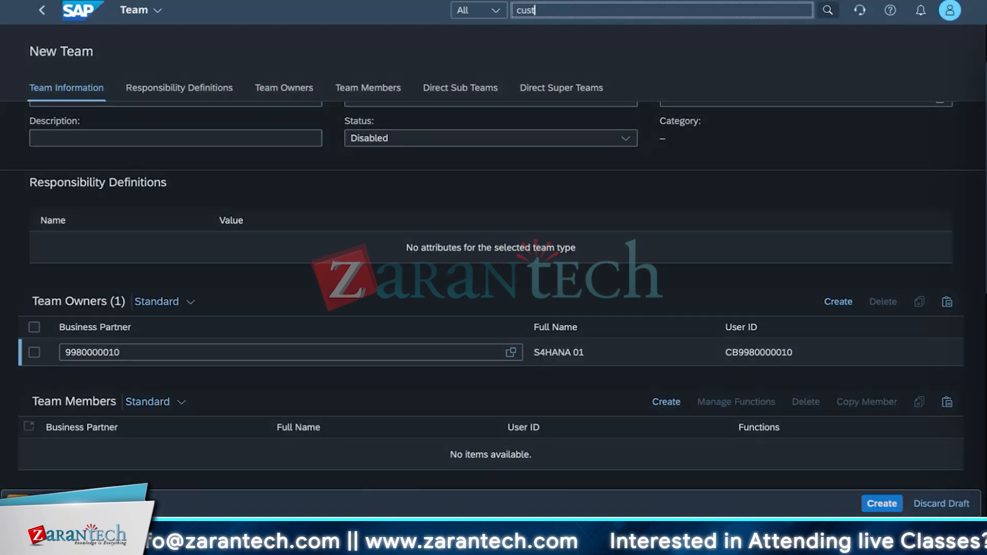
text(om logi)
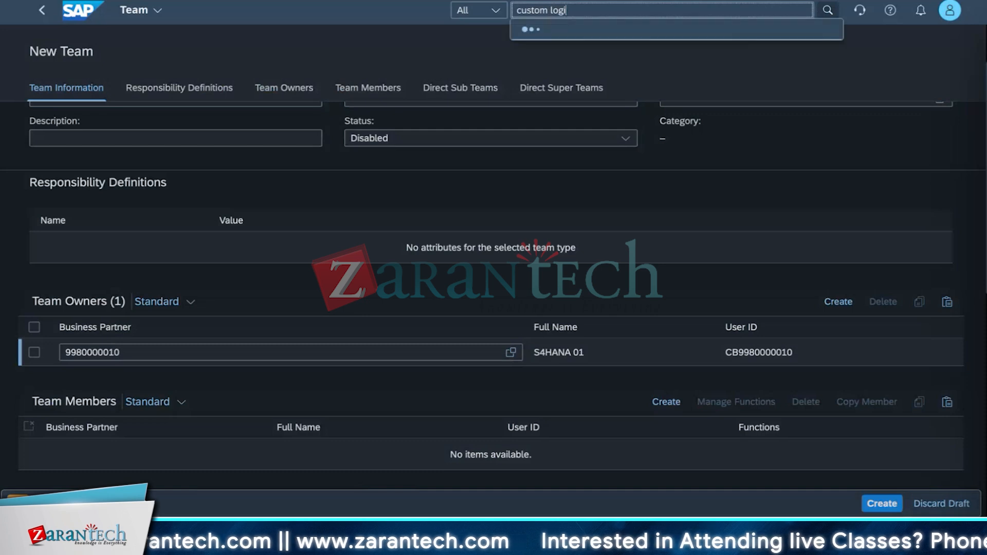
text(v)
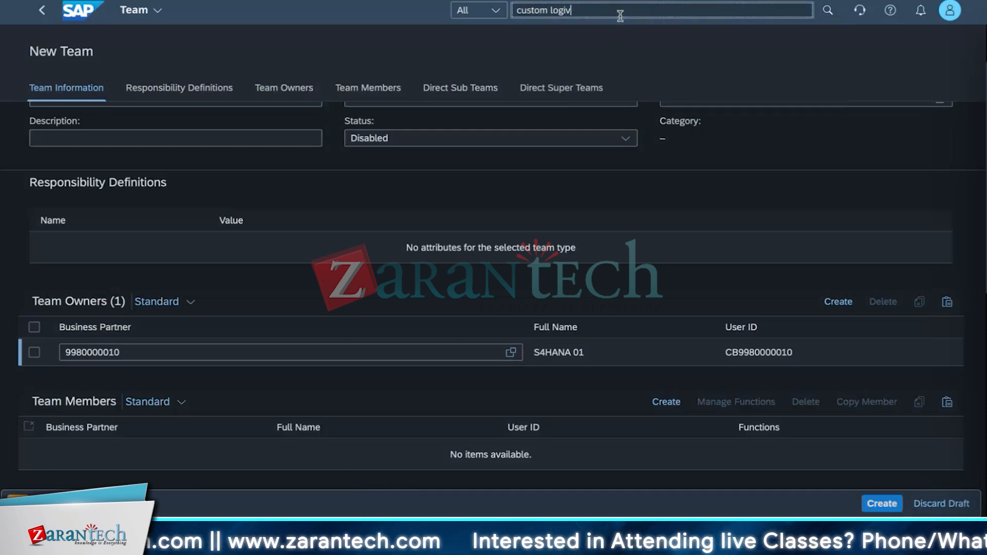
key(BackSpace)
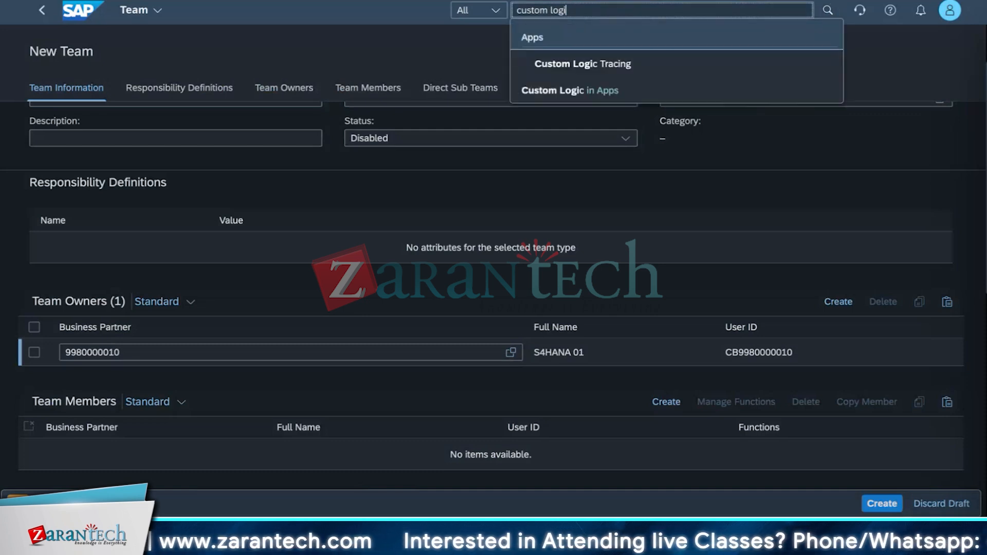
click(589, 91)
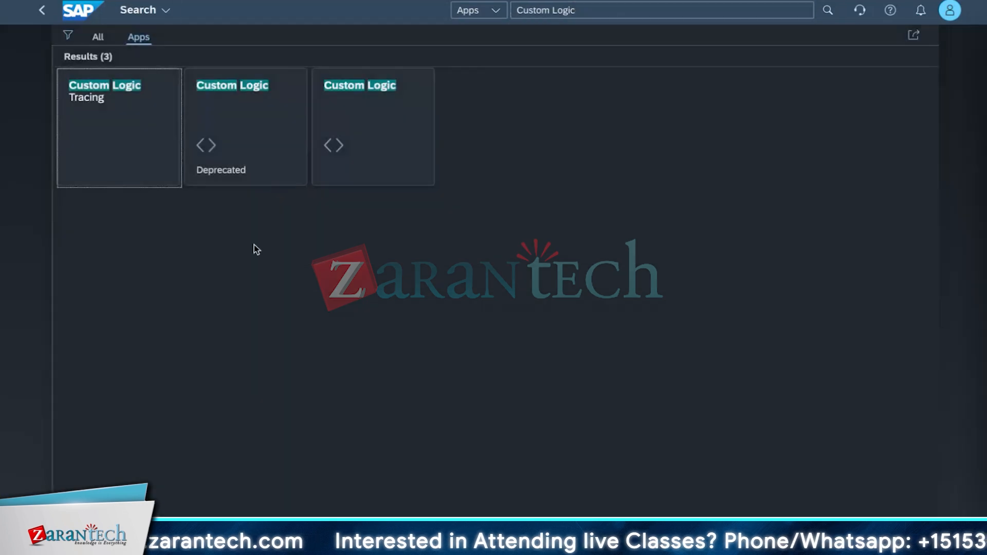
click(355, 107)
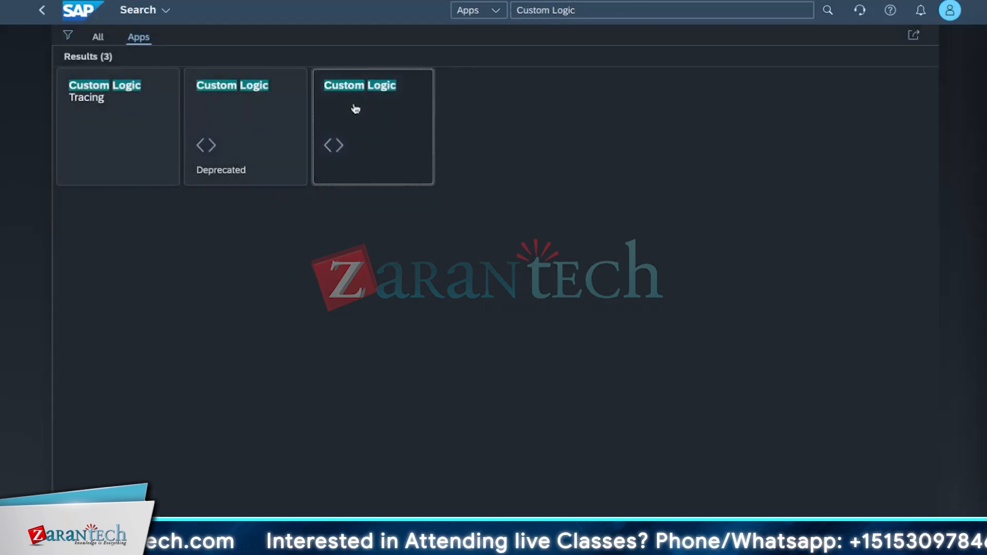
click(356, 109)
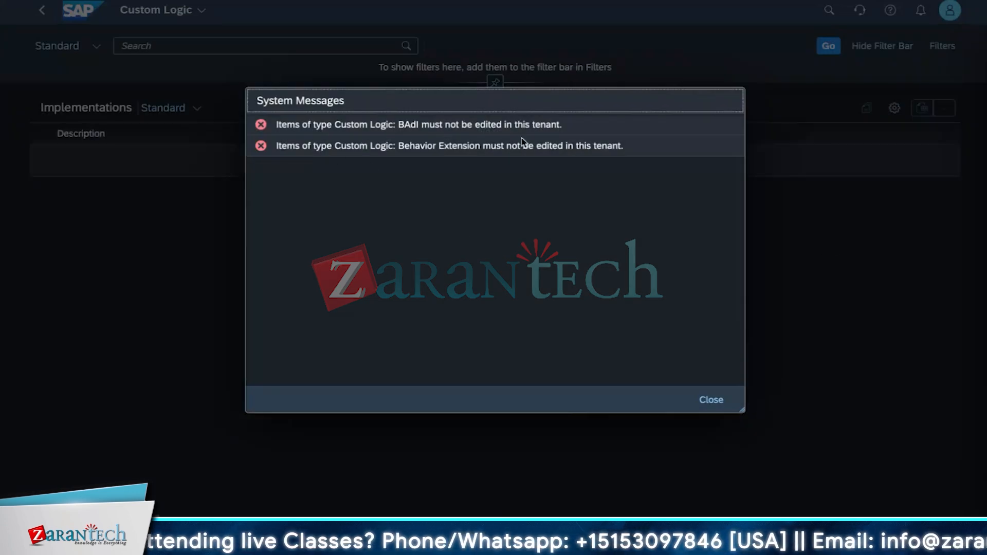
click(712, 400)
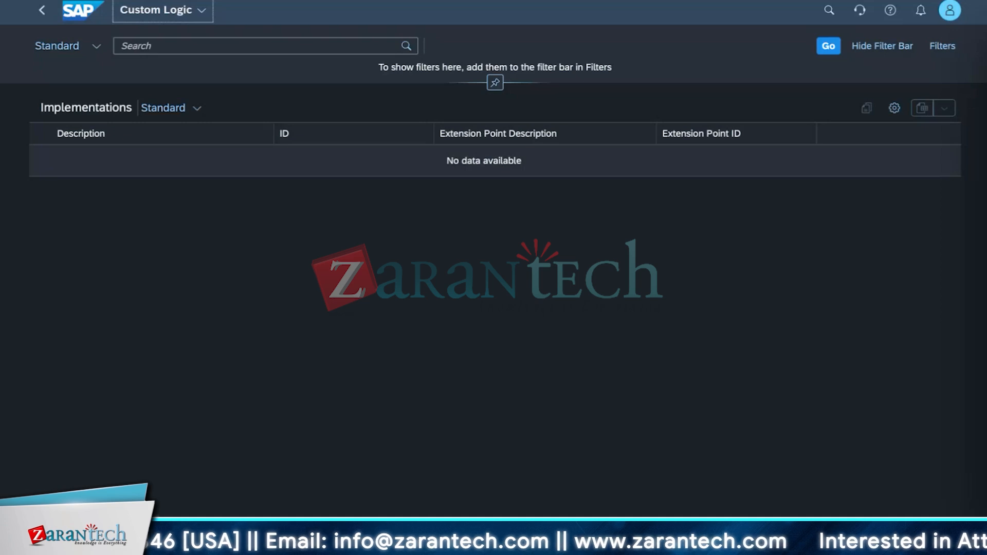
- Return to the home page, search the apps for "manage workflows for" and open Manage Workflows for Supplier Quotations
click(197, 12)
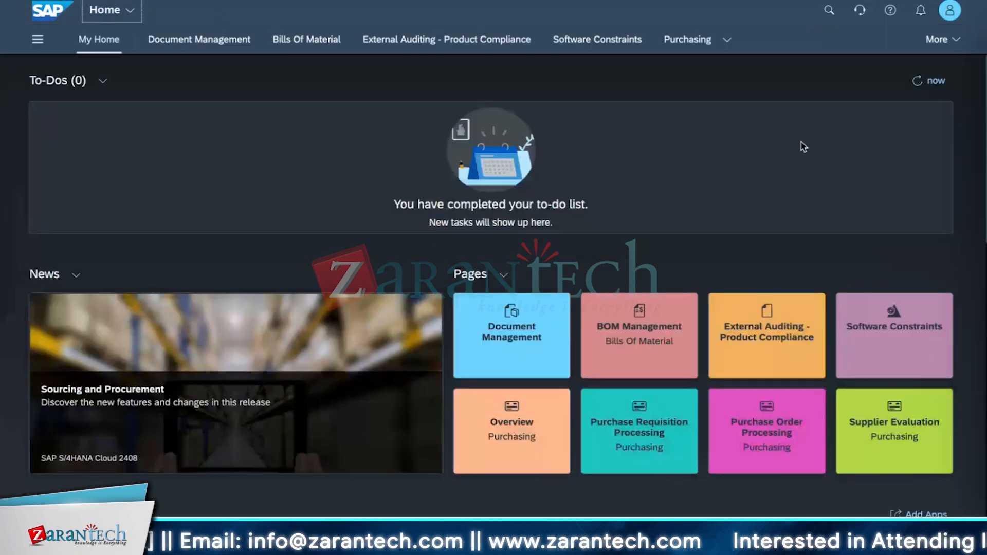
click(829, 10)
text(manage workflows for bud)
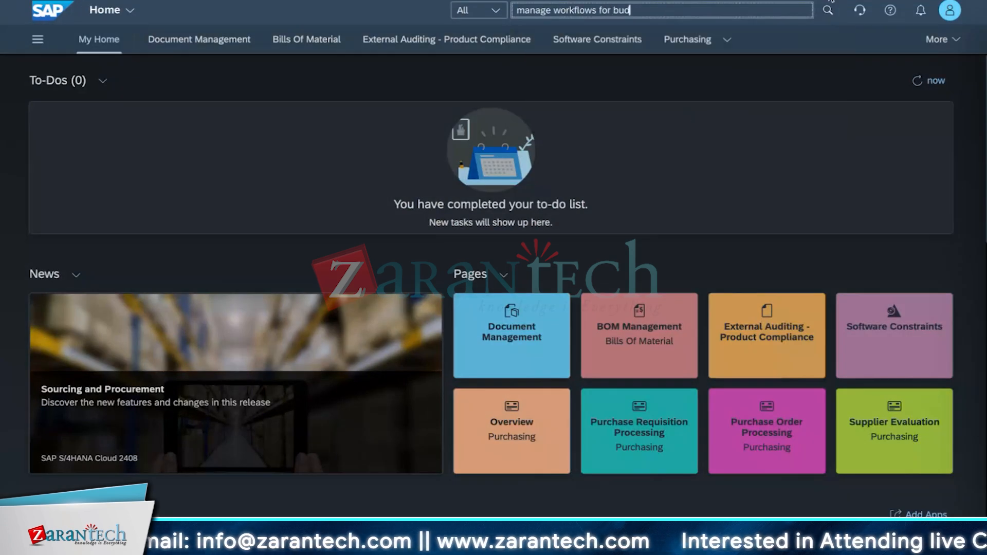
key(BackSpace)
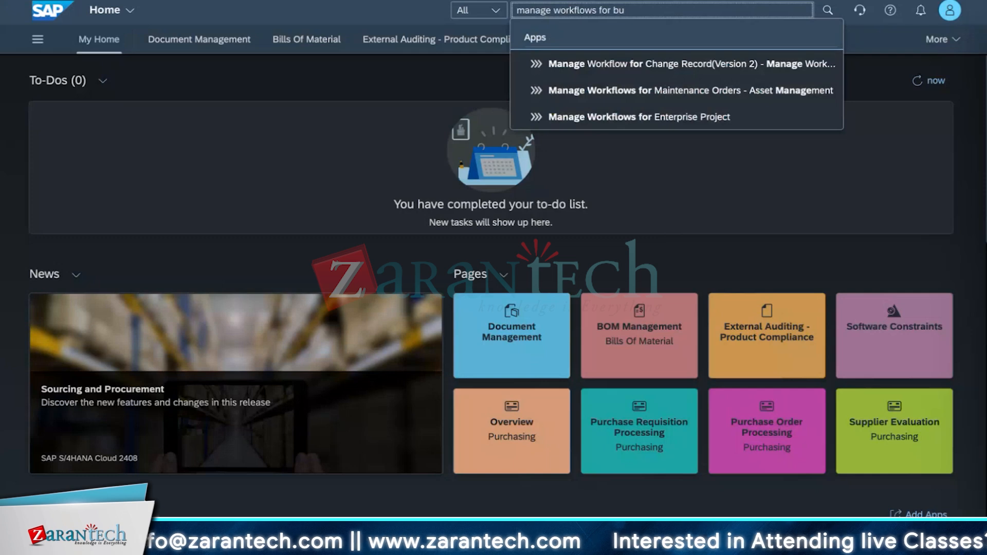
key(BackSpace)
key(BackSpace)
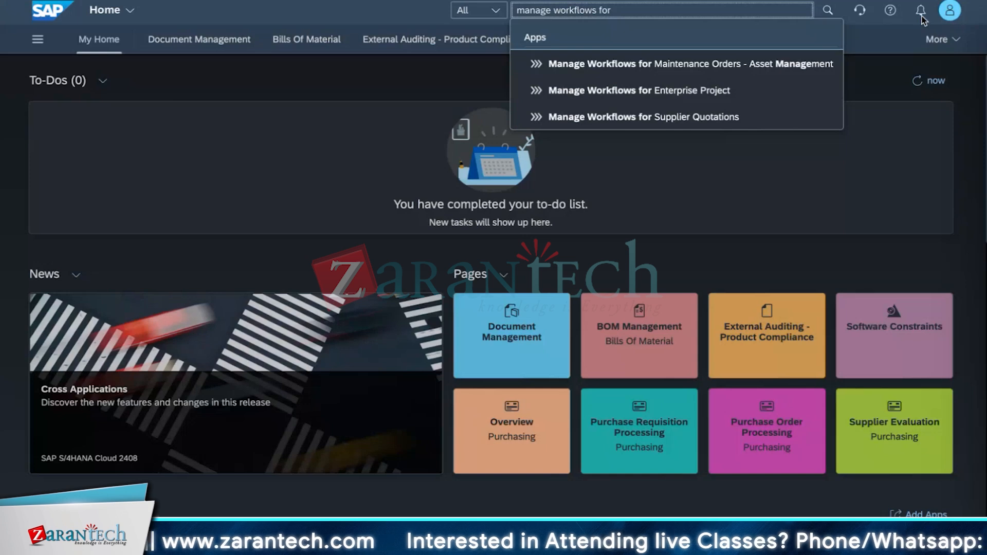
click(636, 121)
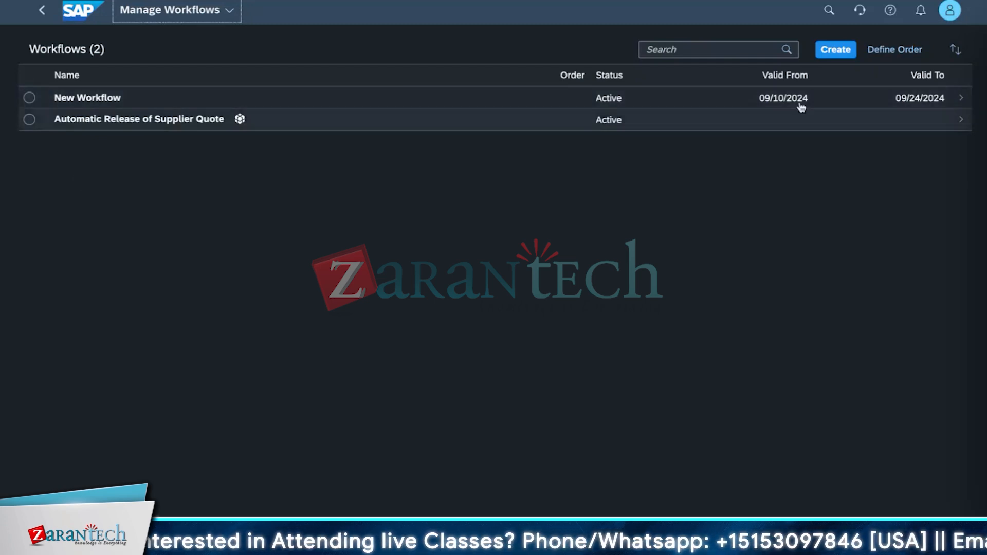
- Start a new supplier quotation workflow and review its header, properties, start conditions and steps sections
click(843, 54)
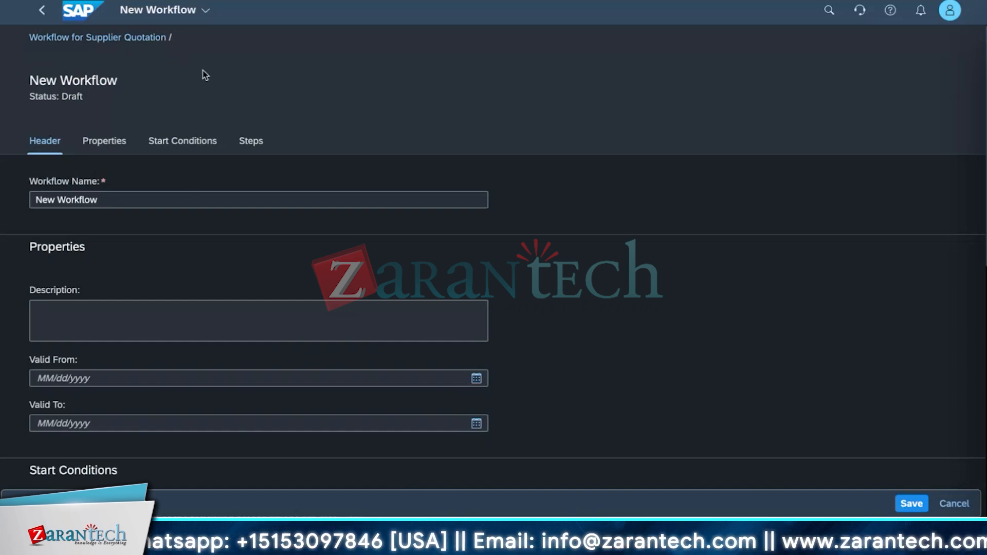
scroll(242, 258, down, 5)
scroll(206, 292, up, 5)
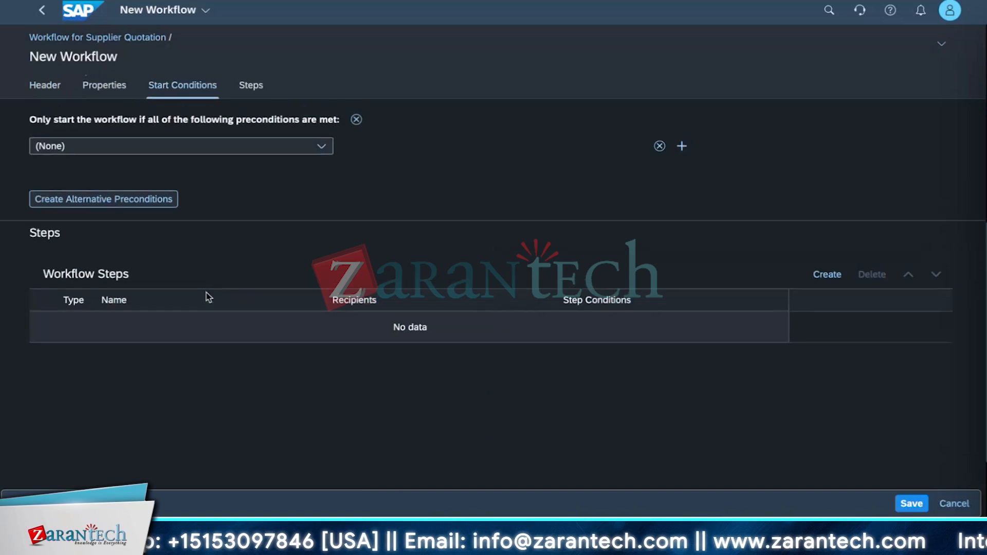
scroll(205, 303, down, 1)
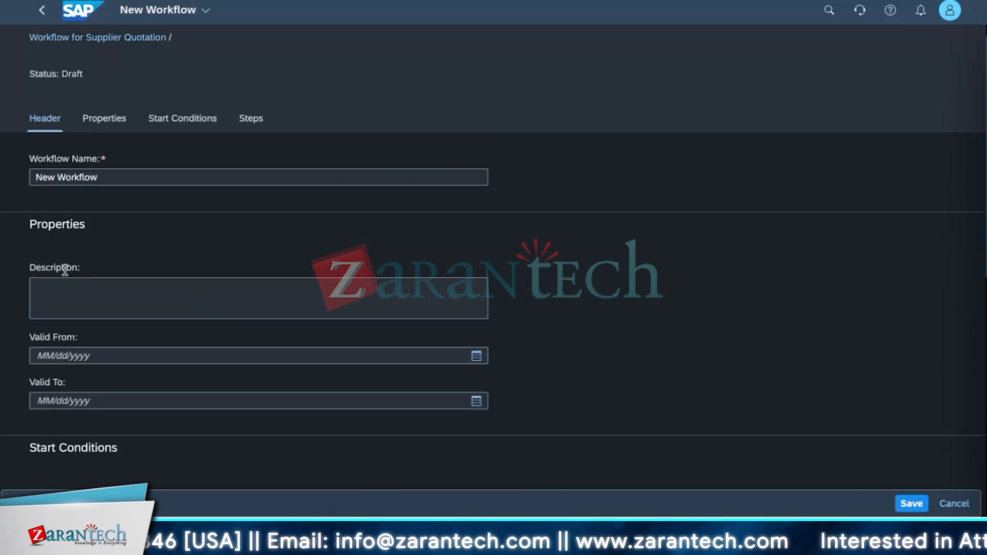
scroll(114, 322, down, 5)
scroll(174, 268, down, 2)
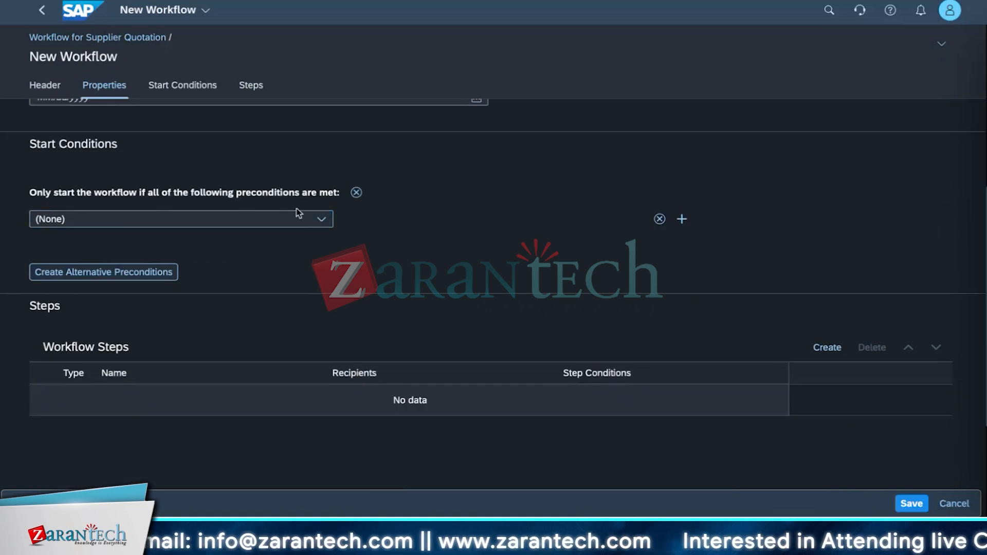
- Try Initiator of Workflow as the start precondition and reset the precondition to (None)
click(321, 220)
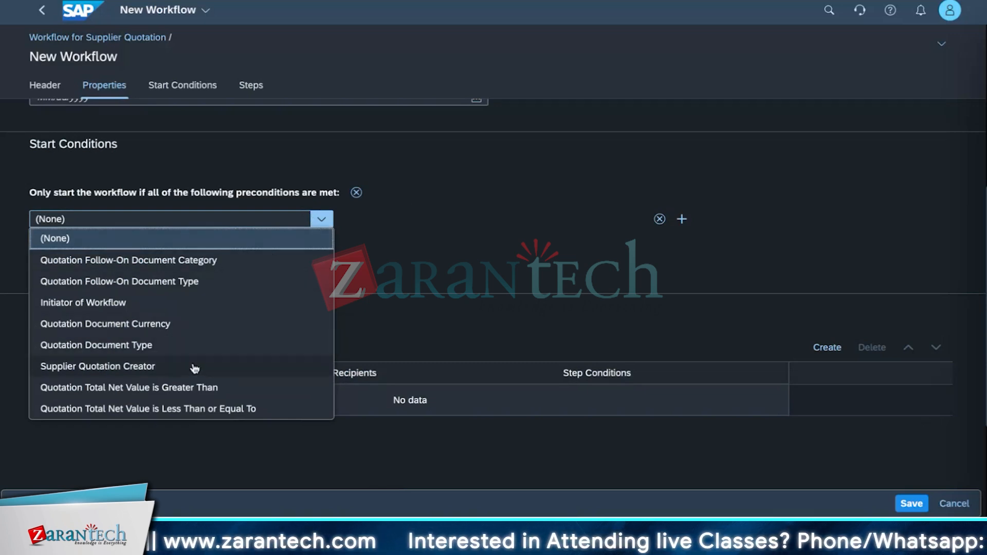
click(208, 307)
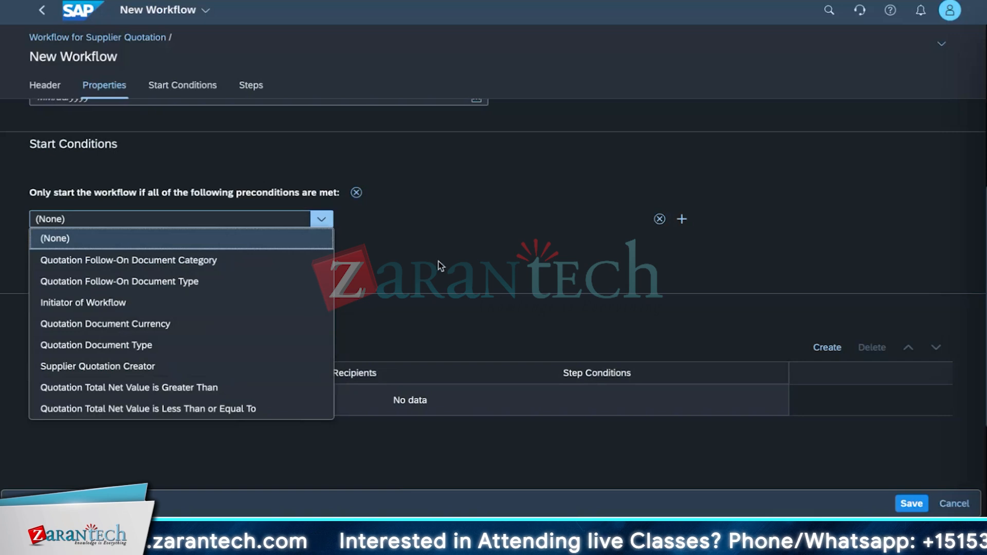
click(170, 306)
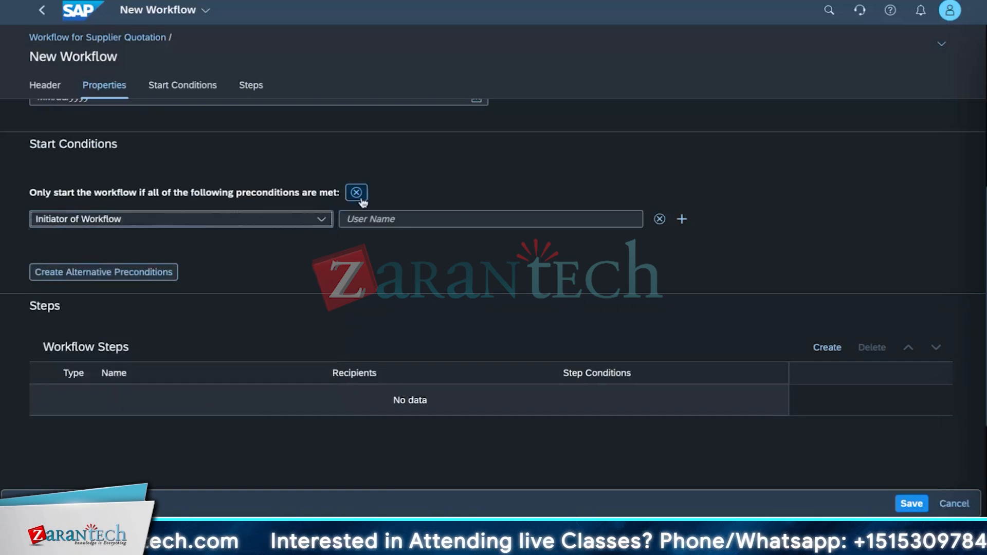
click(475, 224)
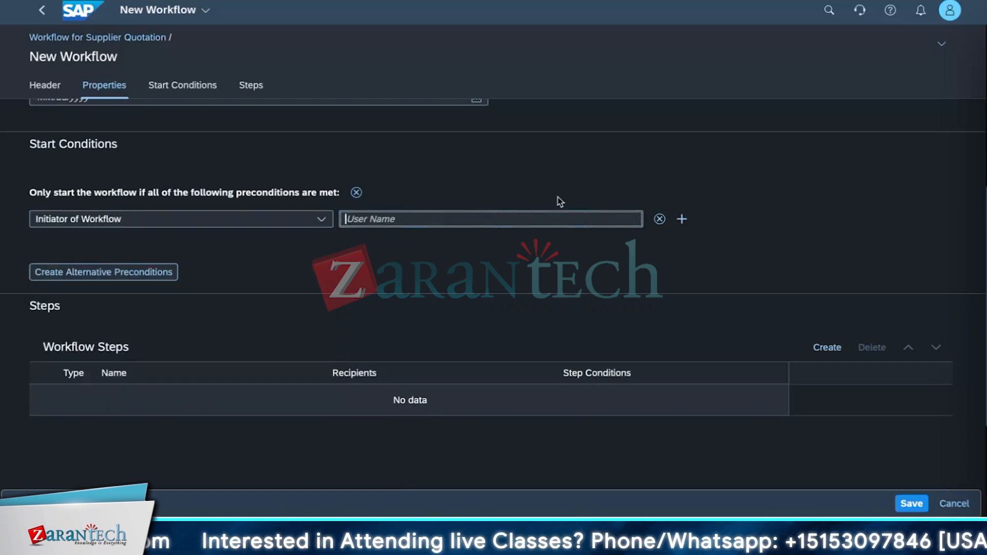
click(314, 224)
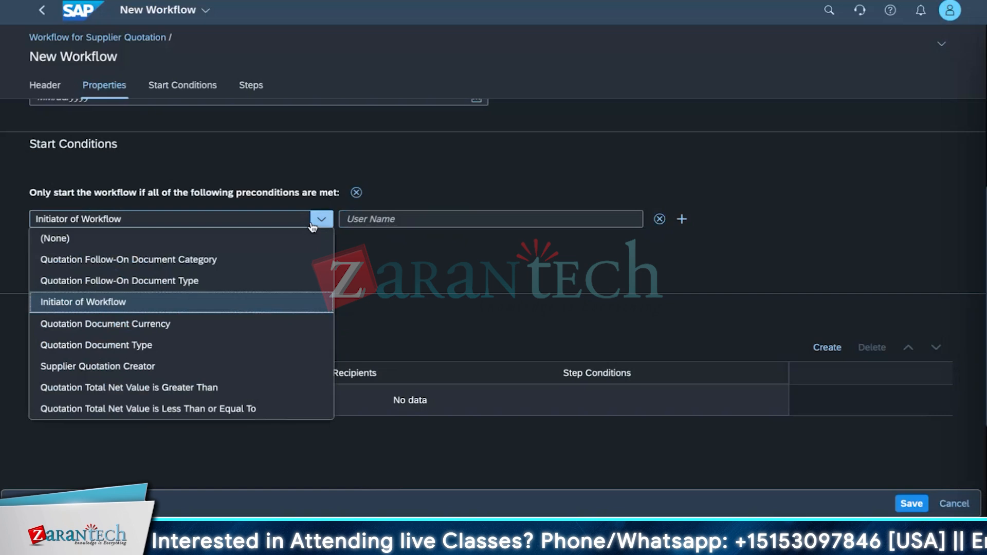
click(200, 239)
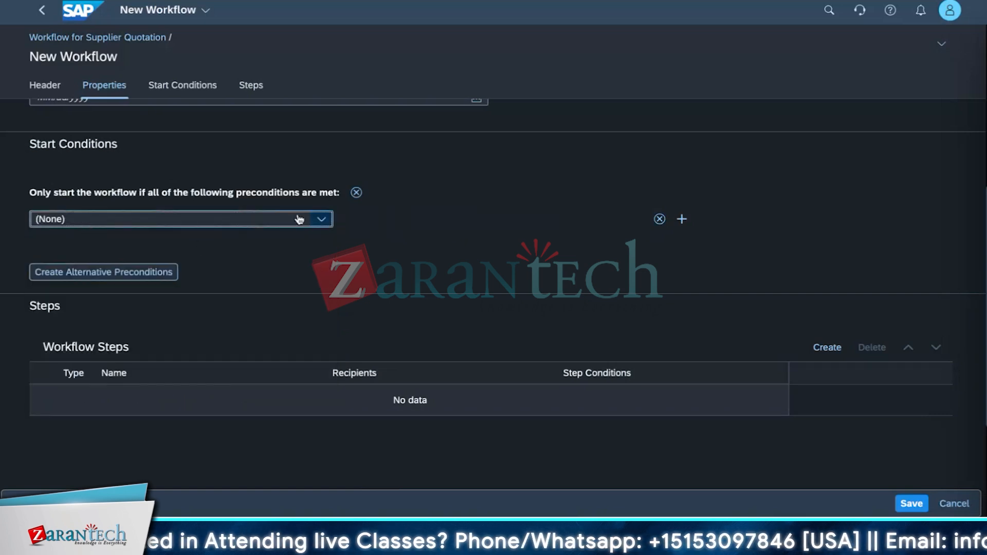
- Set the workflow's start precondition to Supplier Quotation Creator and go to its user name entry
click(319, 220)
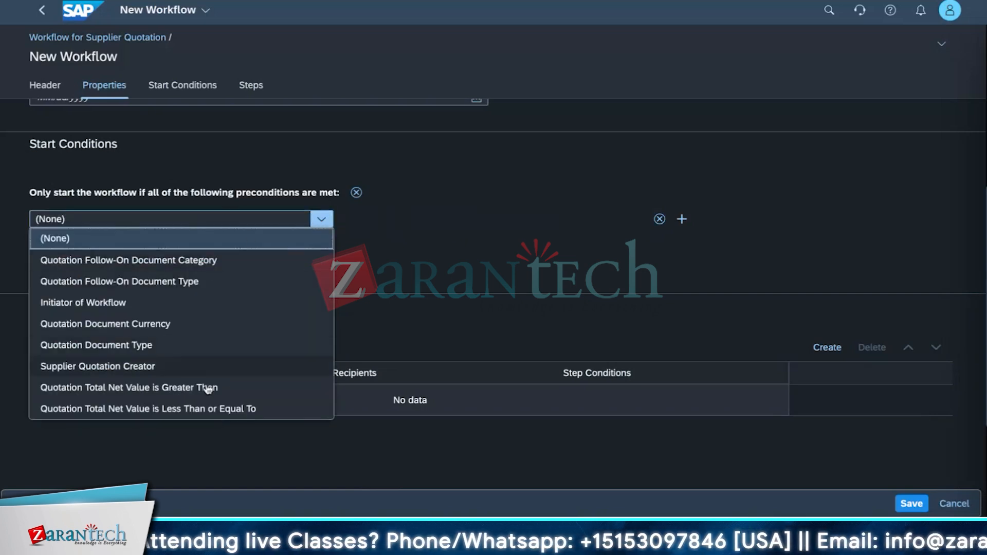
click(115, 369)
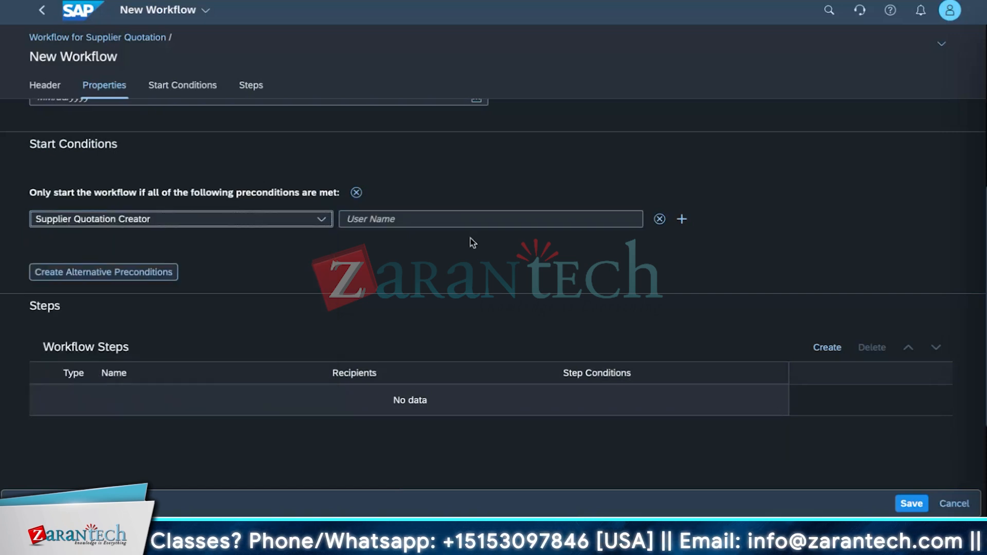
click(483, 220)
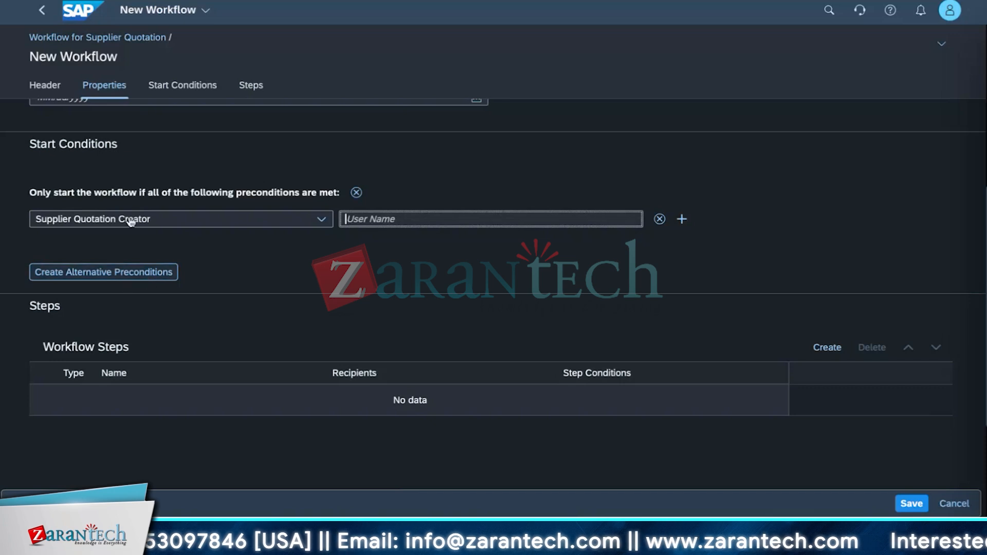
- Add an alternative precondition group, try Initiator of Workflow in it and clear that condition
click(124, 276)
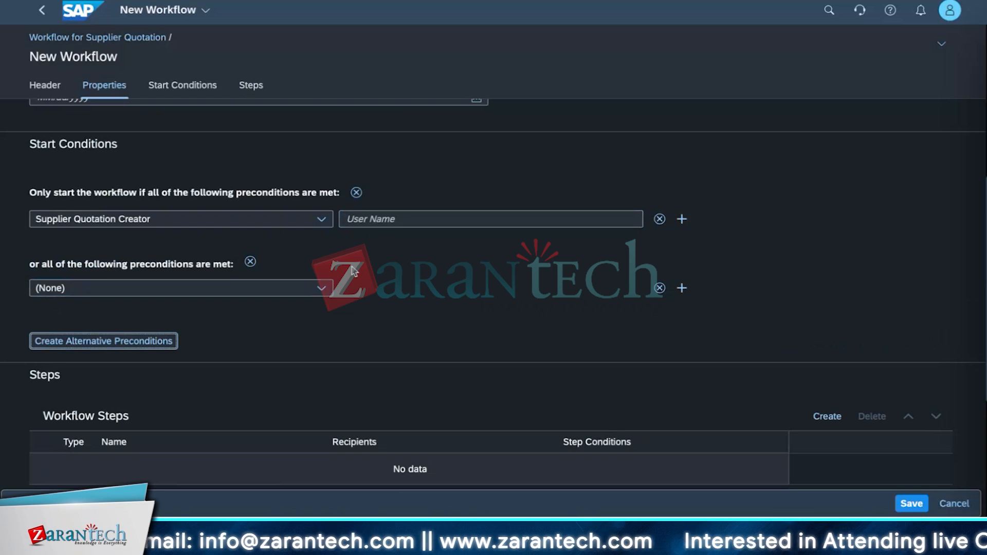
click(322, 289)
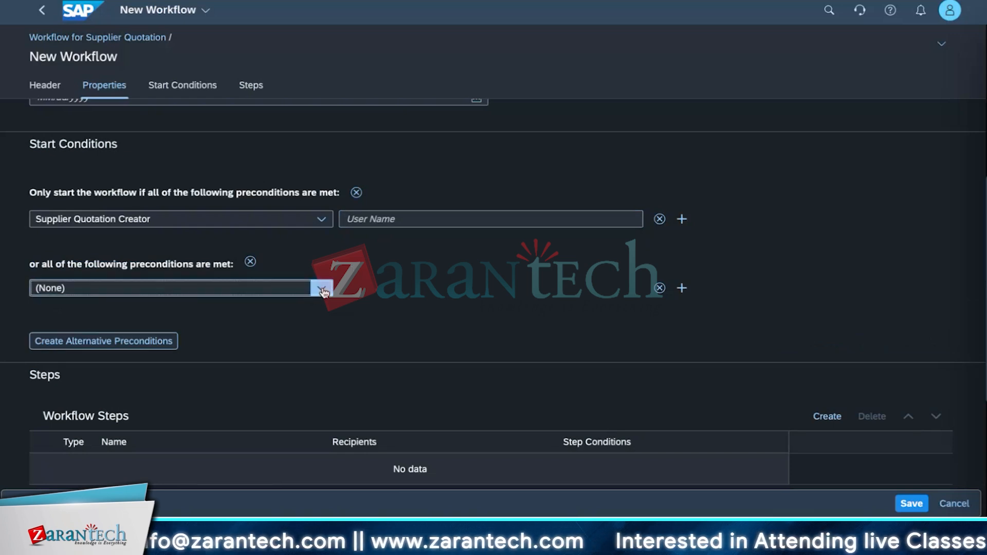
click(159, 371)
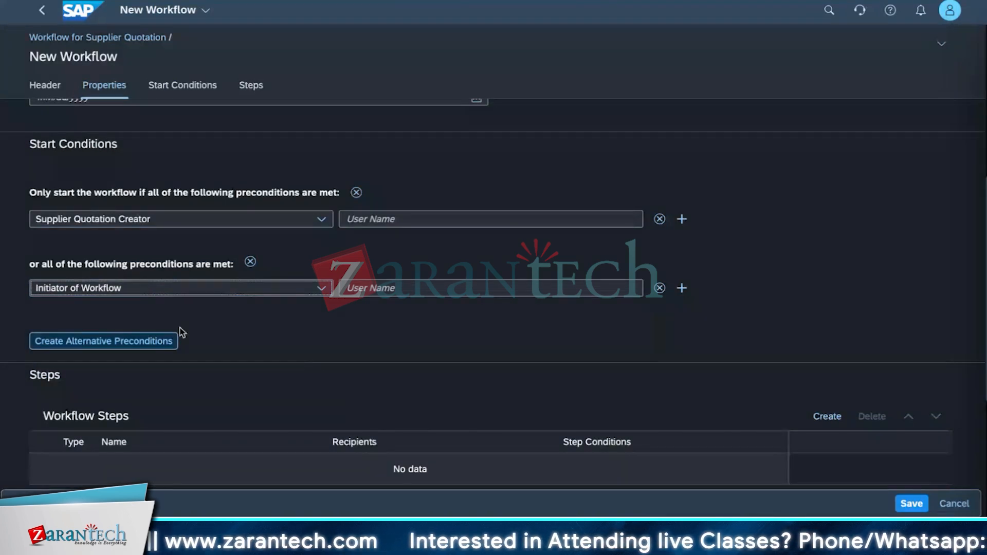
click(659, 287)
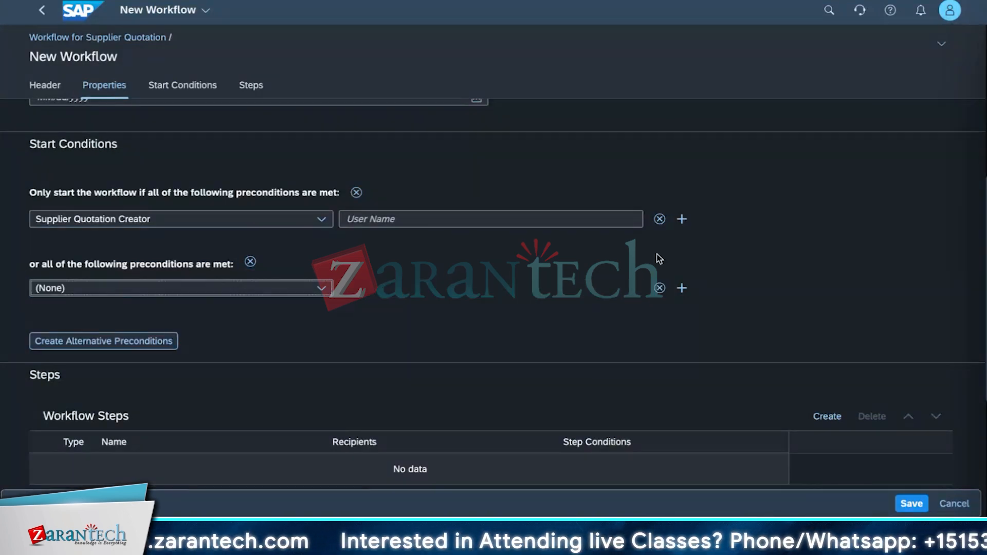
- Clear the Supplier Quotation Creator condition from the workflow's first group of start preconditions
click(659, 220)
scroll(202, 343, down, 3)
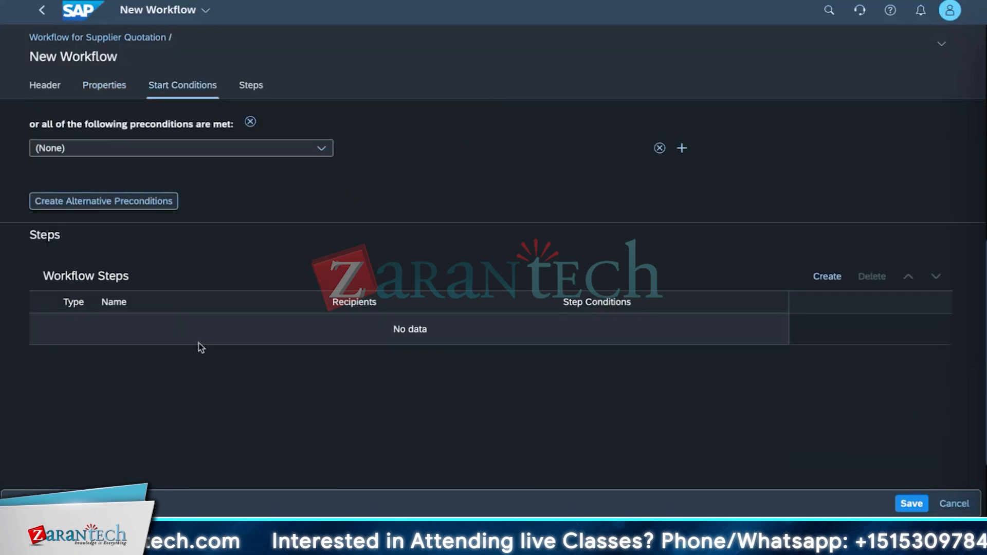
scroll(162, 378, up, 8)
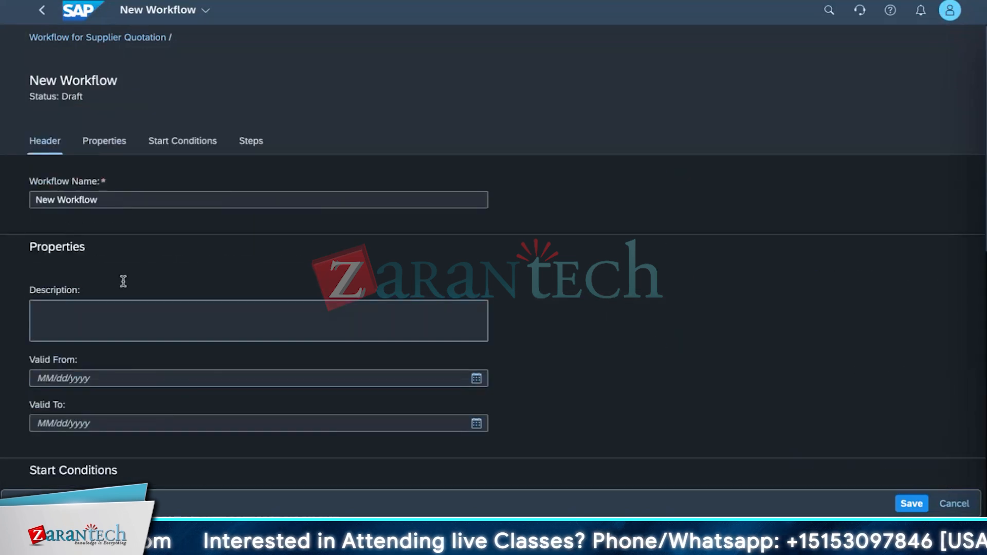
- Set the workflow's validity from 10/09/2024 to 10/29/2024 and try to save it
scroll(115, 311, down, 1)
click(476, 320)
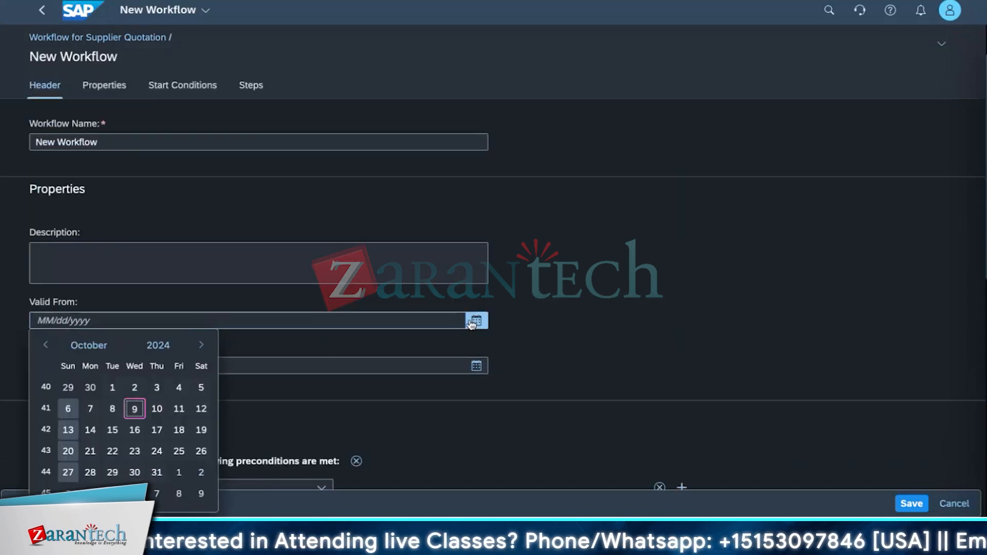
click(135, 409)
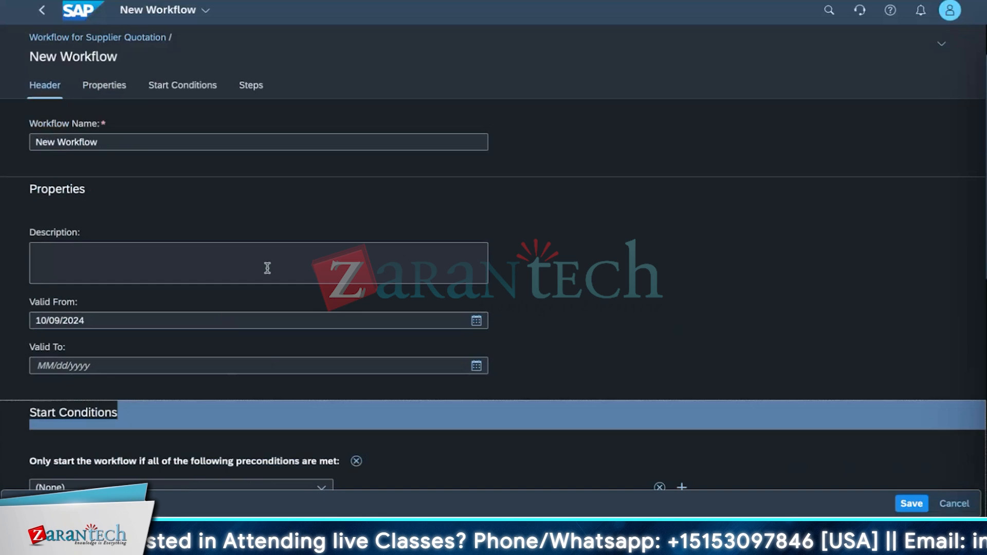
click(477, 366)
click(112, 315)
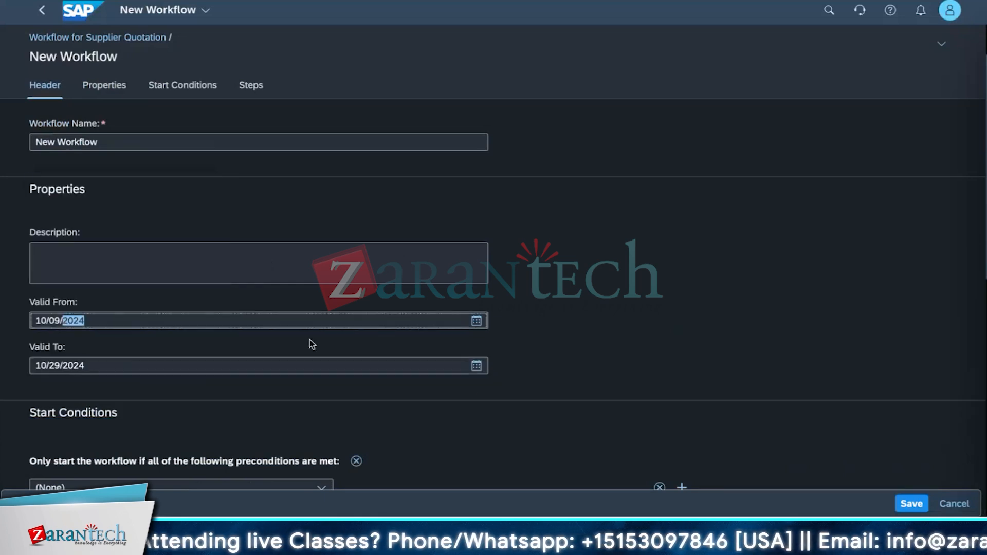
click(901, 504)
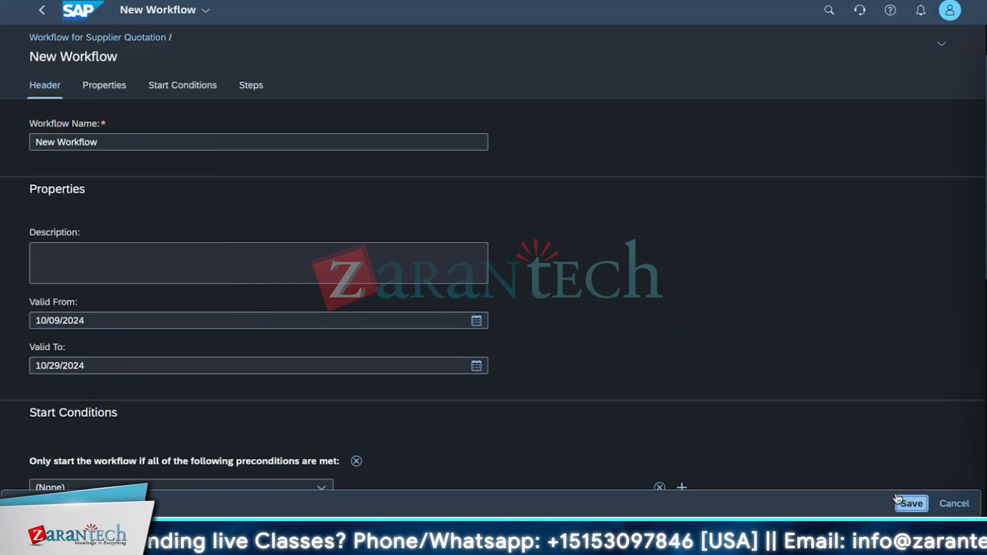
- Add a new step to the workflow, look through its sections and name it step1
click(108, 91)
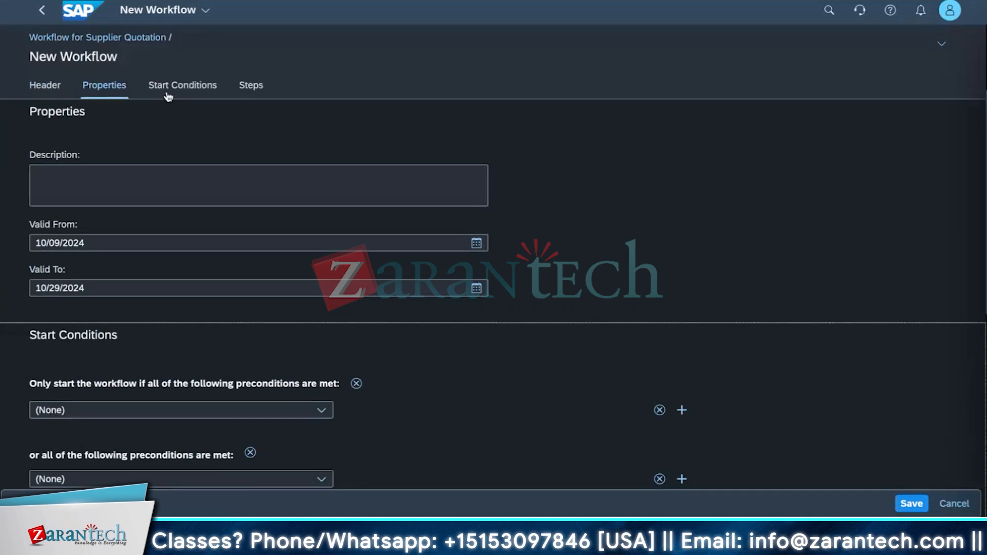
click(248, 93)
click(826, 155)
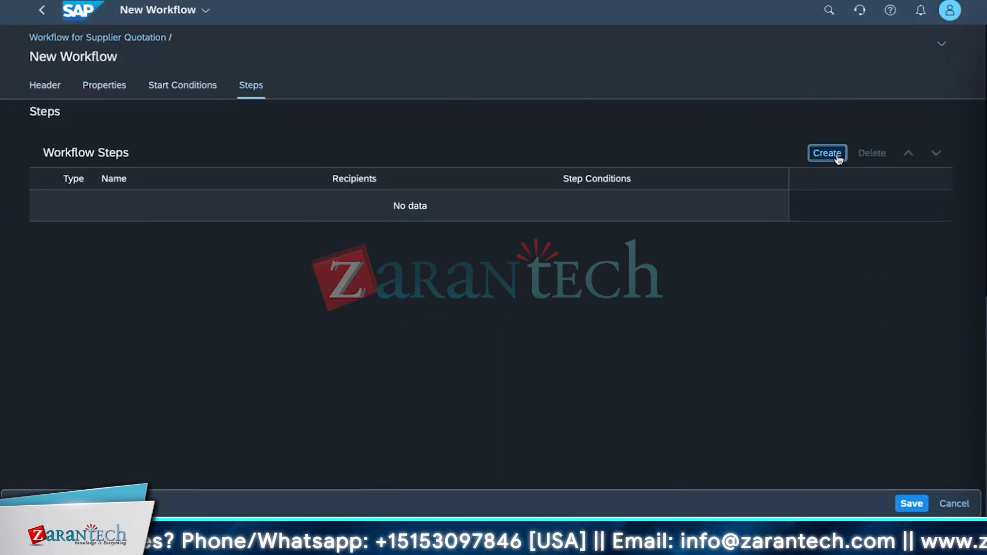
click(109, 149)
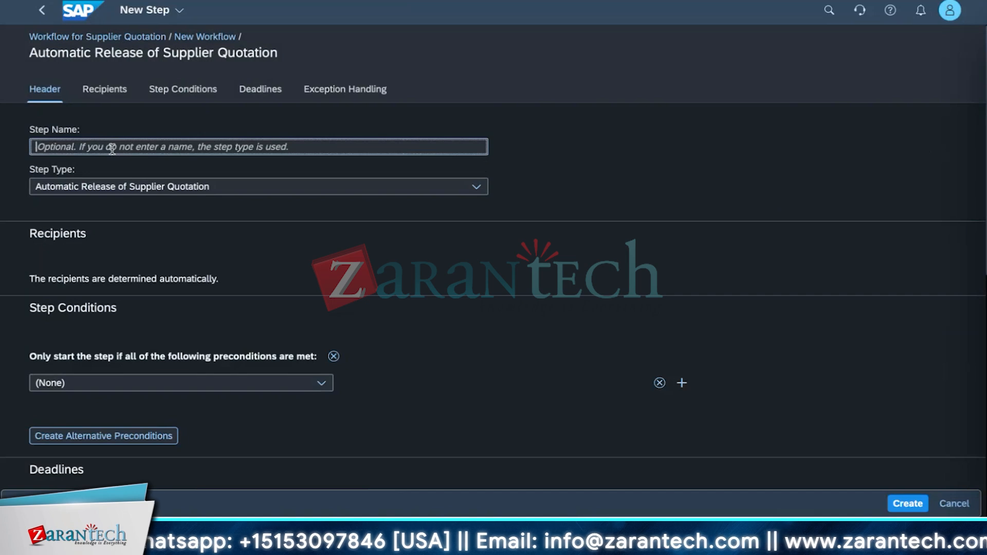
scroll(150, 382, down, 5)
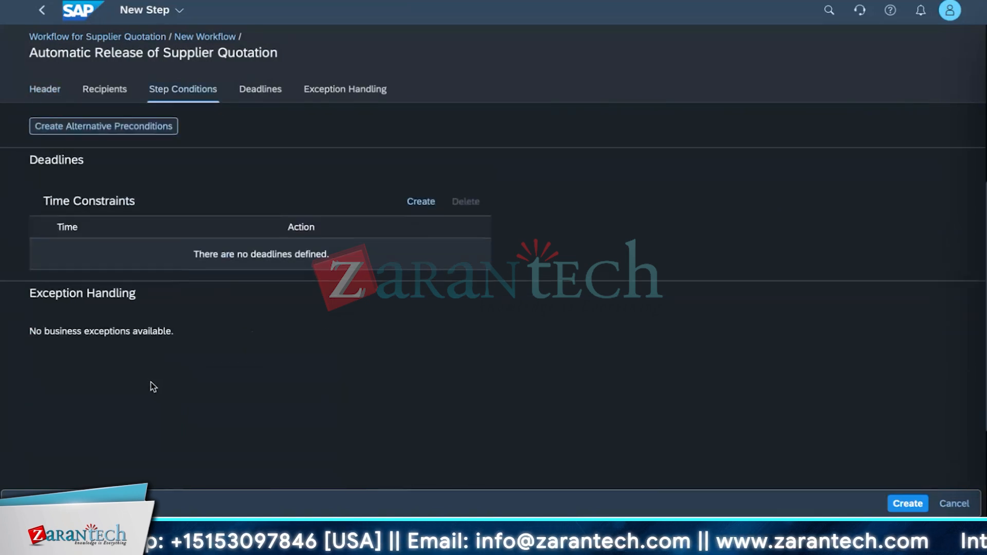
scroll(150, 381, up, 4)
scroll(150, 382, up, 2)
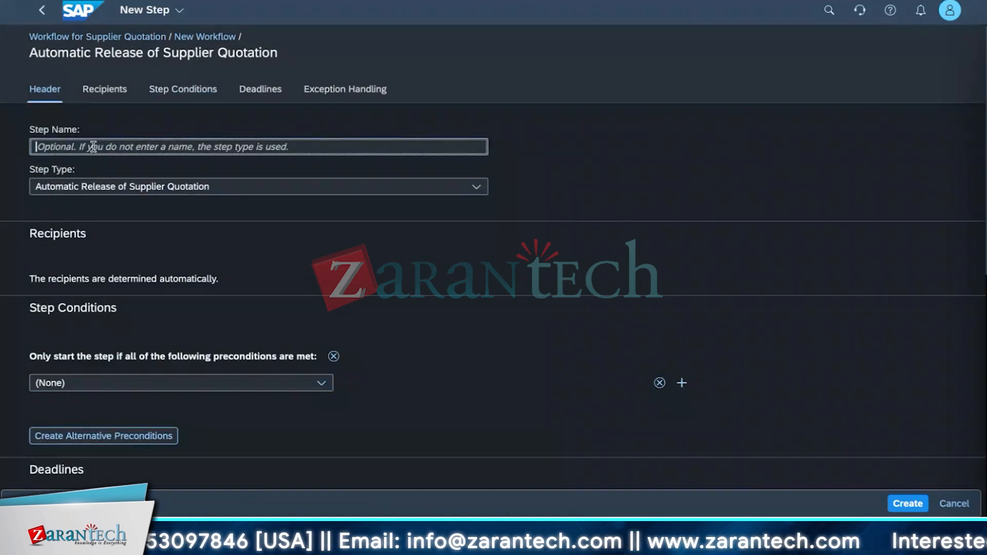
text(step1)
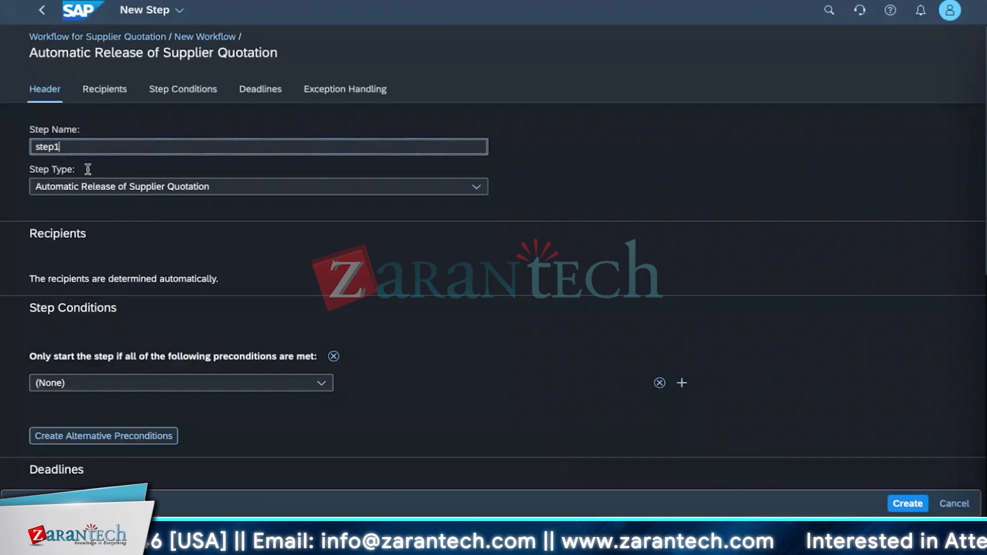
key(Tab)
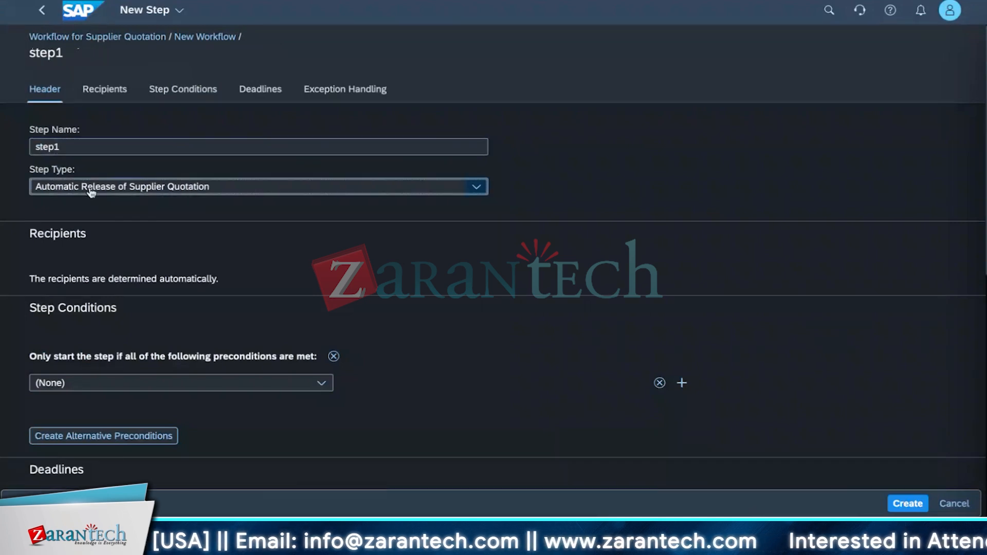
- Set the step type to Release of Supplier Quotation and its priority to Low
click(476, 187)
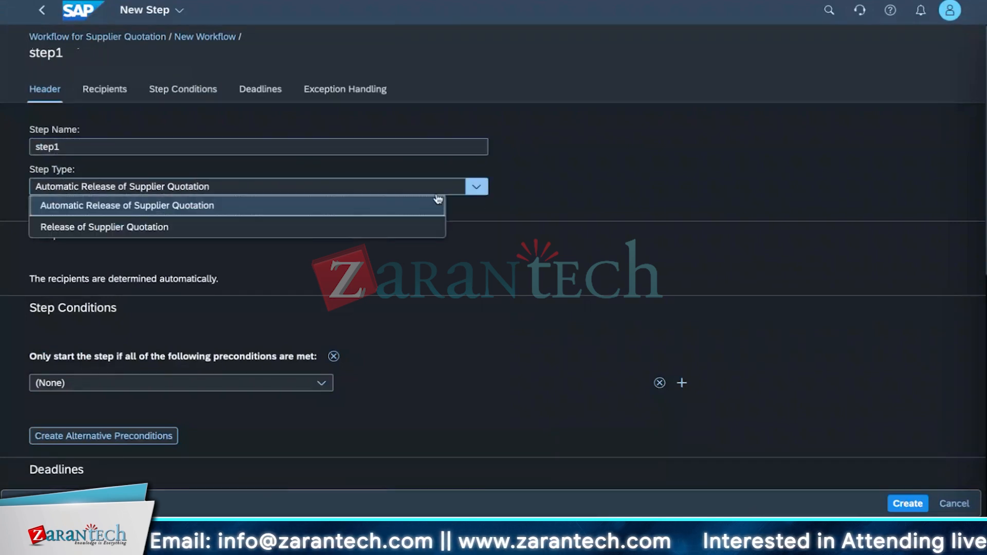
click(102, 228)
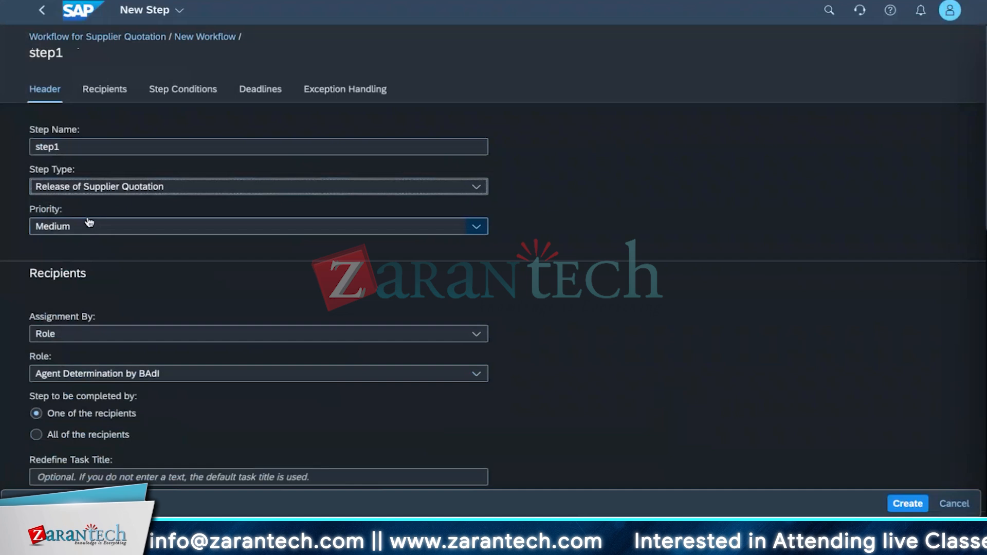
click(183, 194)
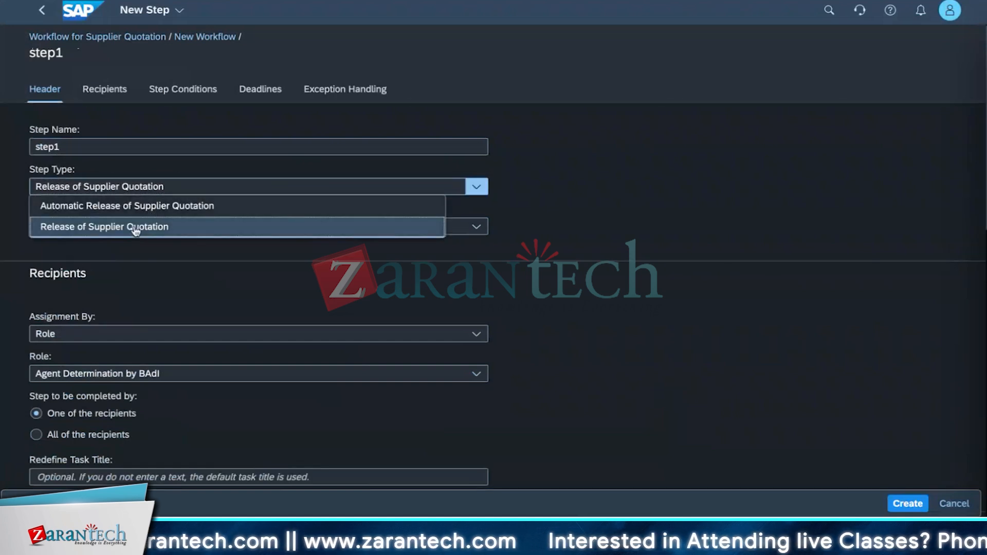
click(104, 228)
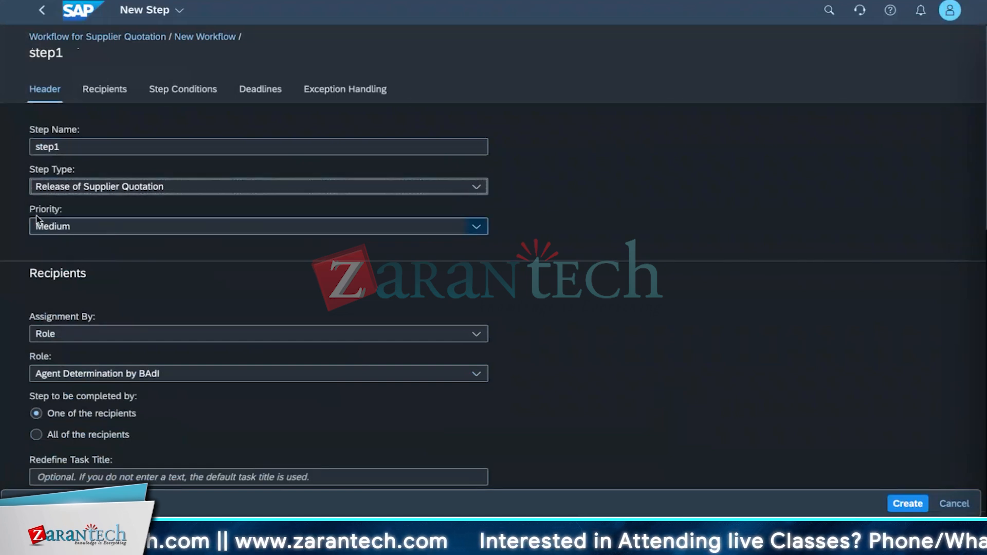
click(307, 228)
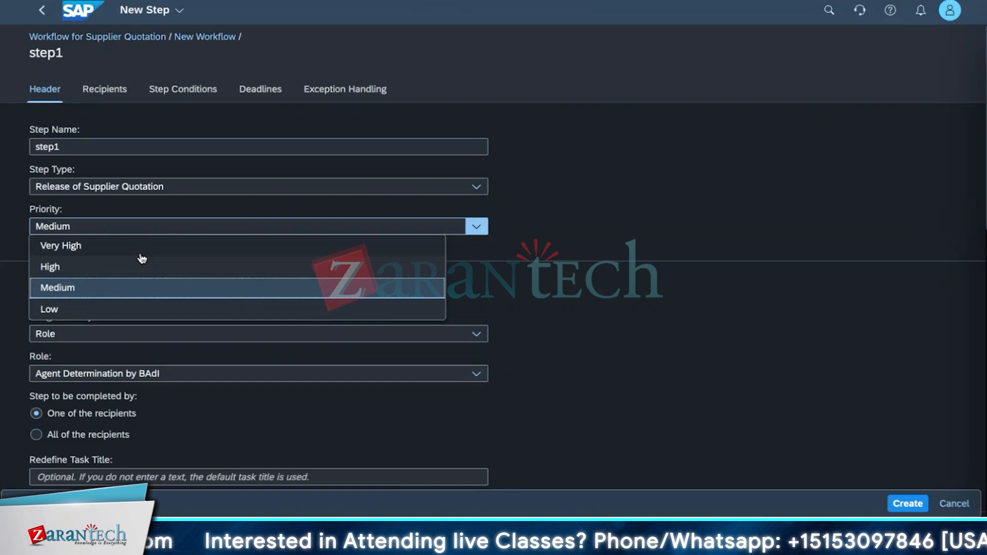
click(93, 308)
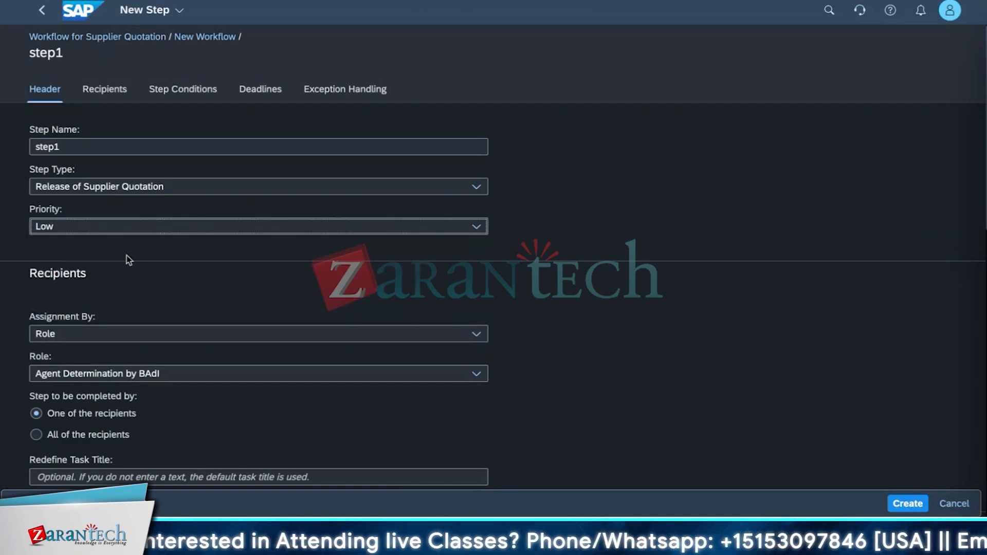
- Try assigning the step's recipients by User with a quotation approver search, and return the assignment to Role
scroll(132, 283, down, 2)
click(87, 251)
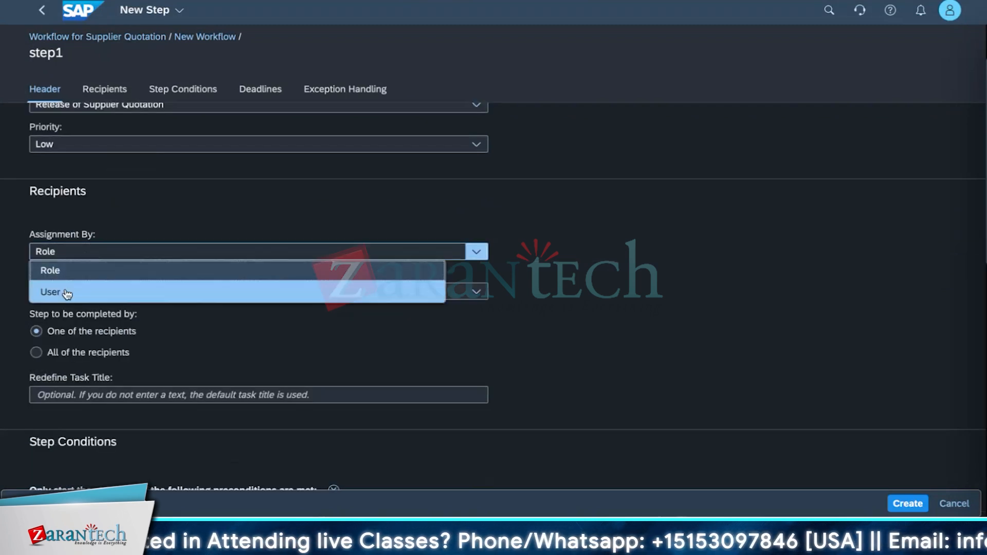
click(67, 294)
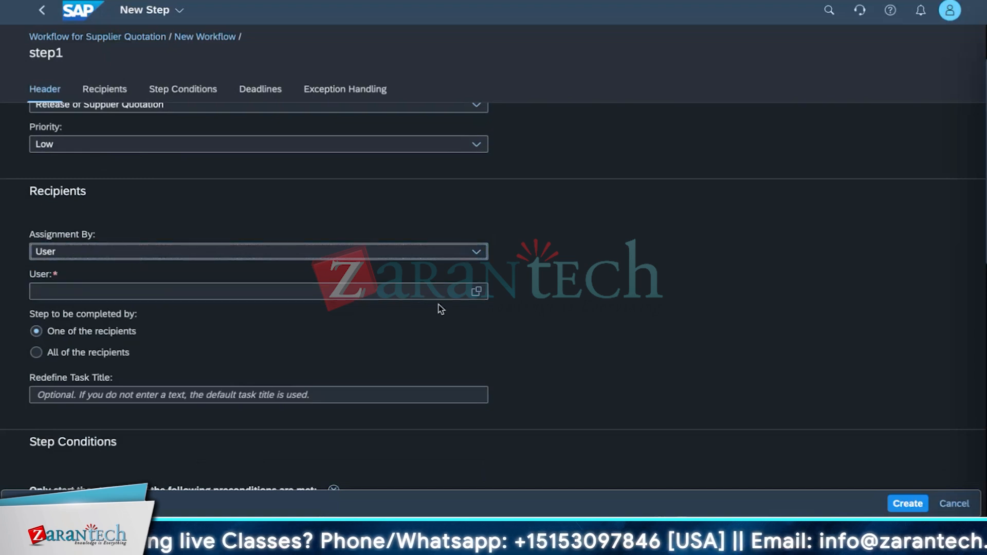
click(476, 292)
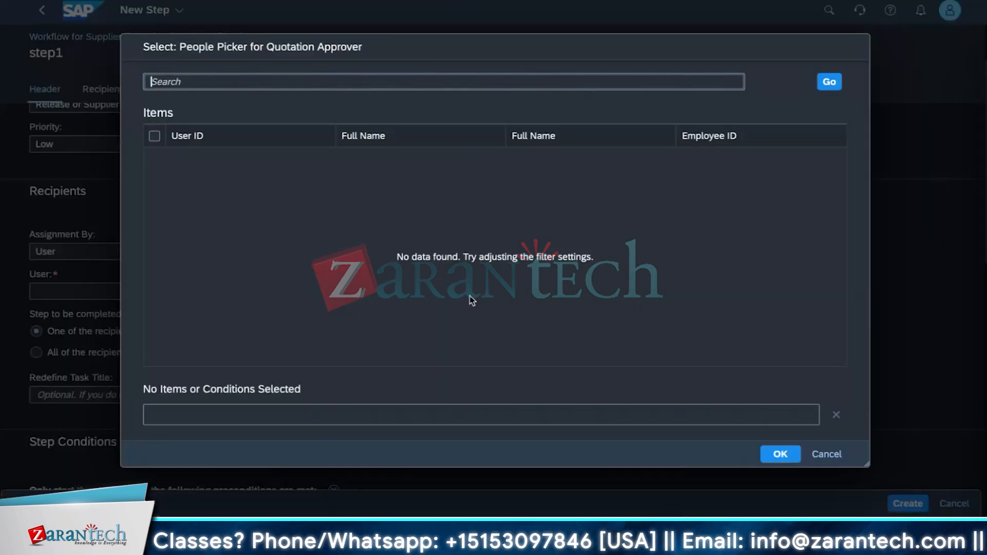
click(828, 87)
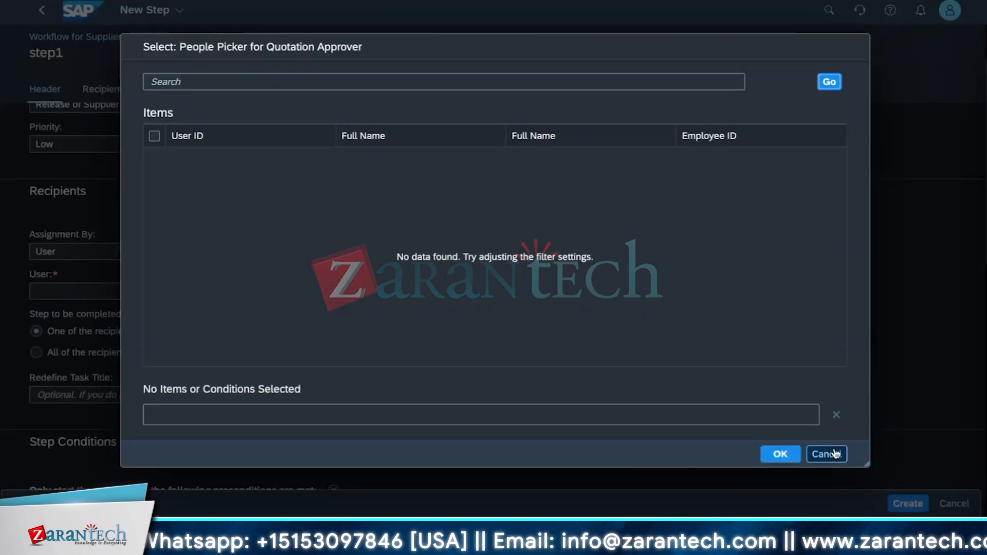
click(827, 454)
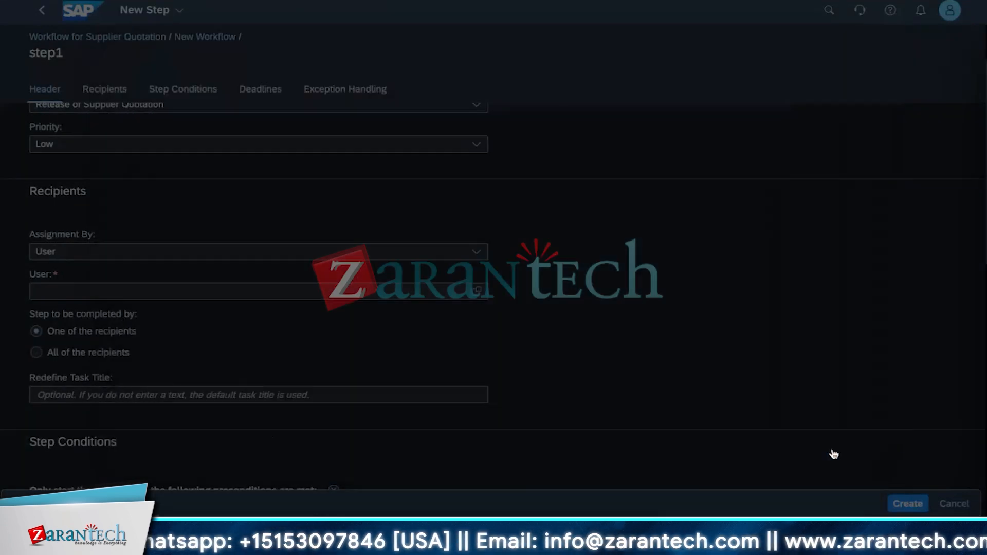
click(476, 251)
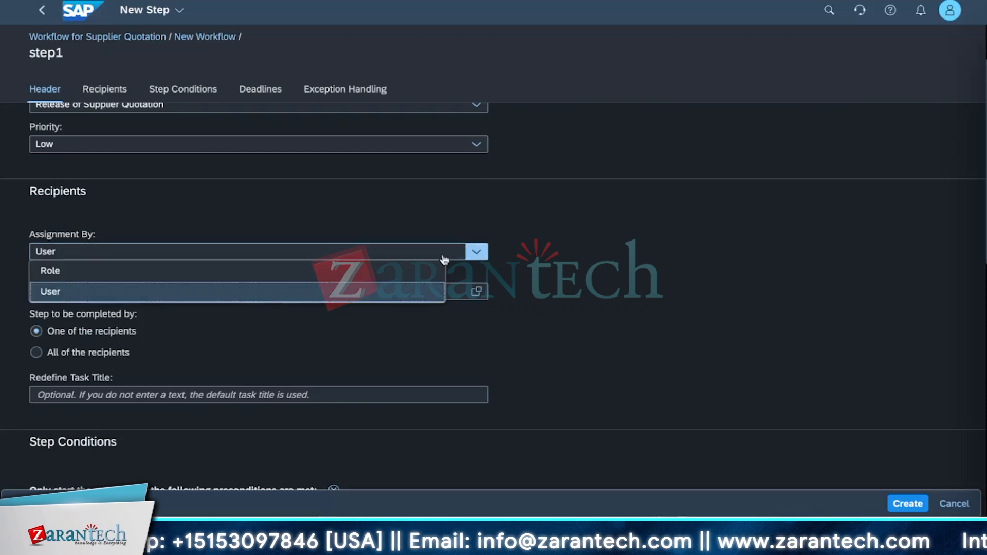
click(145, 271)
- Try Manager of Last Approver as the recipient role and return the role to Agent Determination by BAdI
click(145, 297)
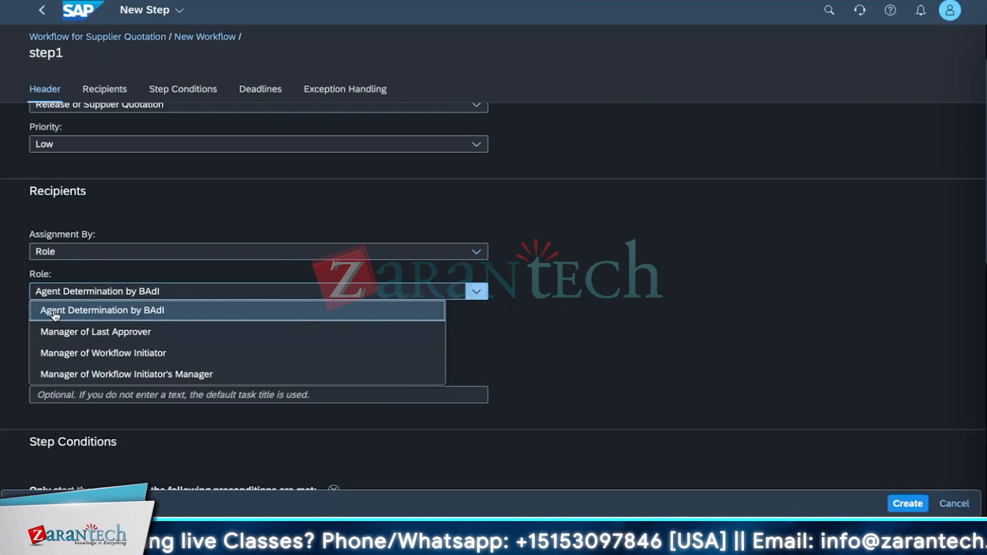
click(135, 334)
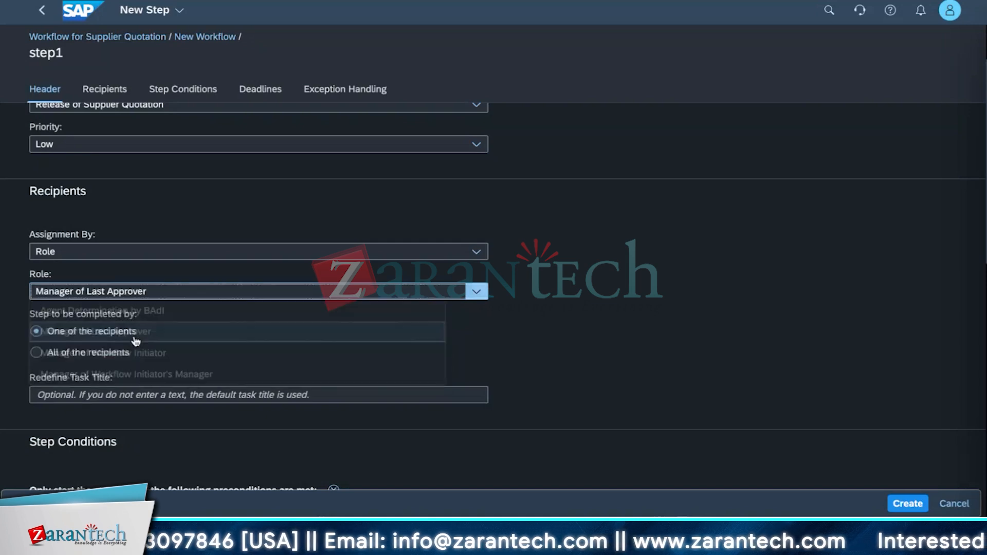
click(129, 292)
click(129, 312)
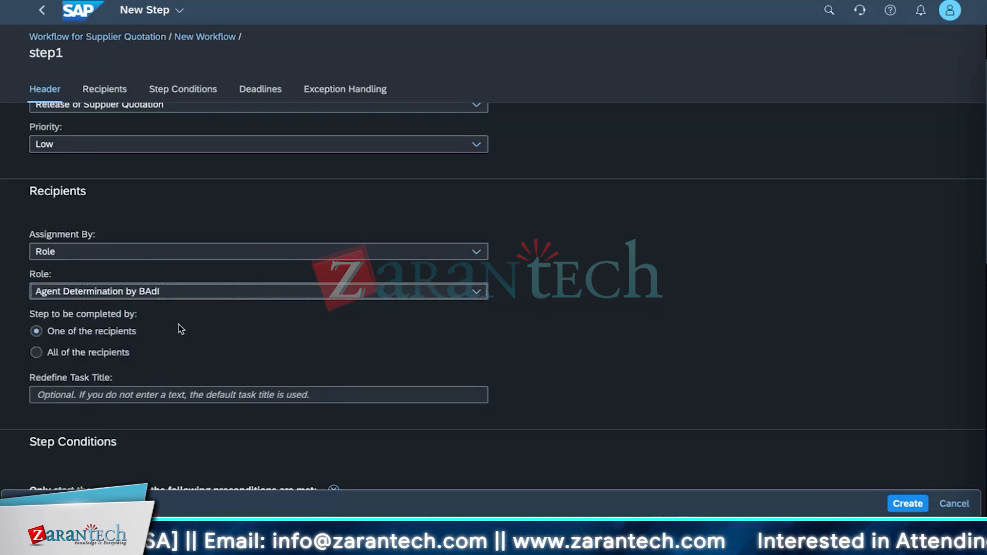
- For a rejected supplier quote, set the required action to Do nothing and the action result to Continue
scroll(173, 368, down, 3)
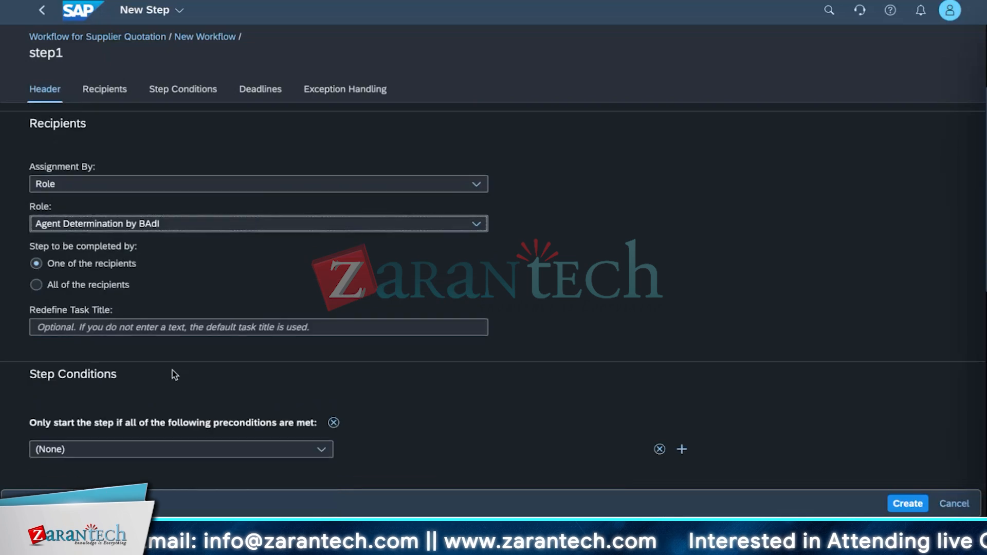
scroll(171, 371, down, 5)
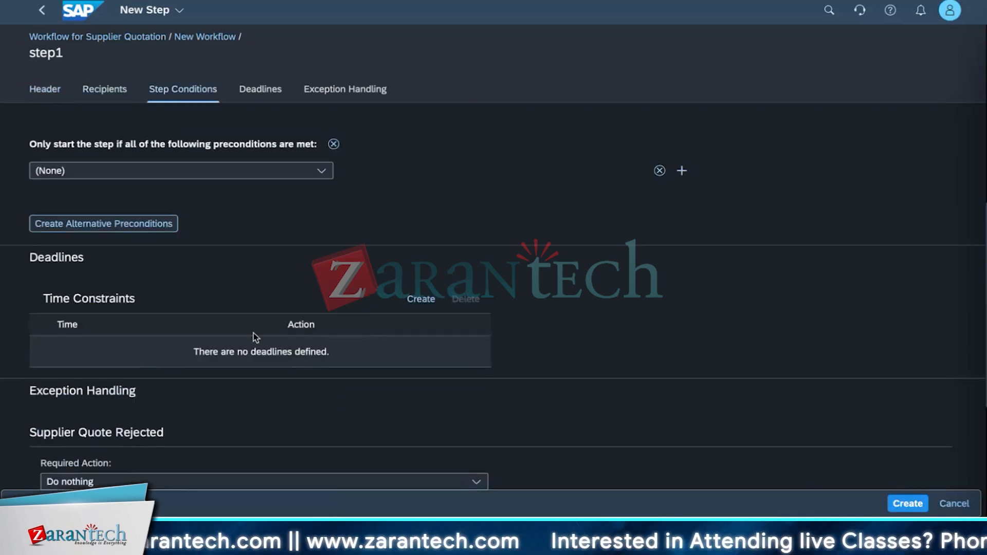
scroll(227, 354, down, 3)
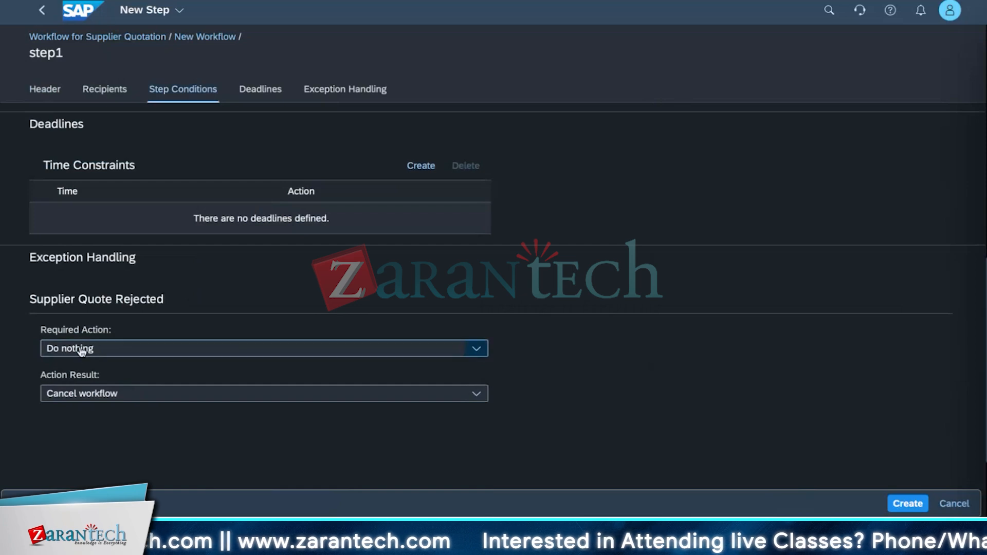
click(476, 349)
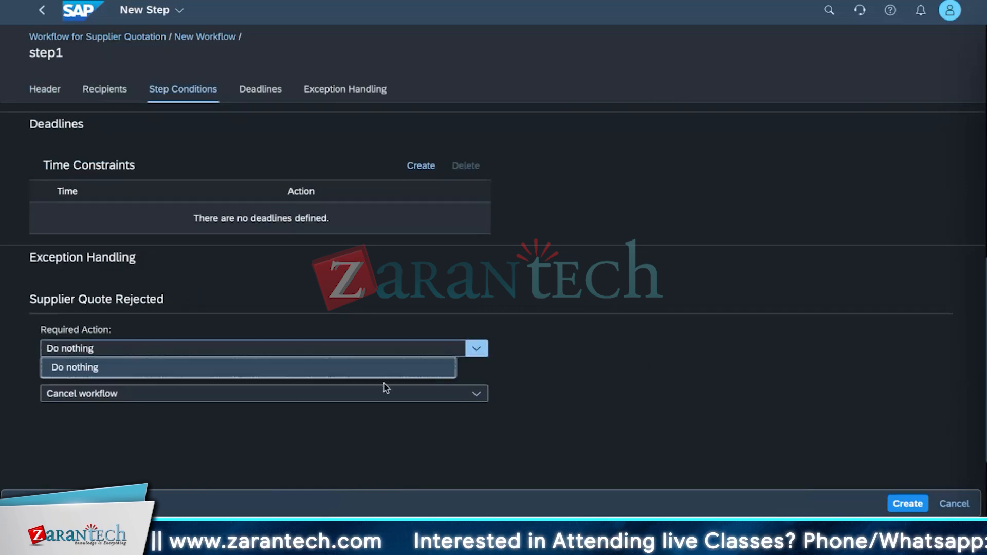
click(364, 368)
click(458, 395)
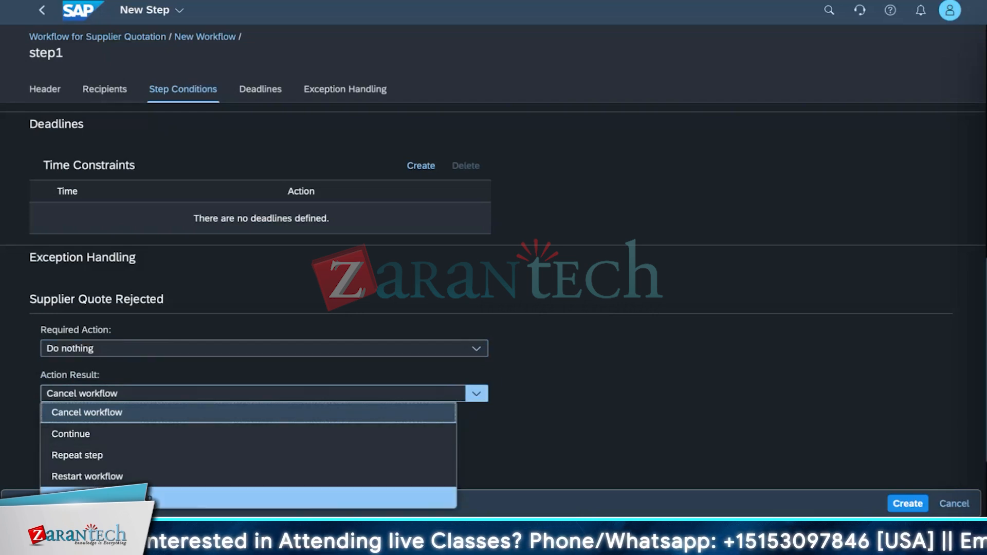
click(102, 436)
- Create the configured step in the workflow and save the workflow
click(907, 504)
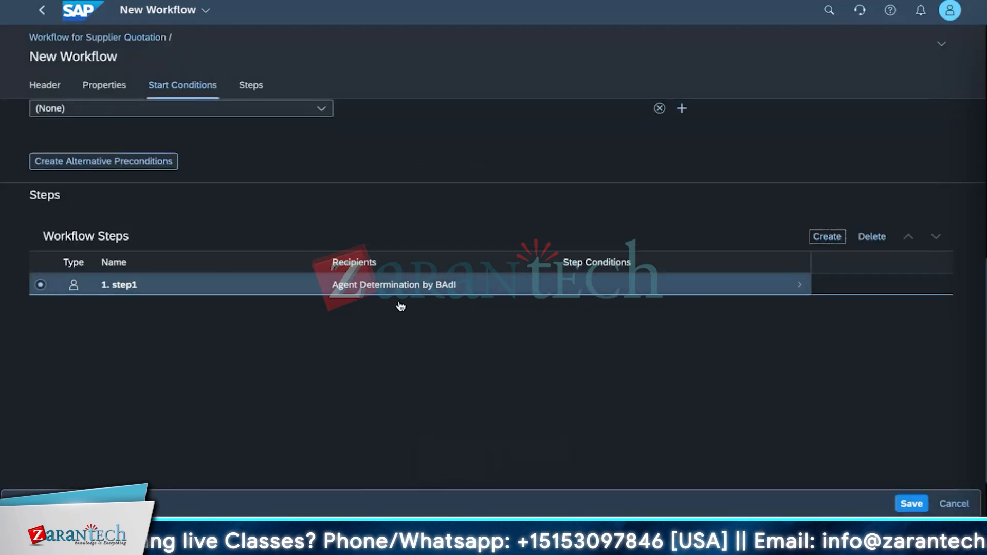
click(908, 505)
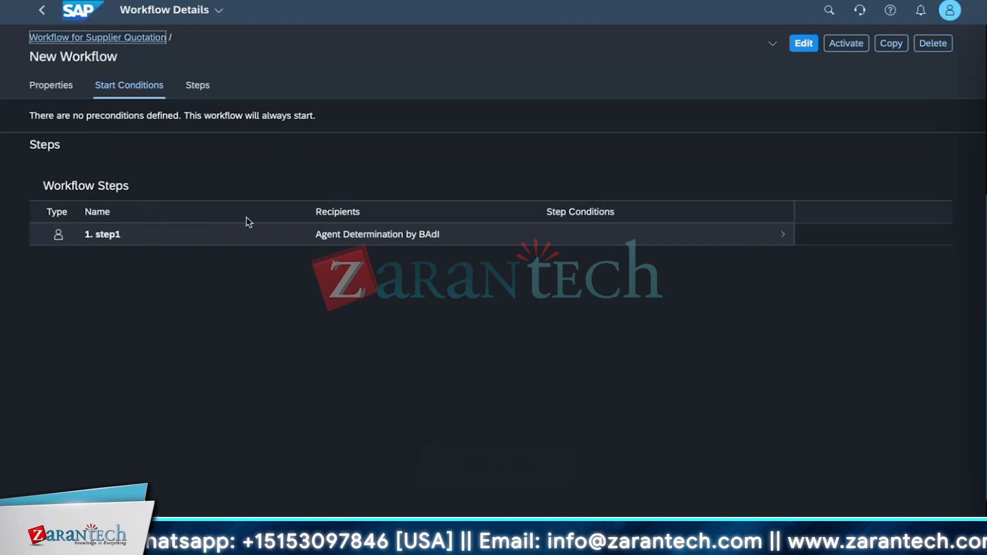
click(122, 131)
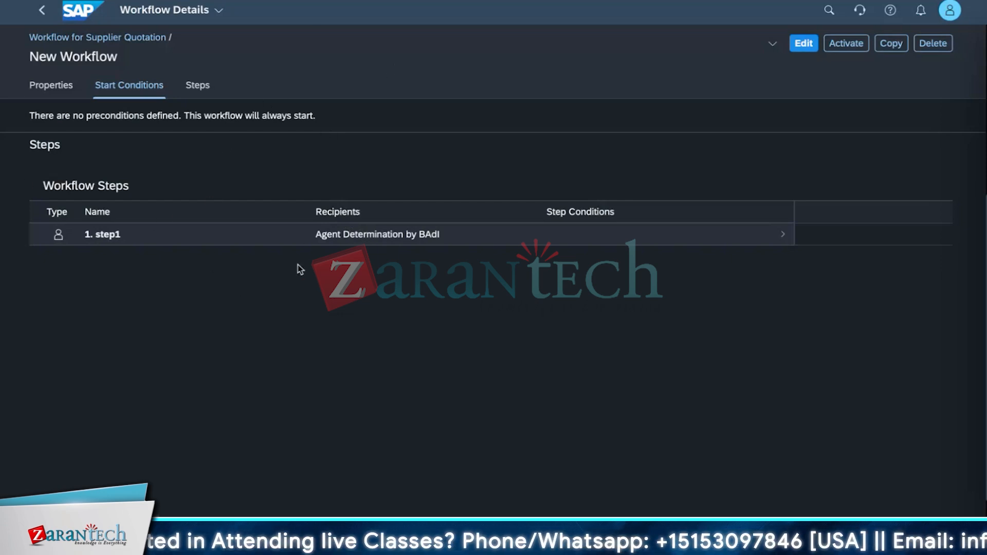
click(290, 304)
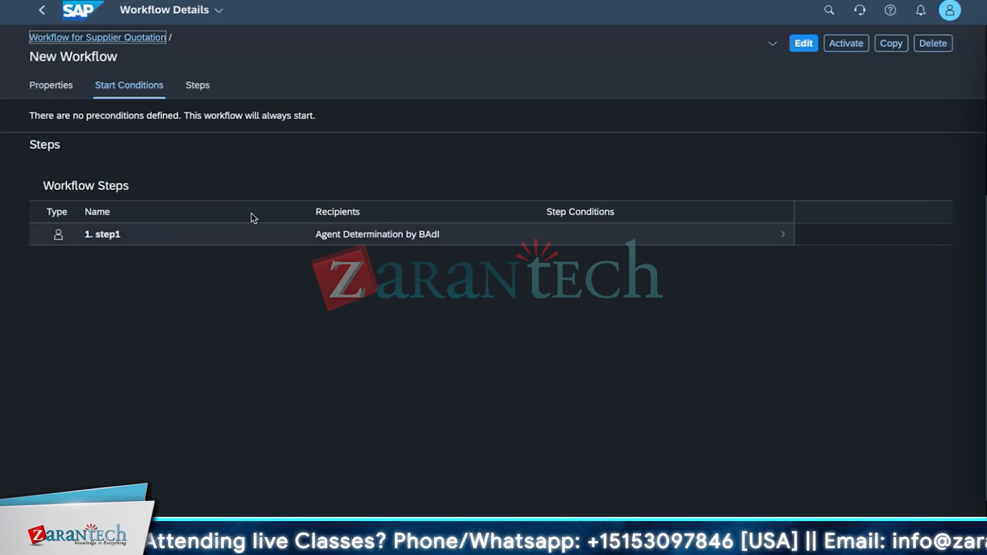
click(345, 59)
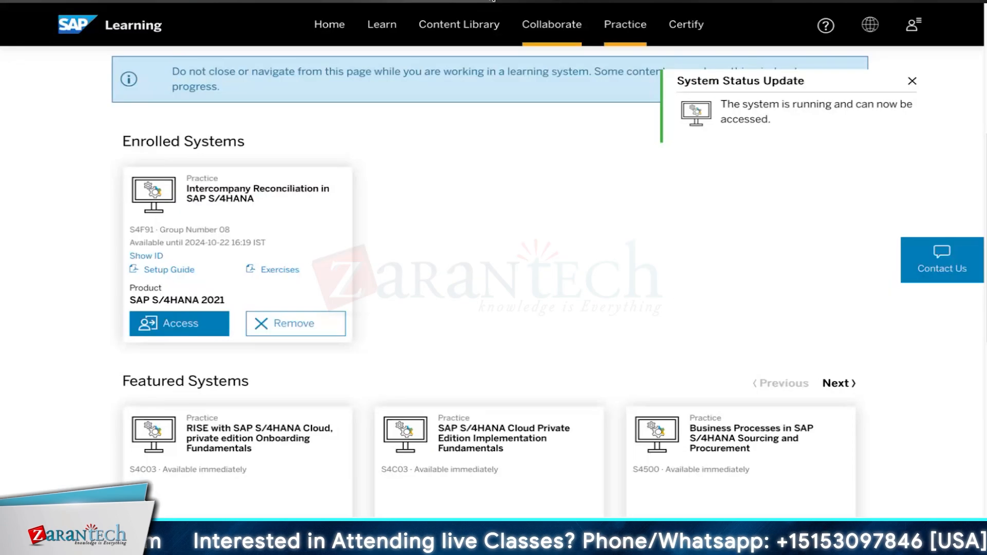
scroll(319, 6, down, 1)
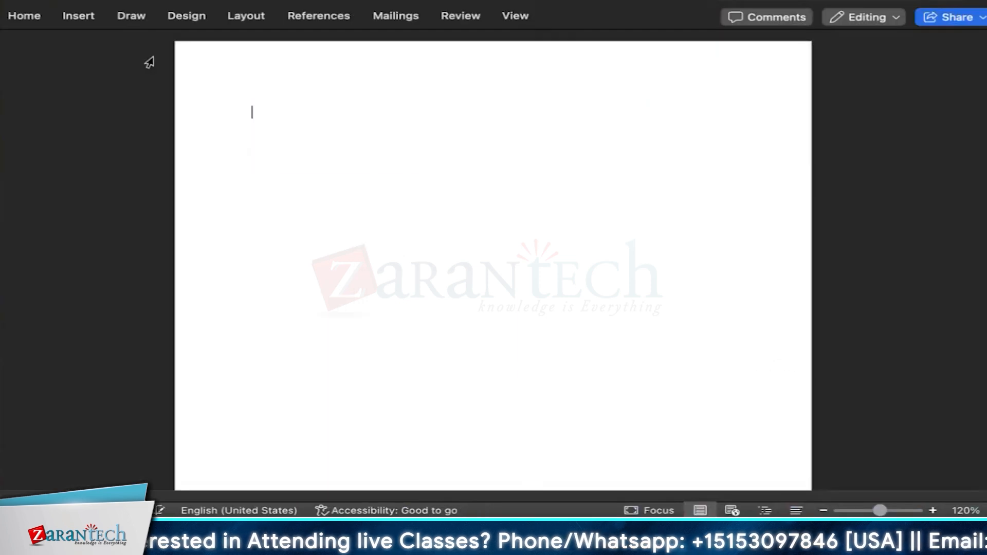
- In the blank Word document, write the heading "FI-SD Integration :" followed by two line breaks
text(FI-)
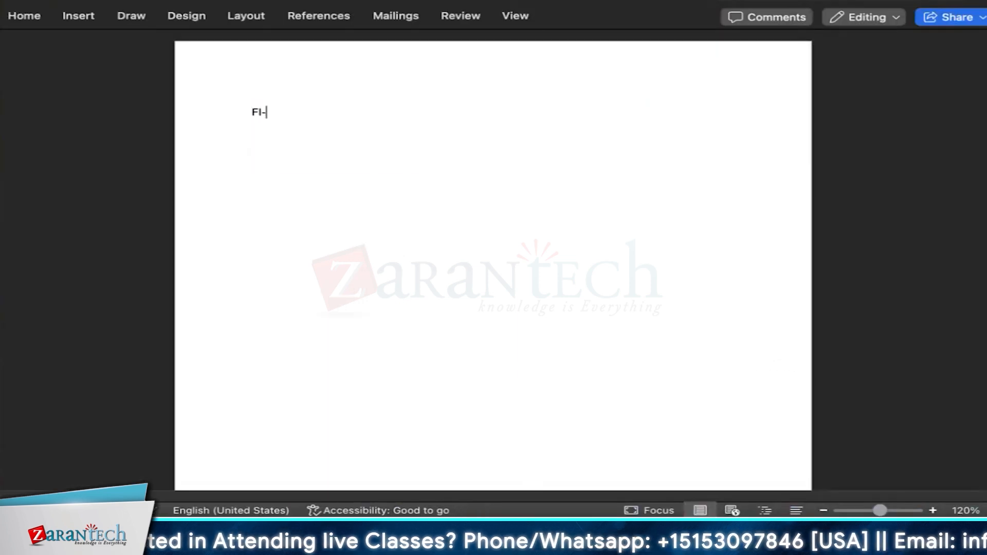
text(SD Integration :)
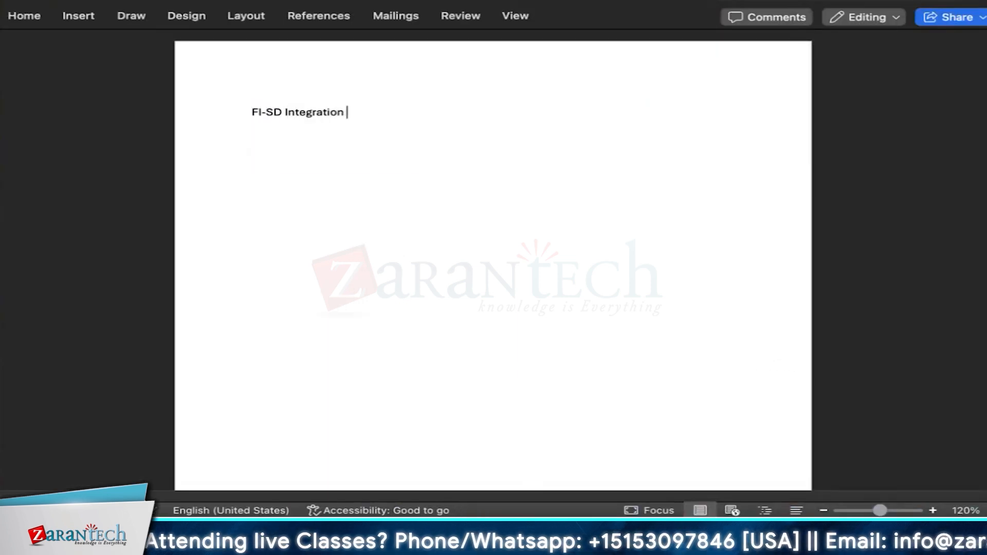
key(Return)
key(Return)
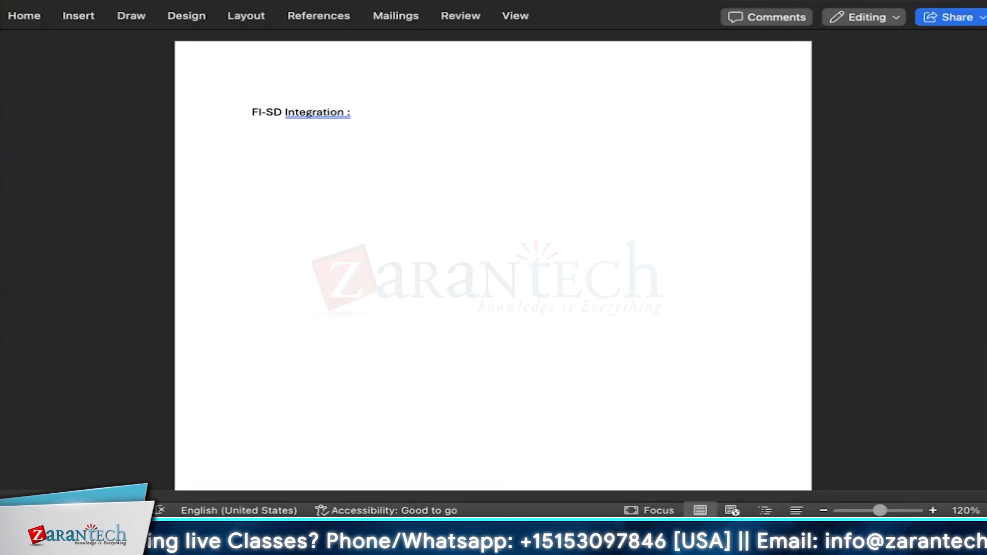
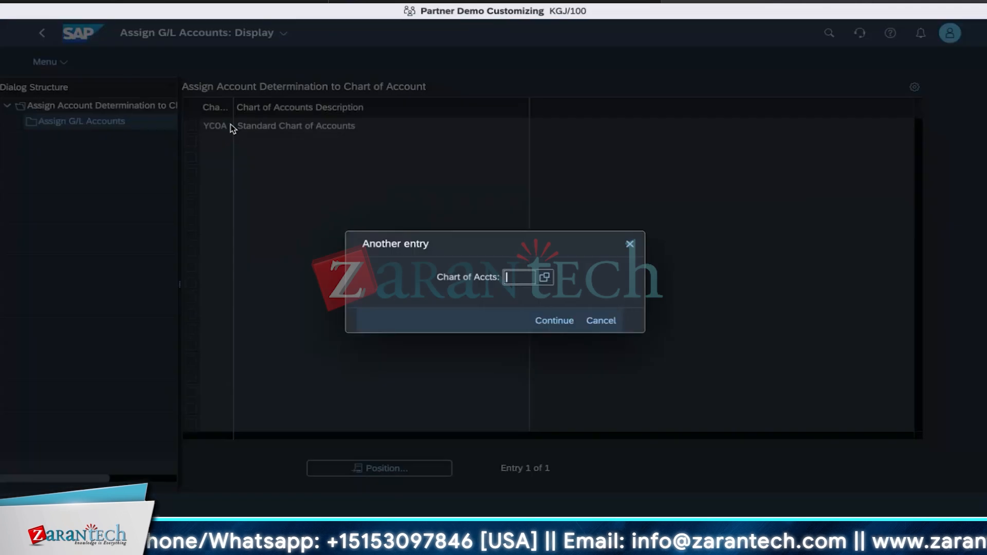
- Position the Assign G/L Accounts list on chart of accounts YCOA, chosen from the value help
click(550, 283)
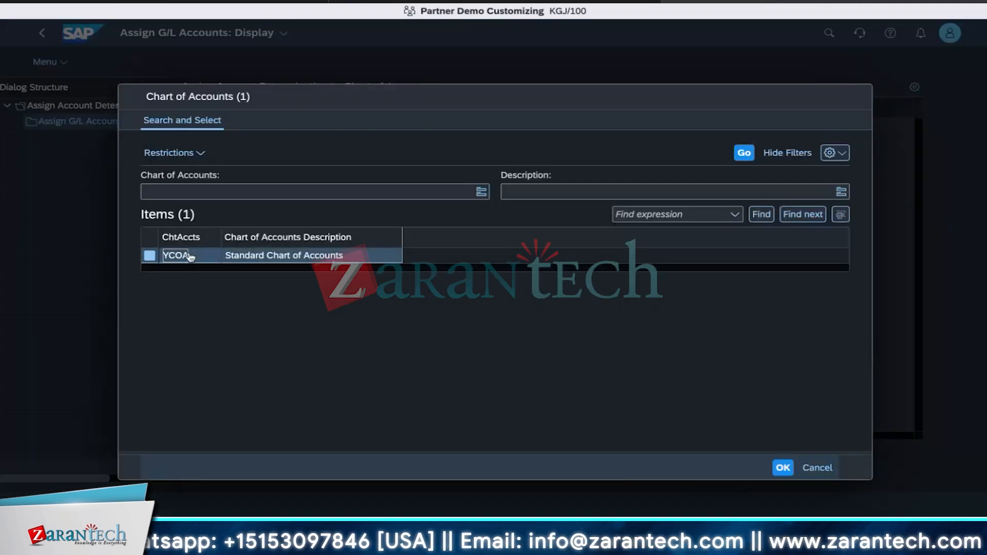
click(194, 255)
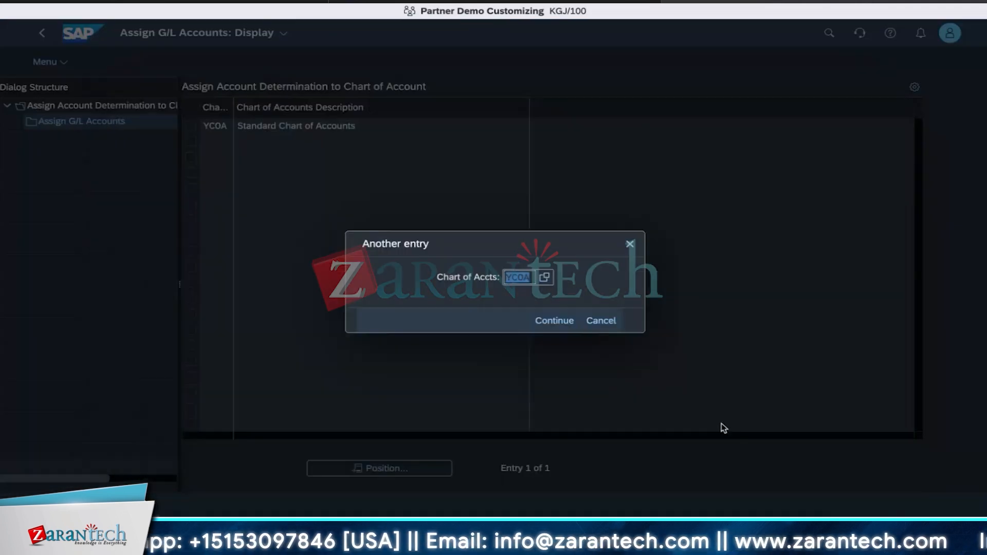
click(552, 320)
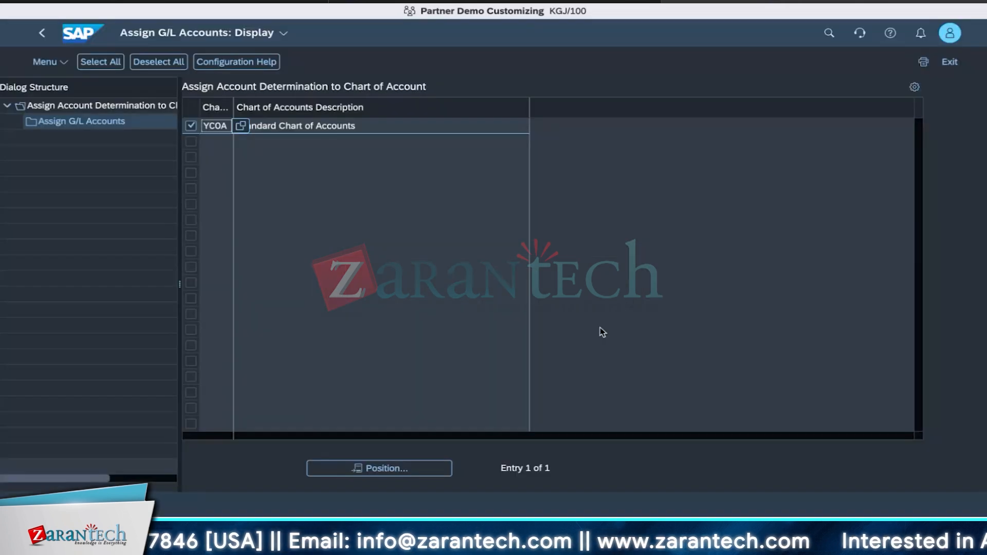
- Reopen the Assign G/L Accounts activity from Central Business Configuration and display its locked data
click(50, 61)
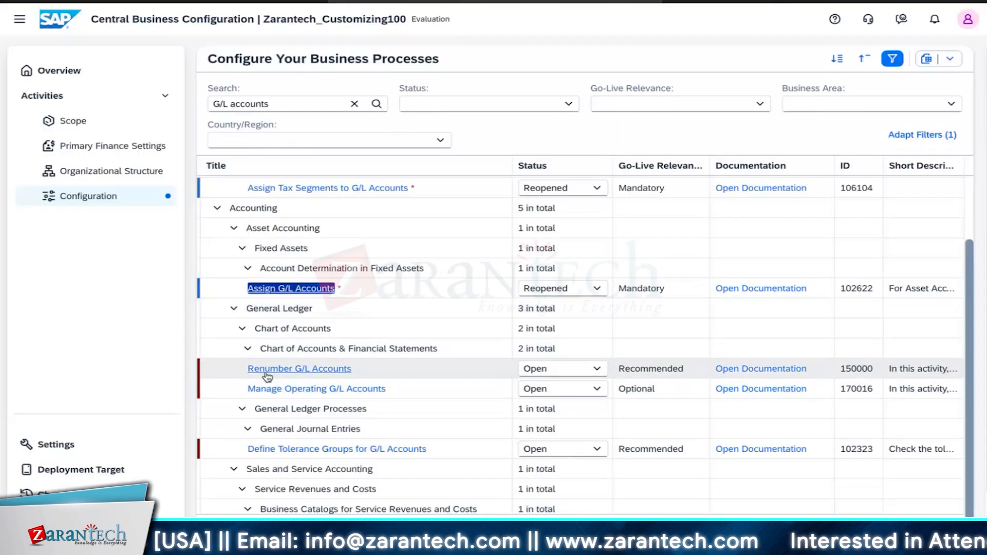
click(264, 377)
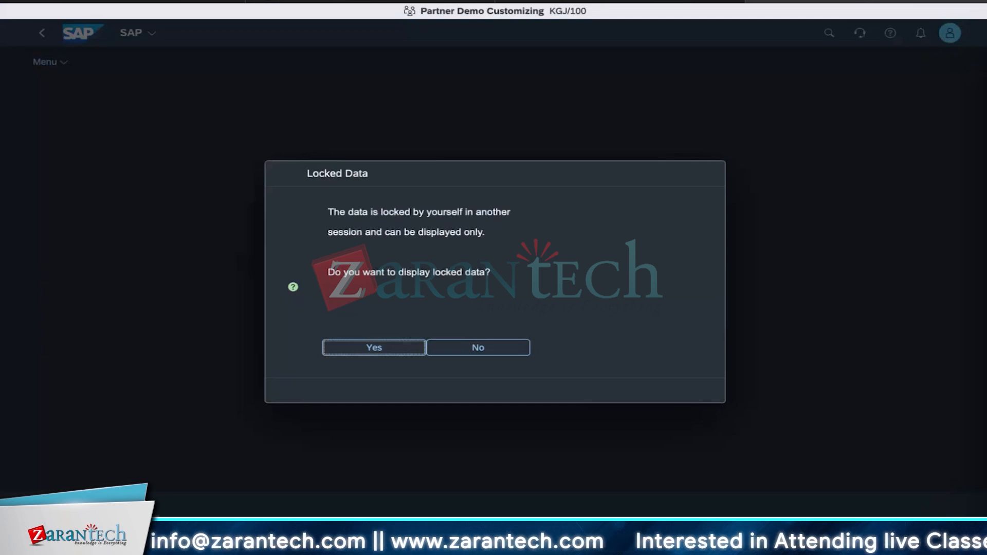
click(342, 349)
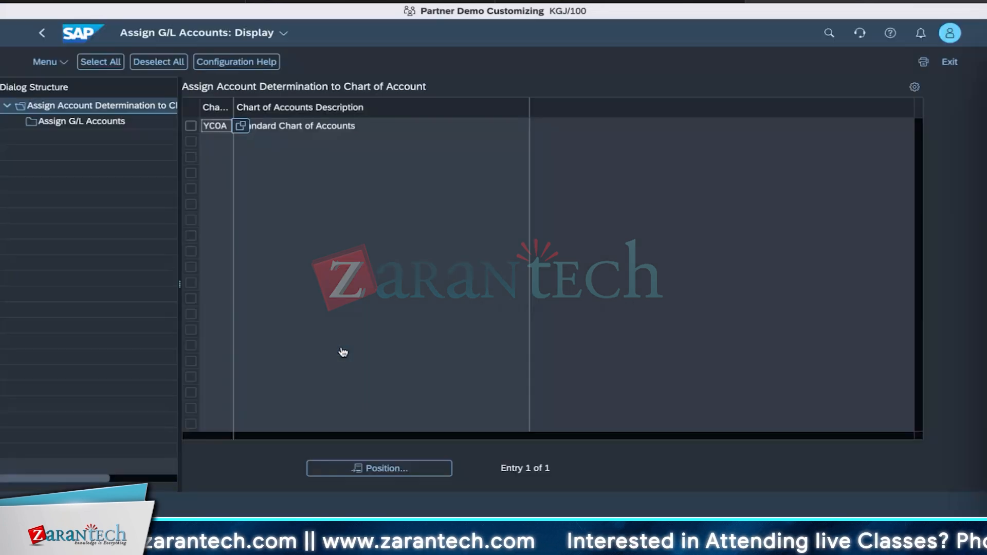
click(325, 202)
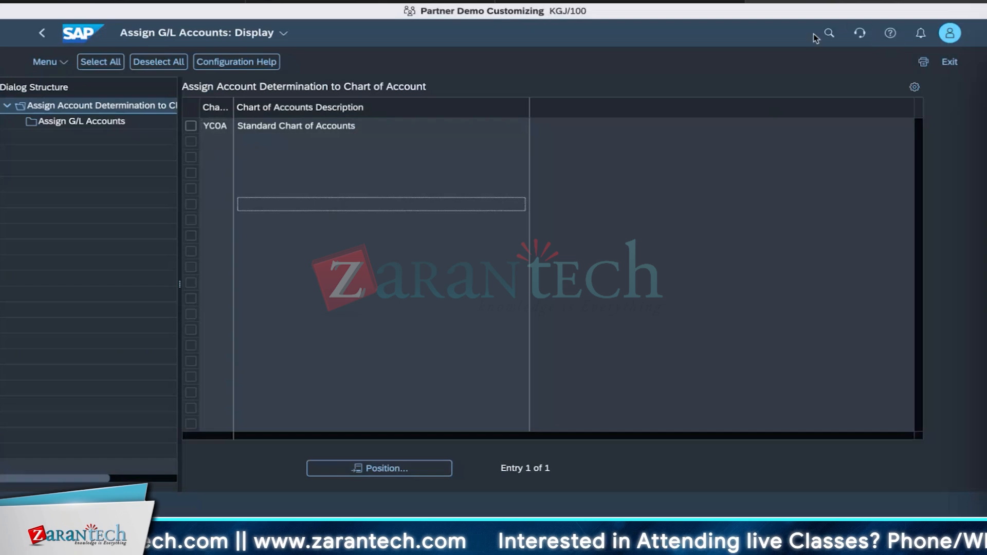
- Search the SAP system for "manage G/L"
click(828, 33)
text(manage G?)
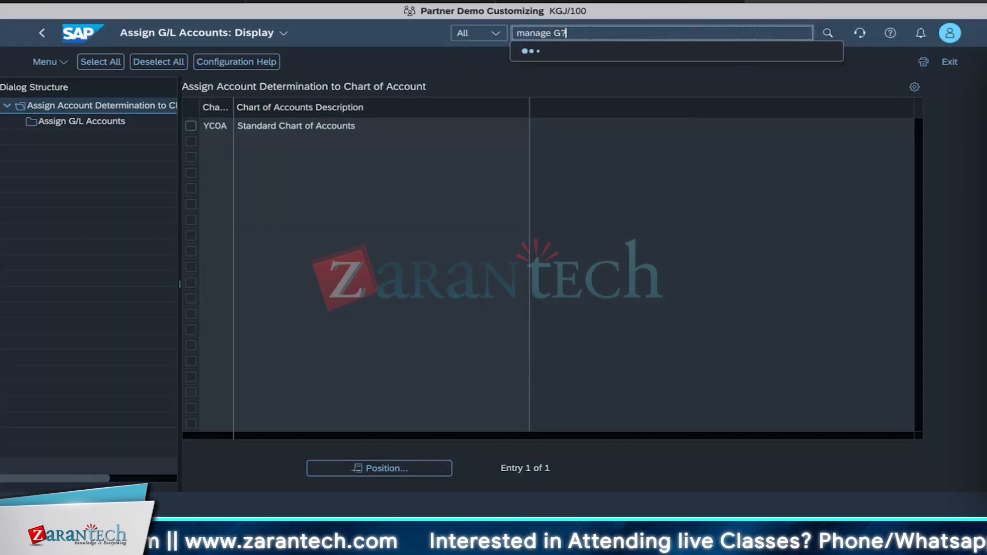
text(L)
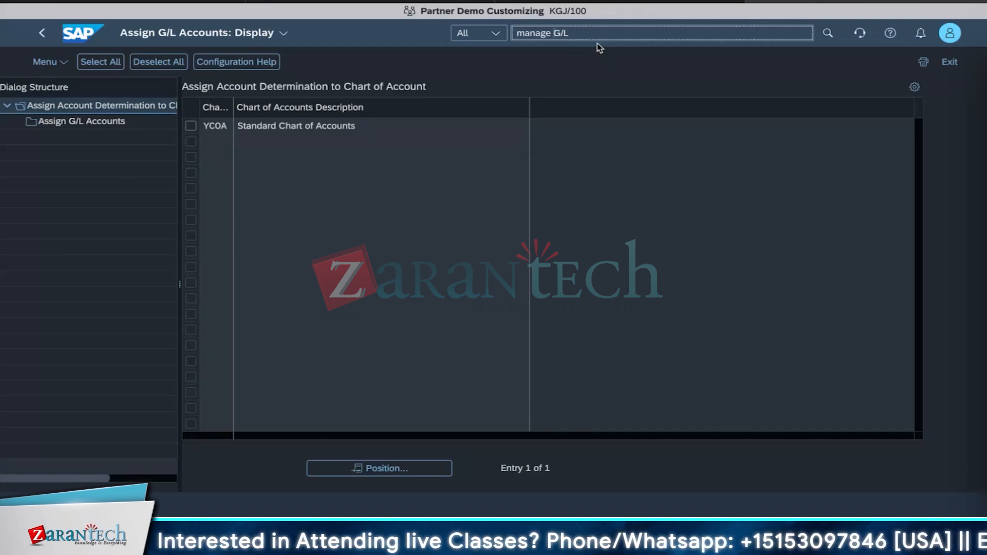
key(super+w)
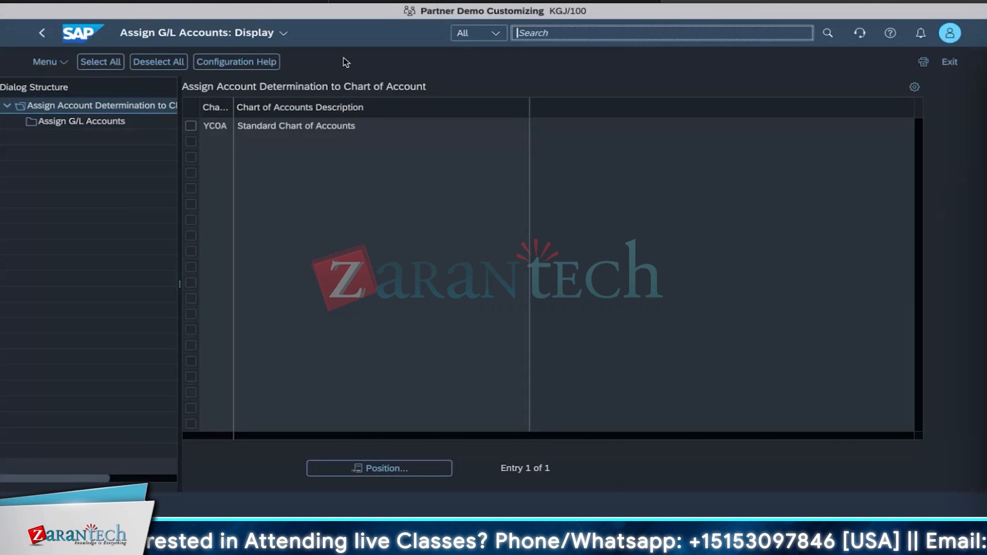
- In Central Business Configuration, collapse Settings for Official Document Numbering and clear the "G/L accounts" search from the configuration activities
click(213, 3)
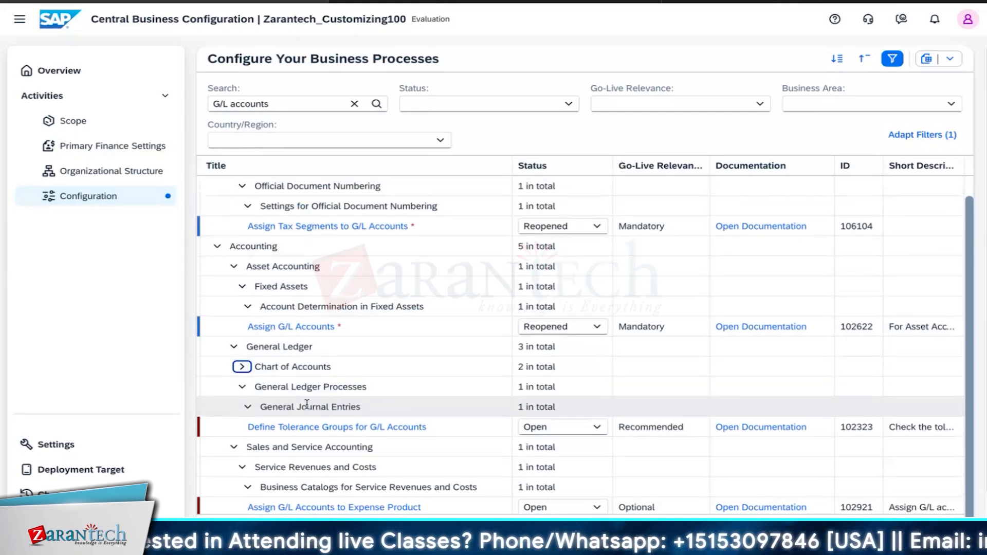
scroll(284, 405, up, 1)
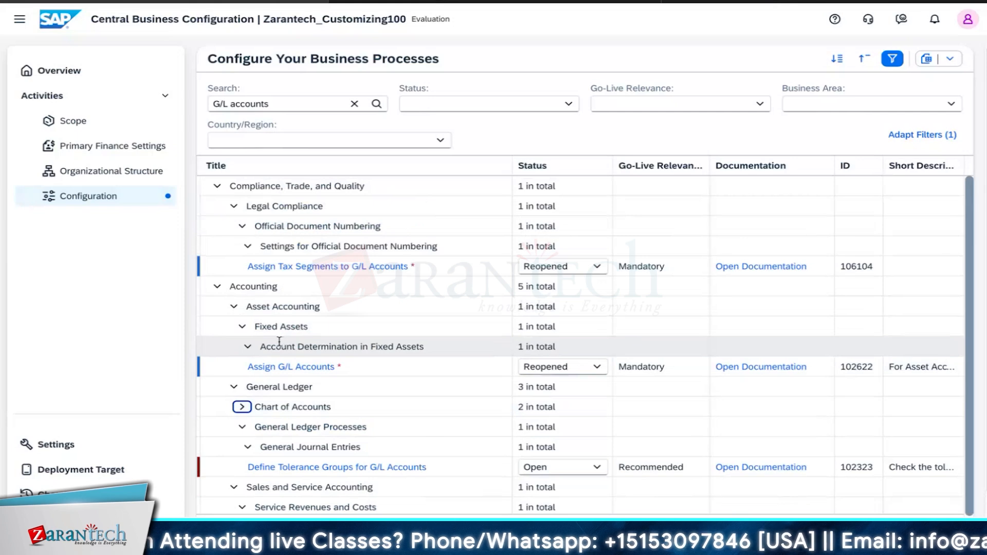
click(248, 247)
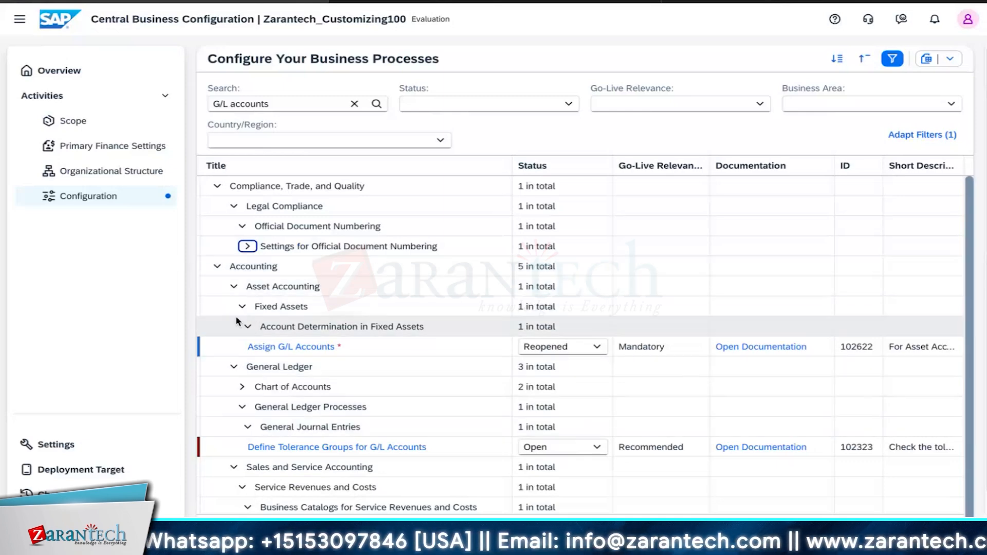
double_click(88, 196)
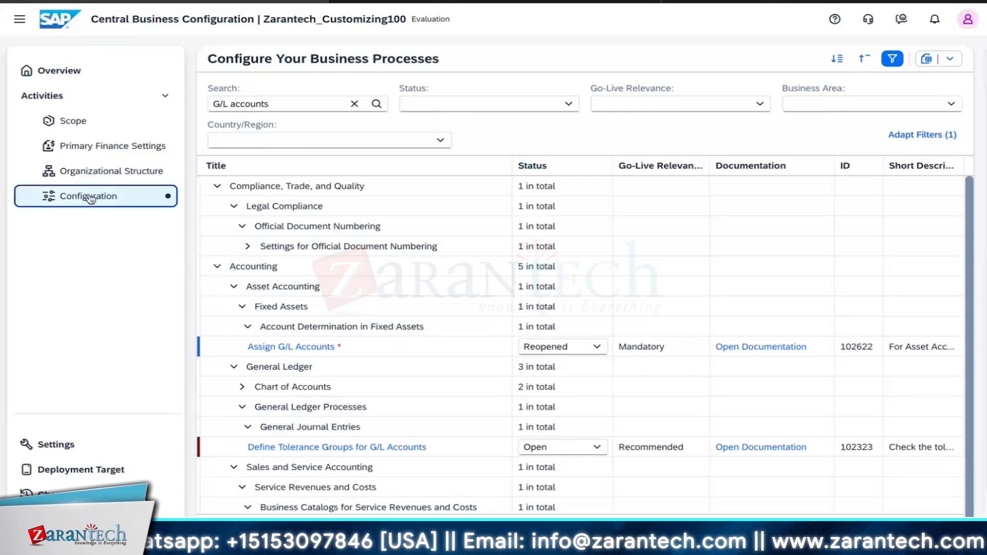
click(354, 103)
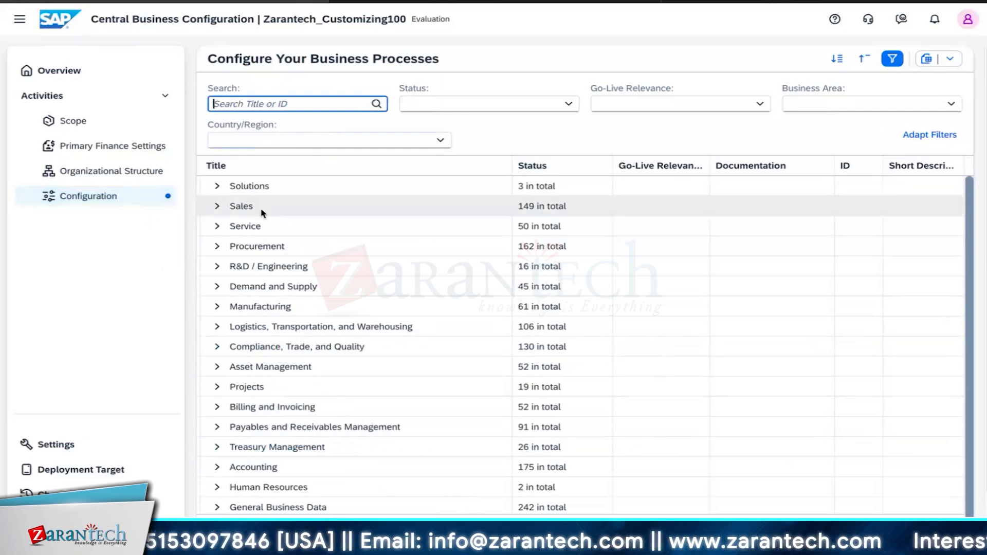
- Expand Sales and its Basic Functions group and examine the configuration activities listed there
click(219, 207)
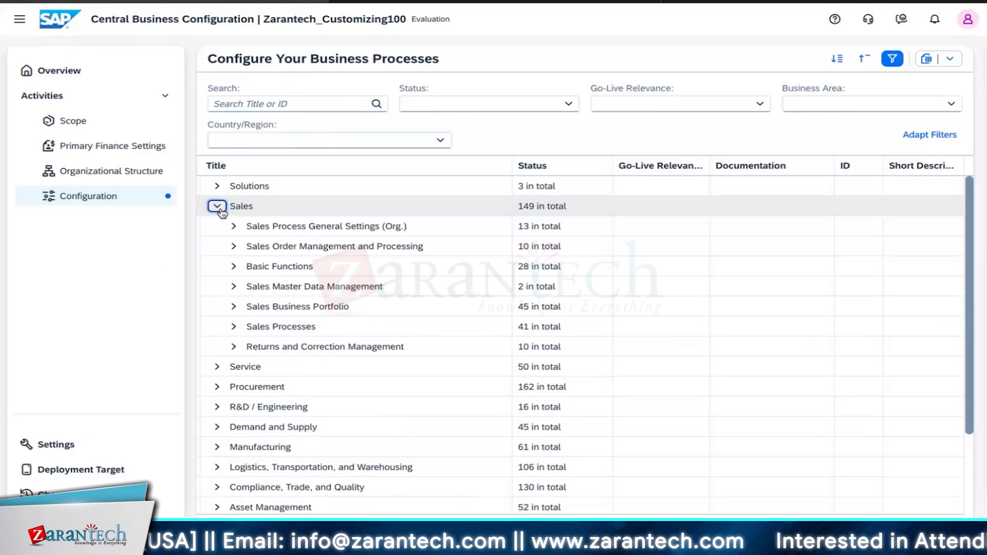
click(233, 267)
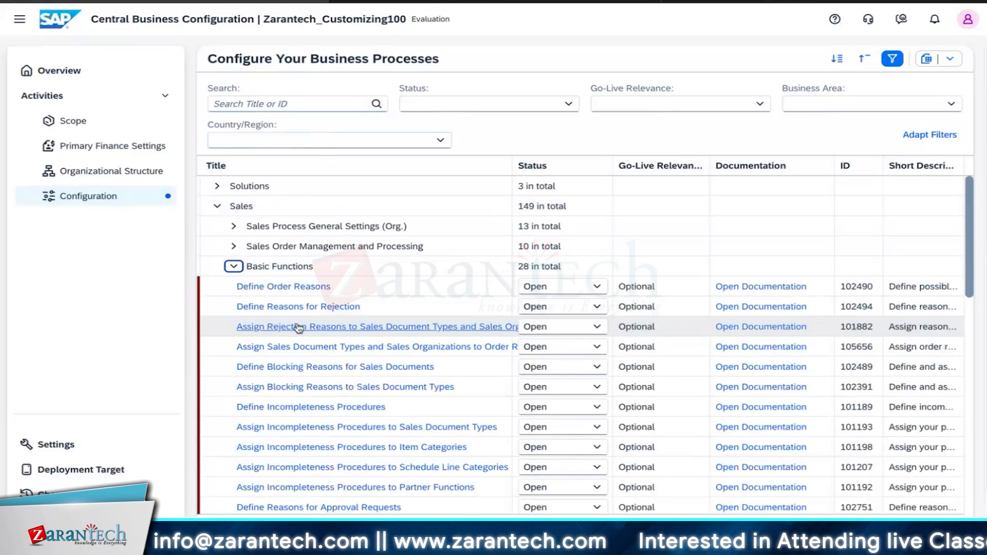
scroll(370, 311, down, 4)
scroll(368, 324, down, 6)
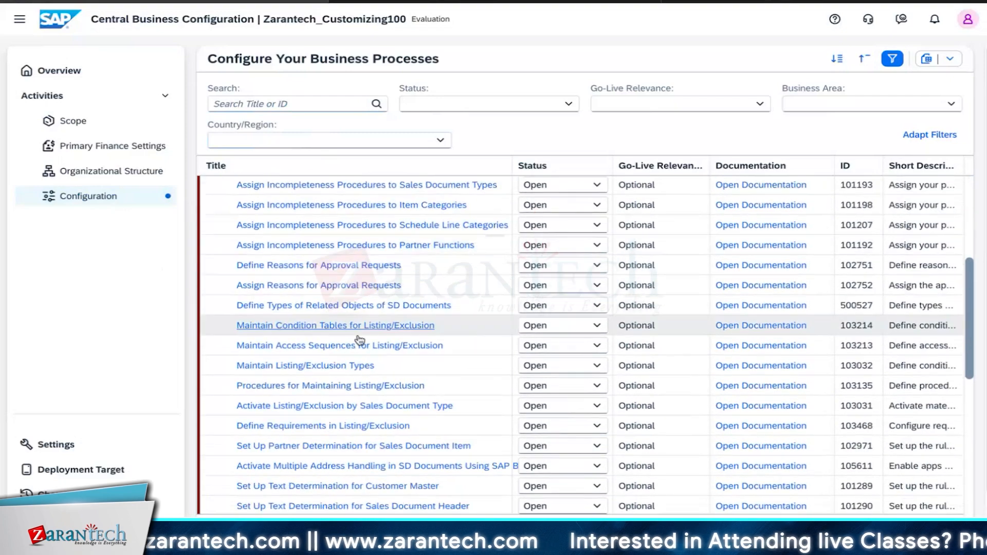
scroll(365, 386, down, 7)
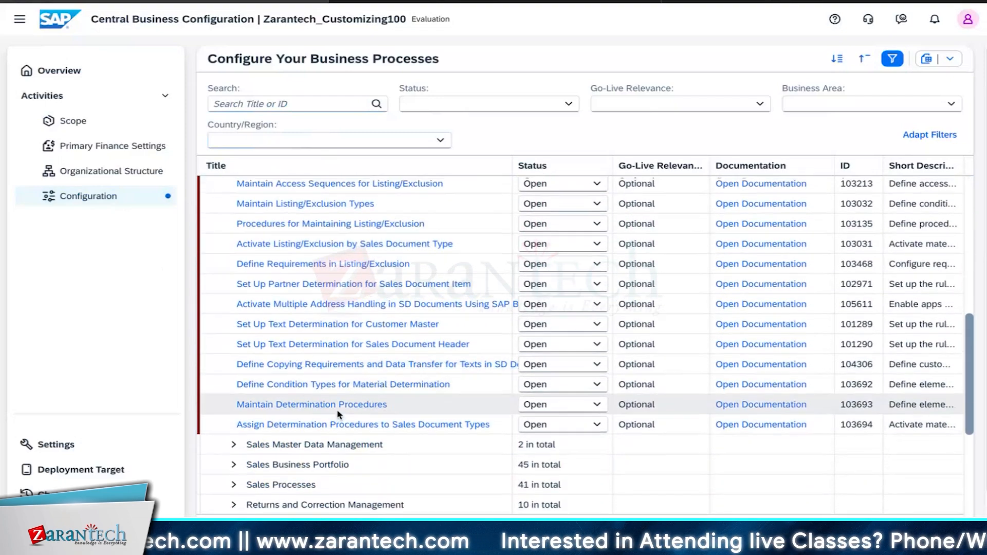
scroll(340, 416, up, 14)
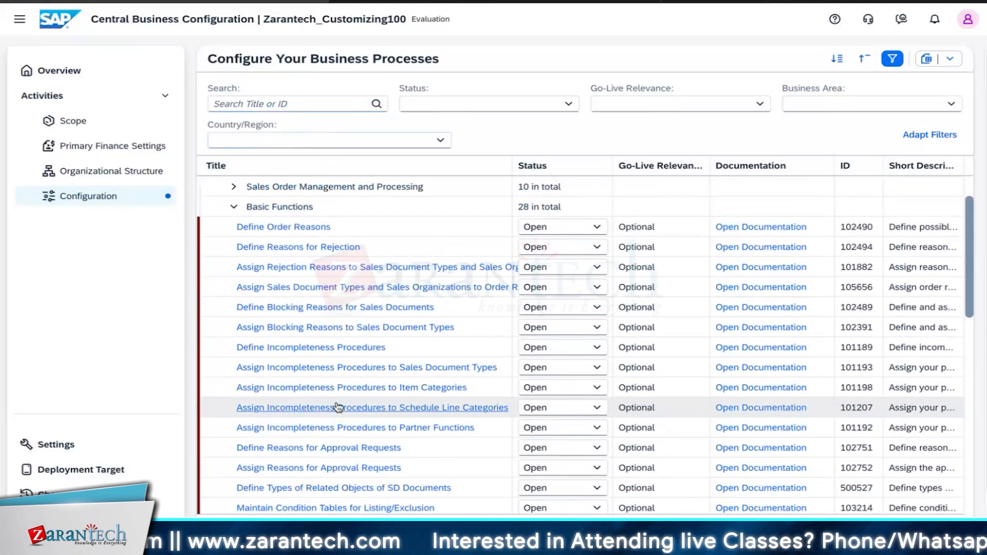
- Search the configuration activities for "Revenue", widen the Title column, and review the keys in Define Account Keys for Revenue Account Determination
text(Revenue)
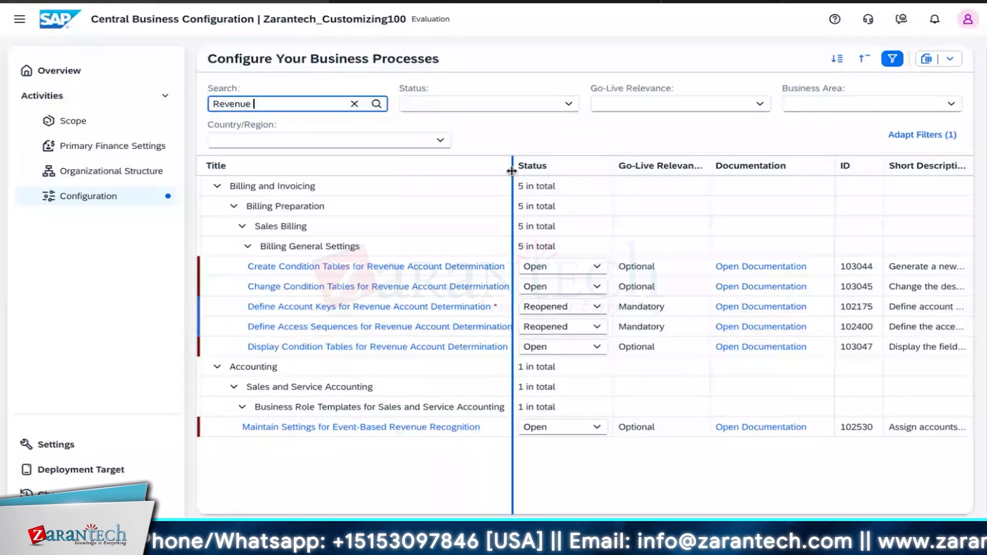
drag(512, 171, 572, 170)
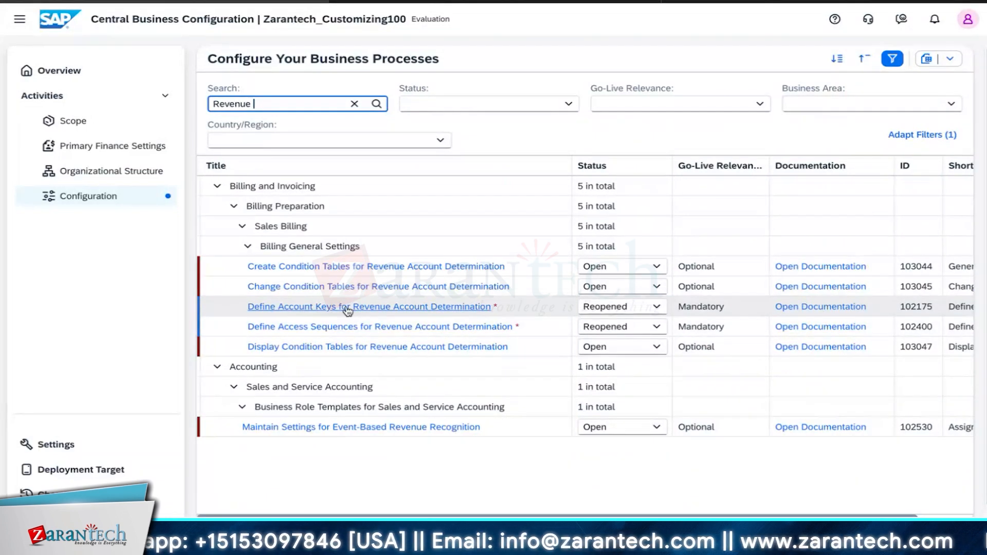
click(295, 309)
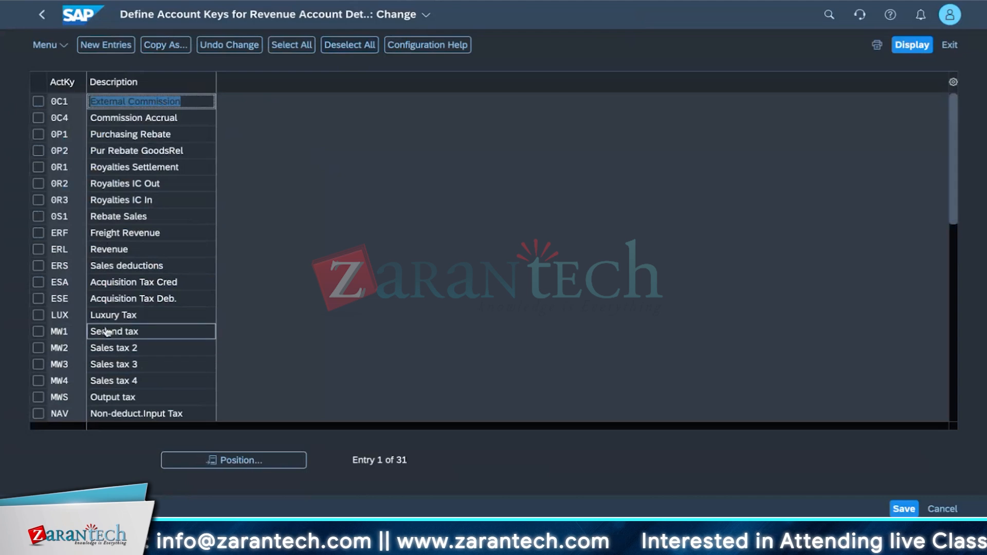
scroll(118, 379, down, 10)
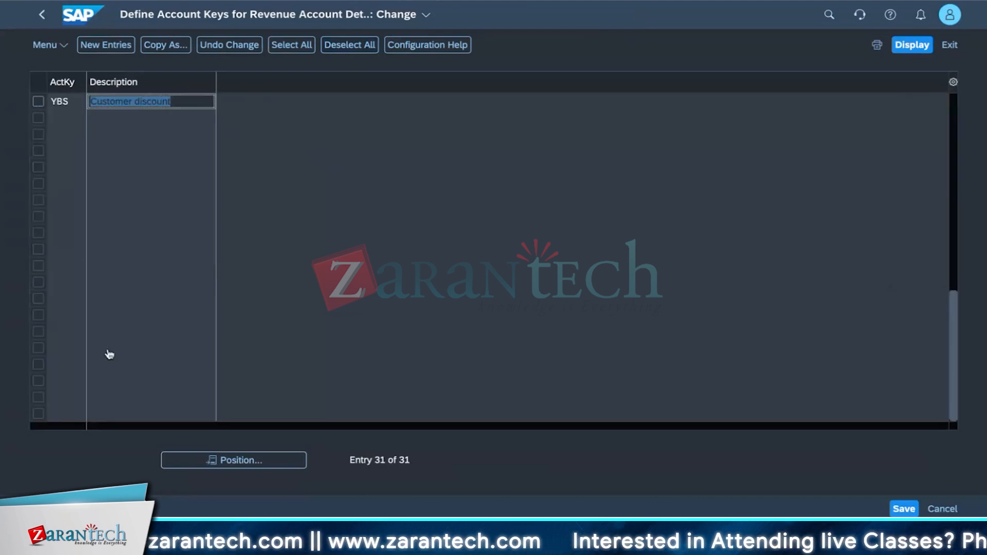
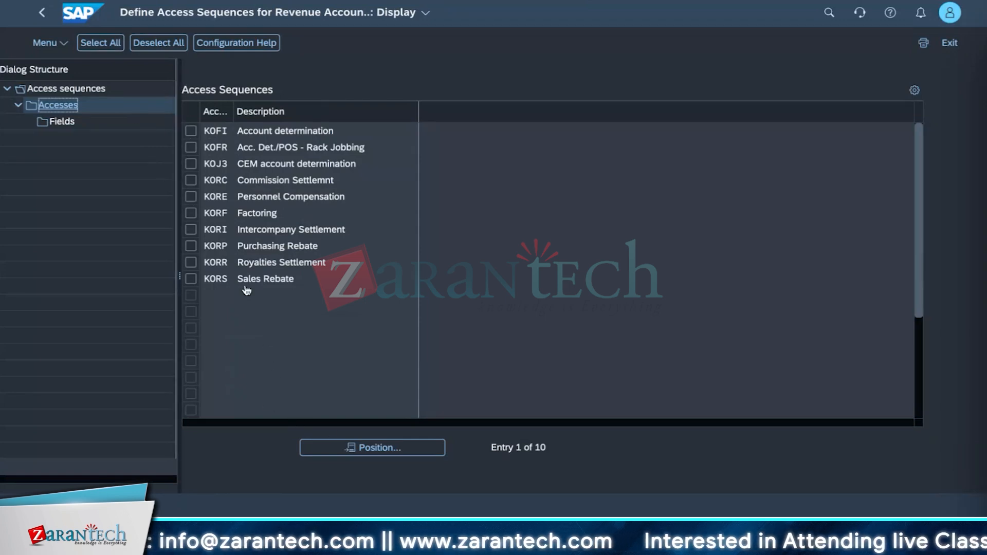
- Select the KOFI account determination sequence, look through the available access sequences for positioning, and cancel without choosing one
click(261, 131)
click(191, 130)
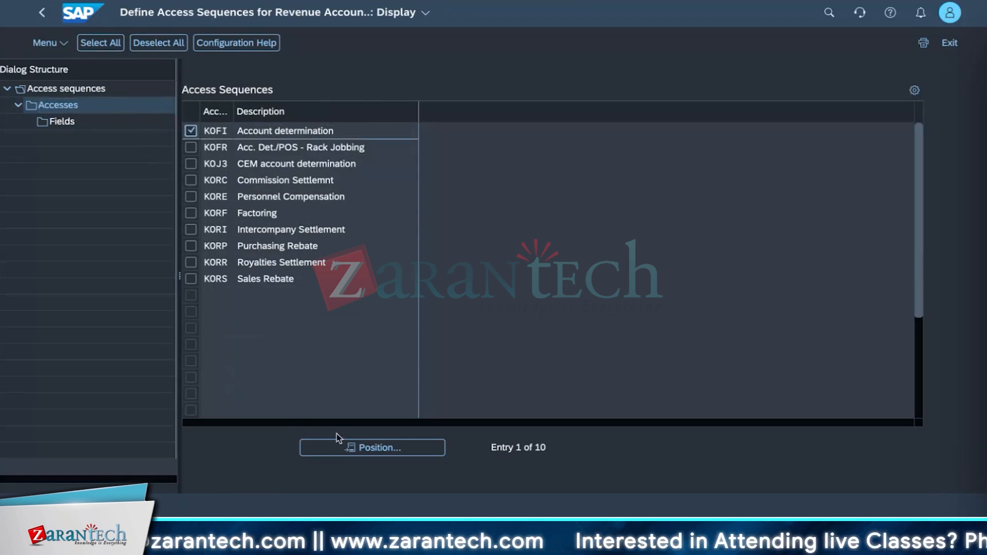
click(355, 447)
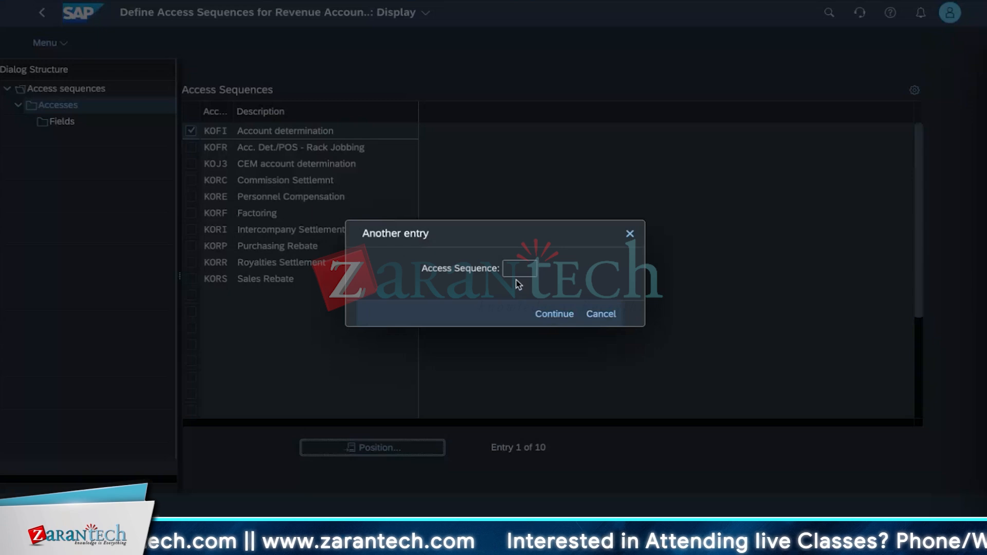
click(544, 272)
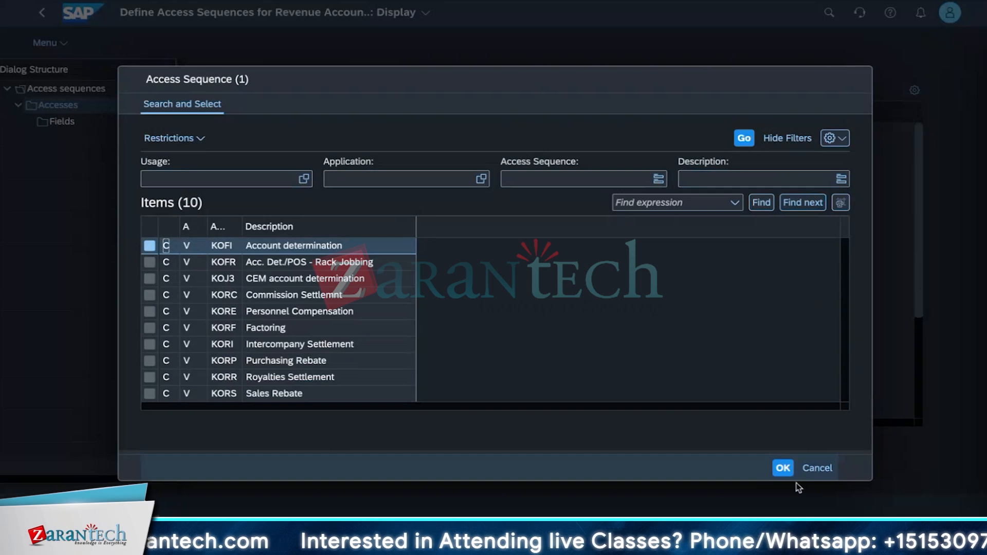
click(817, 468)
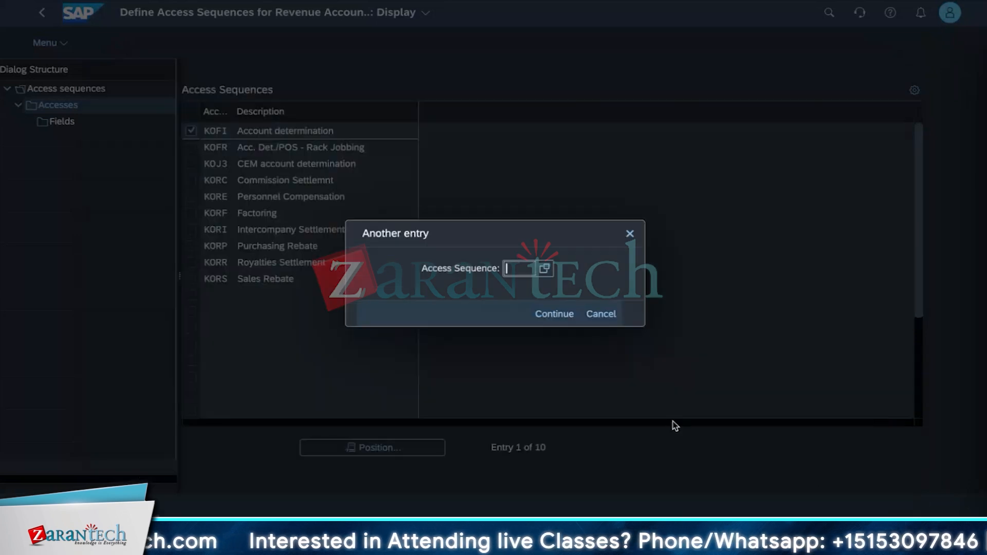
click(609, 320)
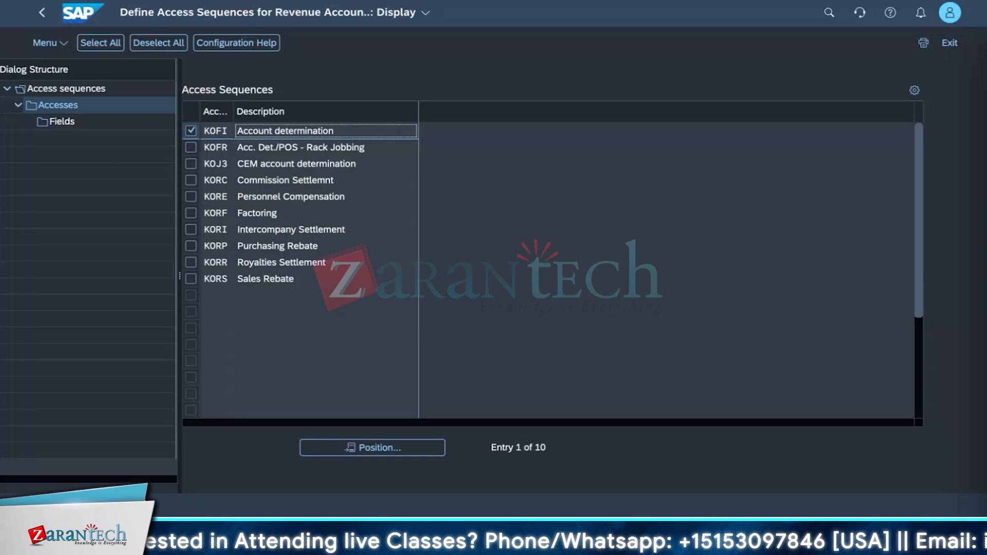
- Open Create Condition Table for revenue account determination and try to create table 017, Sales Org./Item Cat./Acct Key
click(442, 1)
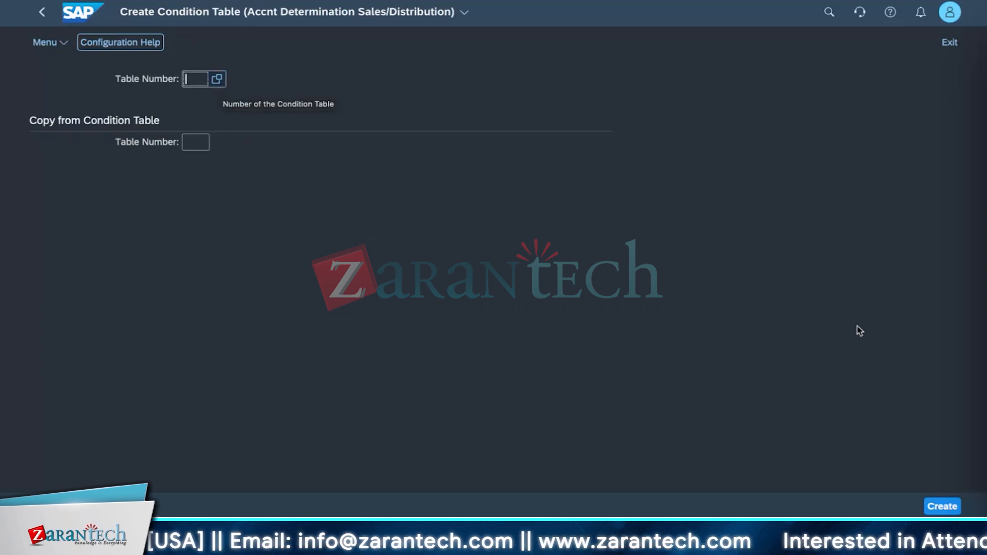
click(219, 81)
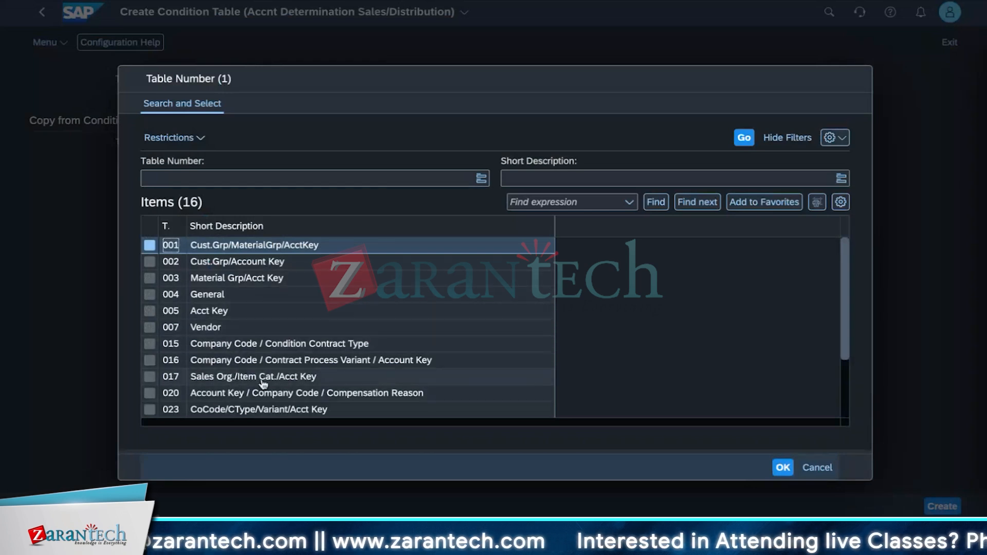
click(150, 378)
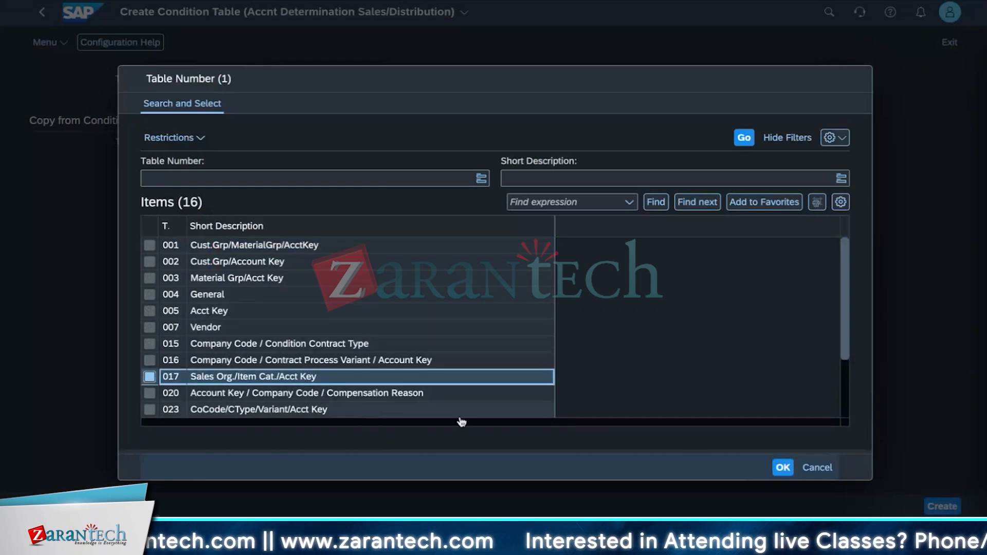
click(783, 467)
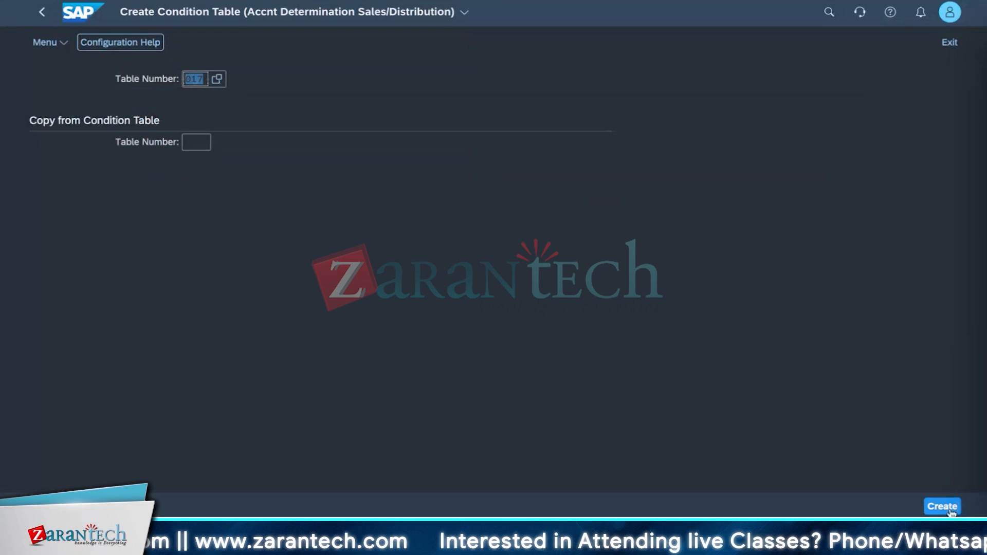
click(951, 509)
click(197, 145)
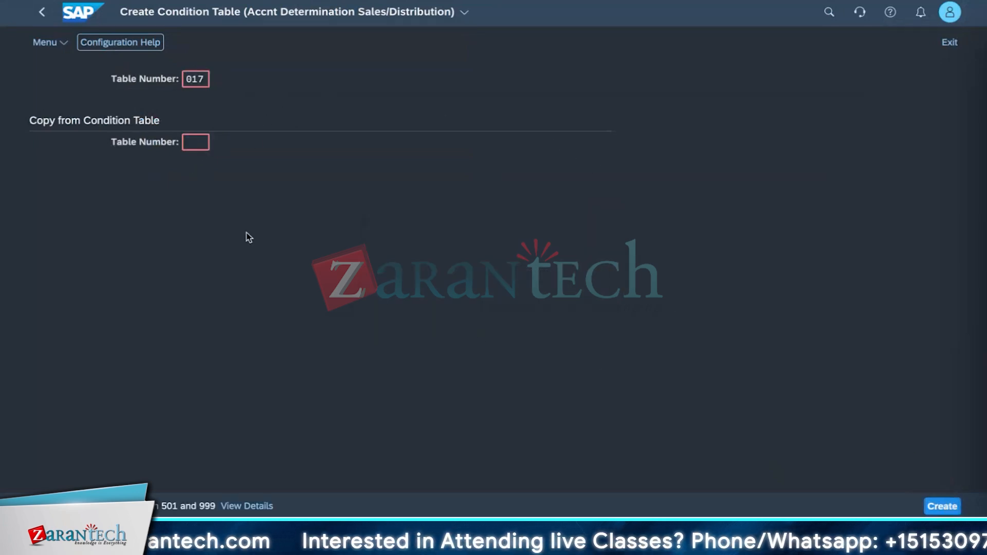
- Replace the condition table number with 502 and try to create the table
click(195, 80)
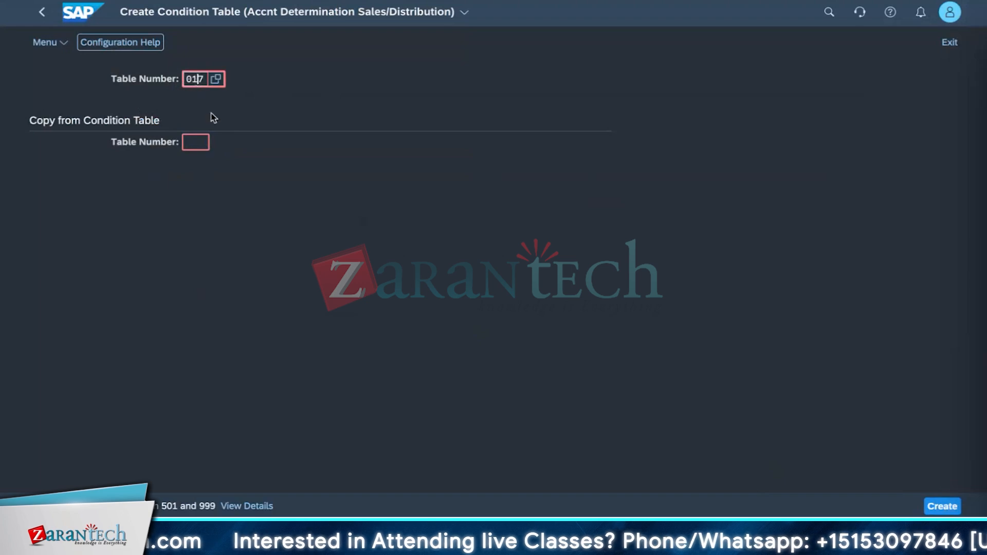
key(BackSpace)
key(BackSpace)
key(BackSpace)
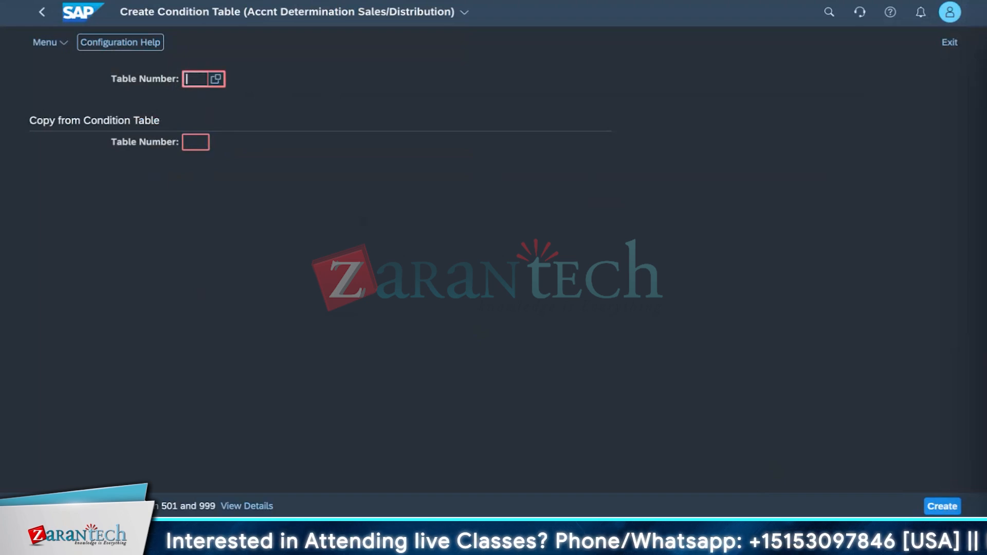
text(502)
key(Return)
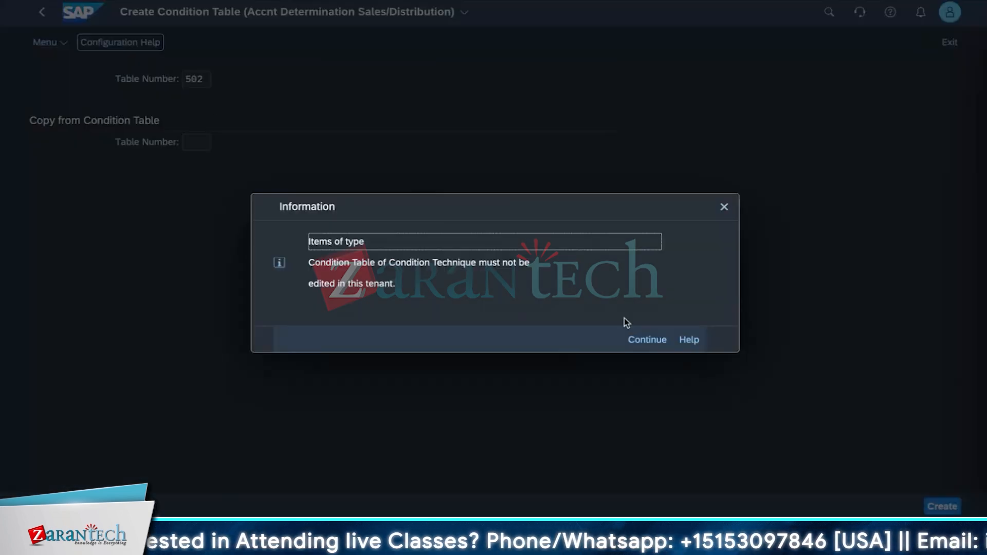
click(660, 340)
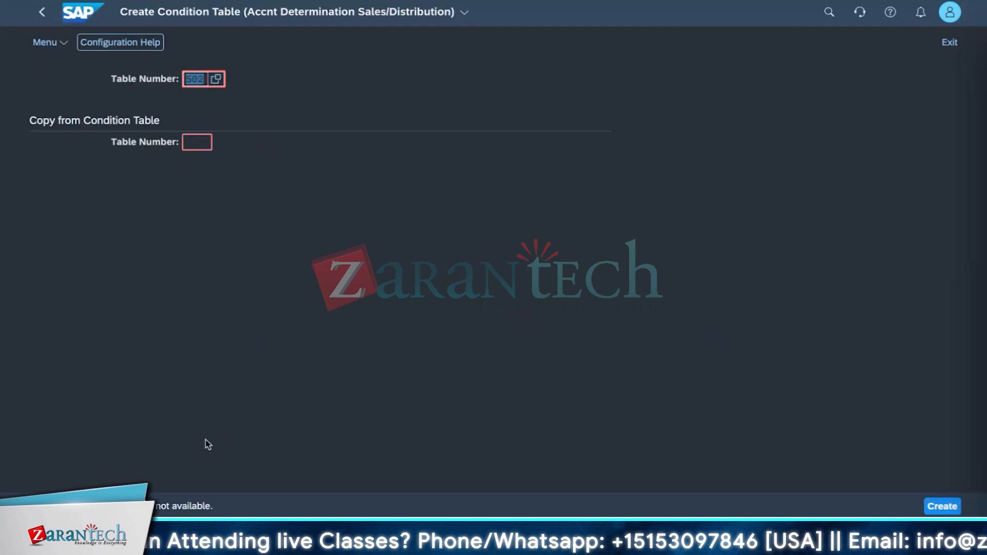
- Replace the table number with 499 from the list of existing condition tables and try to create it
click(203, 331)
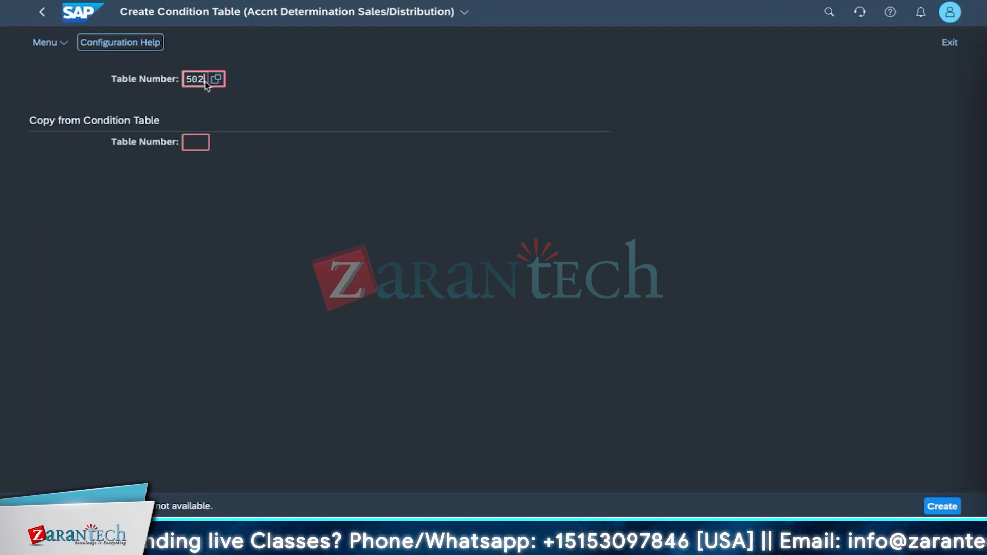
key(BackSpace)
key(BackSpace)
key(BackSpace)
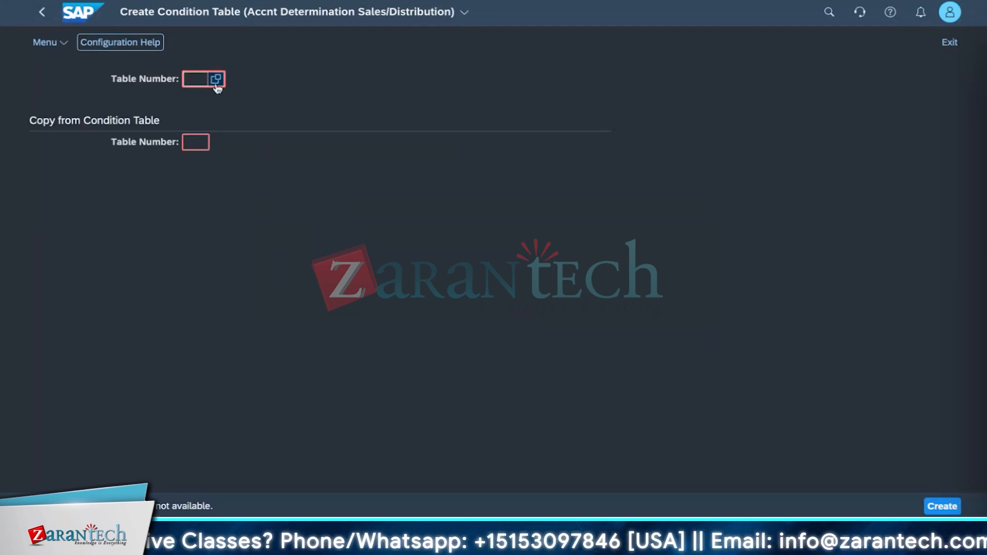
click(216, 81)
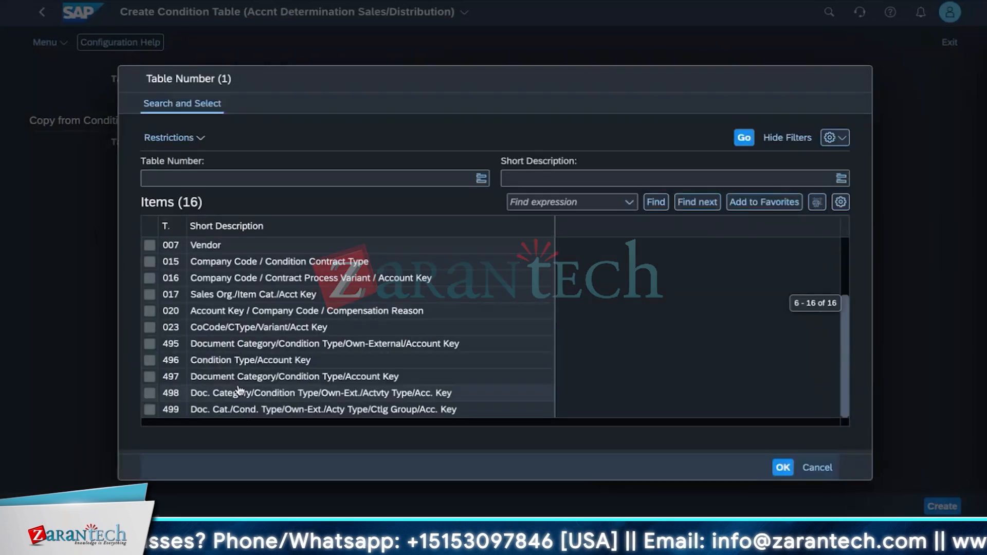
double_click(244, 409)
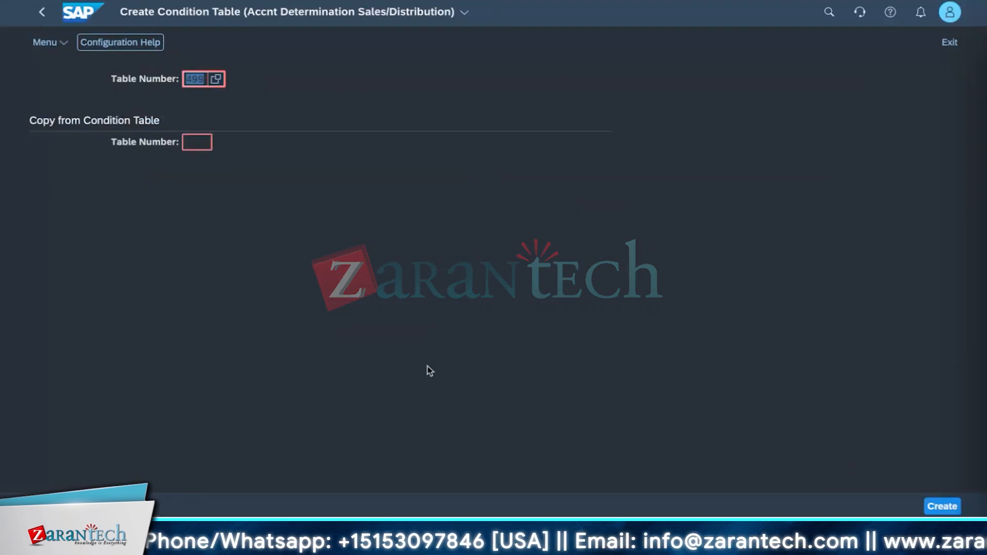
key(Return)
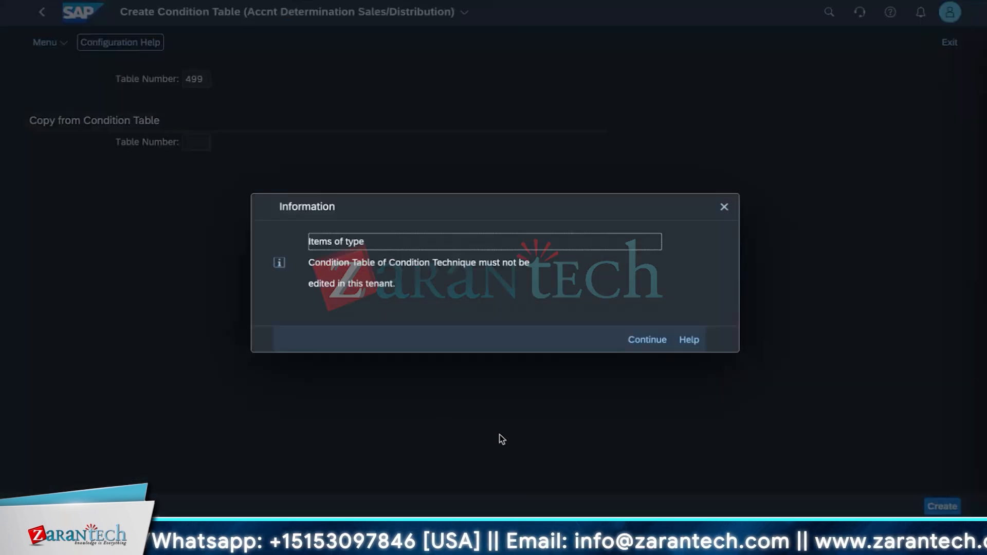
click(643, 341)
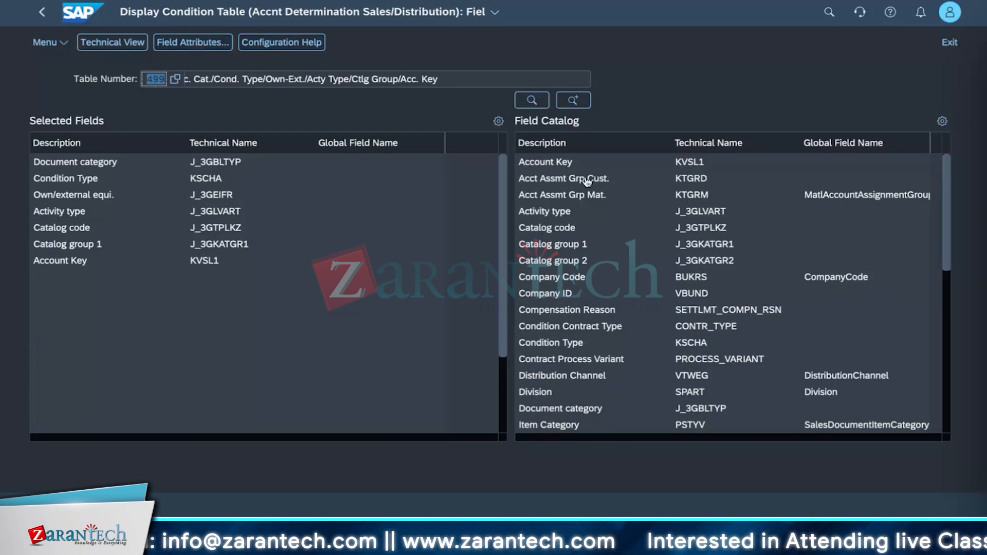
- Examine the selected fields and field catalog of condition table 499 in the condition table display
drag(515, 183, 301, 242)
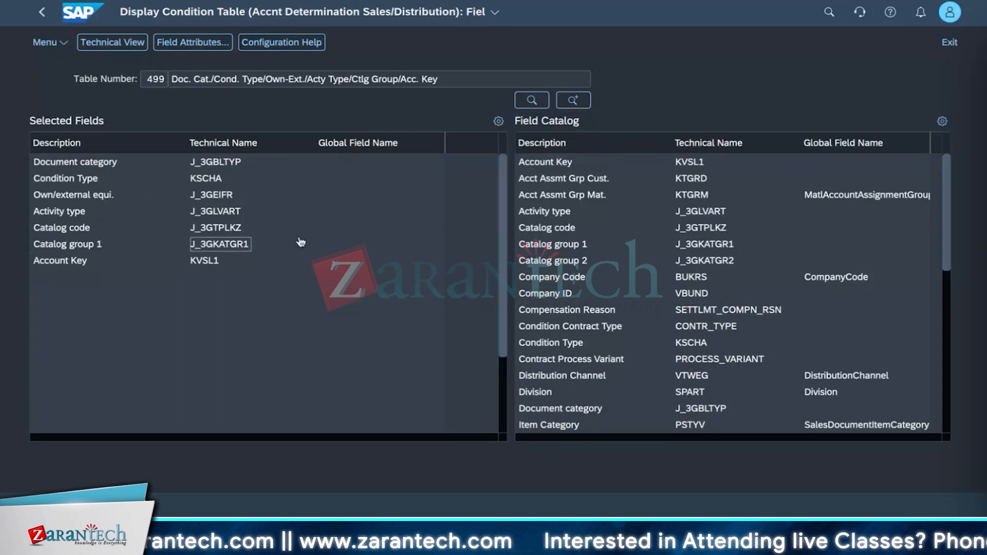
click(555, 250)
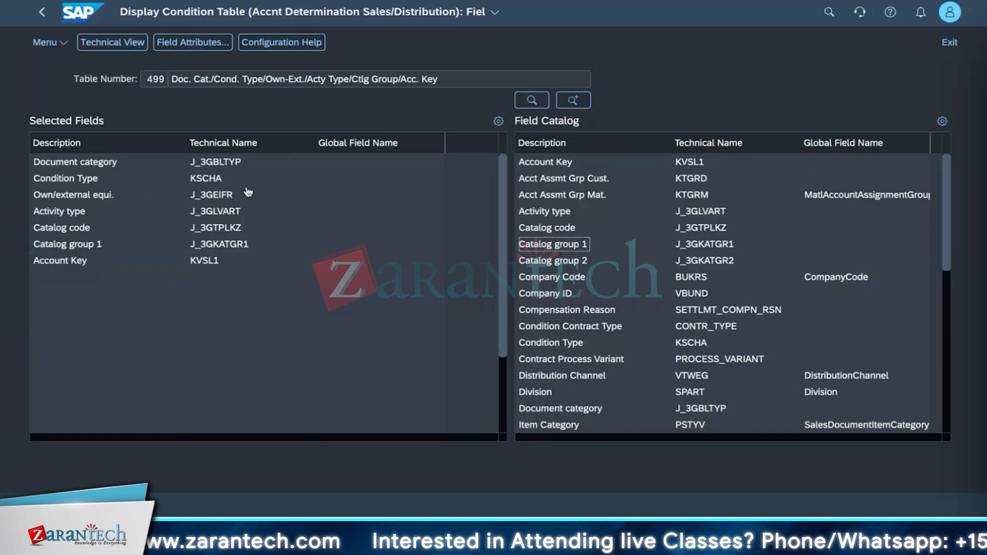
scroll(344, 378, down, 2)
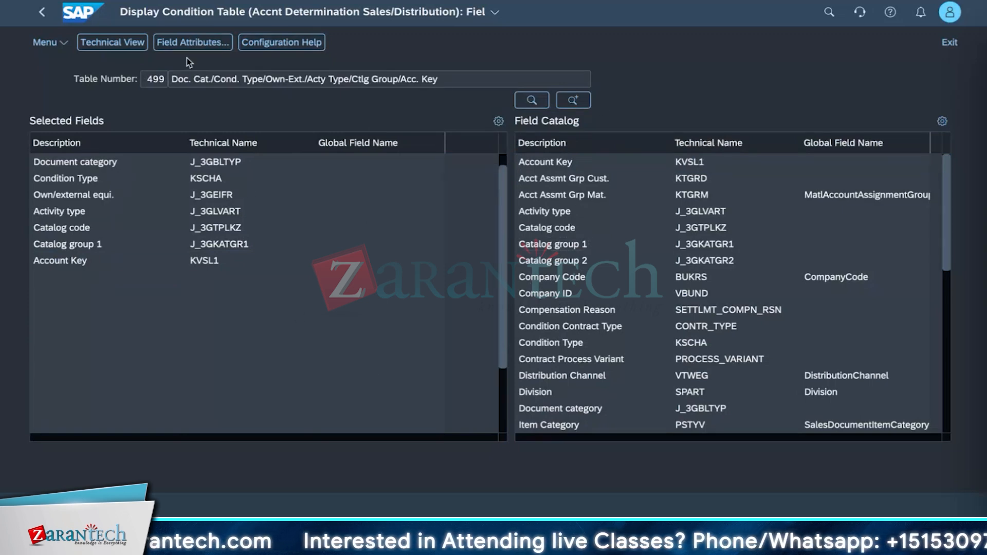
scroll(441, 294, down, 3)
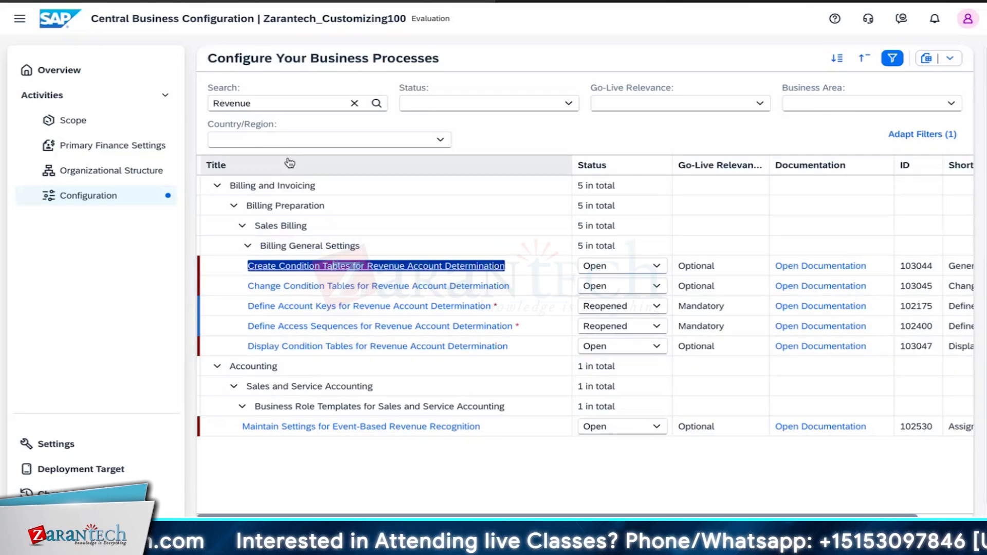
- In Central Business Configuration, replace the "Revenue" search with "master data" for the configuration activities
click(268, 101)
key(BackSpace)
key(BackSpace)
key(BackSpace)
key(BackSpace)
key(BackSpace)
key(BackSpace)
key(BackSpace)
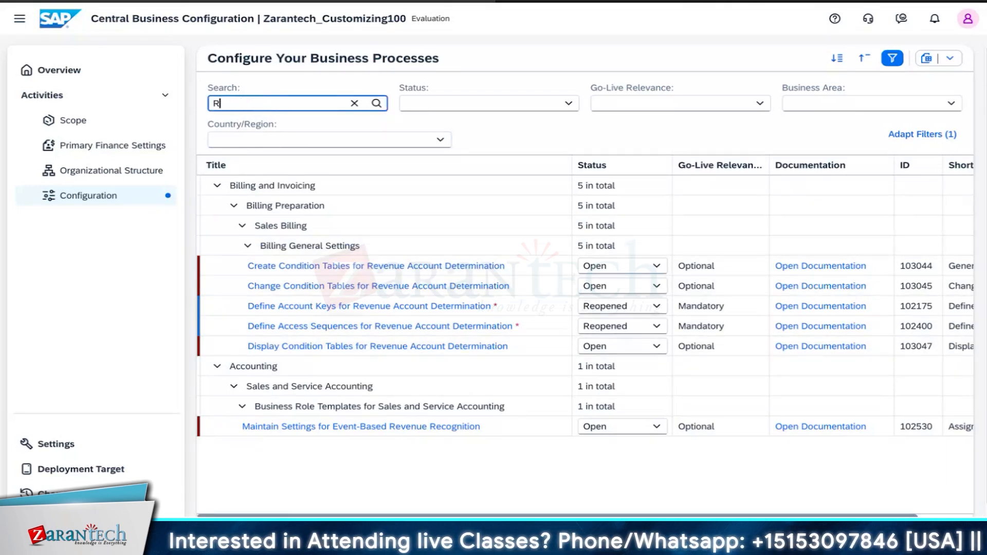
text(masterdata)
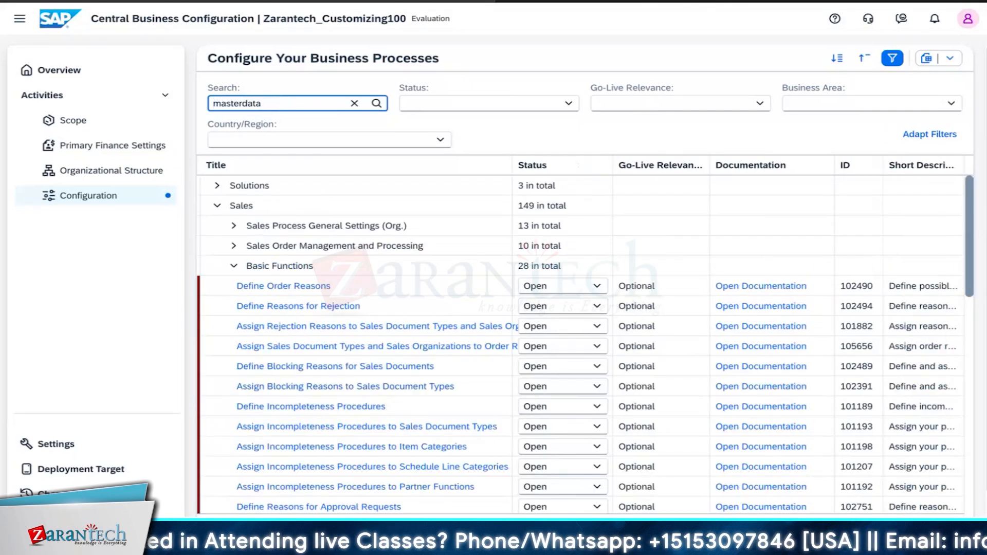
key(Return)
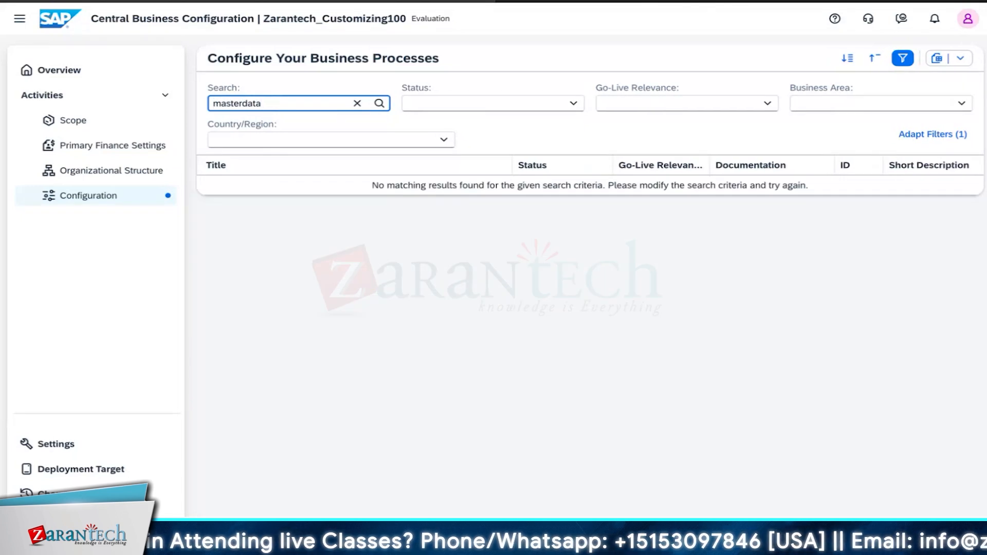
click(243, 103)
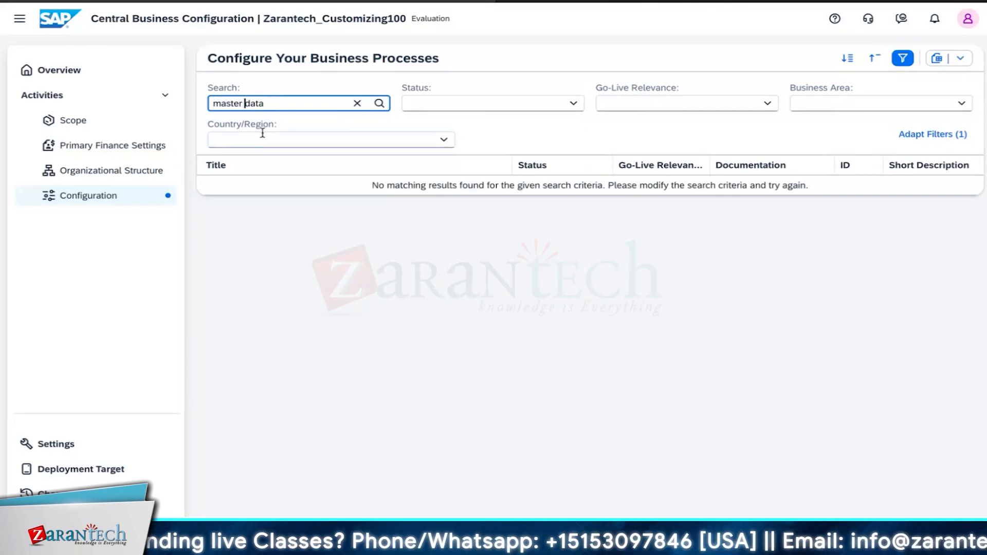
key(Return)
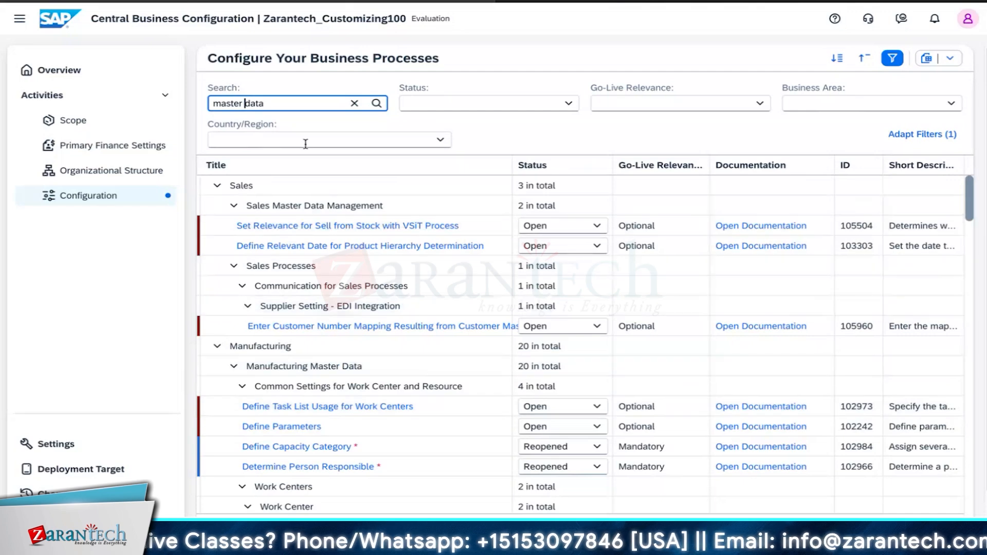
- Try searching the configuration activities for "master data for account" and return the search to "master data"
click(304, 105)
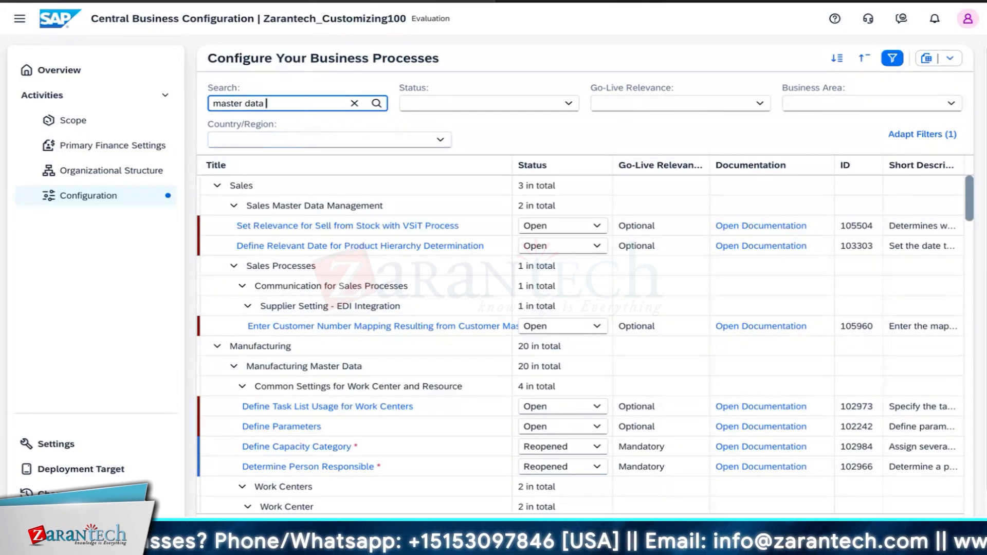
text(for account)
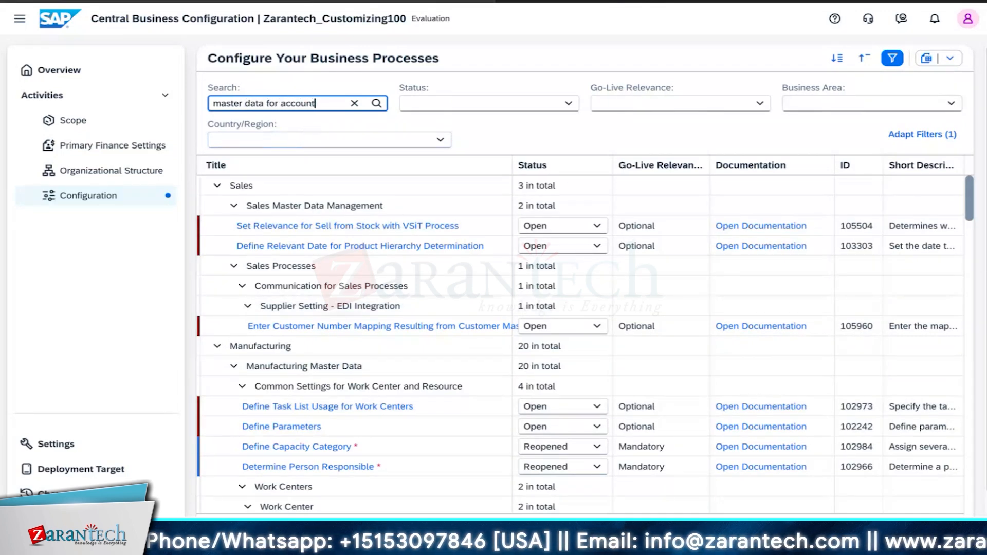
key(Return)
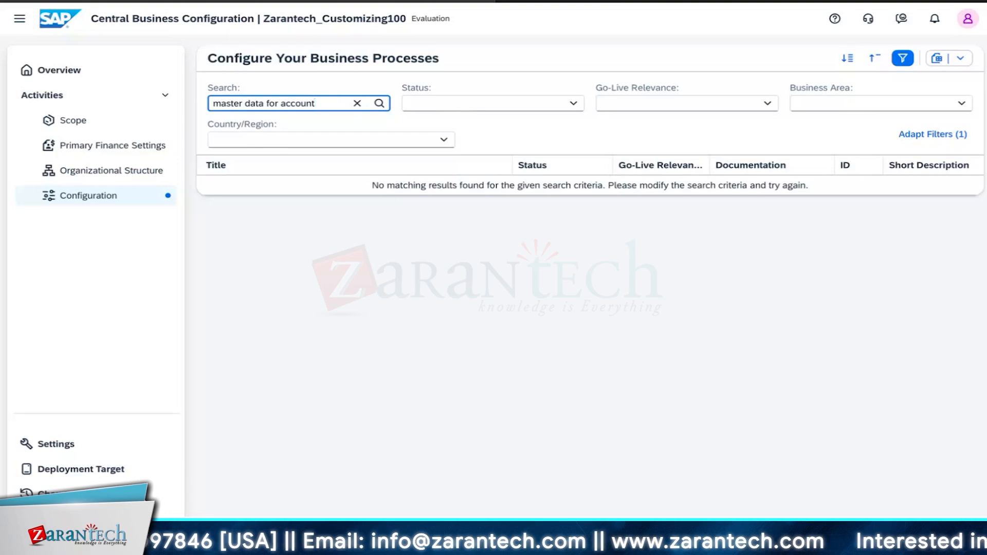
key(BackSpace)
key(BackSpace)
key(BackSpace)
key(BackSpace)
key(BackSpace)
key(BackSpace)
key(BackSpace)
key(BackSpace)
key(BackSpace)
key(BackSpace)
key(BackSpace)
key(BackSpace)
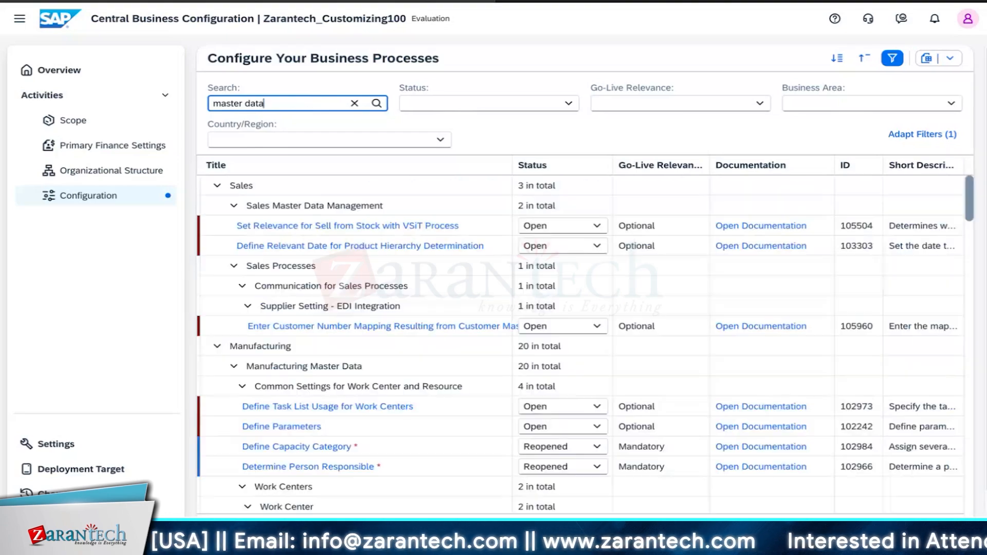
- Browse the master data configuration activities down to the basic settings for Business Partners
scroll(360, 442, down, 5)
scroll(383, 437, down, 15)
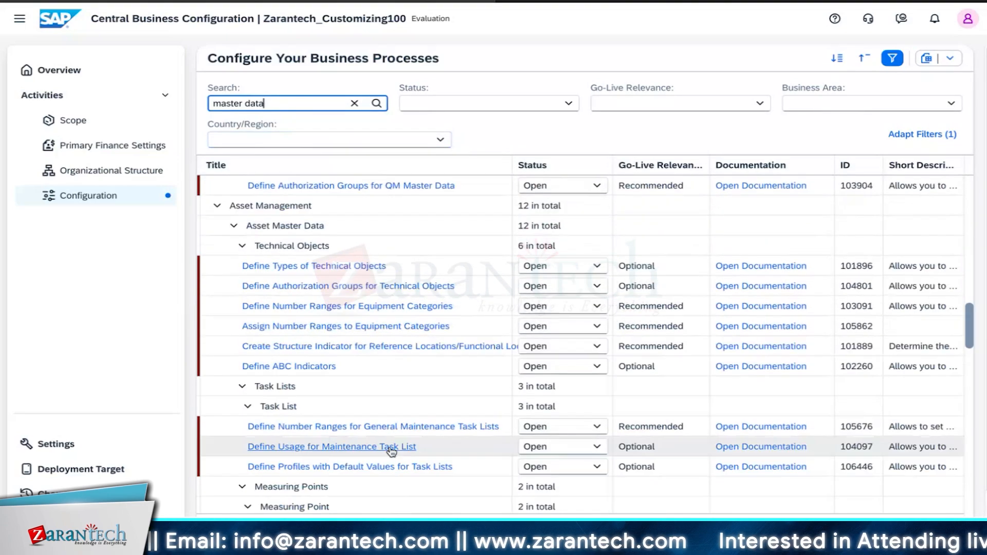
scroll(392, 452, down, 4)
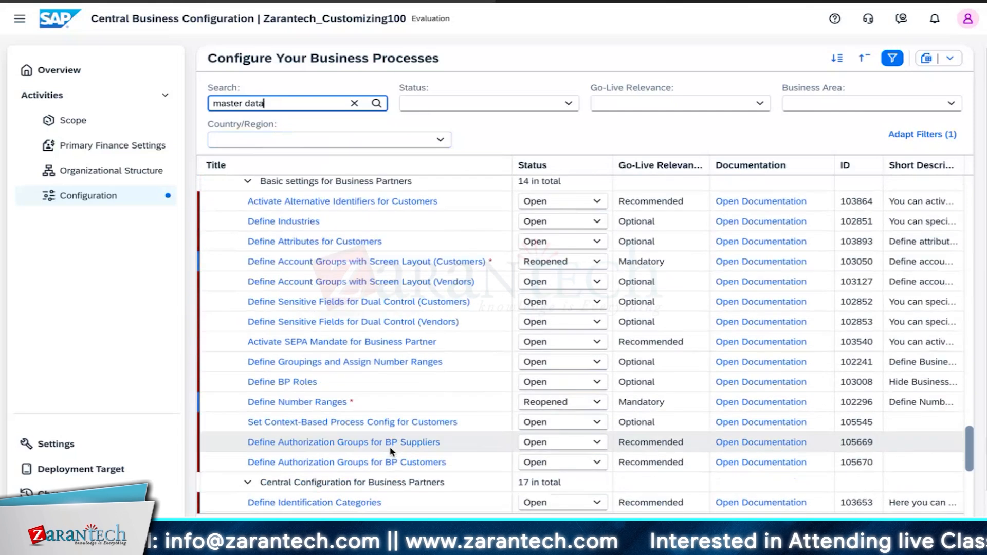
- Examine the rest of the "master data" configuration activities, from the business partner settings to the list's end and back to its beginning
scroll(392, 452, up, 2)
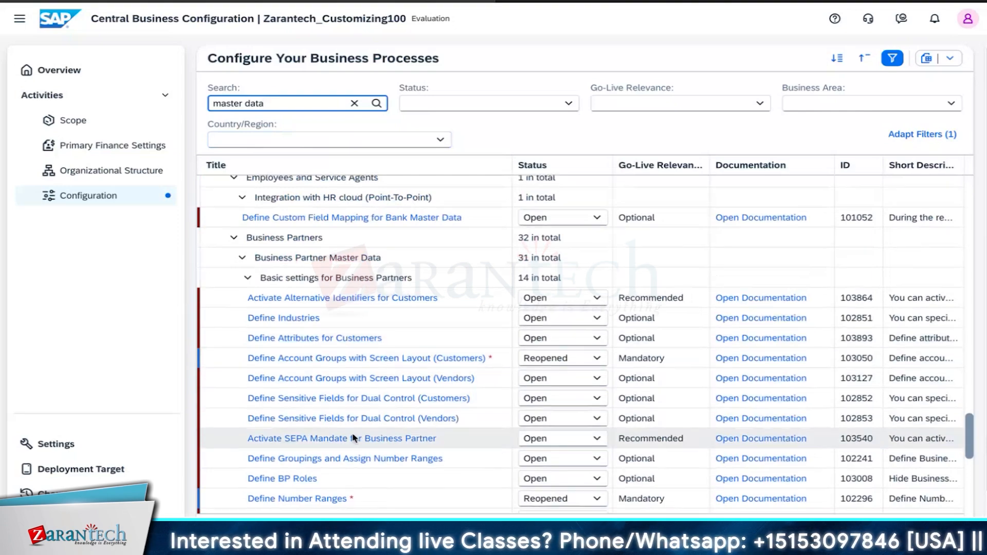
scroll(360, 463, down, 10)
scroll(371, 483, down, 2)
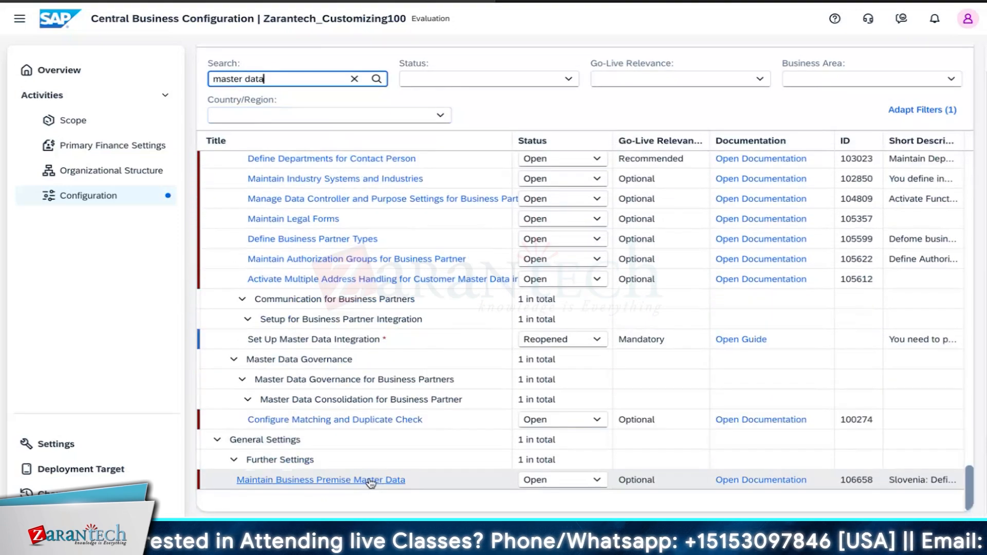
scroll(388, 427, up, 1)
scroll(387, 428, down, 1)
scroll(387, 428, up, 8)
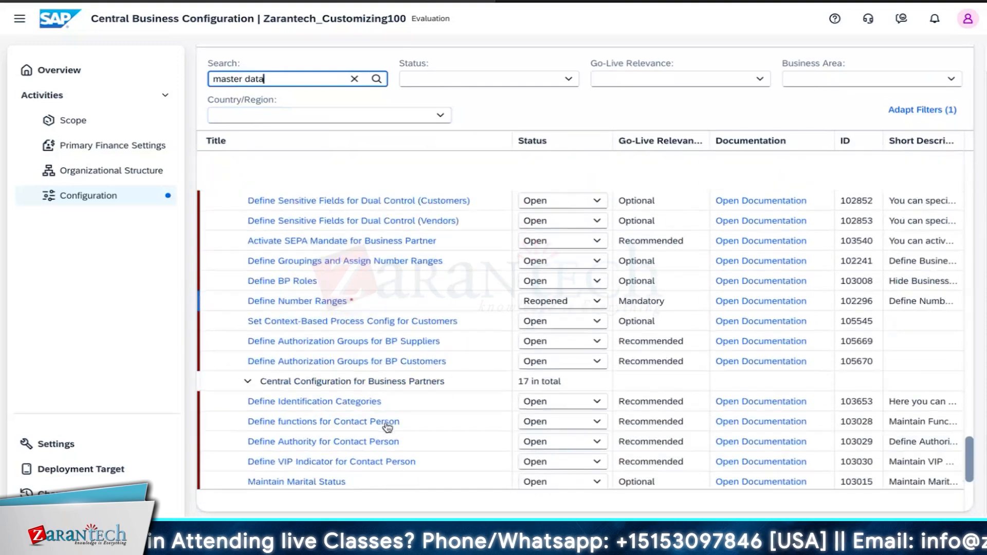
scroll(387, 427, up, 15)
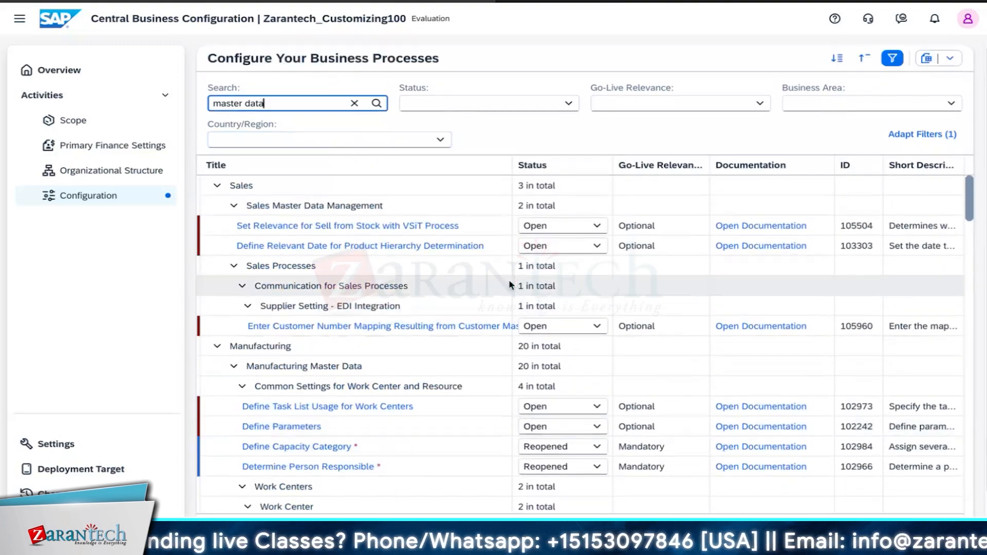
- Search the configuration activities for "dependencies", shorten the term to "depend", and look through the matching activities
triple_click(262, 102)
text(dependencies)
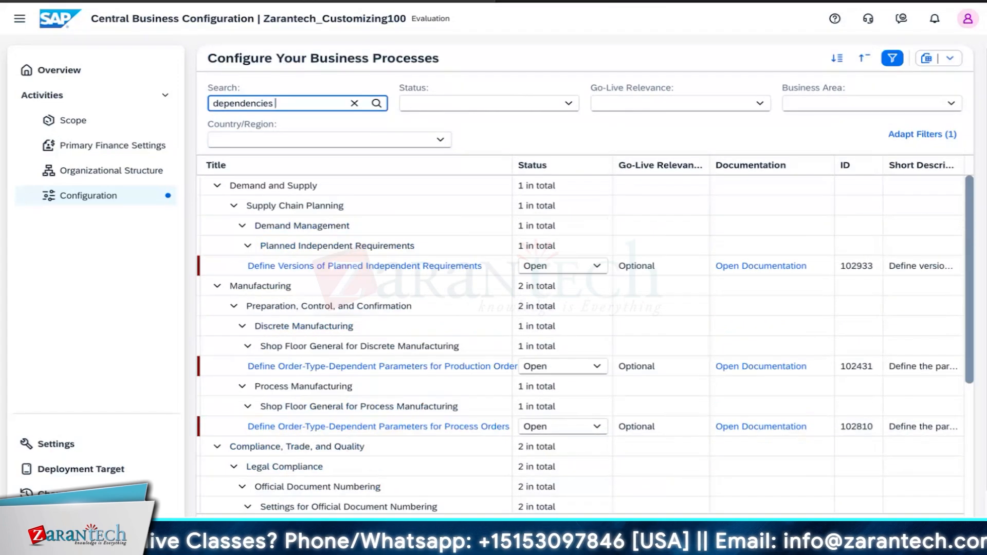
key(BackSpace)
key(BackSpace)
key(BackSpace)
key(BackSpace)
key(BackSpace)
key(BackSpace)
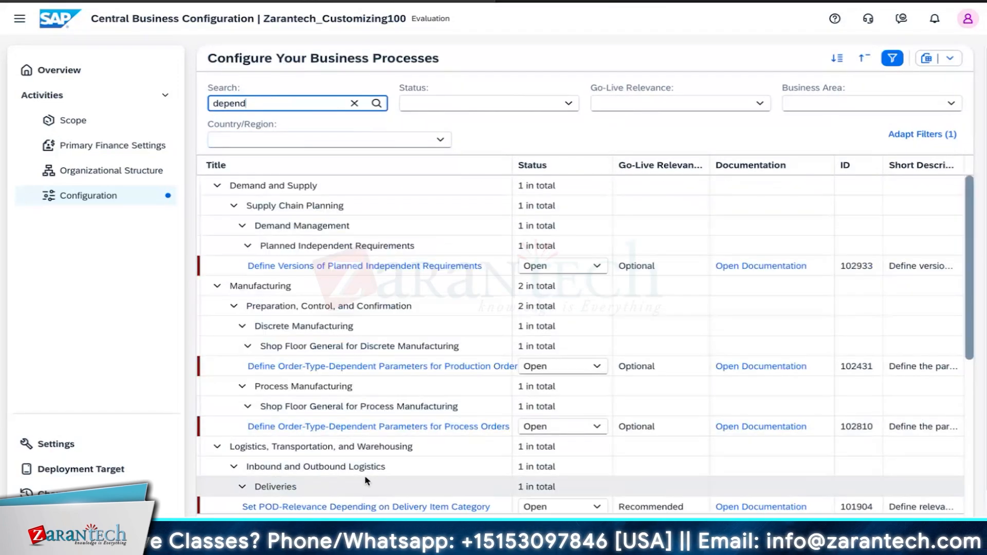
scroll(367, 468, down, 7)
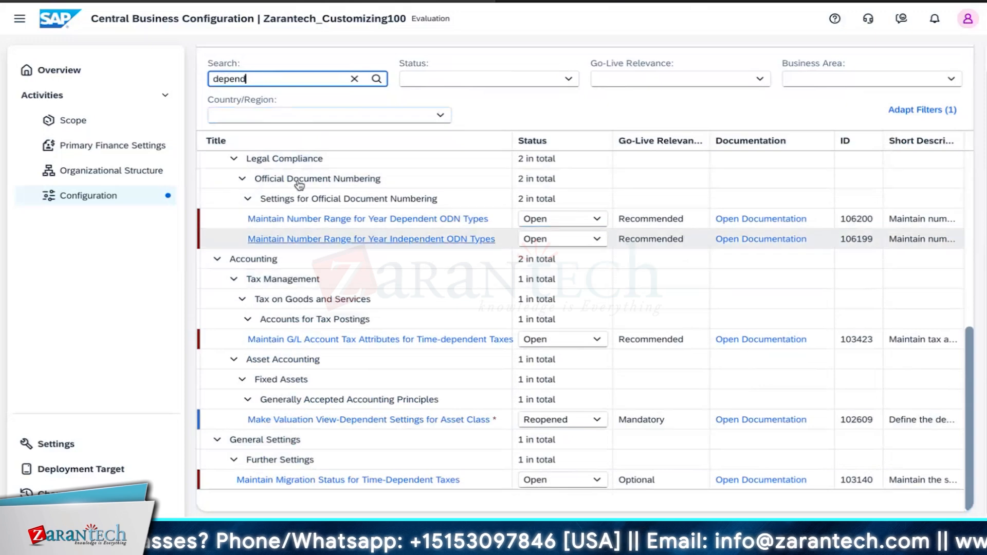
key(BackSpace)
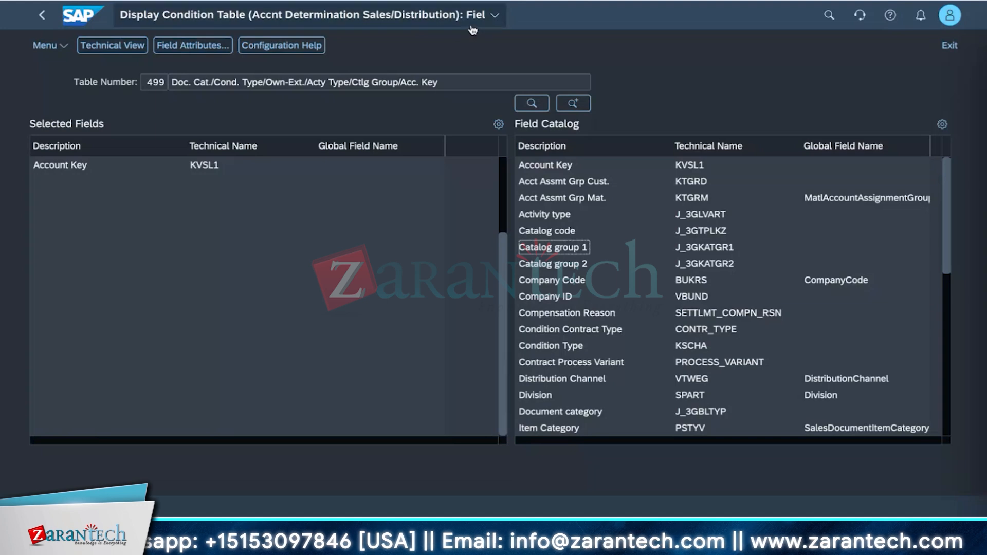
- Switch to the SAP S/4HANA Cloud home page, search for "account assignment", and open Display Purch. Docs by Account Assignment
click(320, 11)
click(238, 112)
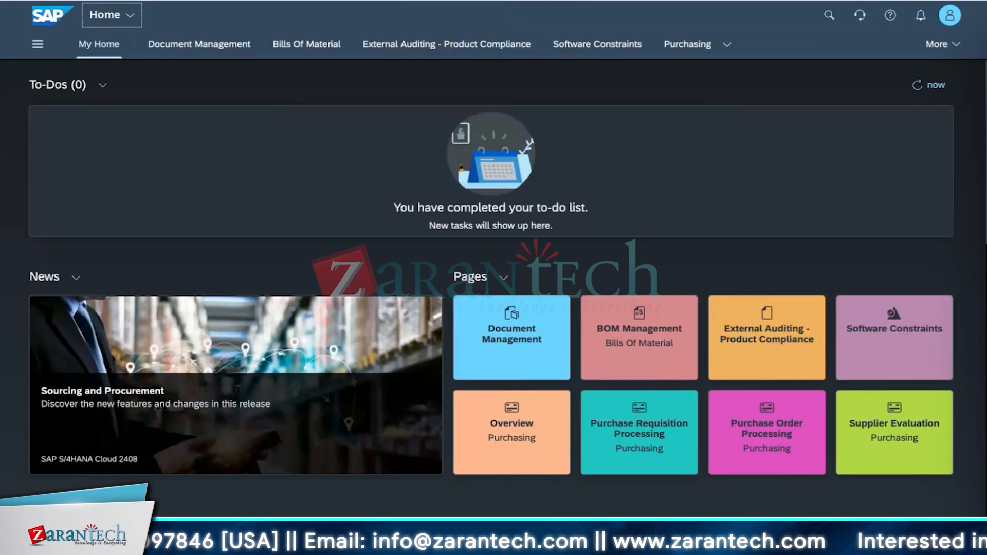
click(829, 15)
text(account assignment)
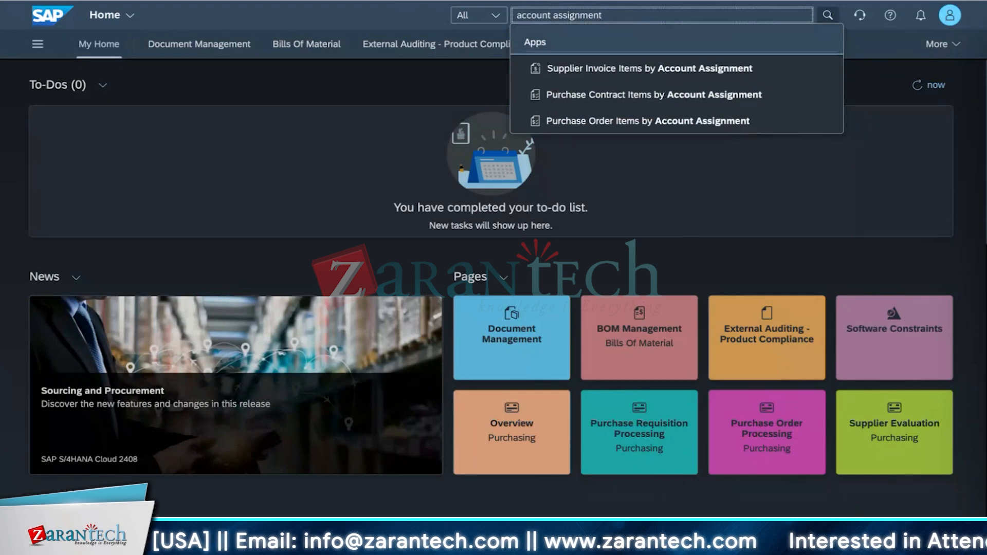
key(Return)
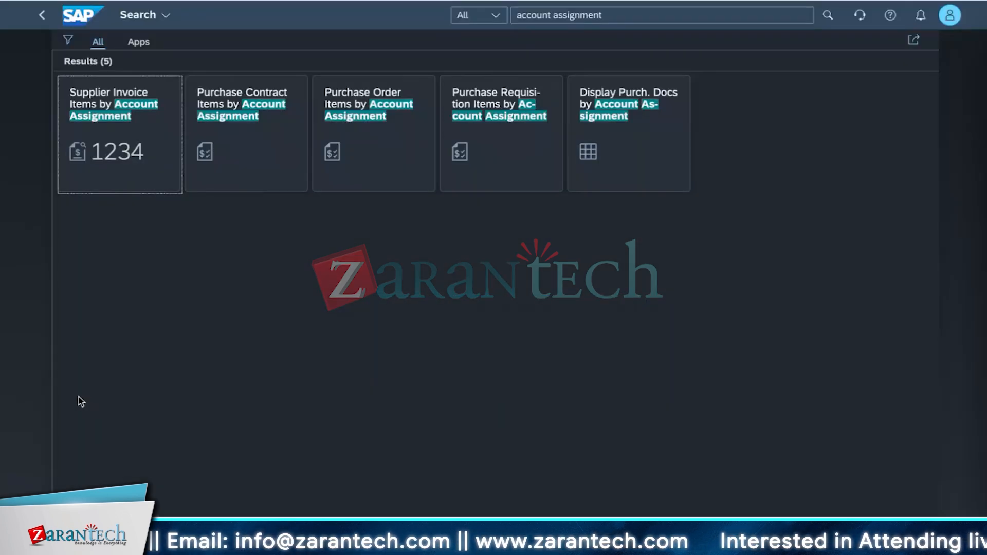
click(641, 149)
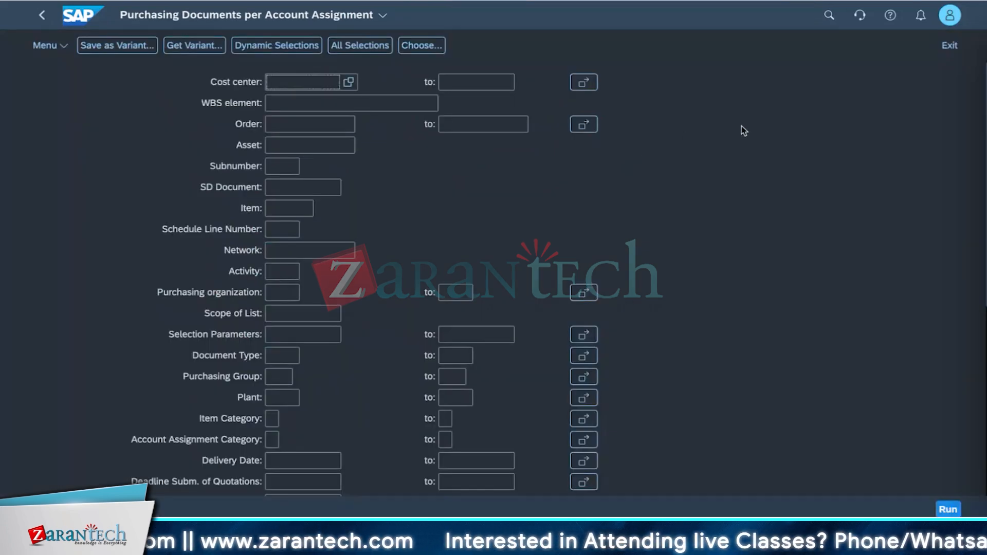
- Try to run the purchasing documents report and set its scope of list to ALV (ALV grid control)
key(F8)
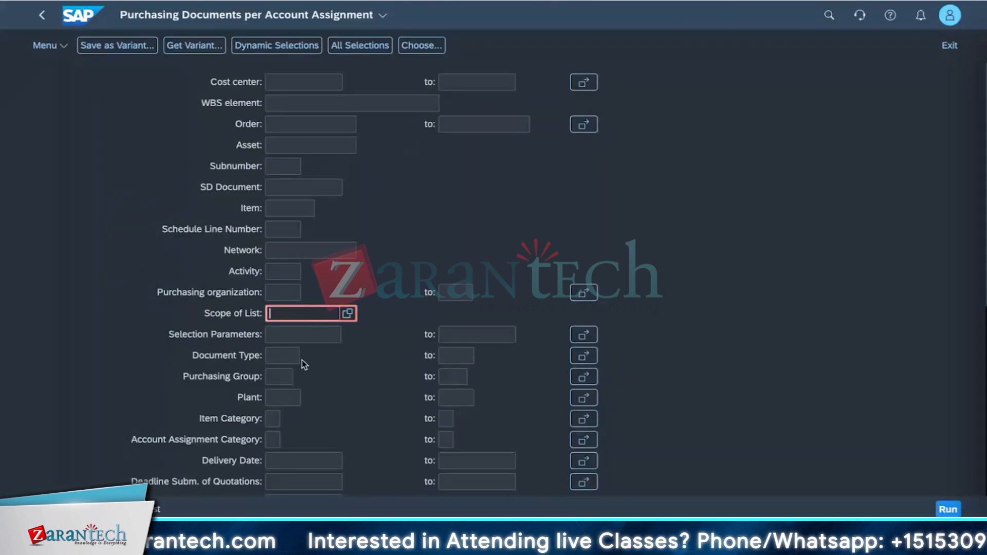
click(348, 313)
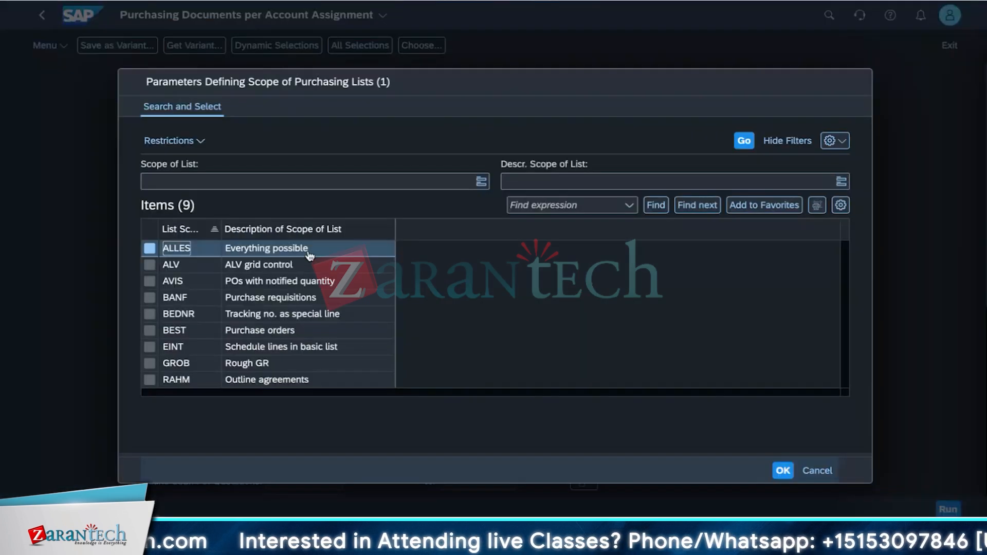
click(317, 266)
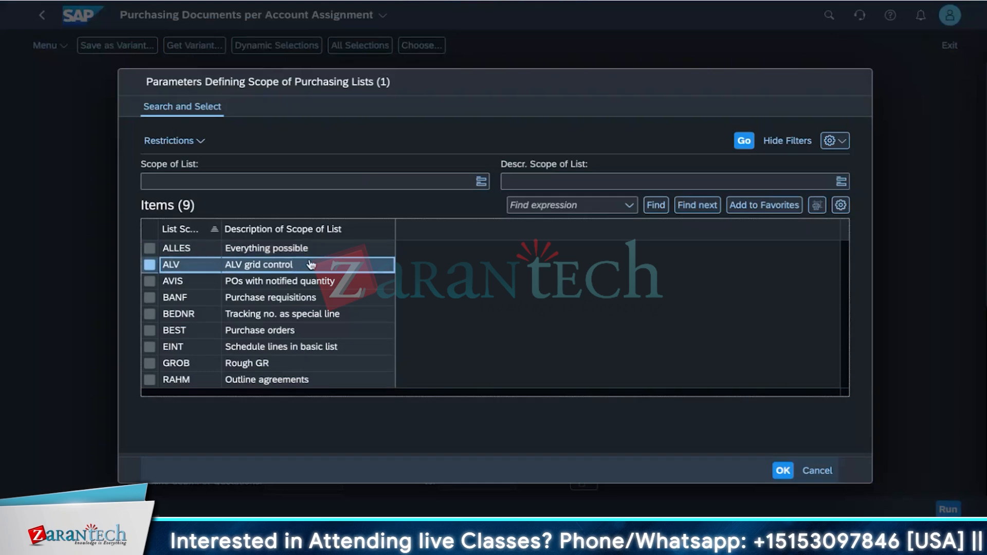
click(783, 470)
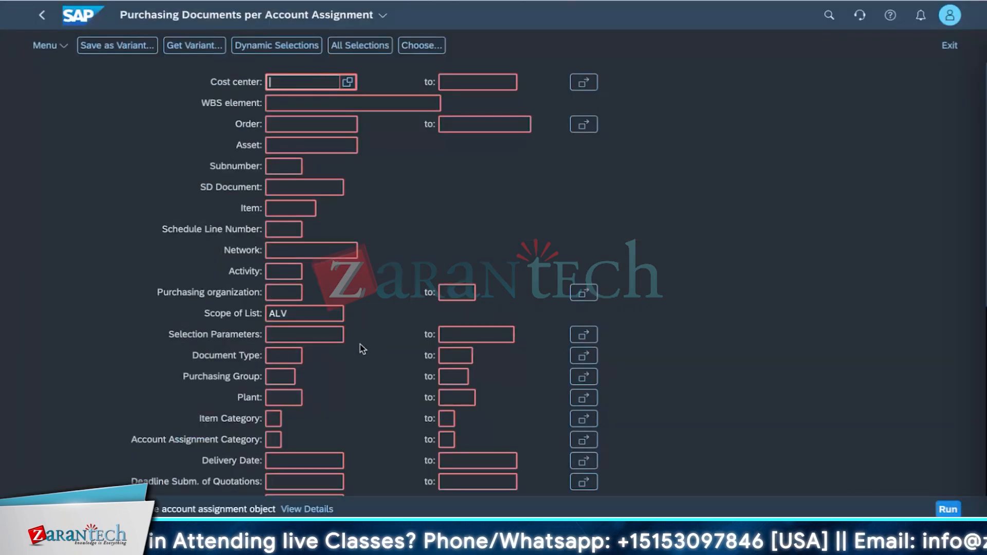
- Set the report's scope of list to RAHM (Outline agreements) and try running it
scroll(303, 360, down, 3)
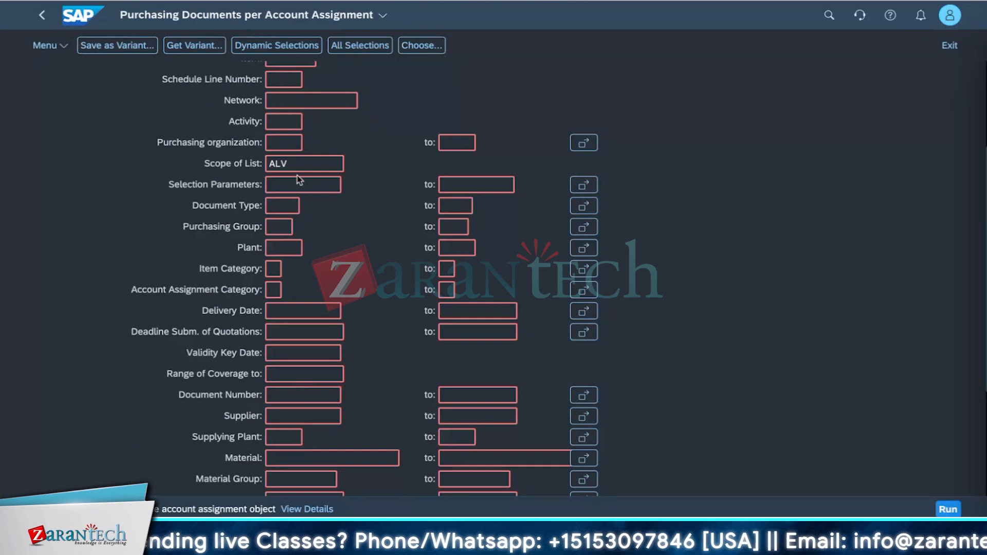
click(348, 164)
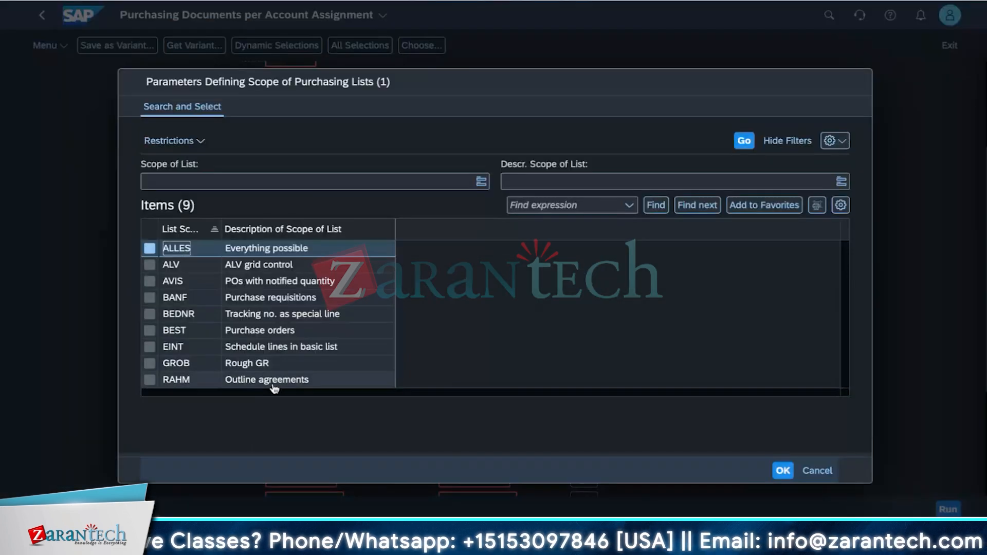
double_click(274, 380)
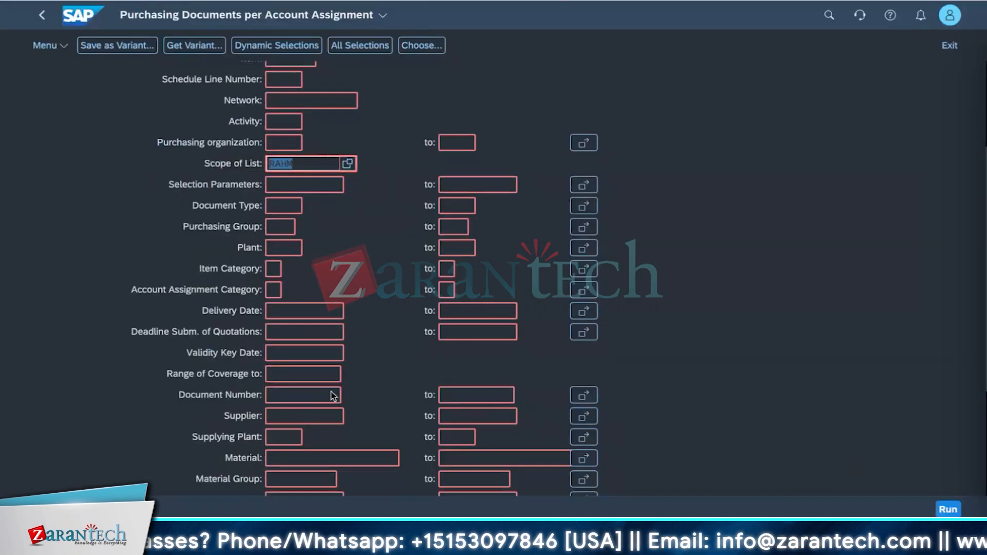
click(941, 513)
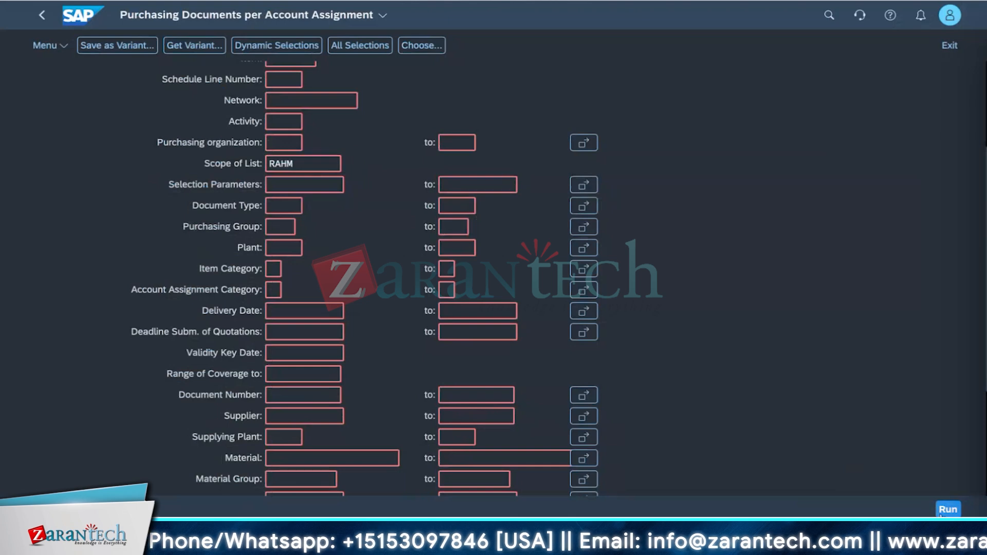
click(611, 213)
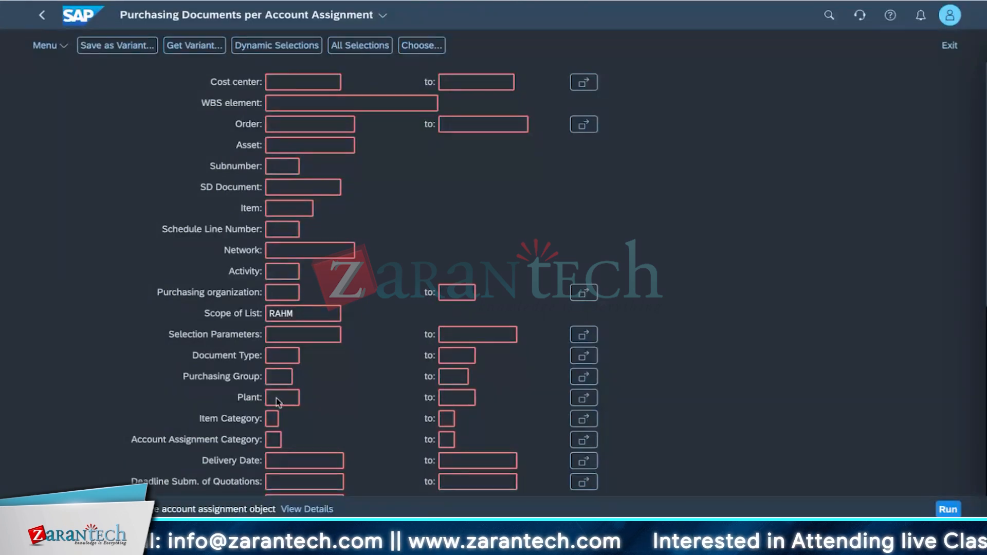
- Review the report's remaining selection fields and return to the home page
scroll(267, 432, down, 5)
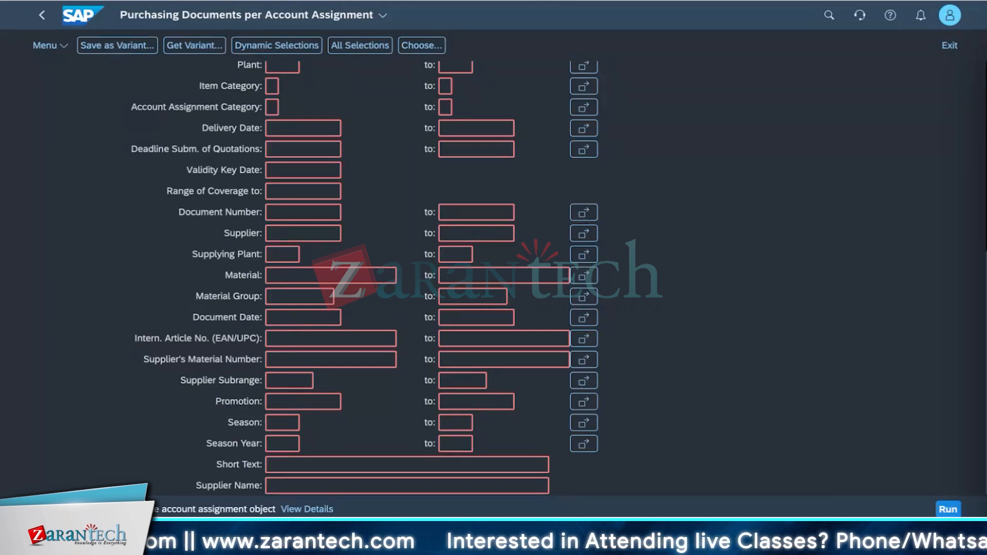
click(31, 1)
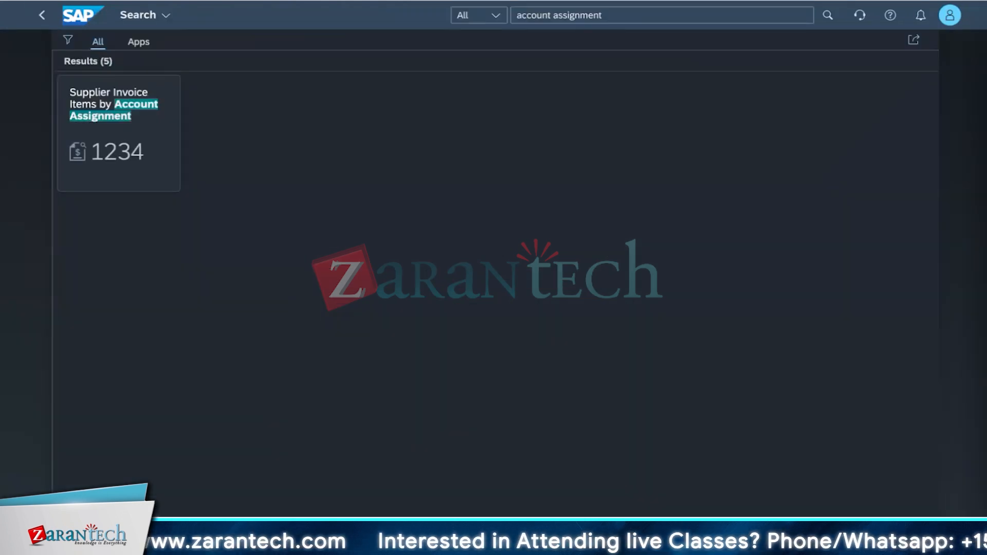
key(alt+Left)
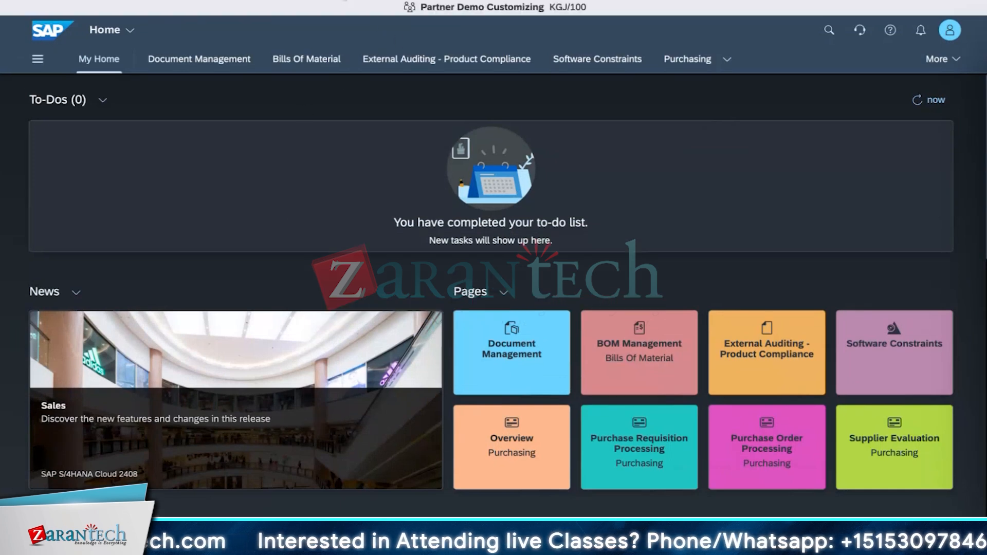
- Search the SAP S/4HANA Cloud apps for "dependen" from the home page
click(280, 1)
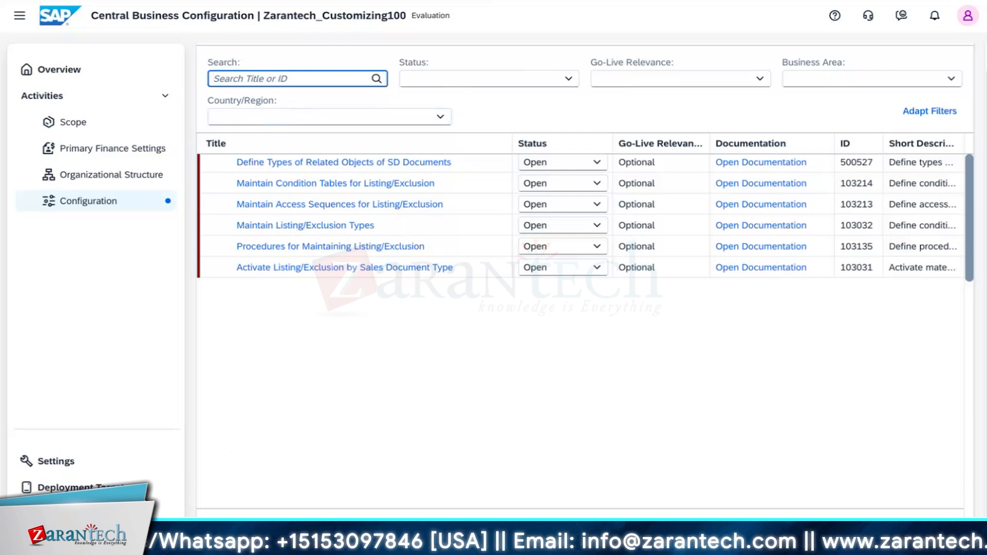
click(730, 1)
click(829, 16)
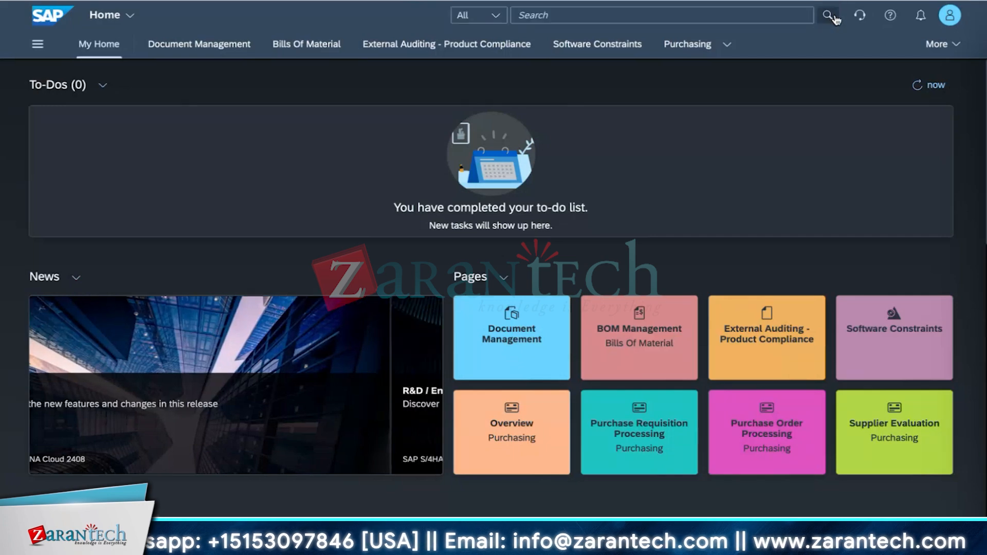
text(dependen)
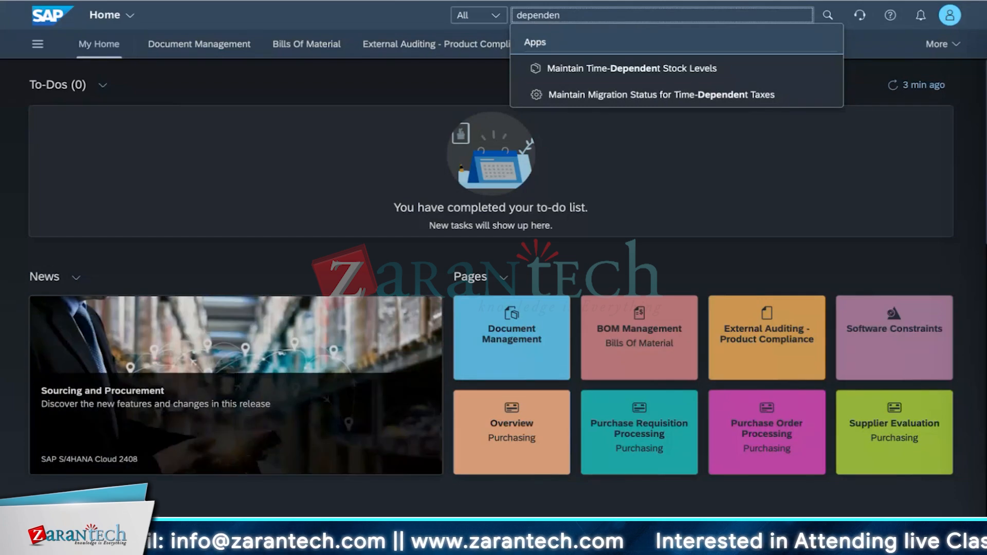
- Try replacing the app search term with "filed catalogs"
key(BackSpace)
key(BackSpace)
key(BackSpace)
key(BackSpace)
key(BackSpace)
key(BackSpace)
key(BackSpace)
key(BackSpace)
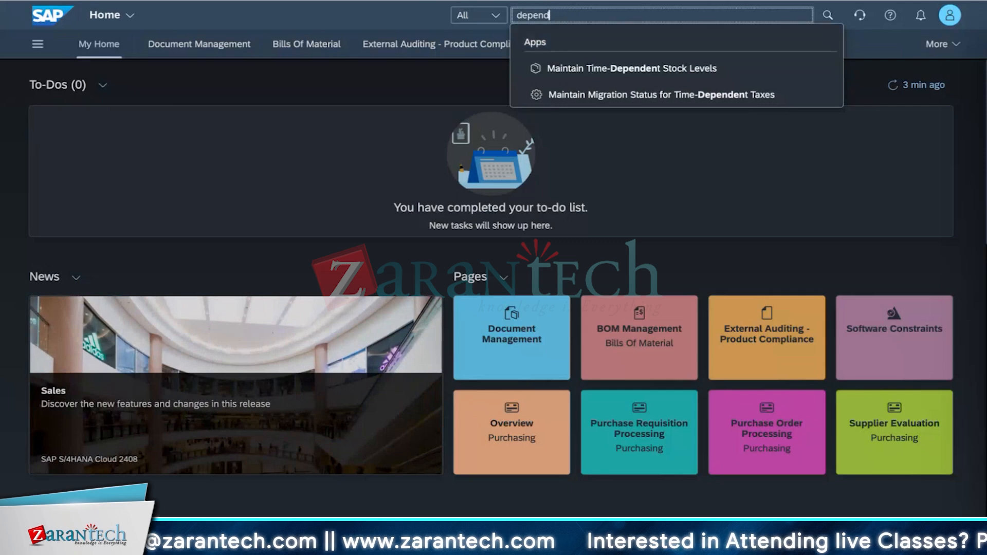
text(filed c)
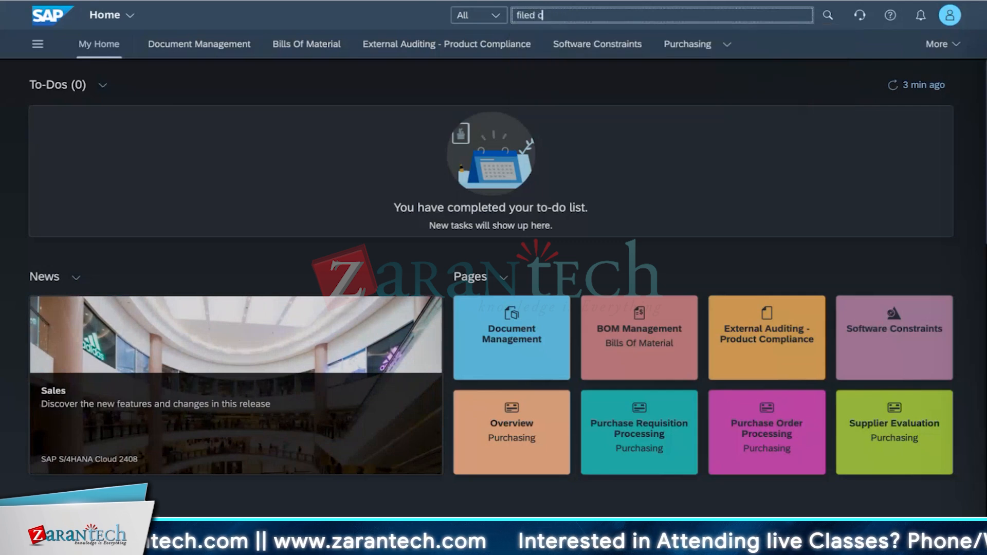
text(atalogu)
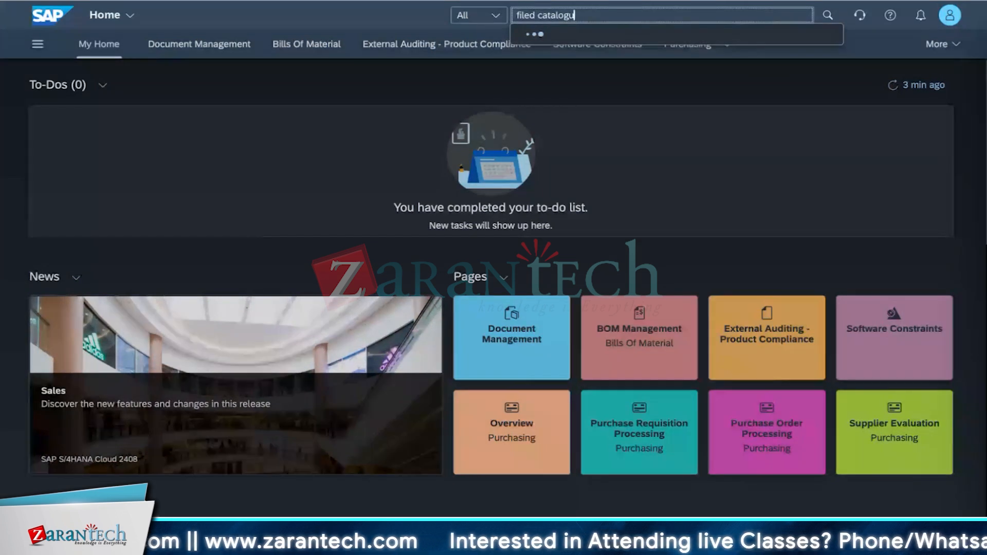
text(es)
key(BackSpace)
key(BackSpace)
key(BackSpace)
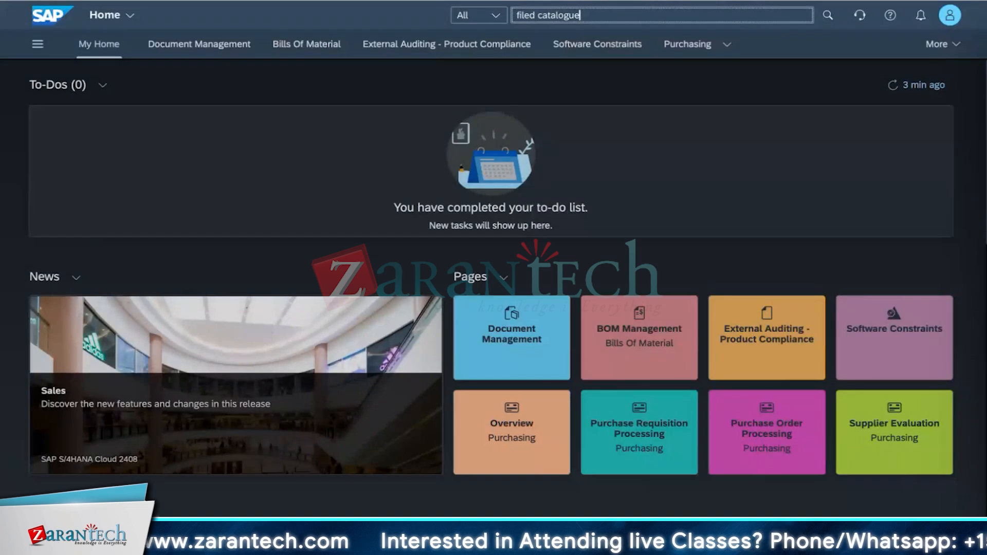
text(s)
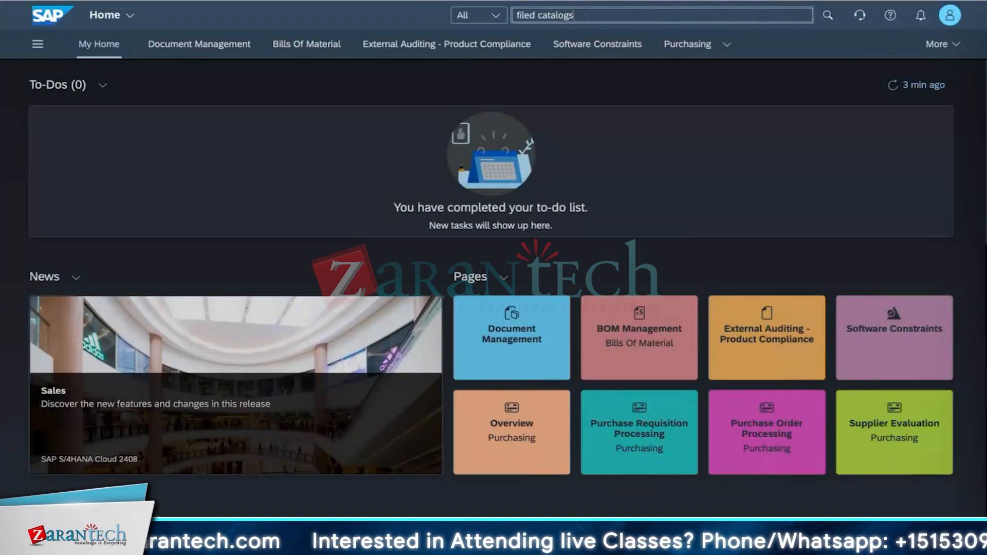
- Correct the misspelled home page search term and search the apps for "field catal"
key(BackSpace)
key(BackSpace)
key(BackSpace)
key(BackSpace)
key(BackSpace)
key(BackSpace)
key(BackSpace)
key(BackSpace)
key(BackSpace)
key(BackSpace)
key(BackSpace)
key(BackSpace)
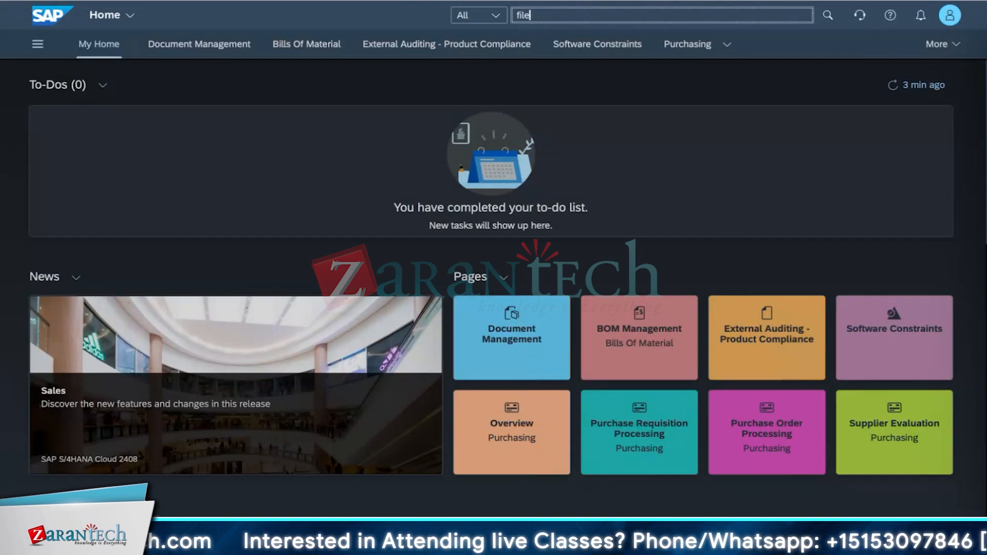
text(eld )
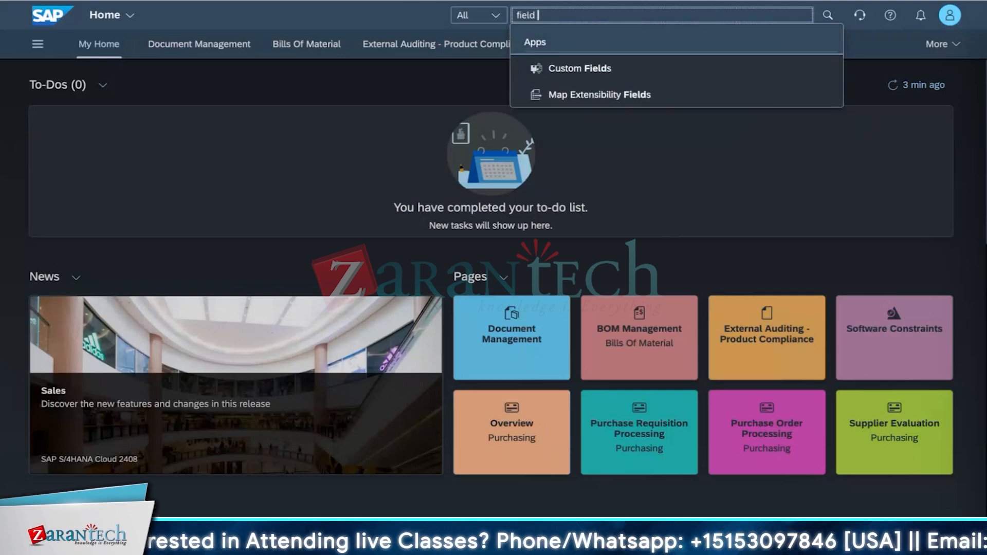
text(cata)
key(BackSpace)
key(BackSpace)
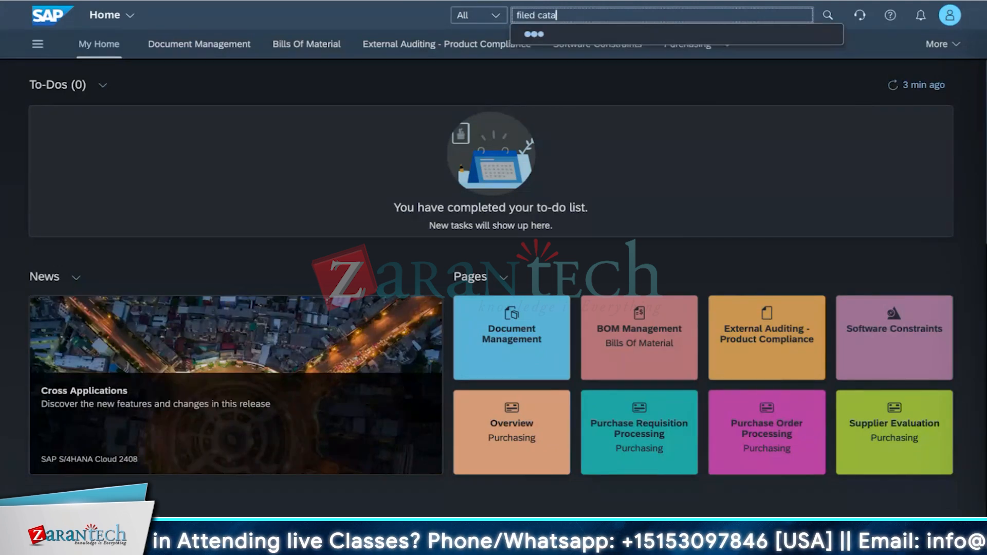
key(BackSpace)
key(BackSpace)
key(BackSpace)
key(BackSpace)
key(BackSpace)
key(BackSpace)
key(BackSpace)
key(BackSpace)
text(eld catal)
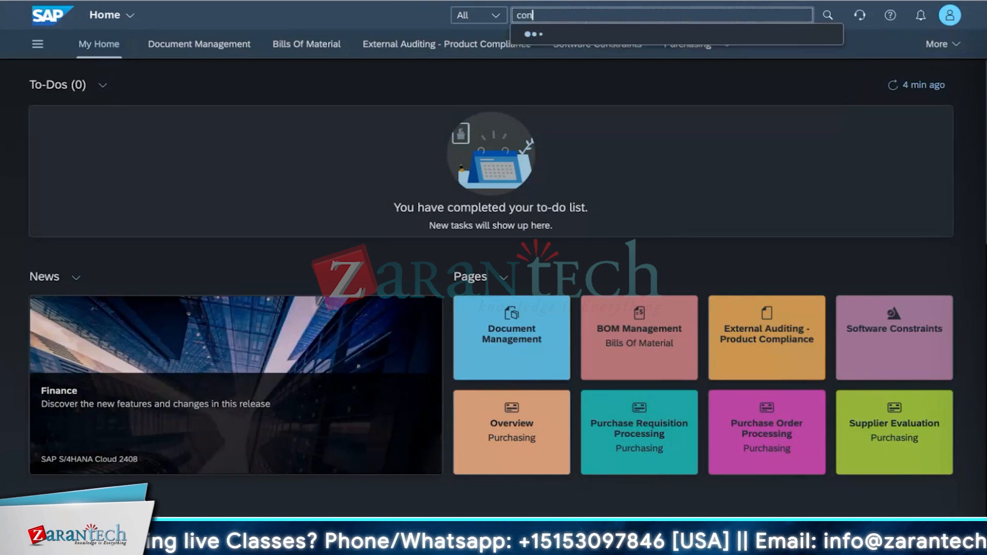
- Try "condition table" in the app search, and search the Central Business Configuration activities for the same term
text(dition table)
key(BackSpace)
key(BackSpace)
key(BackSpace)
key(BackSpace)
key(BackSpace)
key(BackSpace)
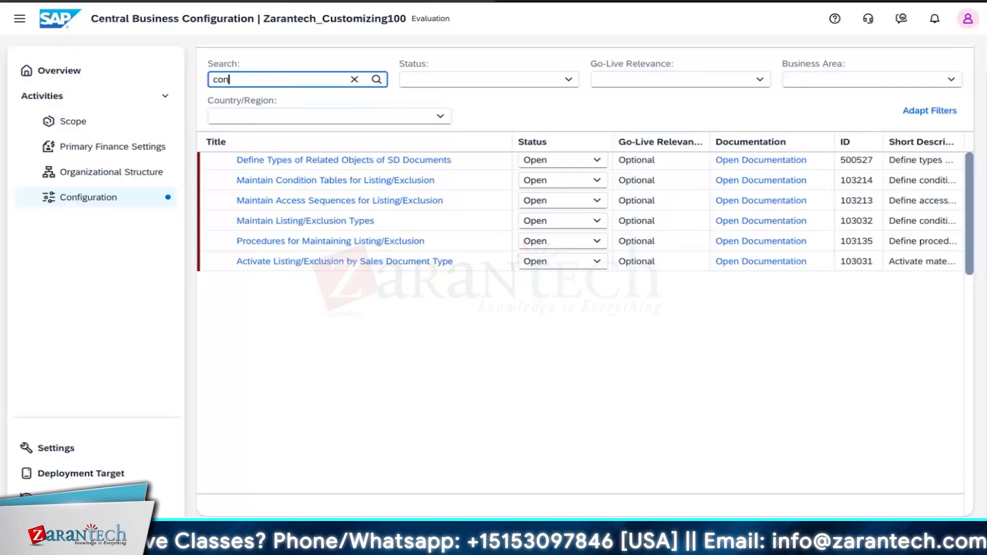
text(dition table)
key(Return)
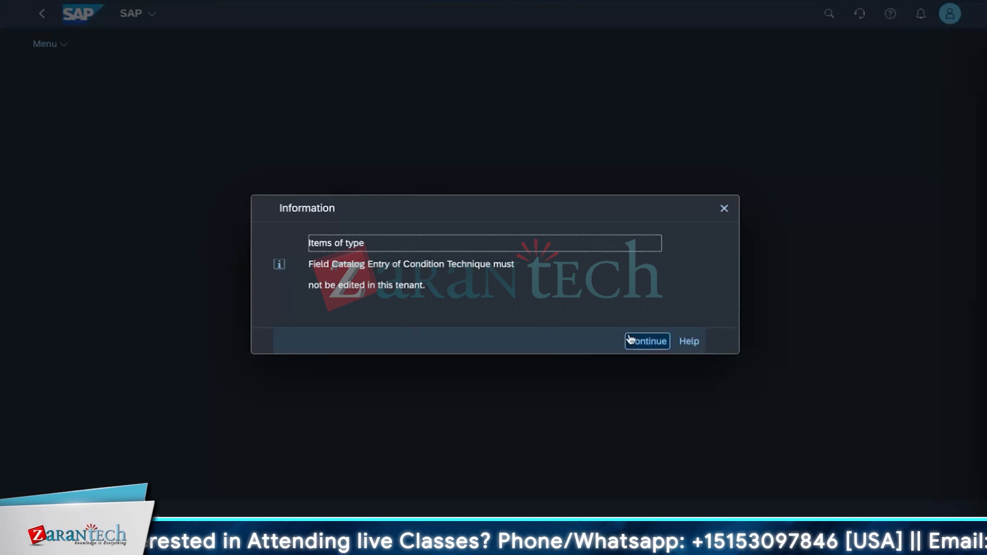
- Display the Sales/Distribution account determination field catalog and review its fields, temporarily marking AUGRU, BUKRS and CONTR_TYPE
click(645, 342)
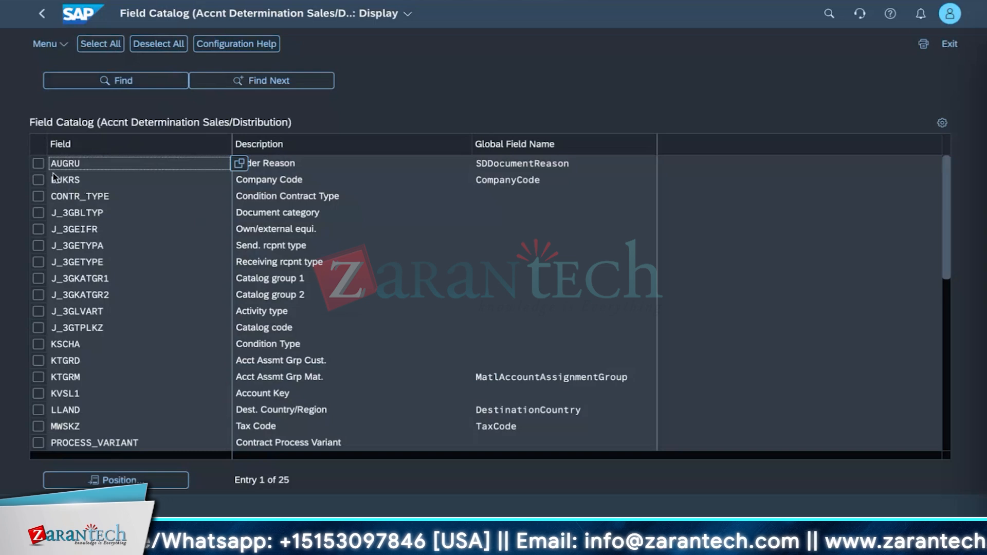
click(38, 163)
click(38, 180)
click(38, 196)
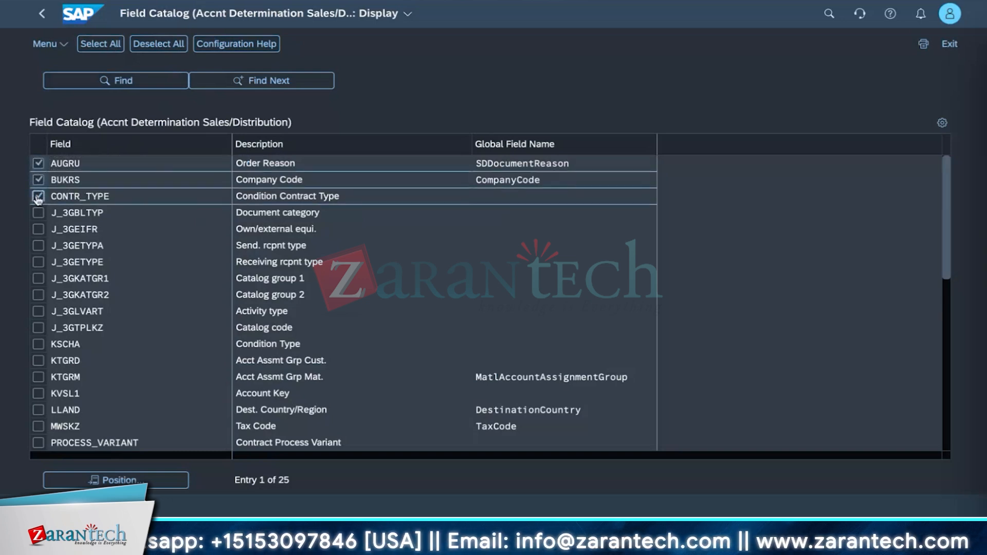
click(38, 196)
click(38, 179)
click(38, 163)
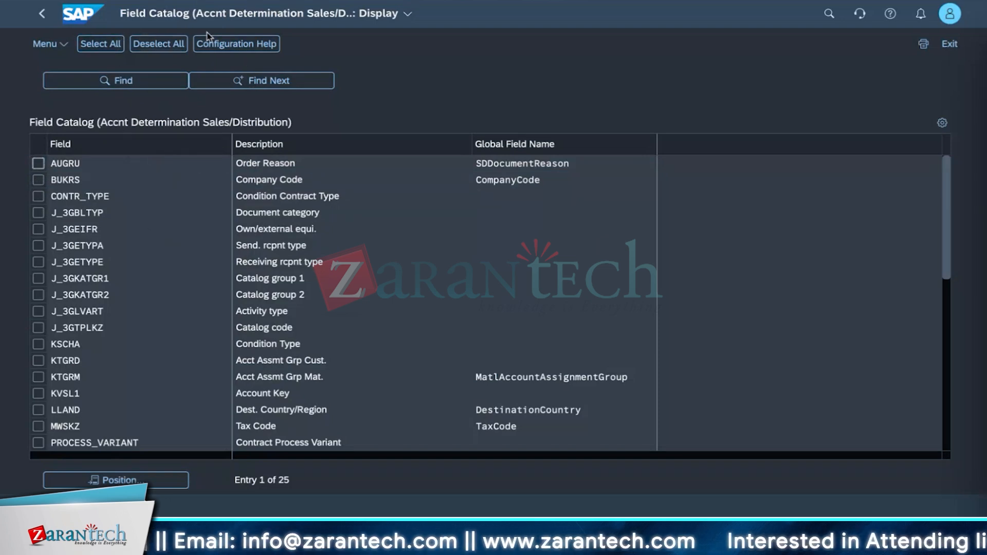
scroll(167, 387, down, 5)
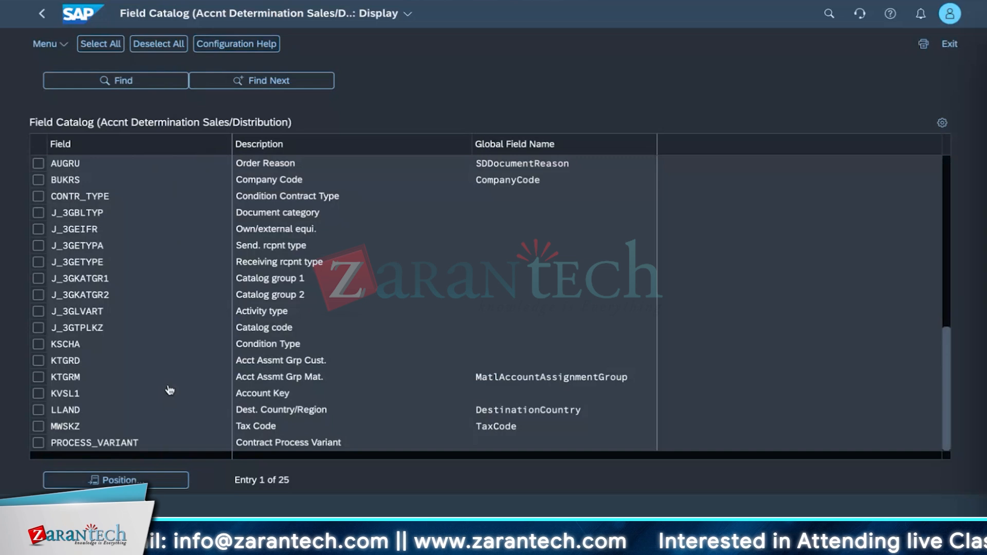
scroll(168, 390, up, 5)
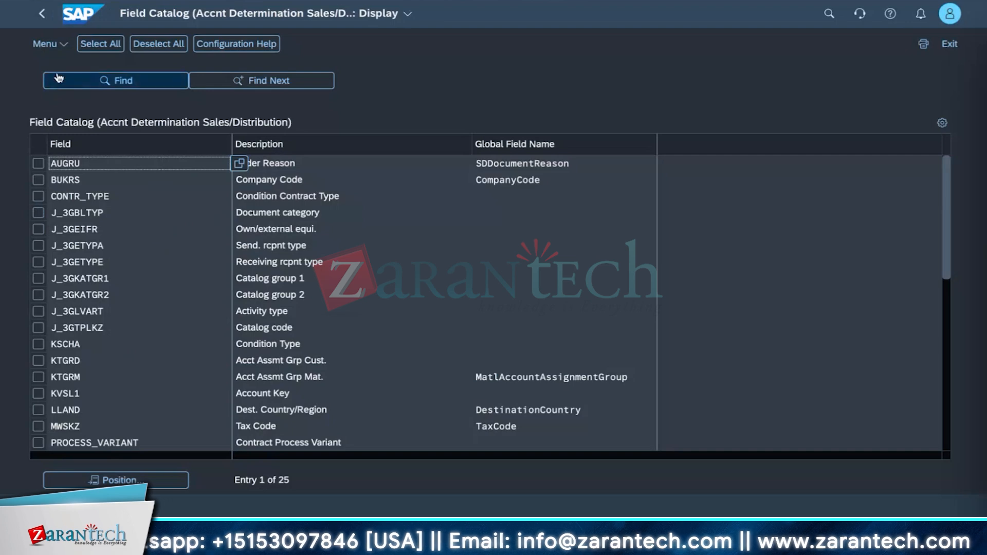
- Leave the field catalog, view the Create Condition Tables for Revenue Account Determination activity, and return to the home page
click(43, 19)
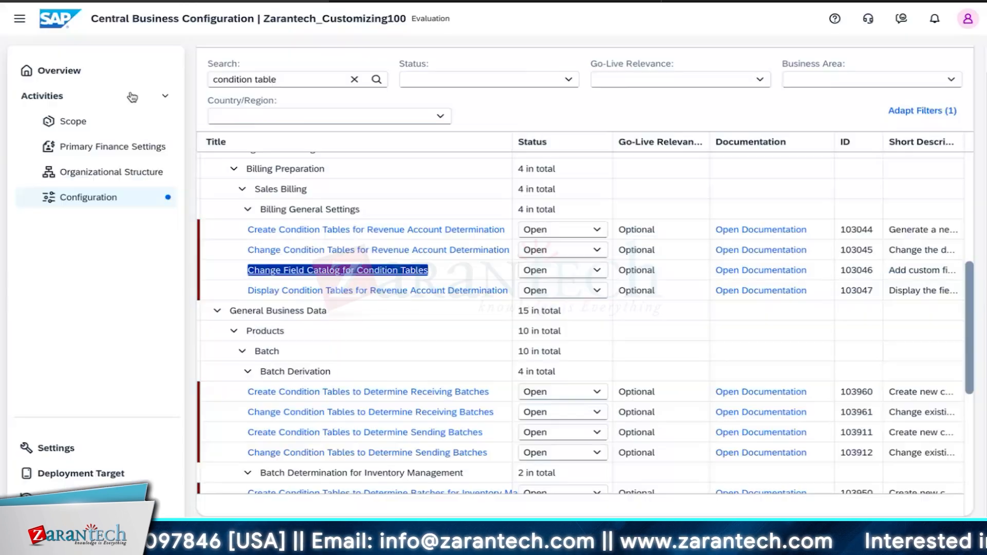
click(330, 229)
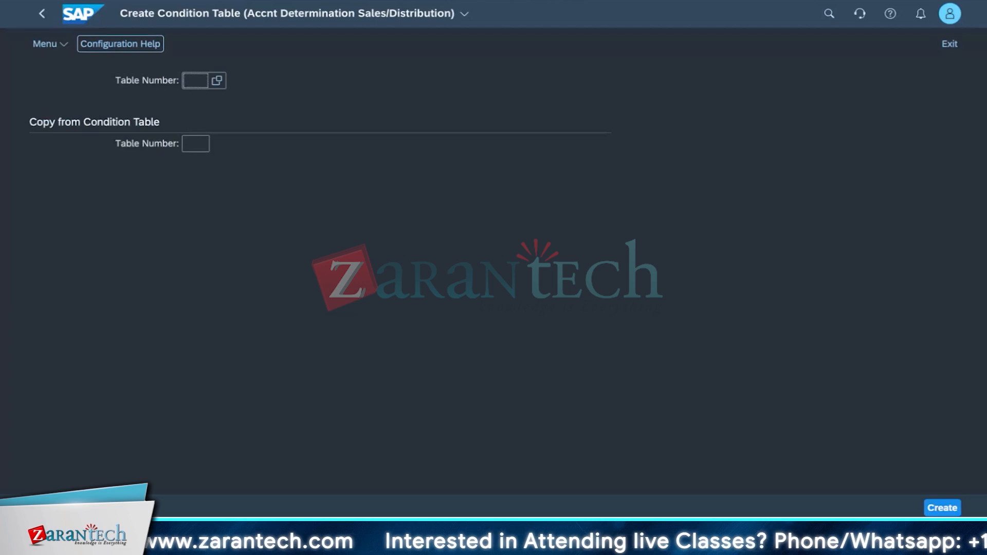
click(43, 15)
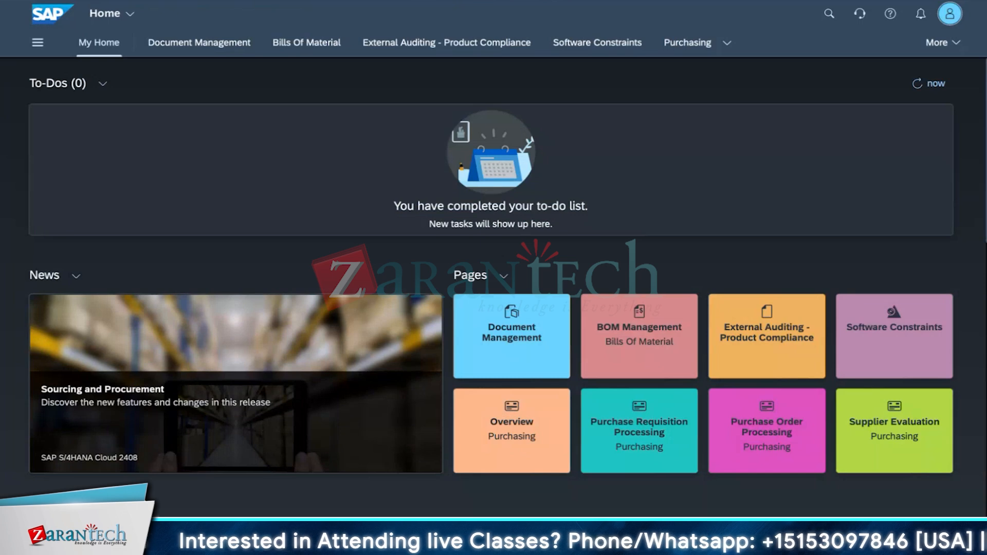
- Switch to Word and replace all of the FI-SD integration notes with new text beginning "For configu"
mouse_move(322, 494)
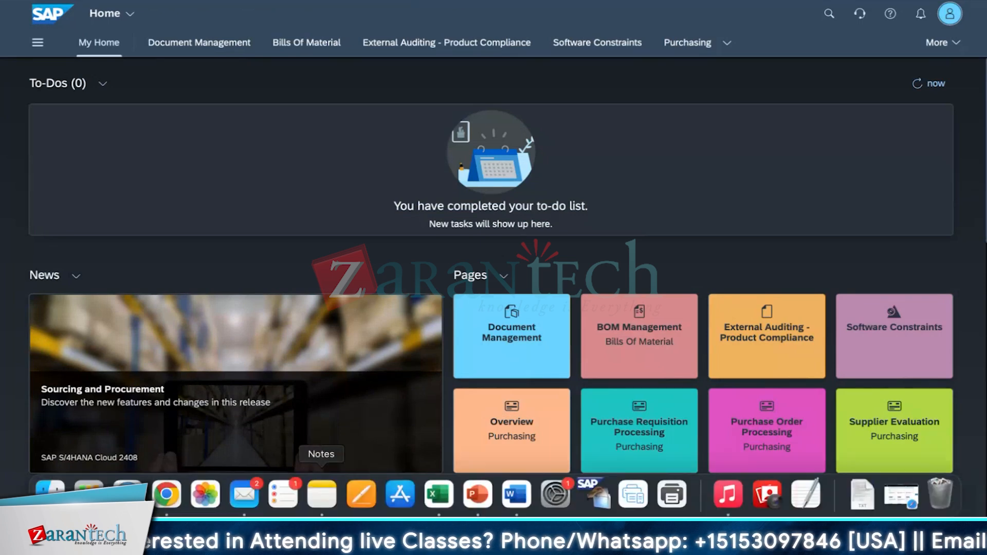
click(503, 497)
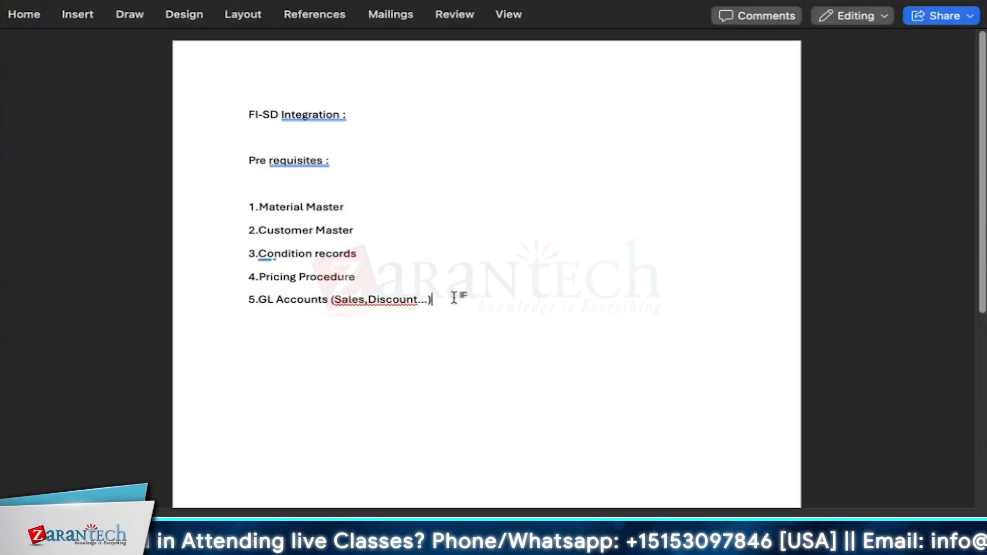
key(Return)
key(Return)
key(Return)
key(Return)
key(Return)
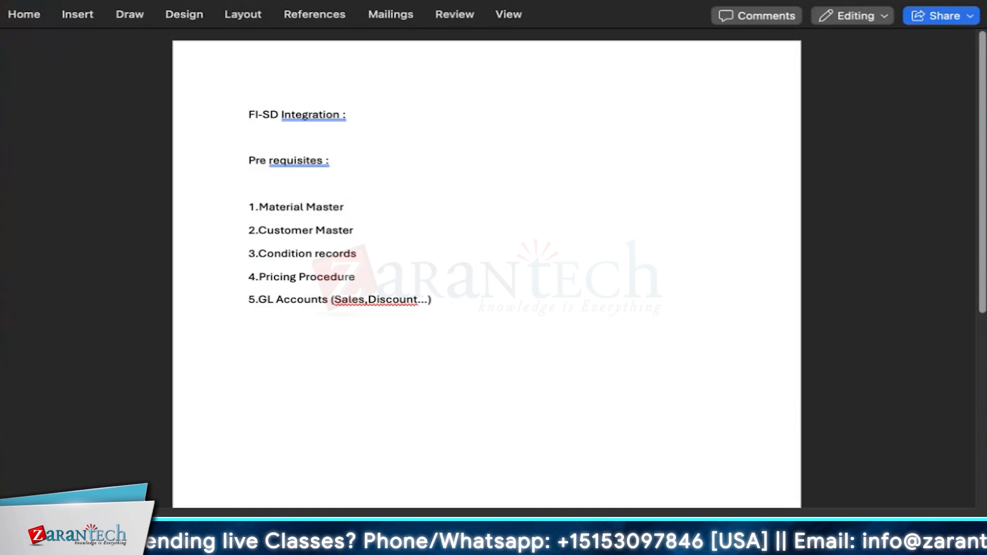
key(super+a)
key(BackSpace)
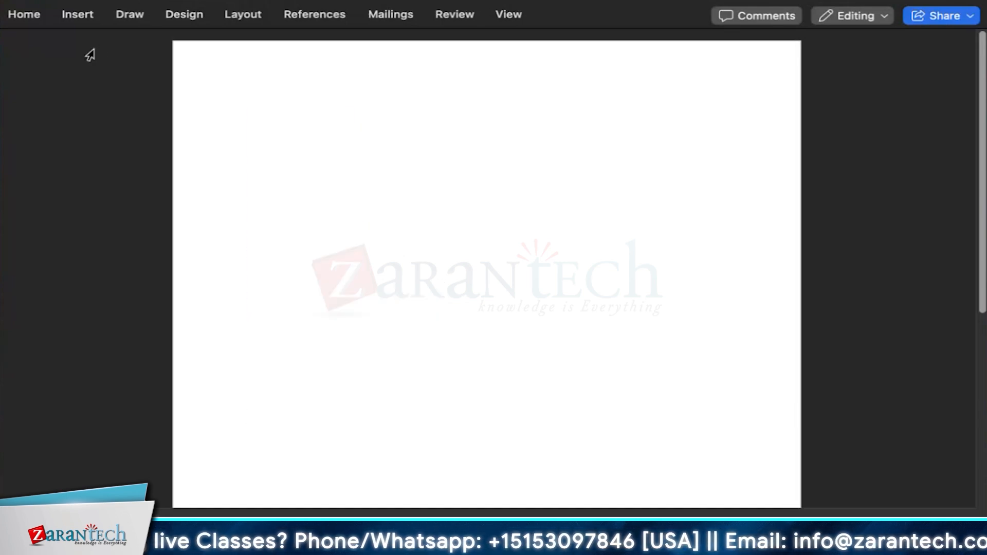
text(For configu)
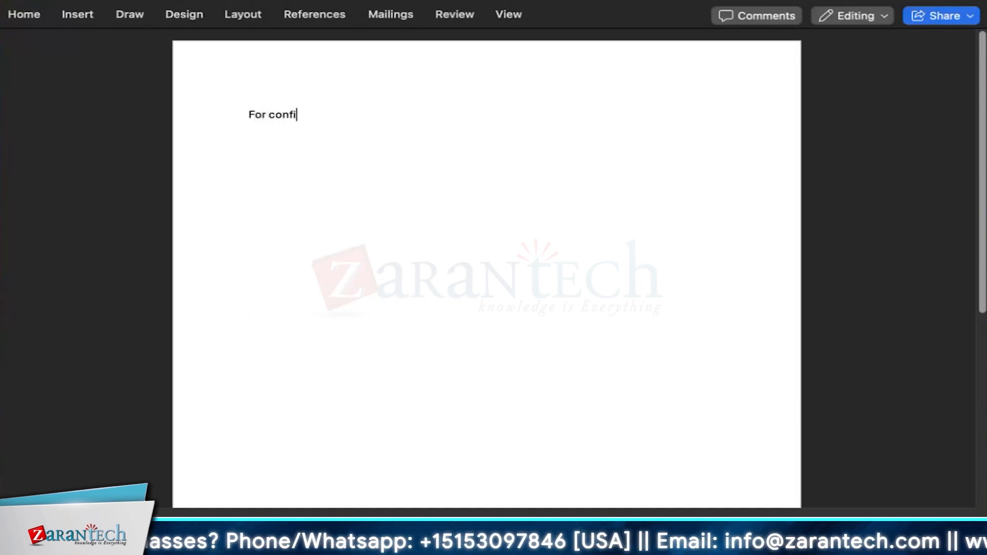
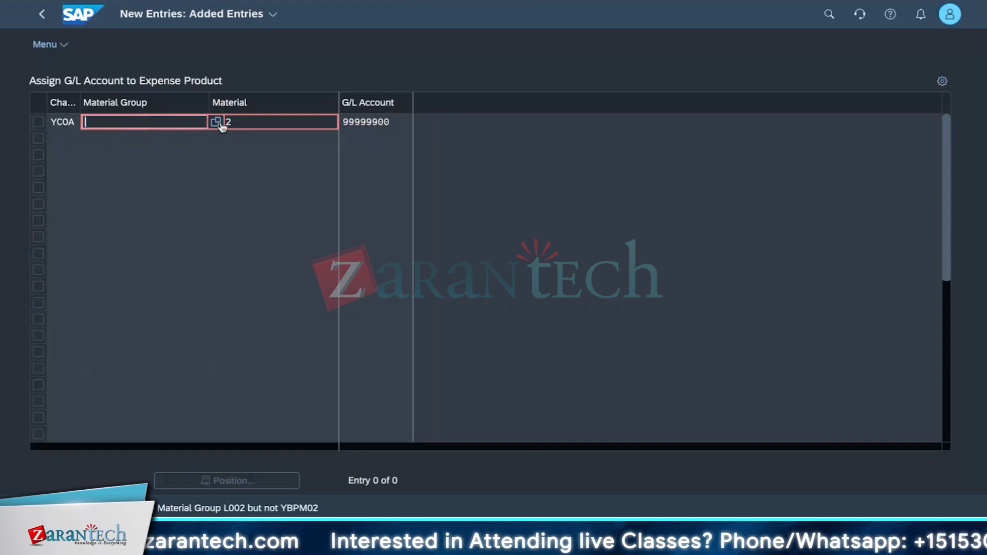
- Choose material group YBMM01 for the new YCOA expense product entry and try to validate the assignment
key(F4)
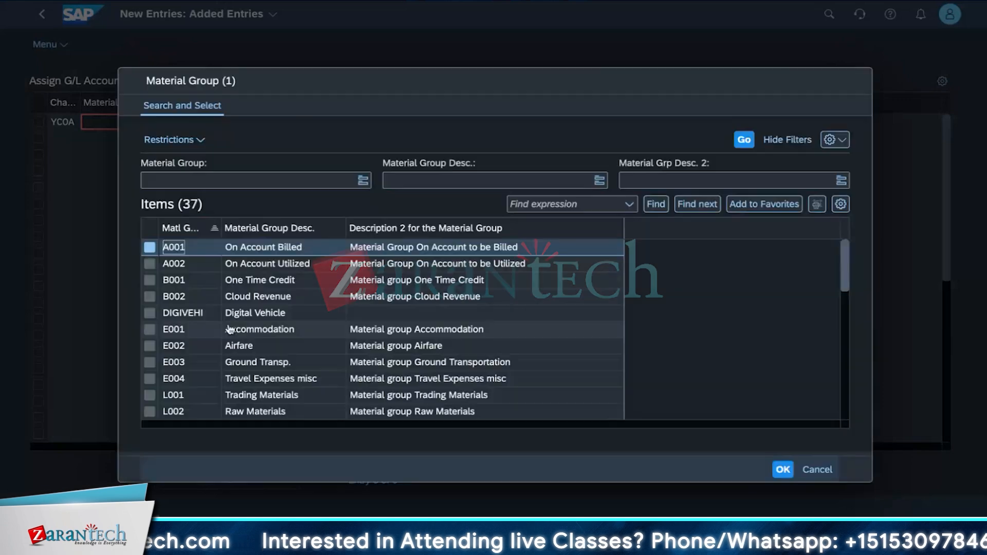
scroll(220, 359, down, 8)
double_click(198, 379)
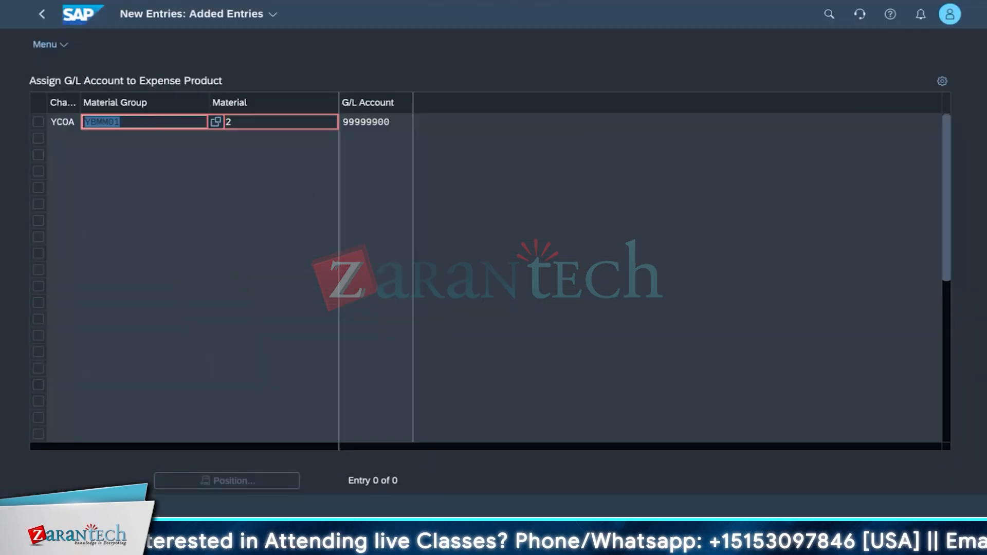
click(256, 111)
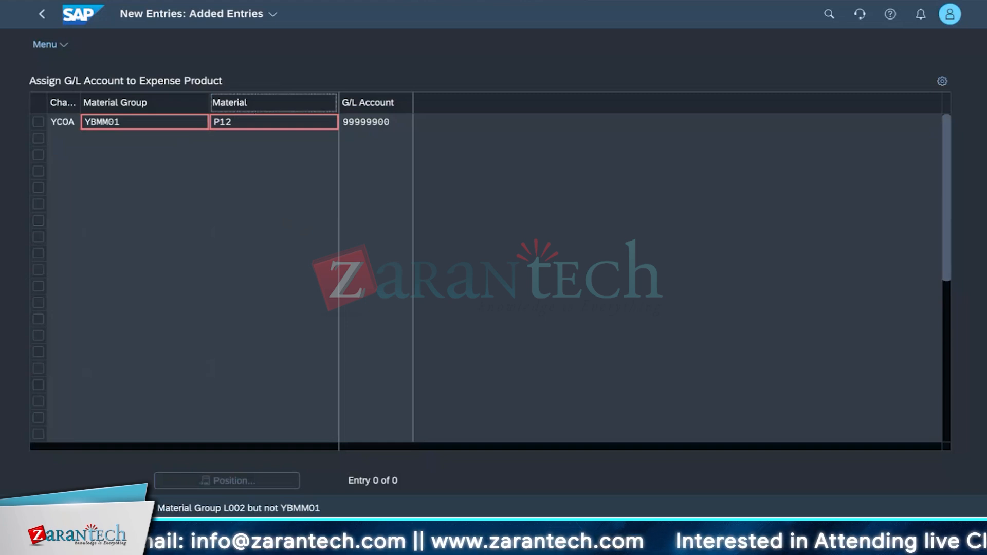
click(198, 234)
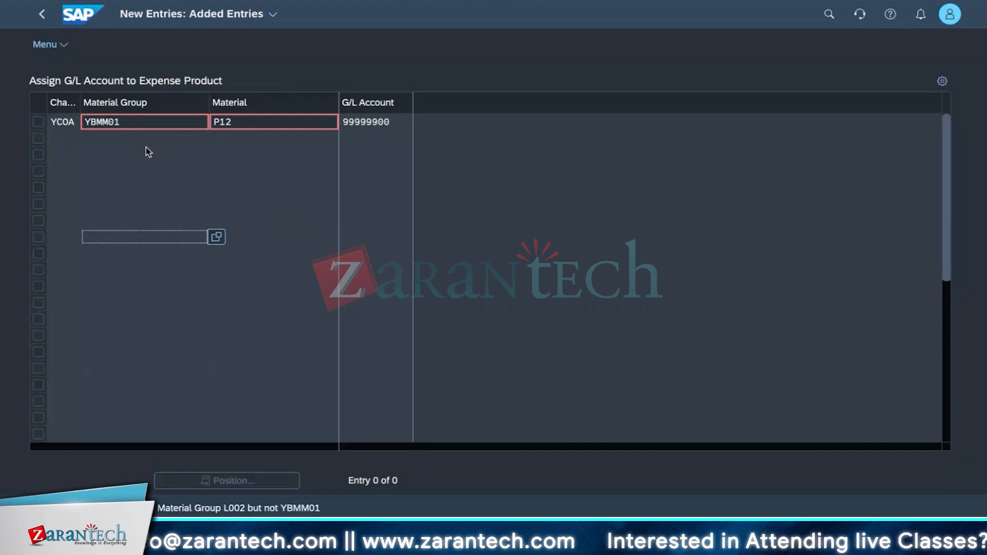
click(167, 202)
click(344, 122)
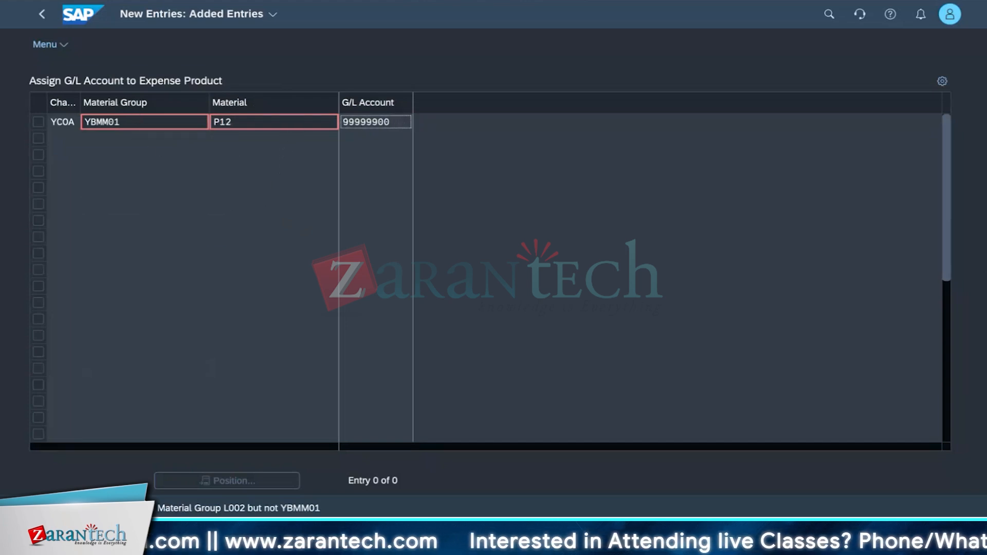
click(160, 126)
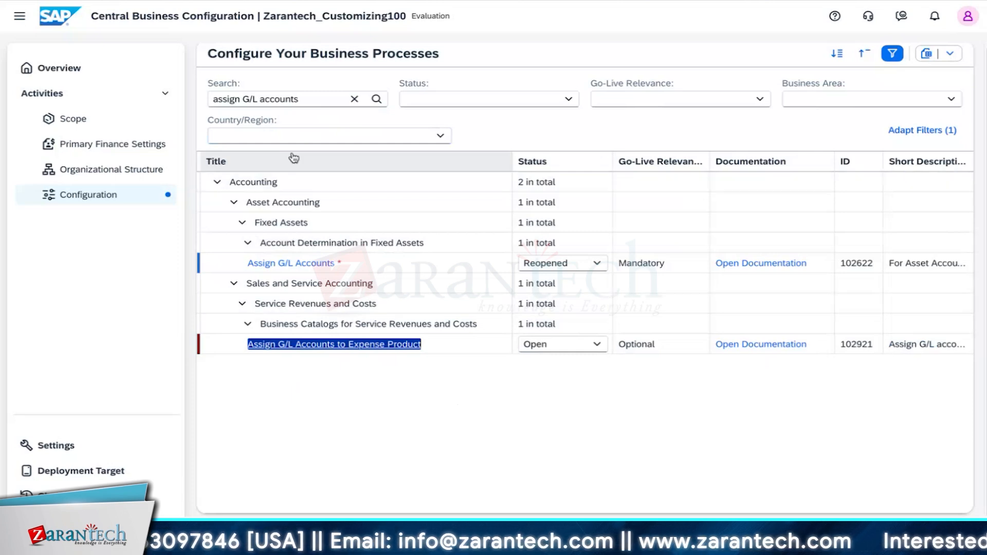
- Shorten the configuration activity search to "G/L accounts" and review the matching activities
click(240, 99)
key(BackSpace)
key(BackSpace)
key(BackSpace)
key(BackSpace)
key(BackSpace)
key(BackSpace)
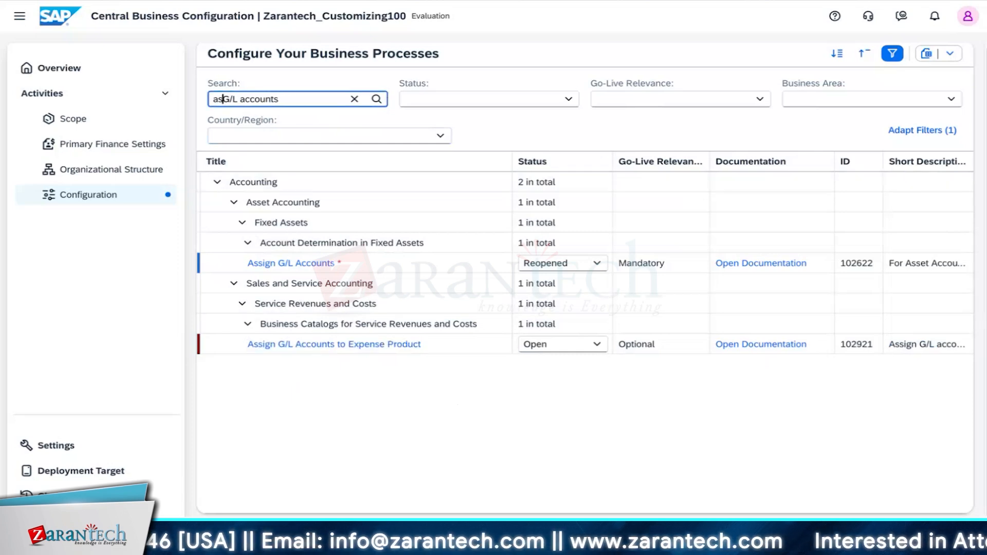
key(Return)
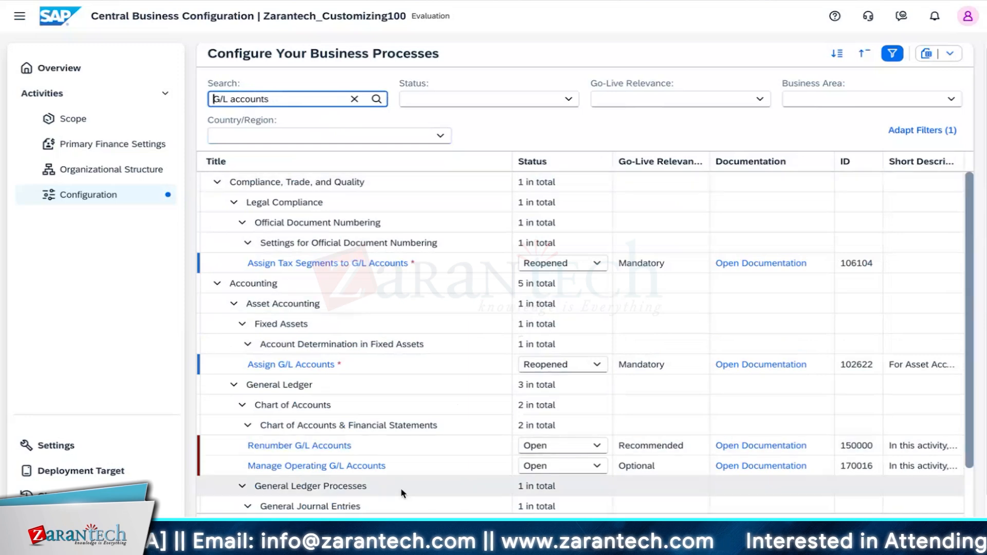
scroll(488, 448, down, 1)
scroll(488, 455, down, 4)
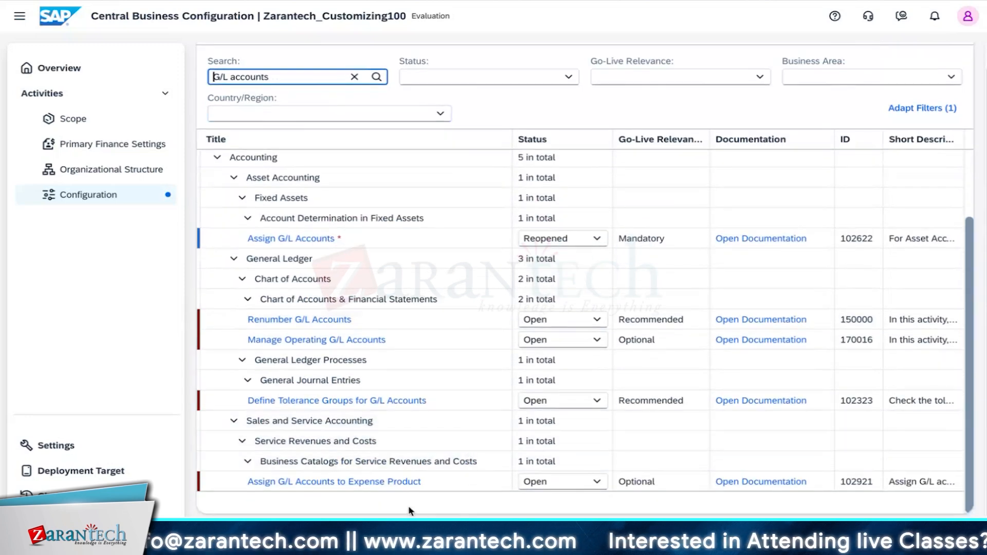
scroll(398, 450, up, 3)
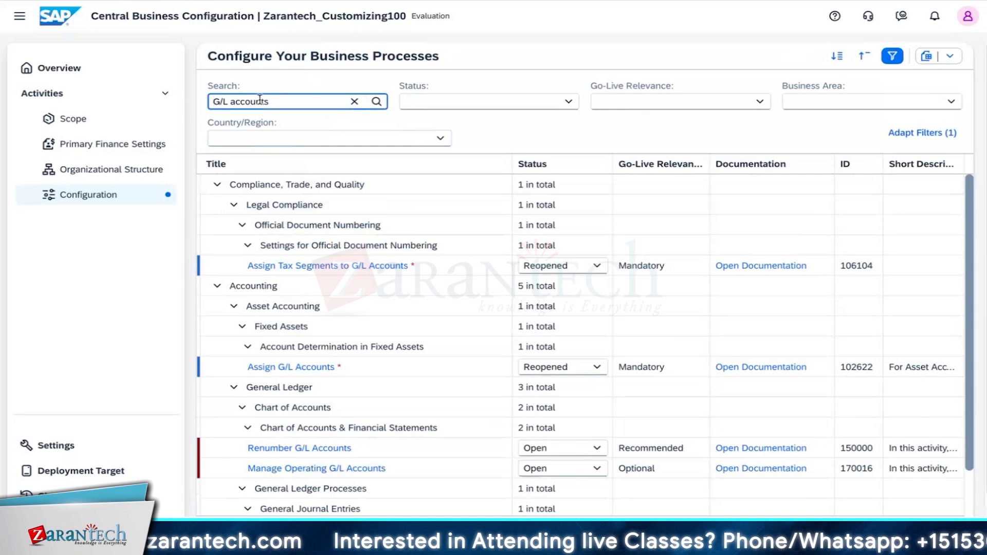
- Broaden the configuration activity search to "G/L"
click(281, 100)
key(BackSpace)
key(BackSpace)
key(BackSpace)
key(BackSpace)
key(BackSpace)
key(BackSpace)
key(BackSpace)
key(BackSpace)
key(BackSpace)
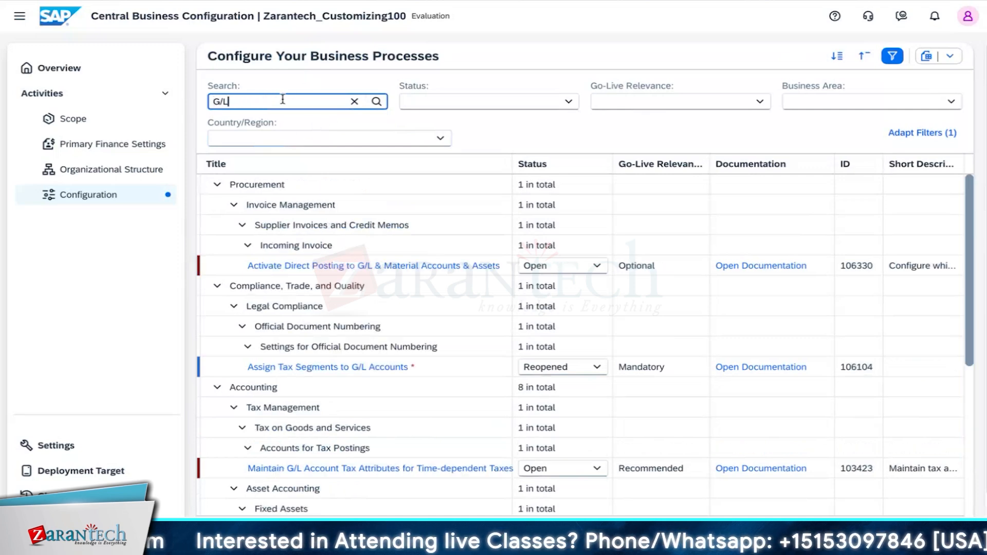
- Review the G/L activities, open Assign G/L Accounts to Expense Product, and choose to display the locked data
scroll(473, 391, down, 1)
scroll(473, 392, down, 3)
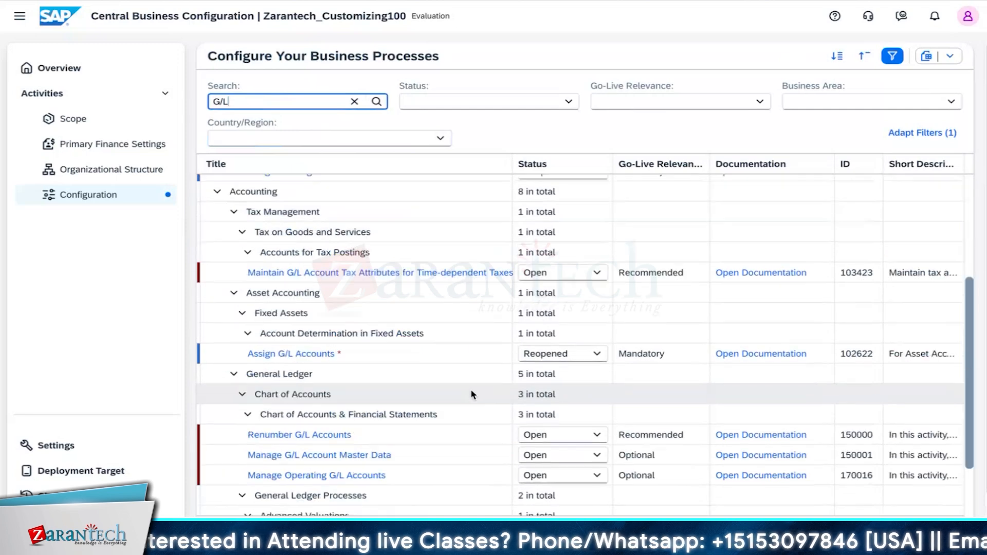
scroll(474, 395, up, 4)
scroll(476, 398, down, 5)
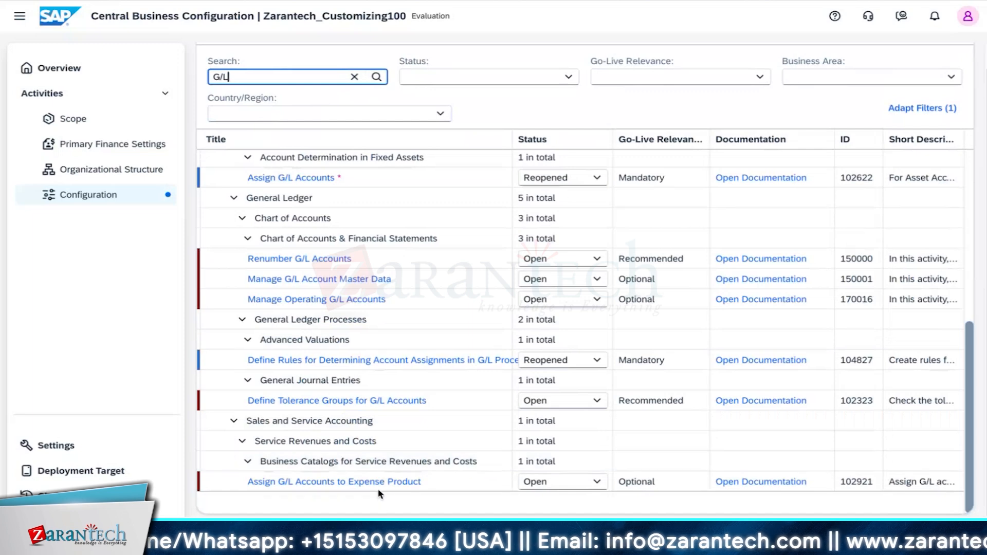
click(452, 482)
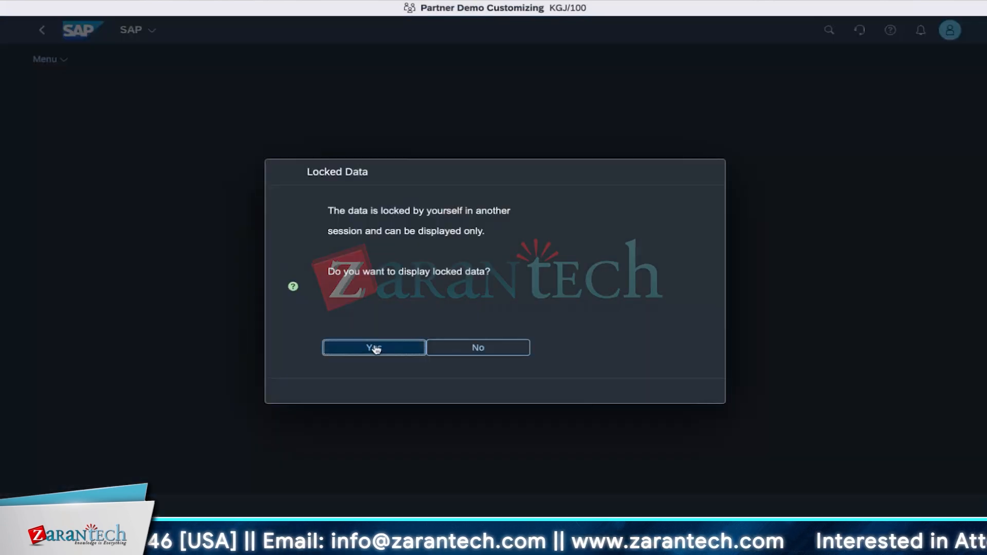
key(Return)
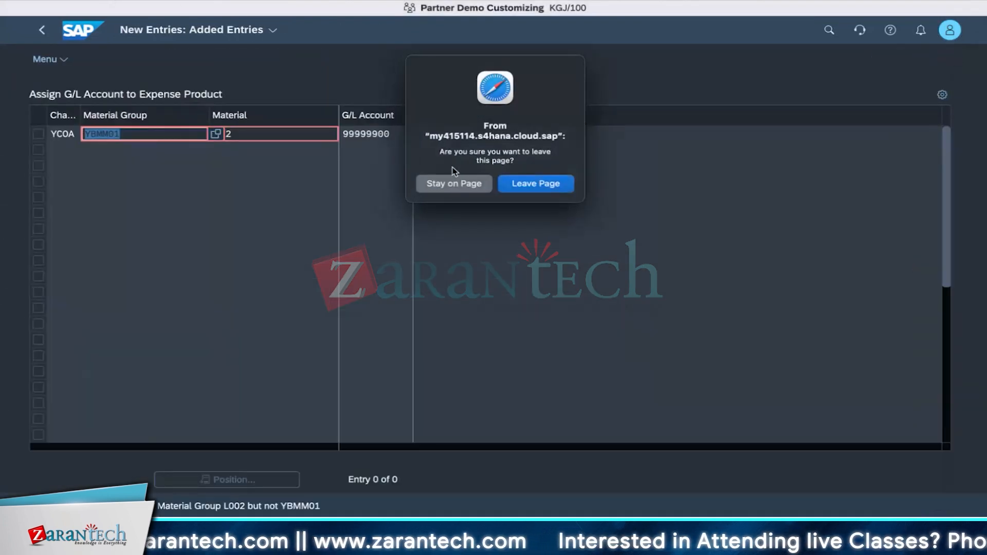
- Discard the unsaved new expense product entry and switch the existing G/L account assignments to change mode
click(532, 184)
click(160, 153)
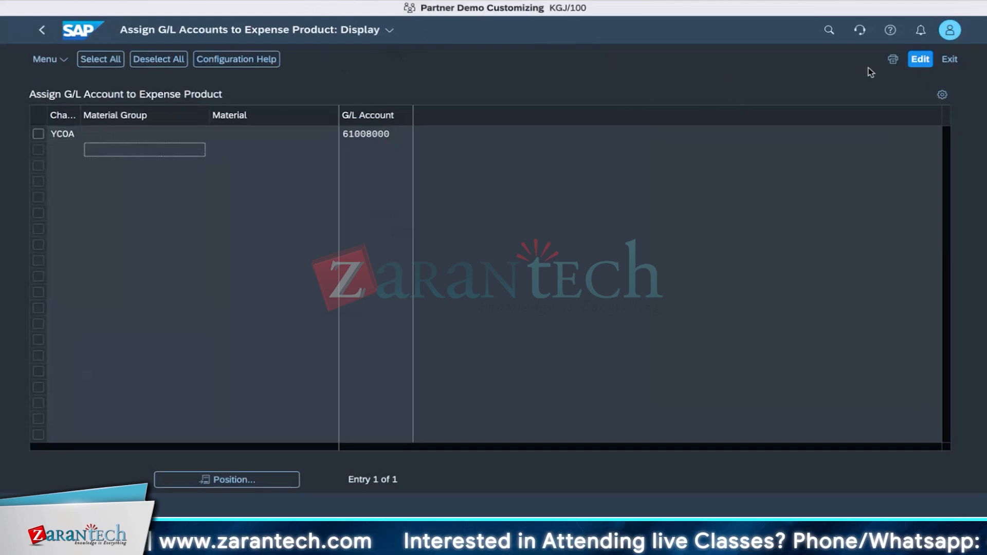
click(920, 60)
click(279, 200)
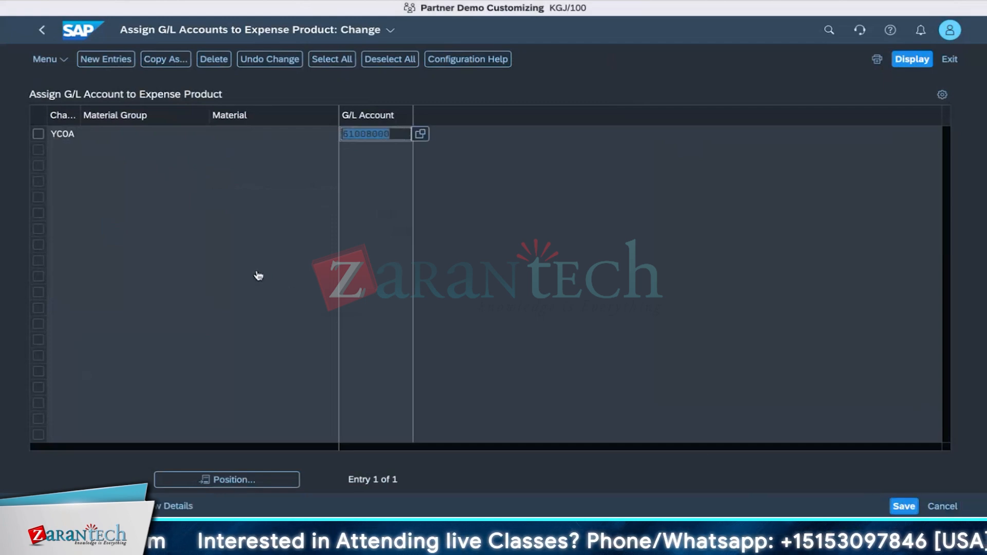
- Check the G/L account of the YCOA entry, save the expense product assignments and go back to the configuration activities
click(236, 266)
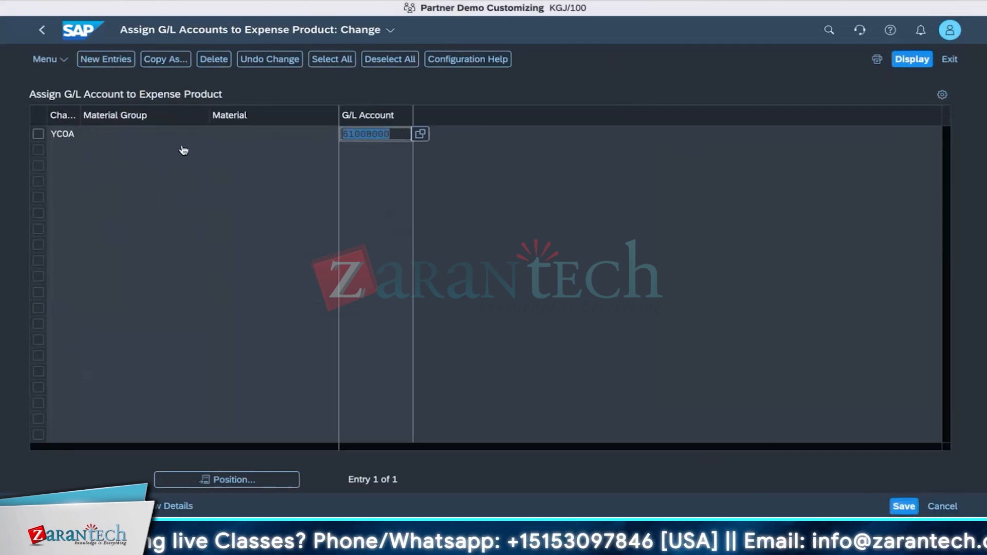
click(394, 160)
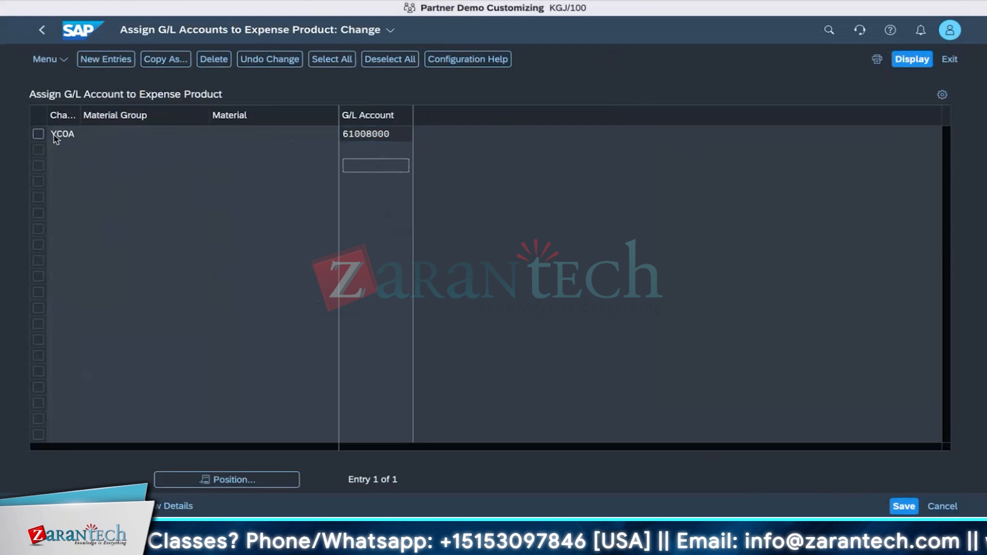
click(383, 134)
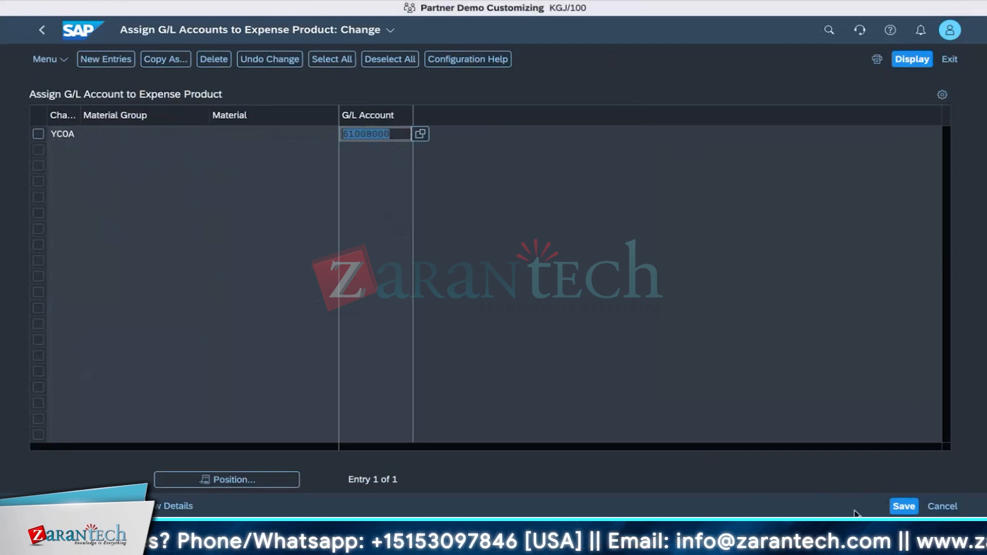
click(900, 510)
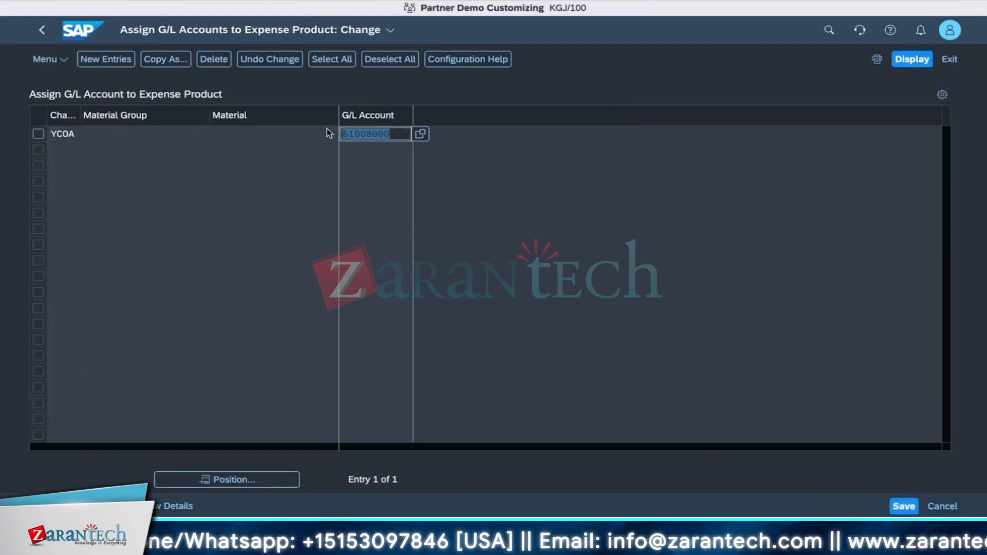
click(43, 32)
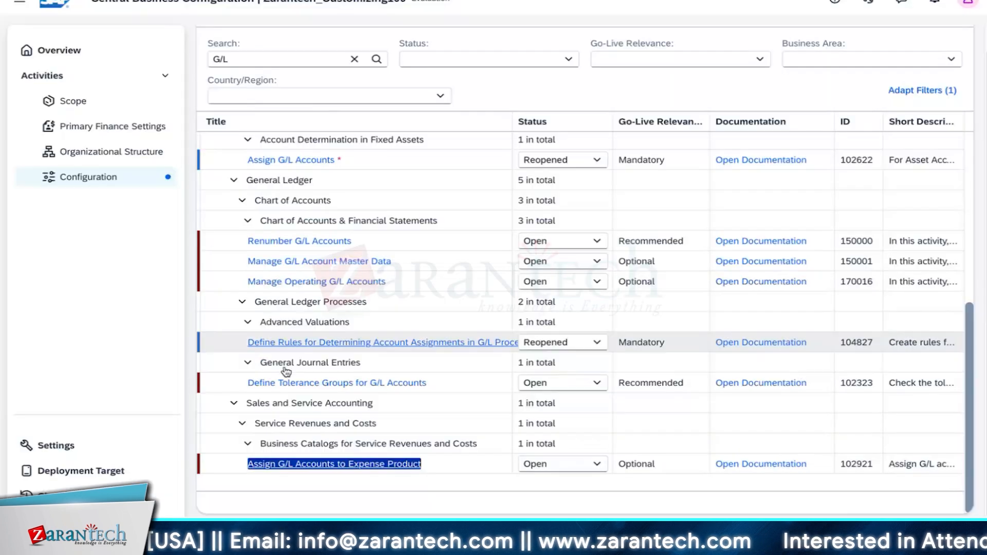
- Look up Assign G/L Accounts to Expense Product in the activity list, then exit the assignment view to the home page
click(320, 461)
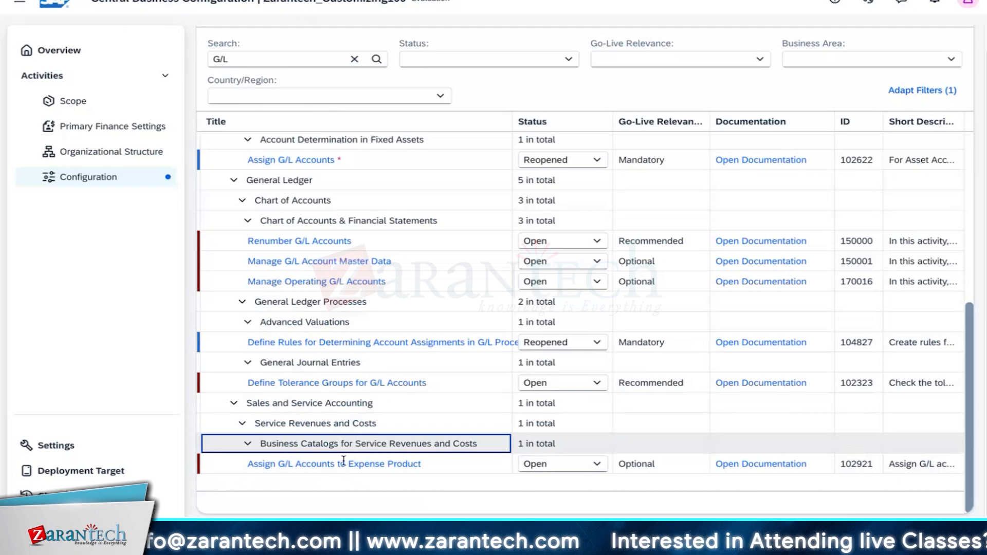
scroll(298, 499, up, 1)
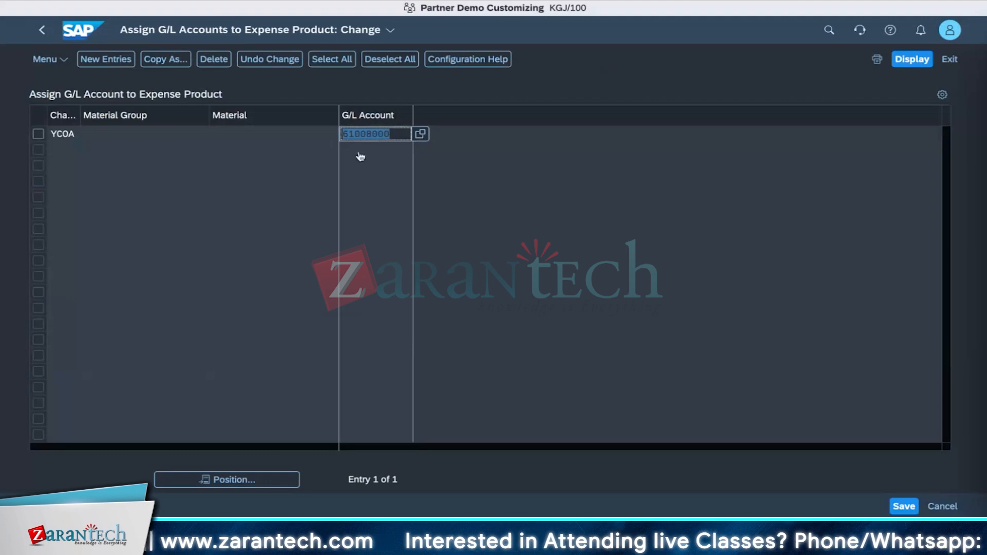
click(42, 29)
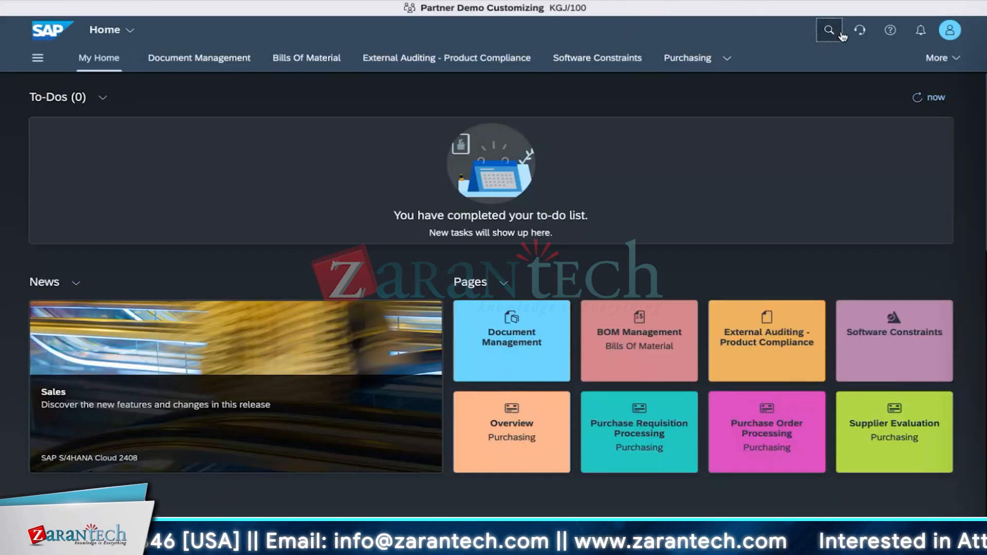
click(842, 34)
text(account determi)
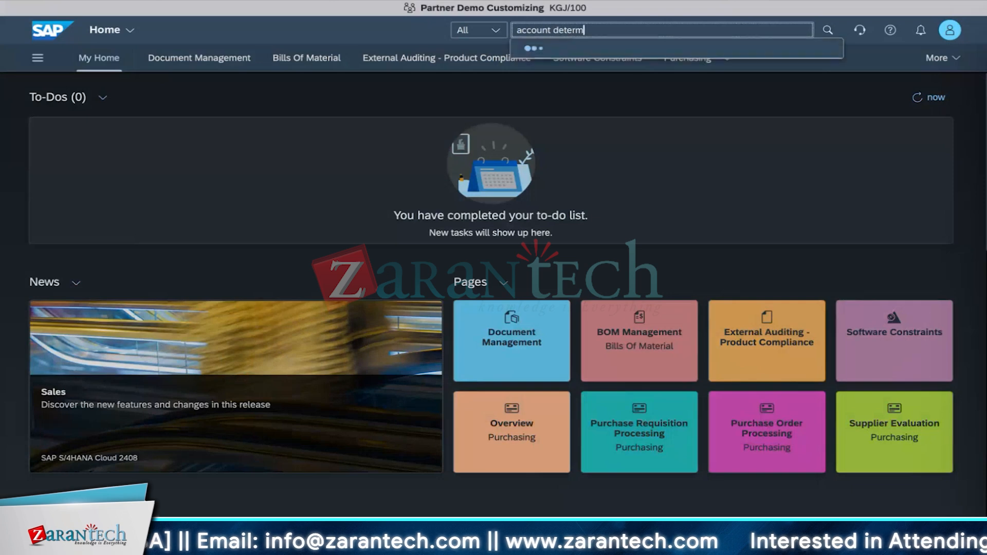
key(BackSpace)
key(BackSpace)
key(BackSpace)
key(BackSpace)
key(BackSpace)
key(BackSpace)
key(BackSpace)
key(BackSpace)
key(BackSpace)
key(BackSpace)
key(BackSpace)
key(BackSpace)
key(BackSpace)
key(BackSpace)
key(BackSpace)
text(r)
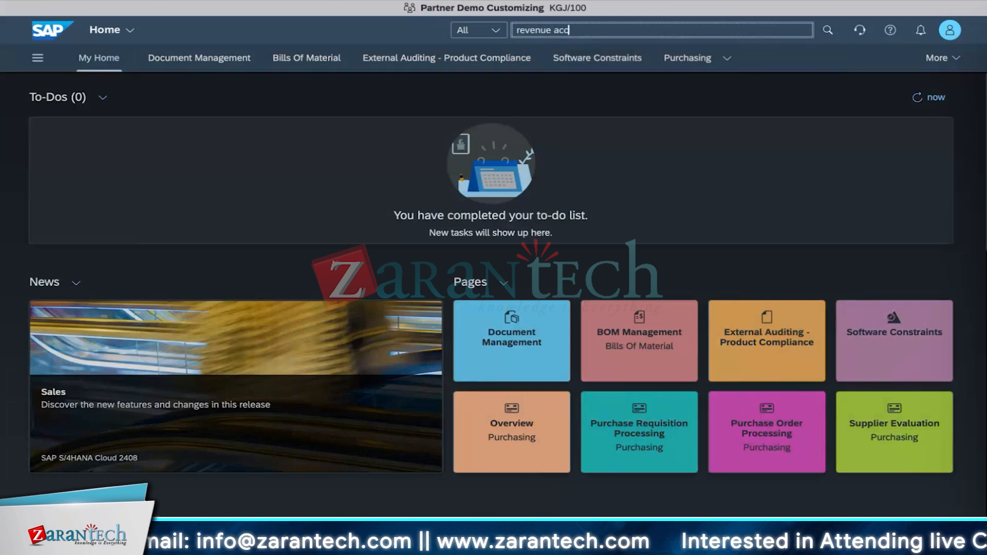
text(evenue a)
key(BackSpace)
text(account)
key(BackSpace)
key(BackSpace)
key(BackSpace)
key(BackSpace)
key(BackSpace)
key(BackSpace)
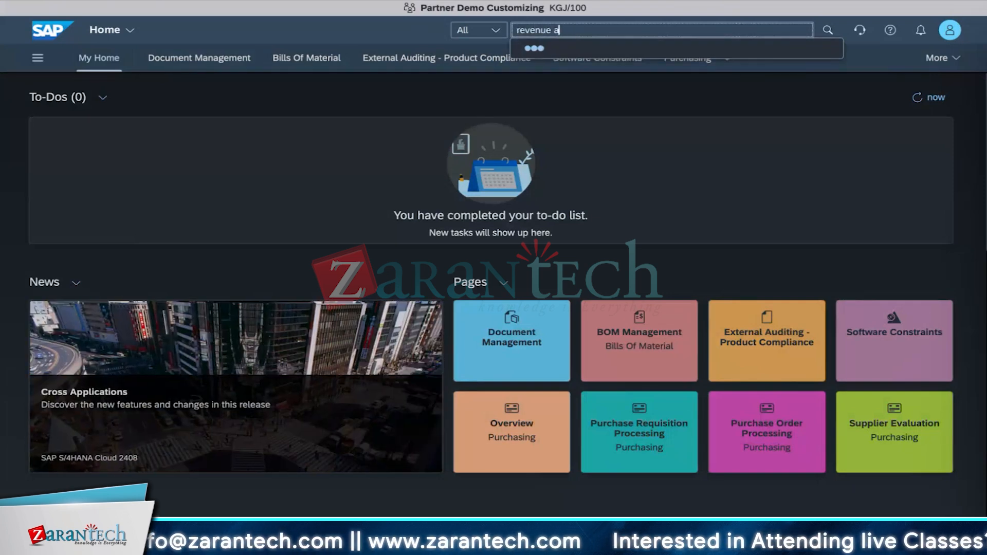
key(BackSpace)
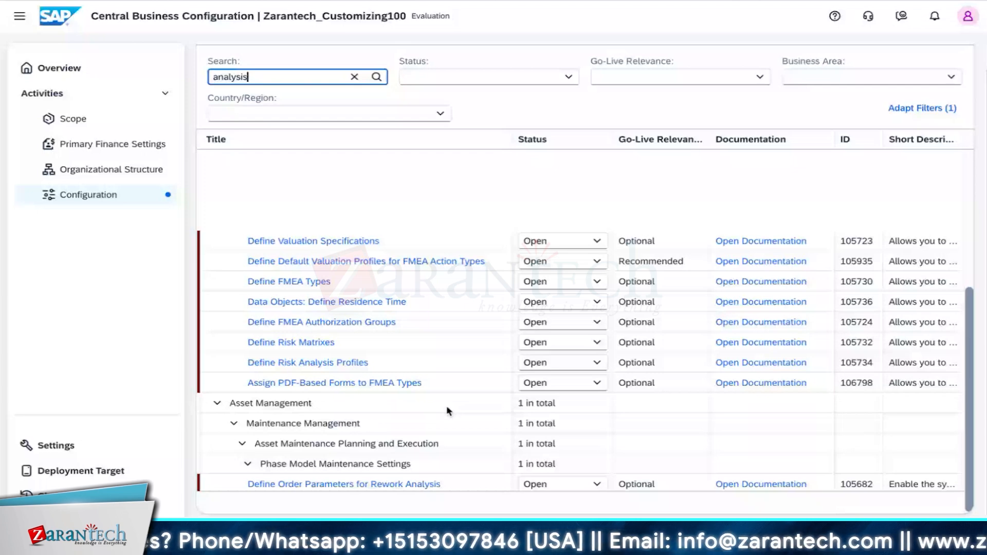
- Search the configuration activities for "account determination" and review the matching activities in accounting, payables and receivables, and billing
key(ctrl+a)
text(account)
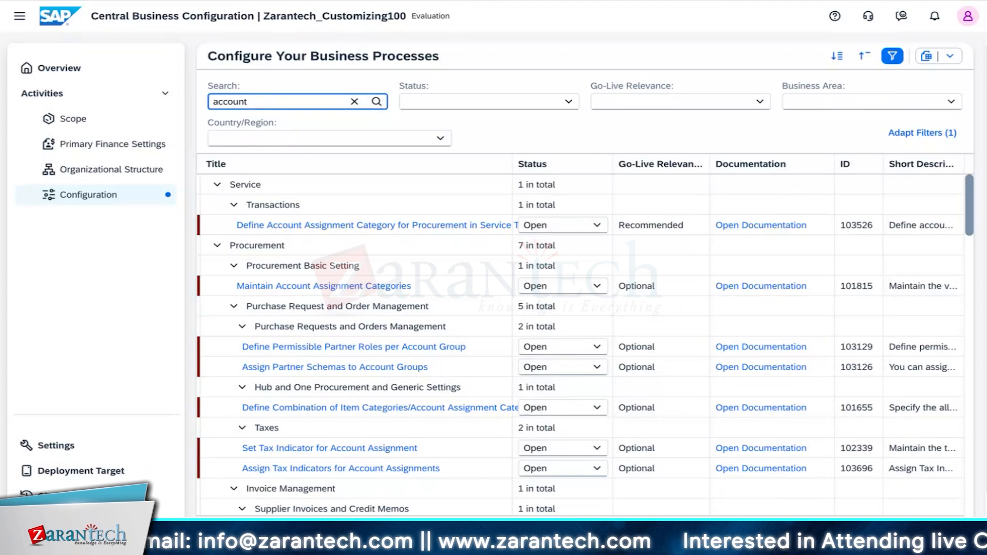
double_click(271, 98)
key(BackSpace)
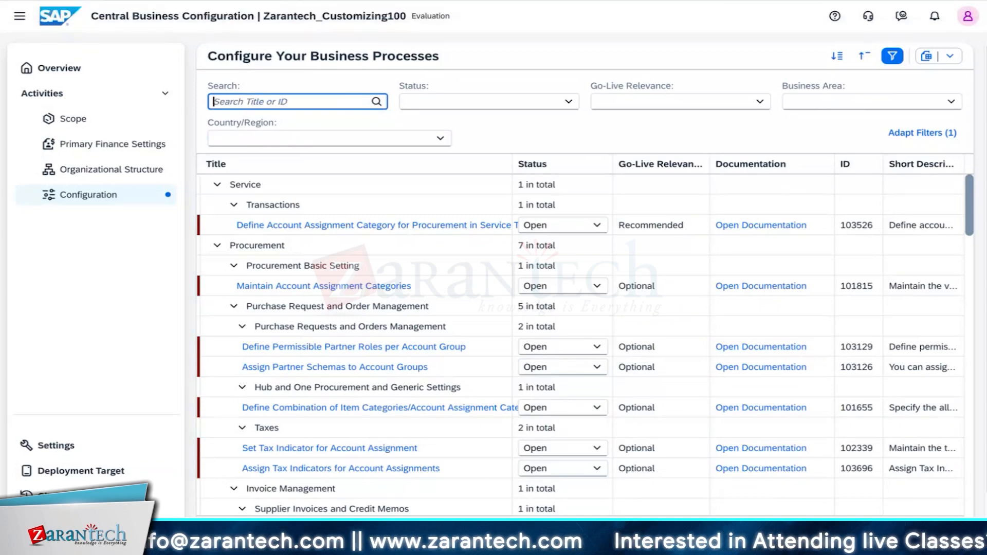
text(account determination)
key(Return)
scroll(414, 464, down, 5)
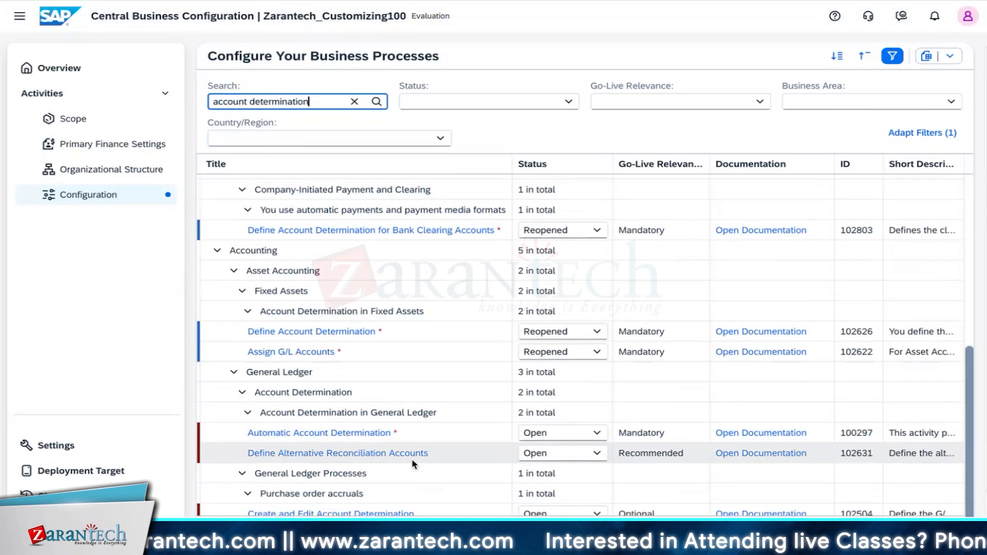
scroll(414, 465, down, 1)
mouse_move(439, 506)
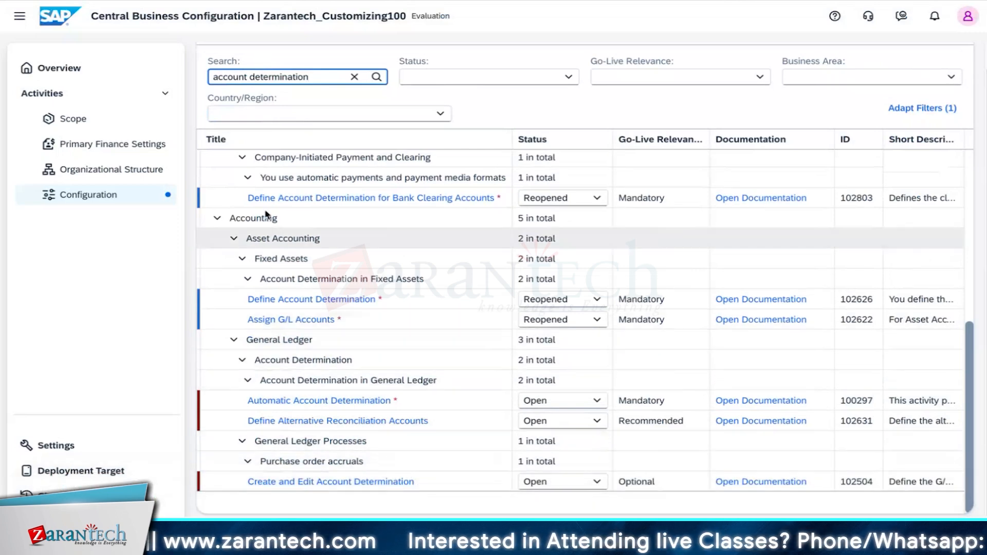
click(385, 508)
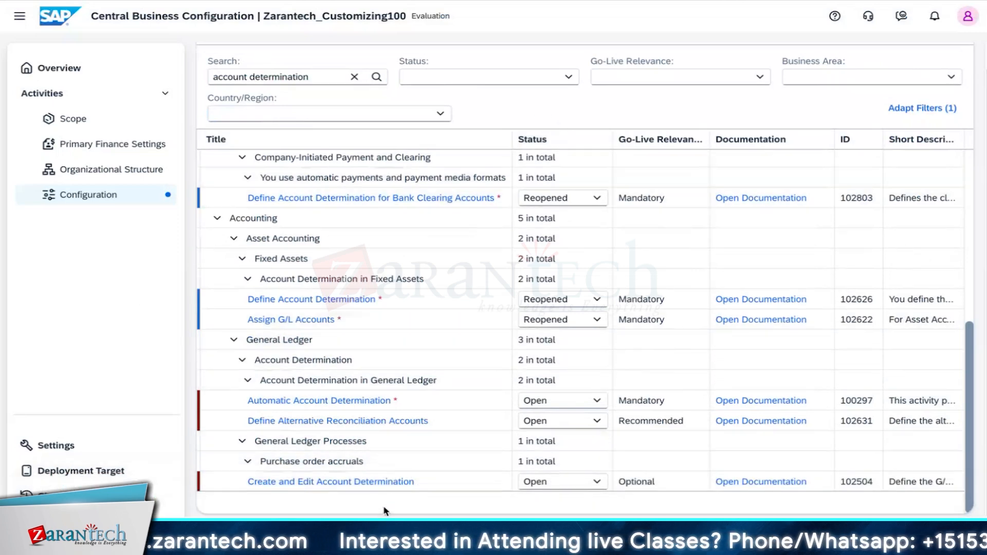
scroll(383, 424, up, 8)
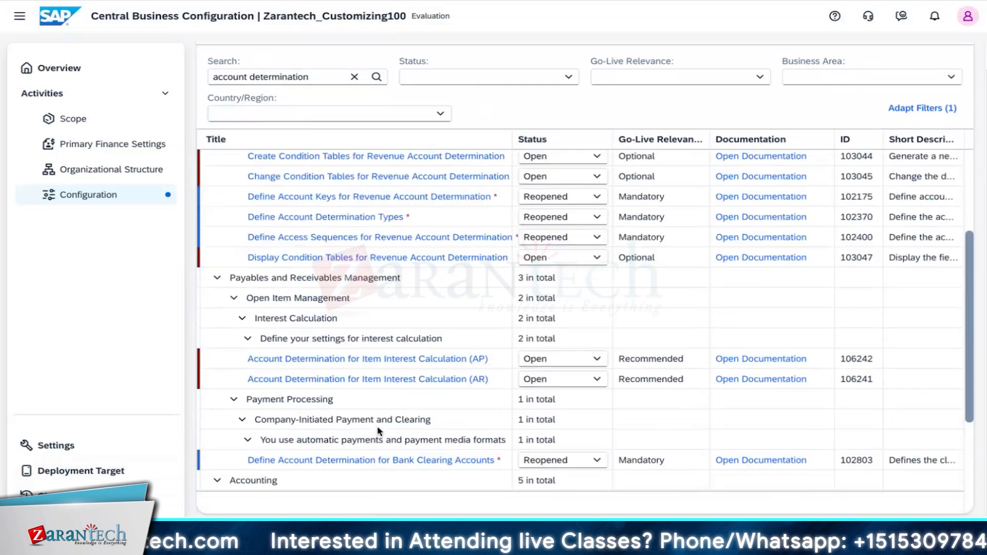
scroll(379, 431, up, 3)
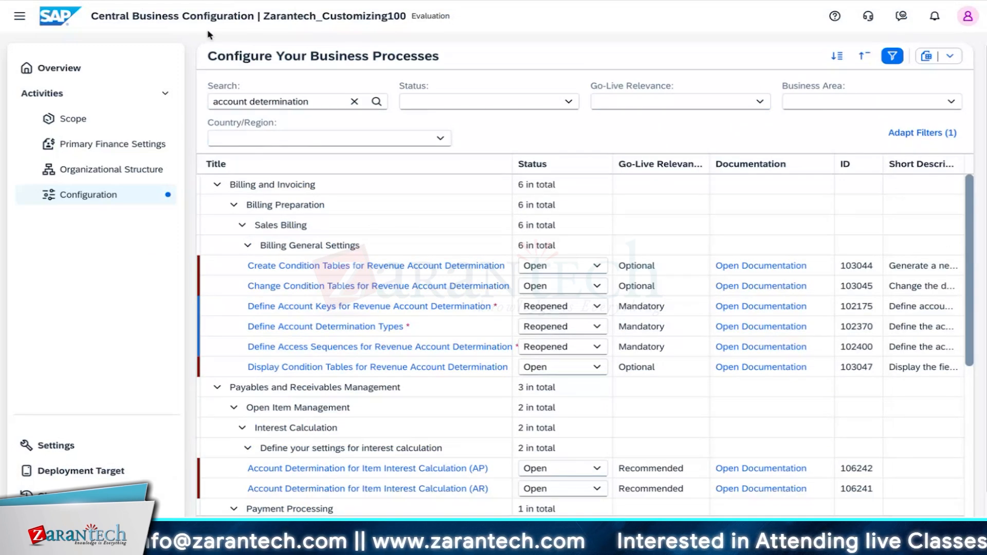
- Search the configuration activities for "withhold", look over the matching activities and clear the search
click(355, 102)
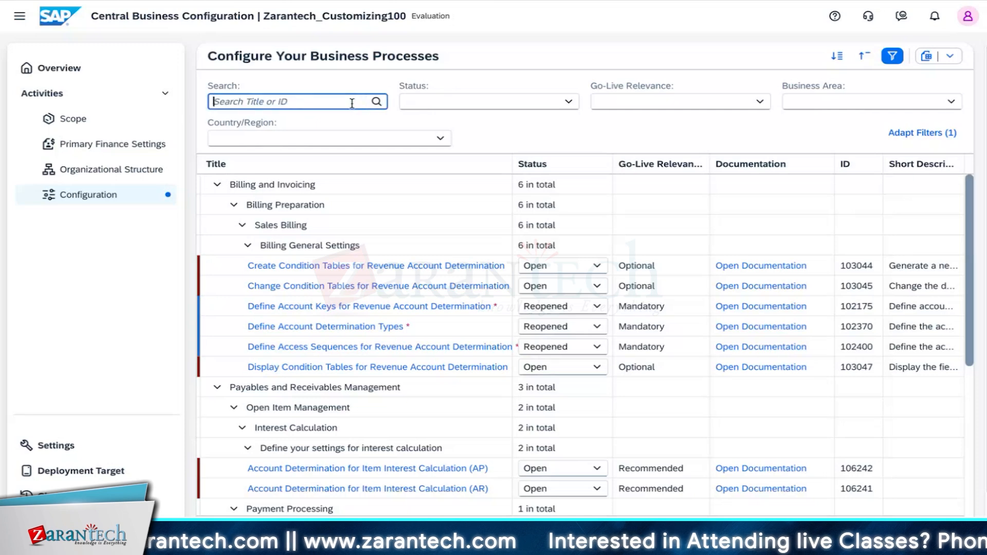
text(withhold)
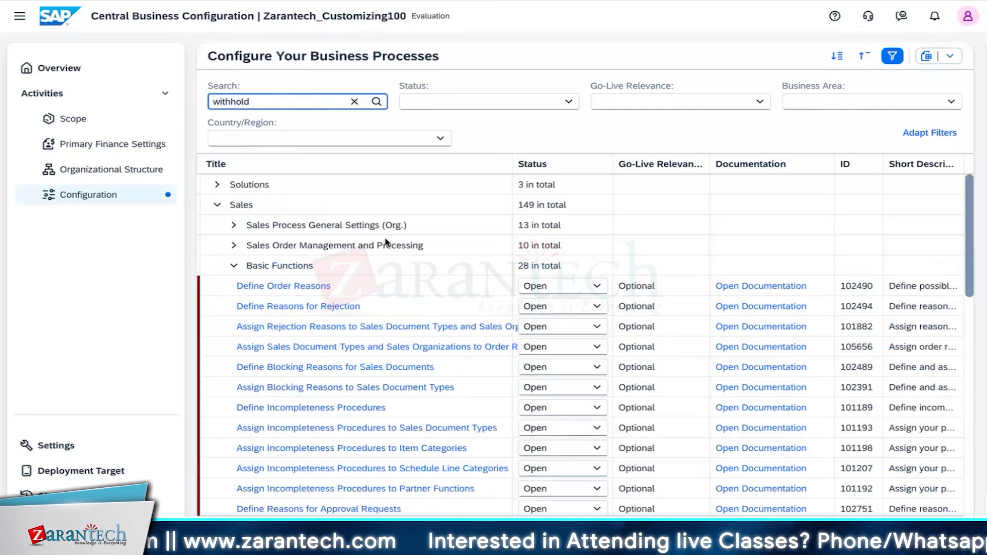
key(Return)
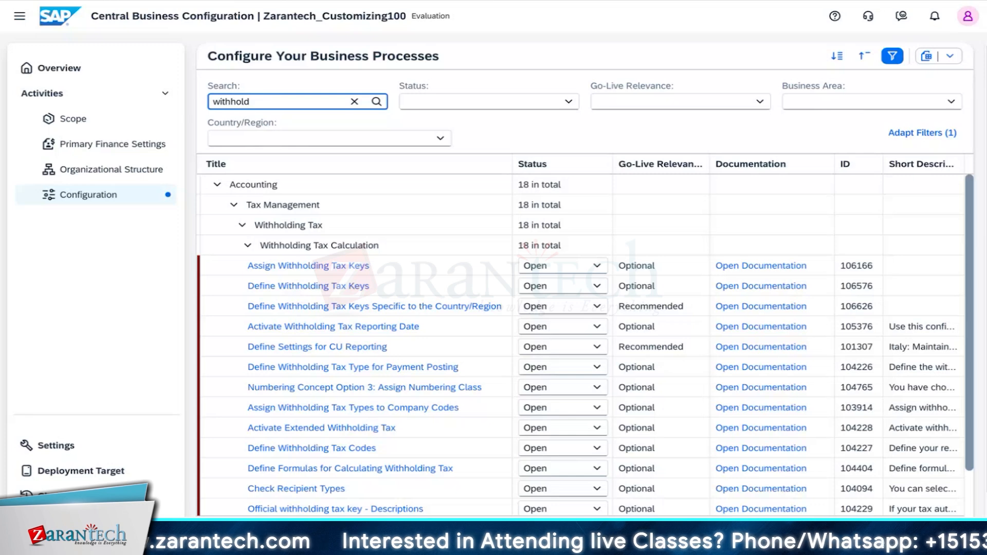
click(354, 102)
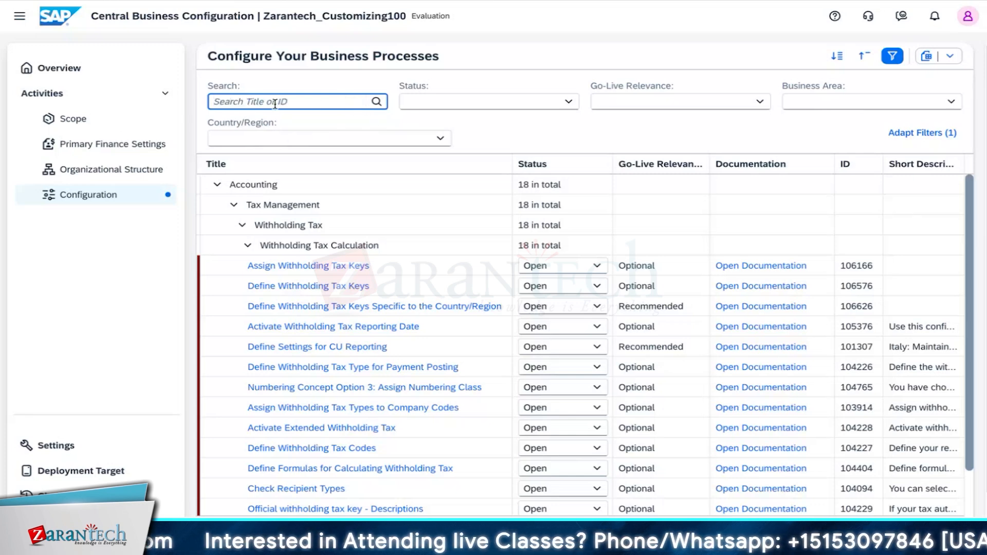
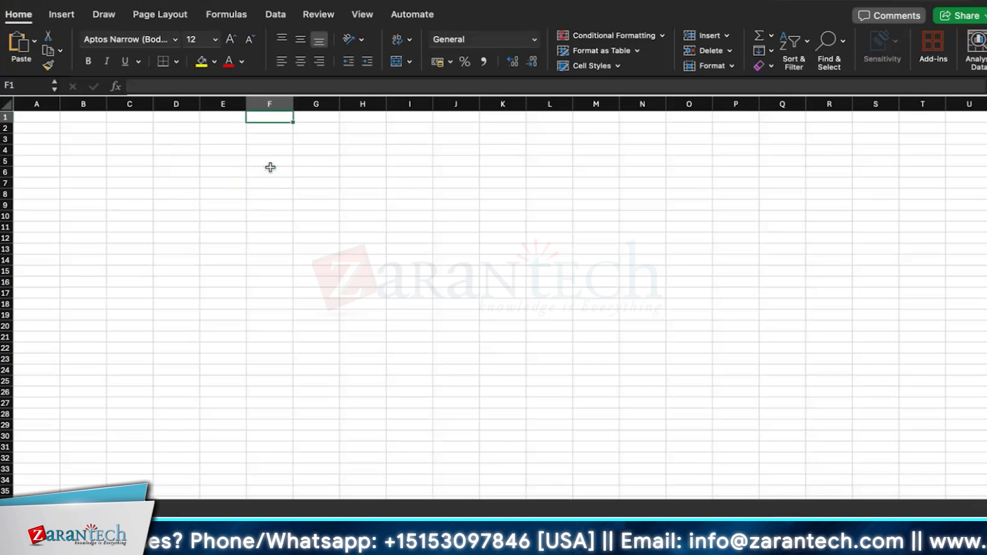
- In the blank Excel sheet, enter the headings "Account", "Debit" and "Creidt" in cells F4, G4 and H4
double_click(269, 149)
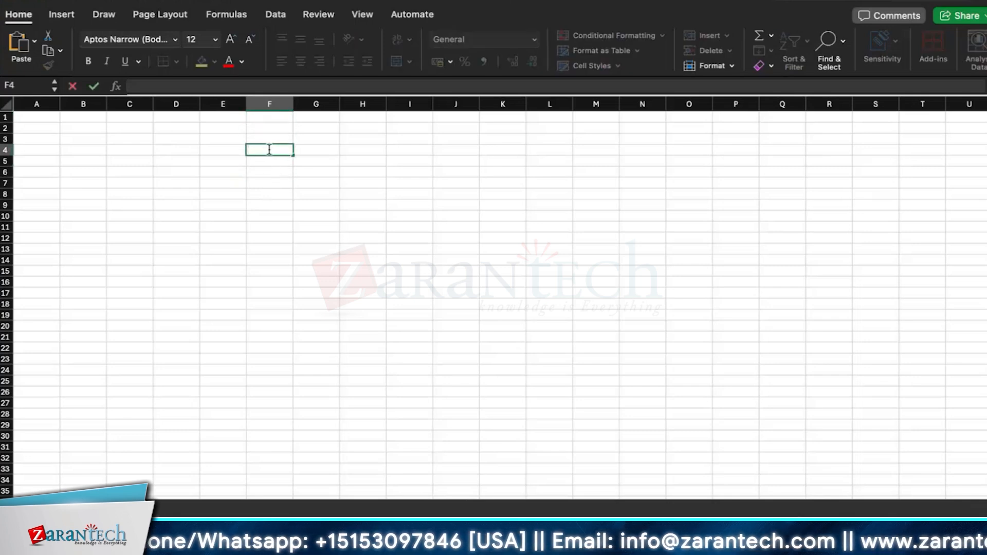
text(Account)
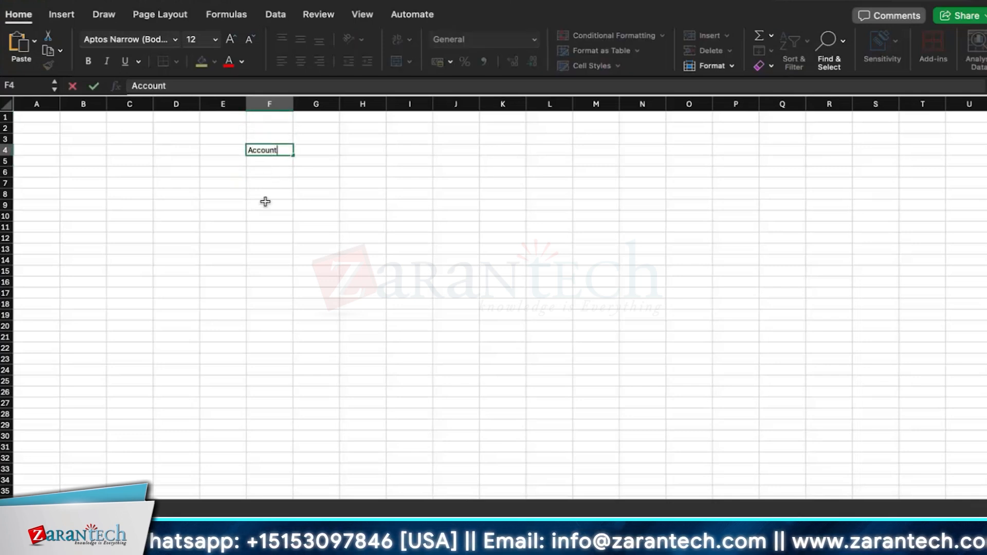
click(317, 149)
text(Debi)
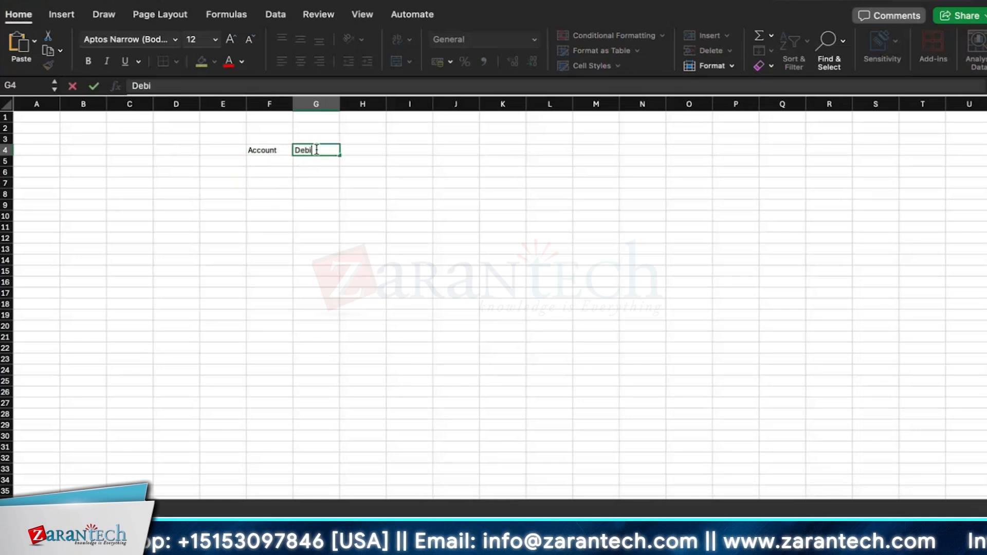
text(t)
click(324, 199)
click(369, 150)
double_click(369, 150)
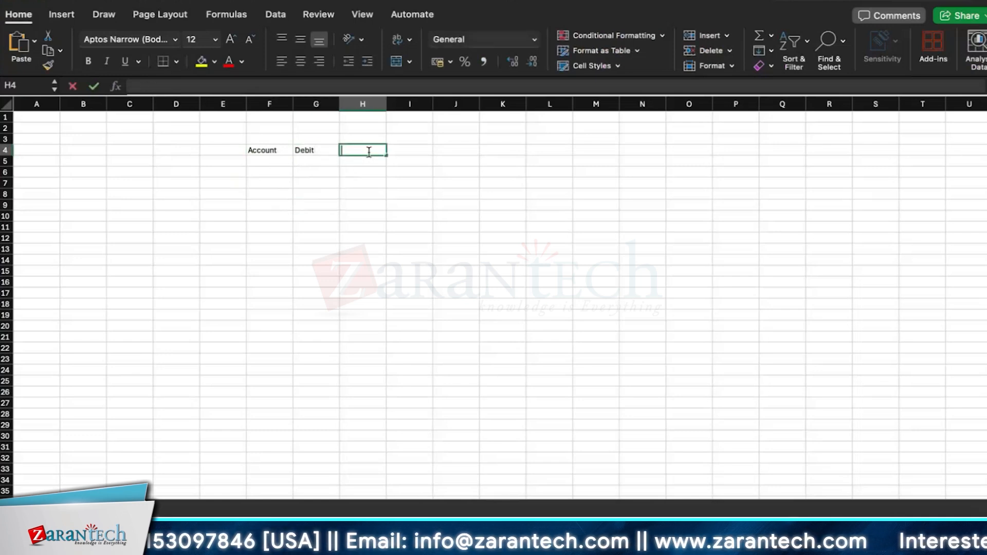
text(Creidt)
click(363, 176)
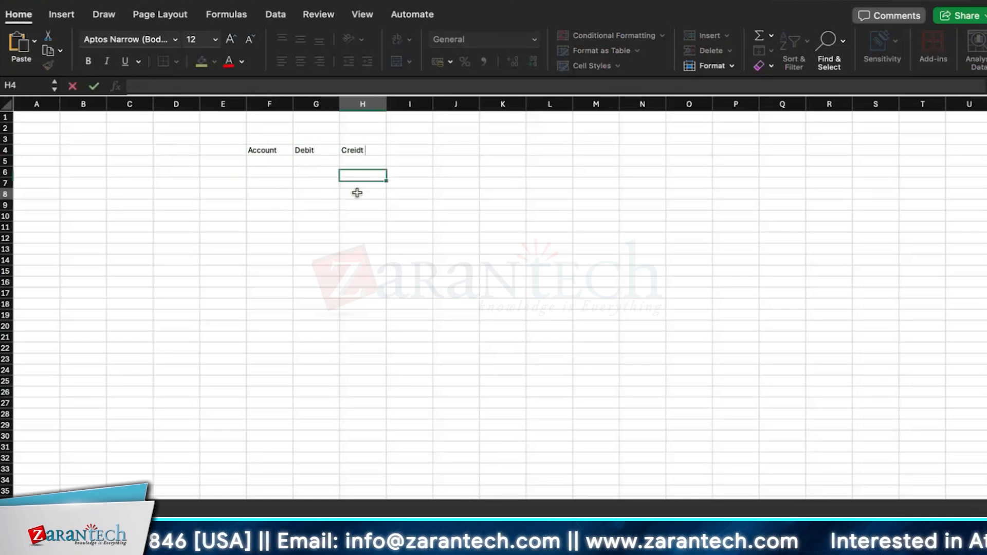
- Add the "bank" line in row 5 with a credit amount of 6982.50 in H5
click(269, 162)
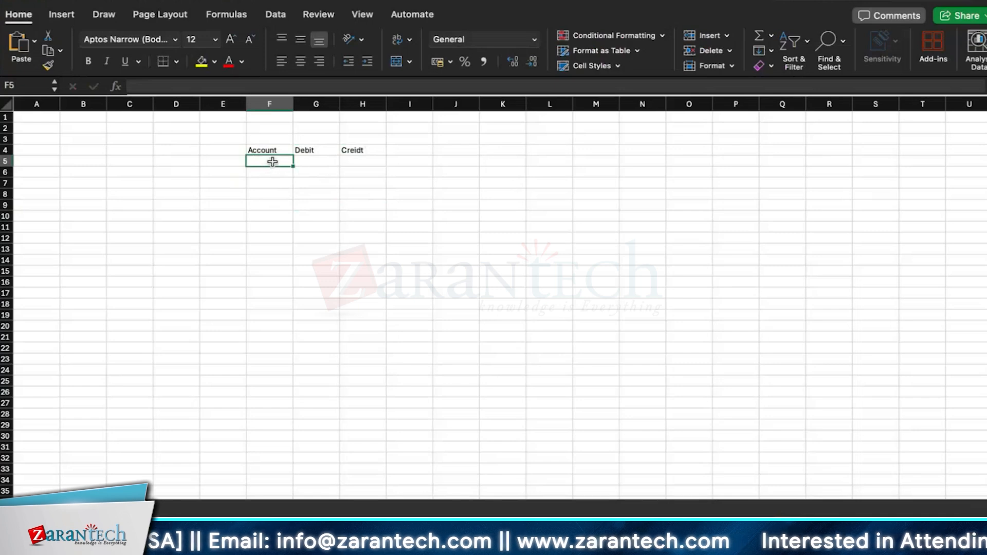
double_click(272, 161)
text(bank)
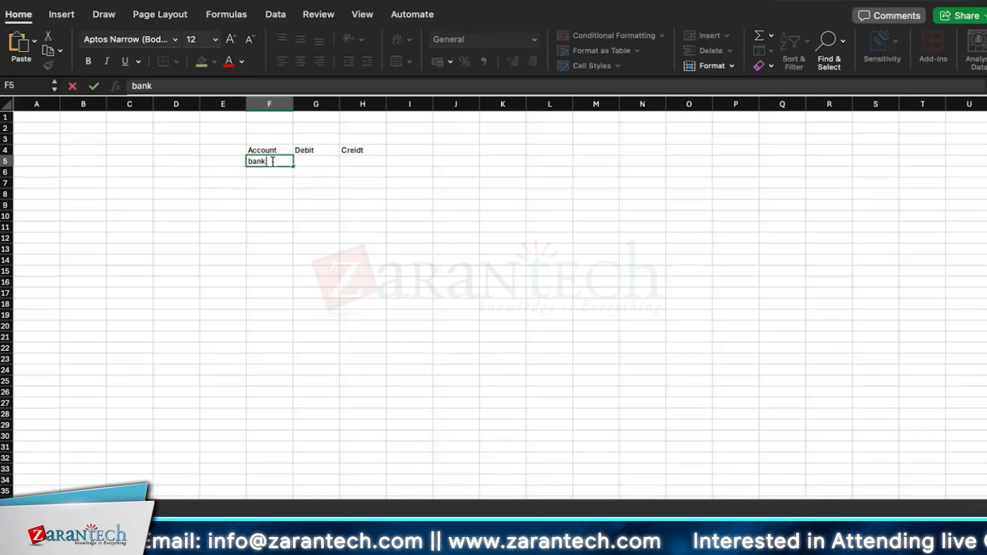
click(363, 161)
double_click(367, 161)
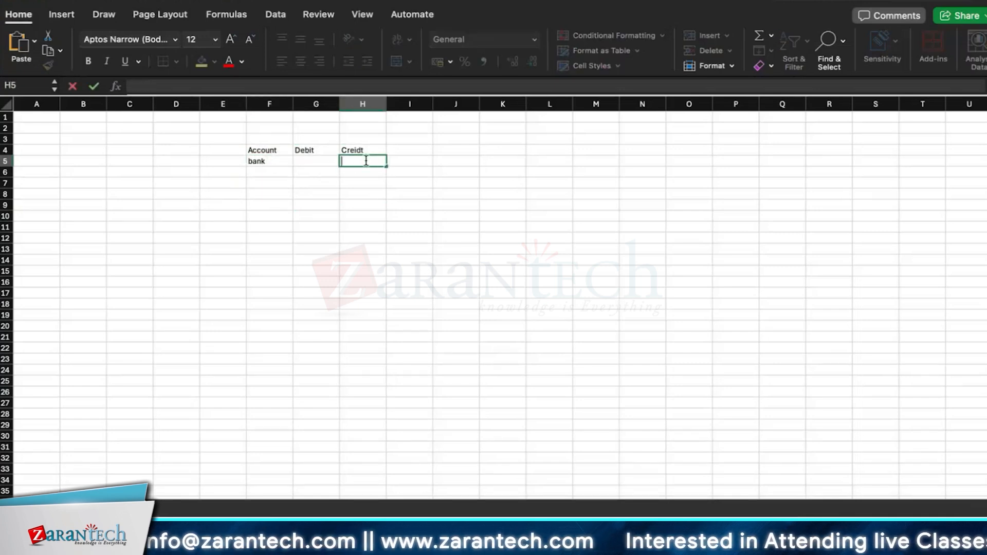
text(6)
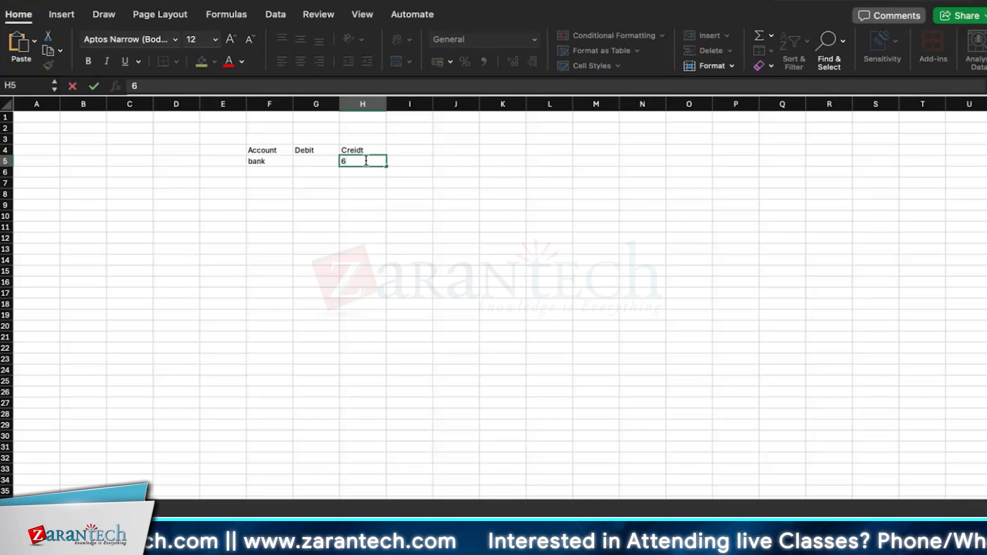
text(982.50)
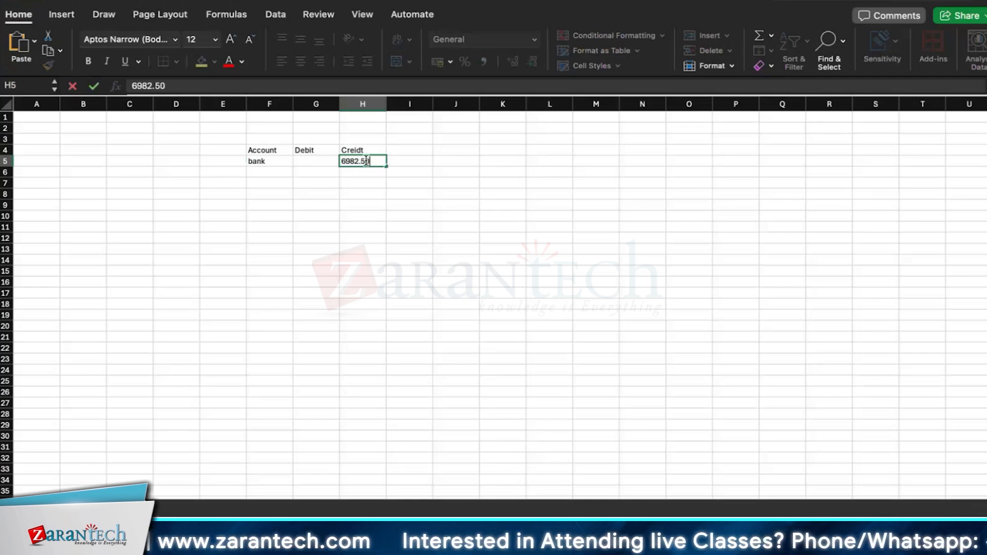
click(318, 225)
- Add a "WHT Payable" line in row 6 with a credit amount of 350 in H6
double_click(277, 172)
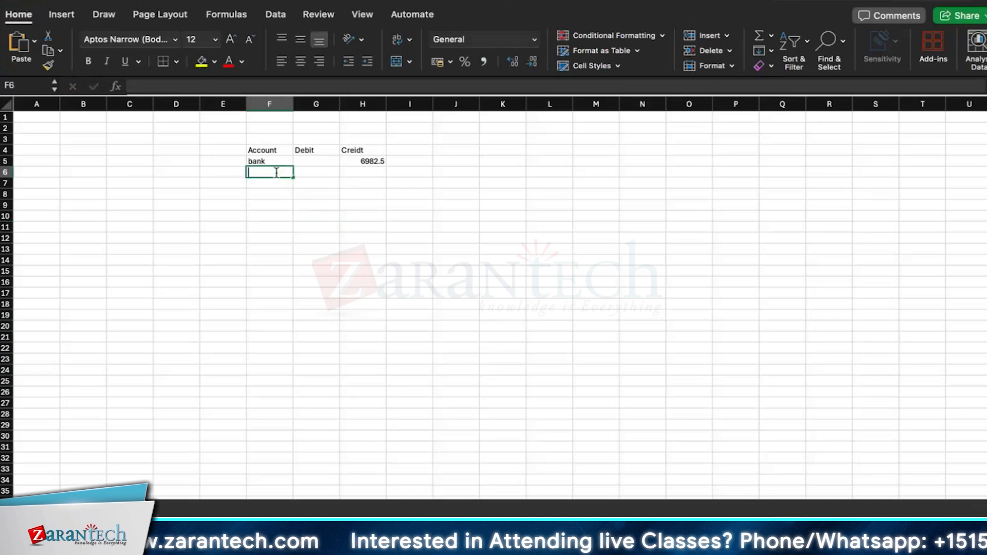
text(WH)
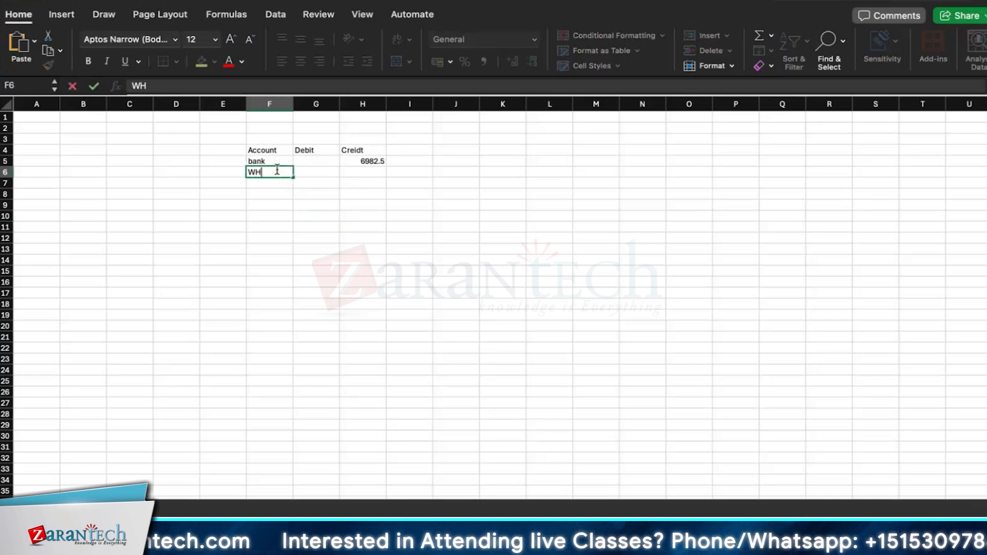
text(T Payable)
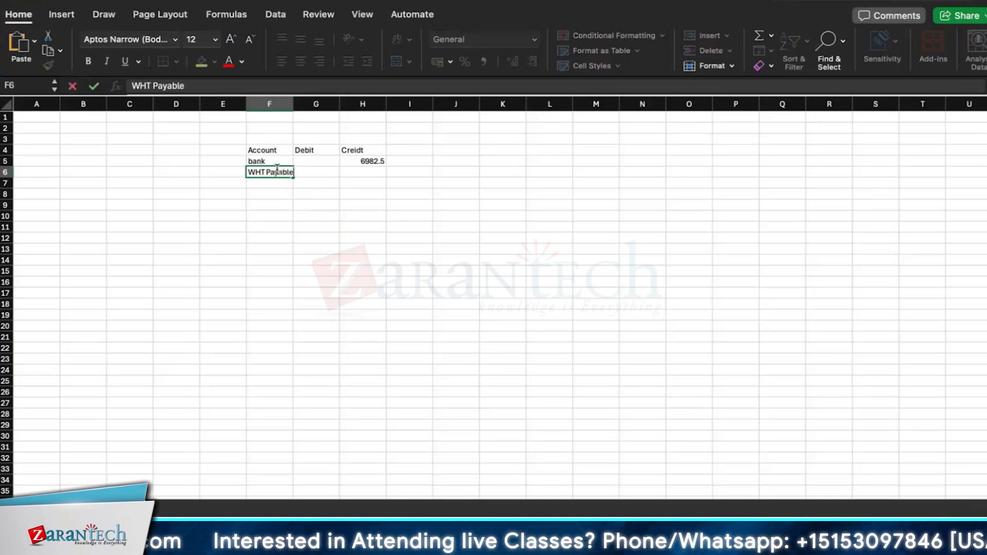
click(360, 248)
click(370, 181)
click(371, 173)
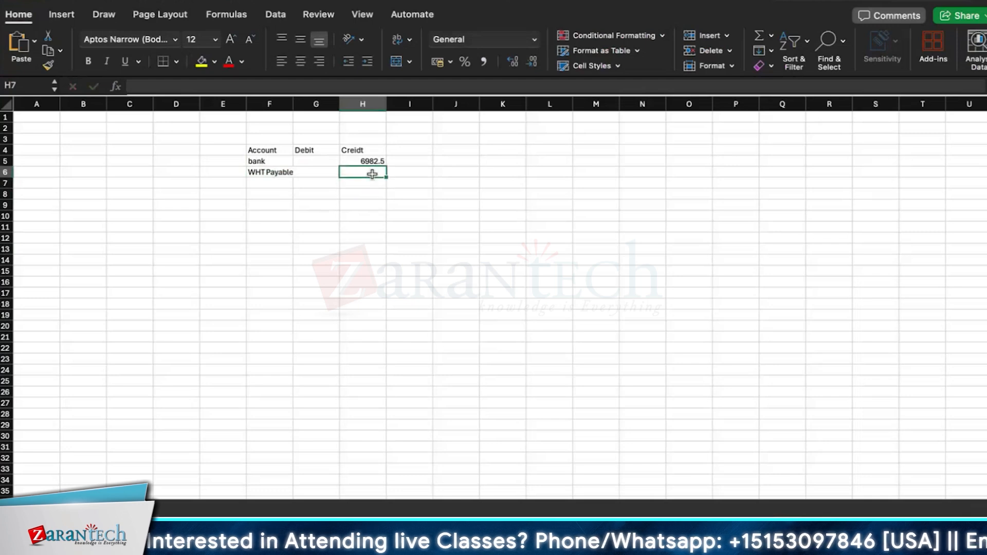
text(350)
click(316, 271)
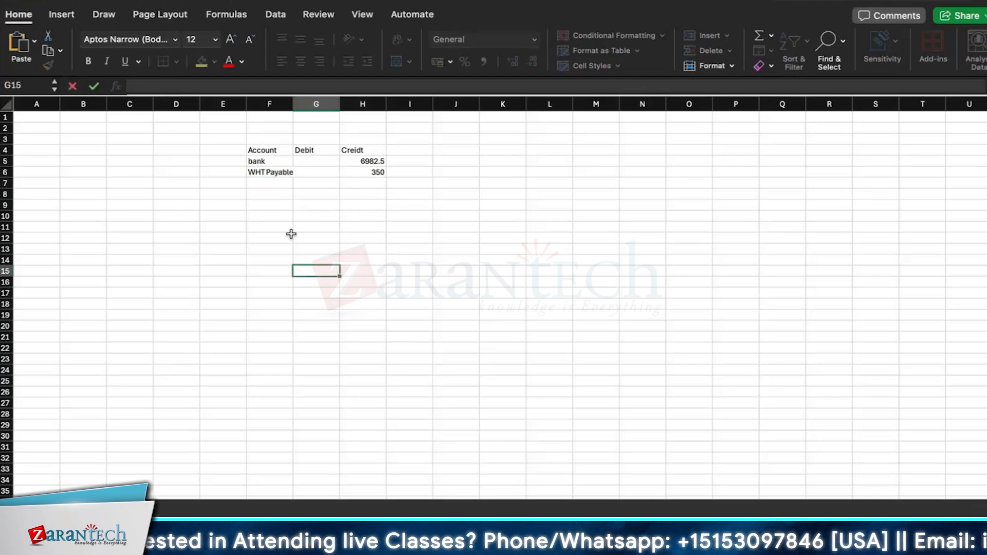
- Fit column F to its contents, copy "WHT Payable" down to F7 and enter a credit of 17.50 in H7
double_click(281, 184)
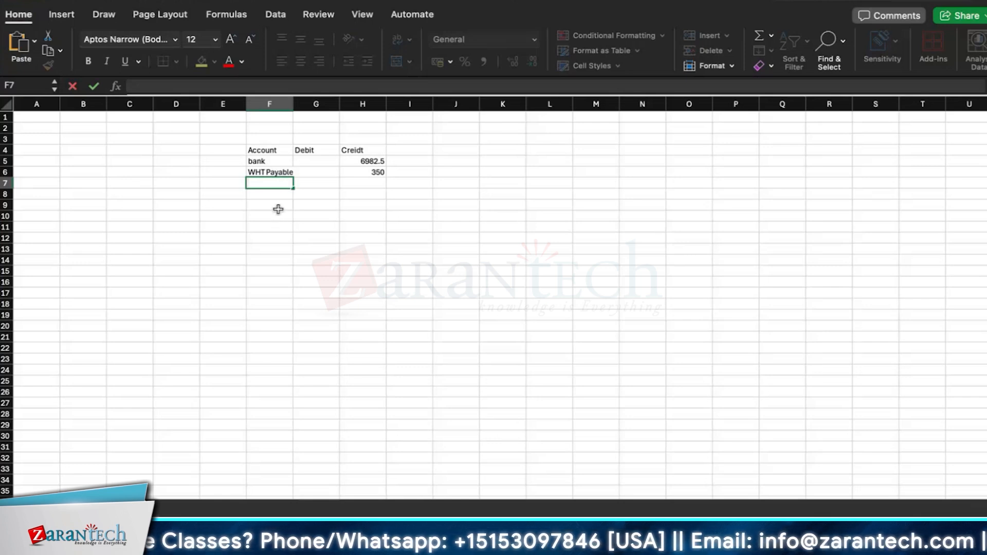
click(279, 206)
double_click(293, 104)
click(278, 173)
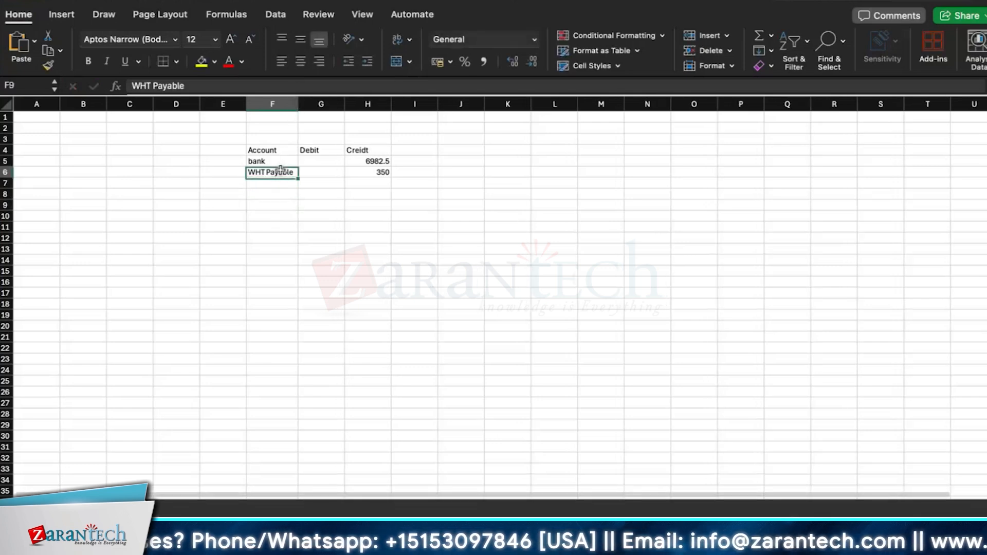
drag(298, 177, 298, 187)
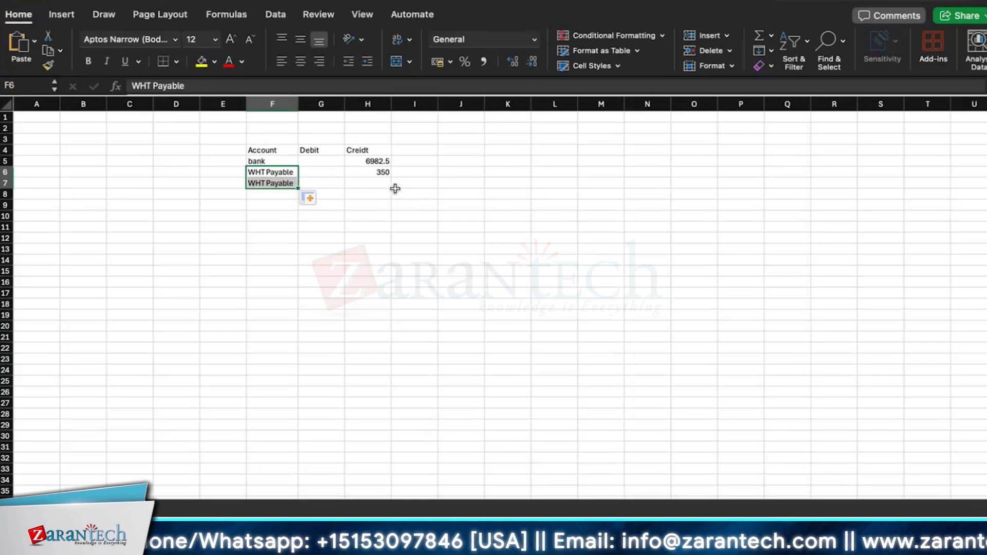
click(384, 184)
text(17.50)
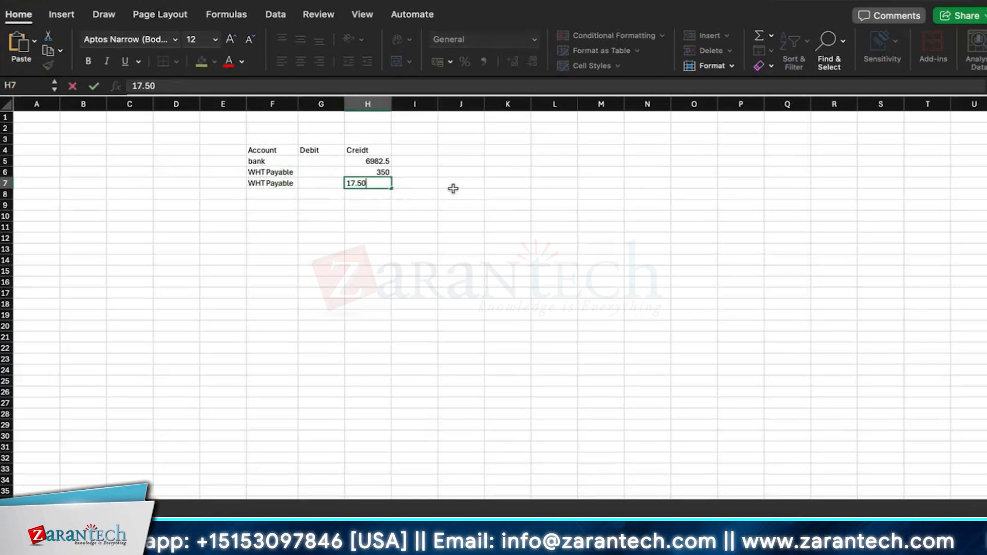
click(386, 175)
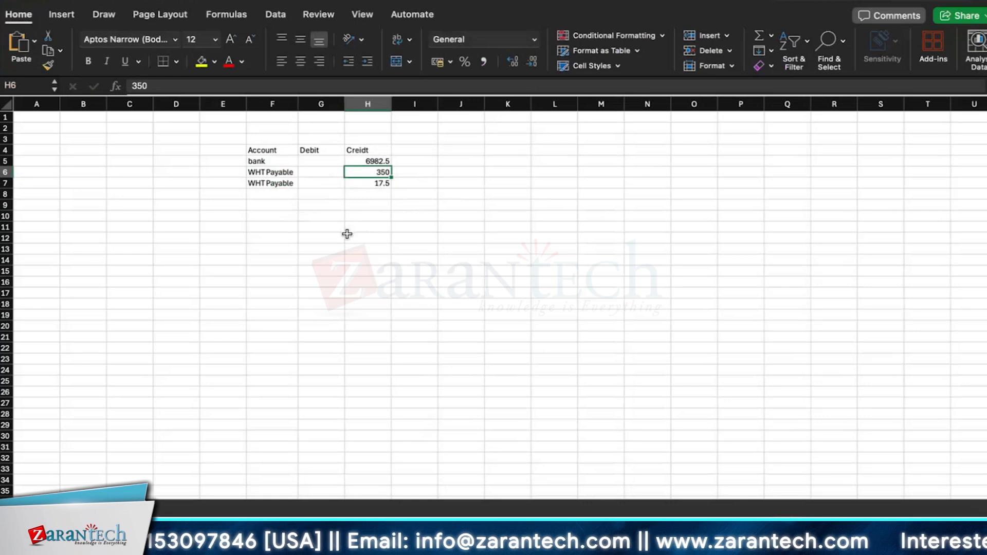
- Add a "Business partner" line in row 8 with a debit of 7000 in G8, fitting column F to the text
double_click(272, 195)
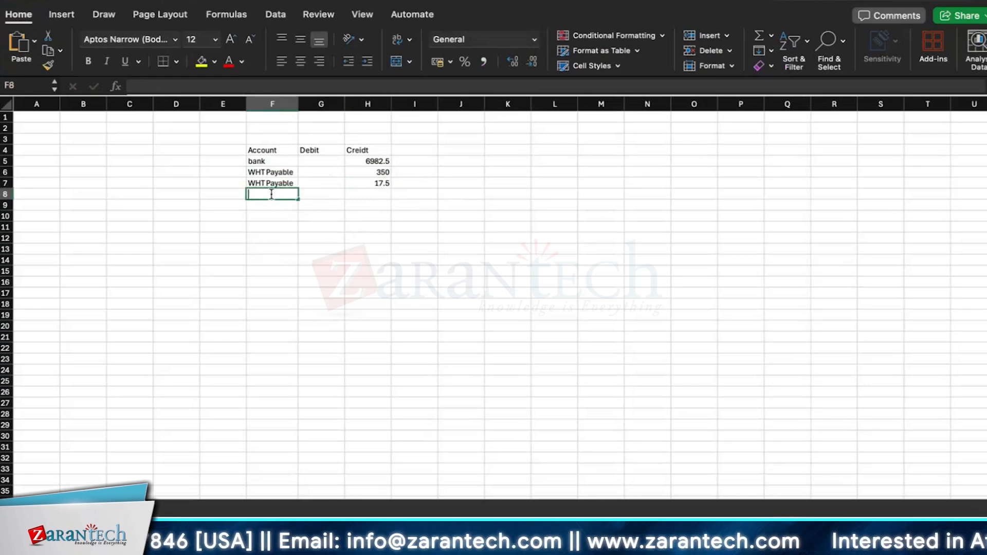
text(Business)
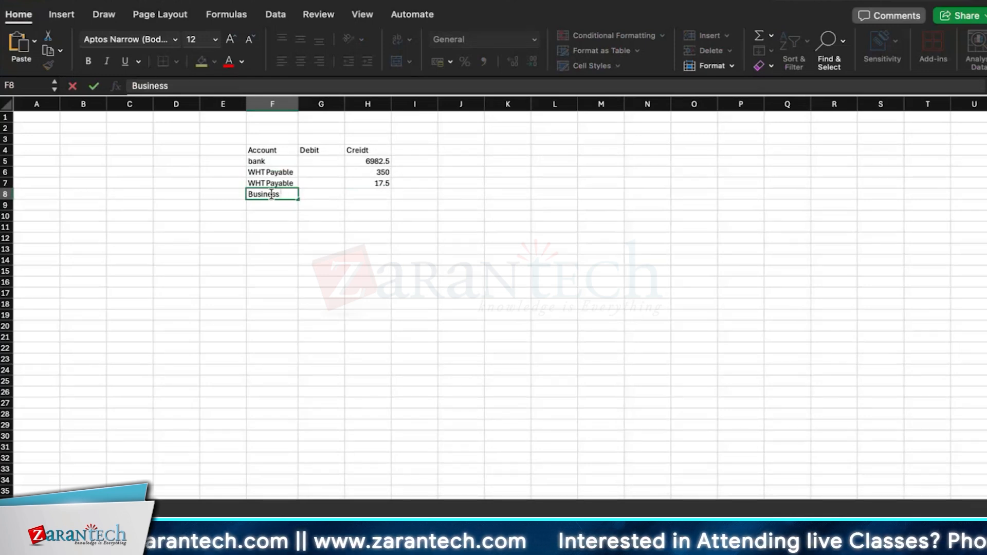
text(partner)
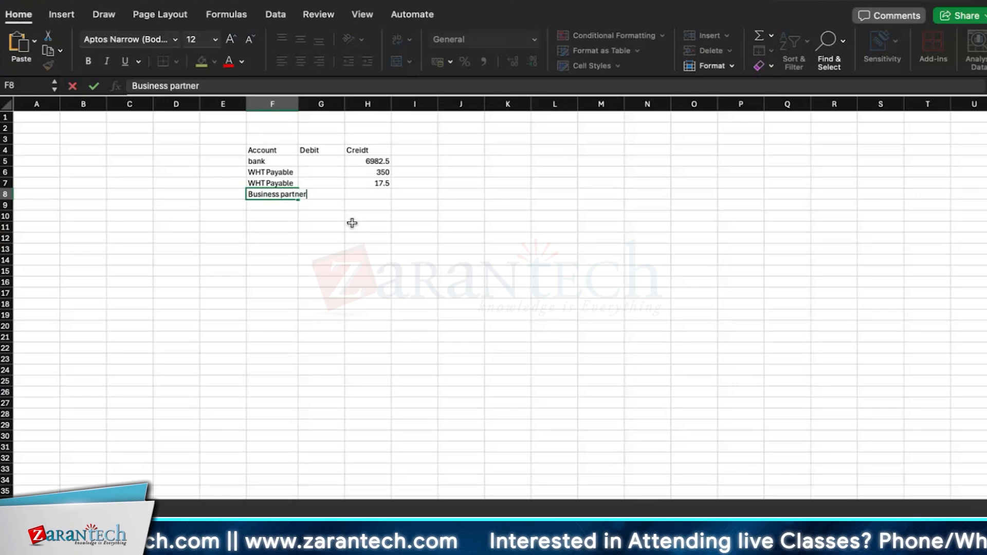
double_click(300, 105)
click(337, 249)
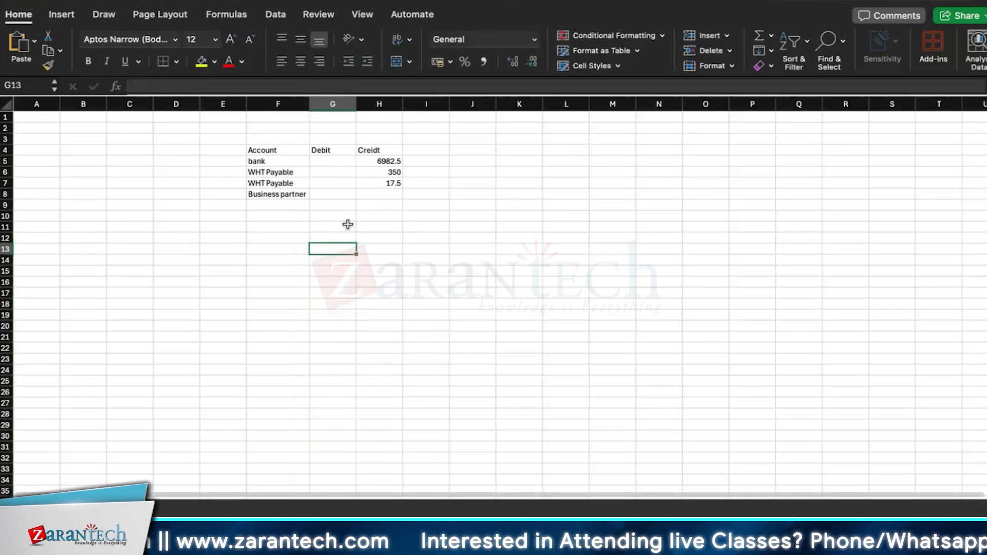
click(332, 194)
text(7000)
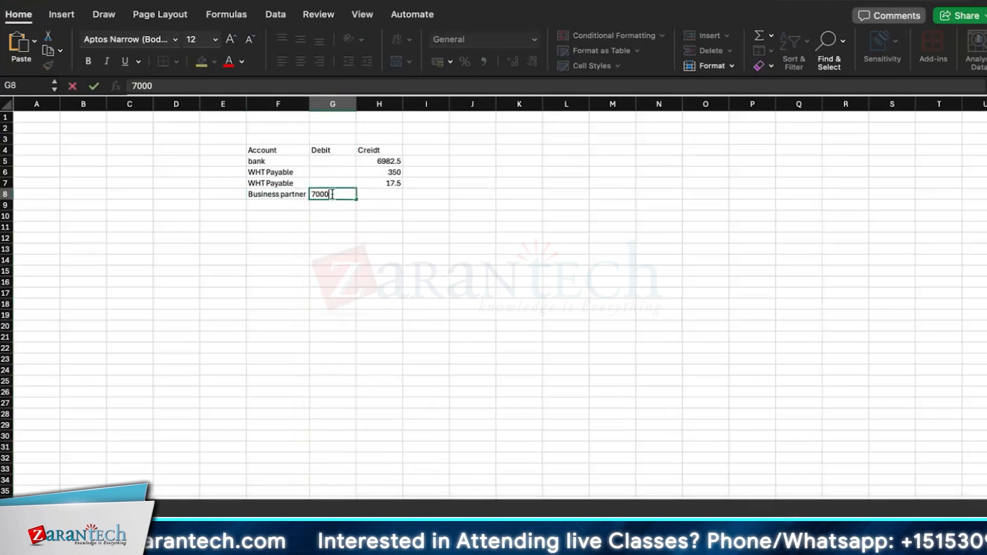
click(353, 225)
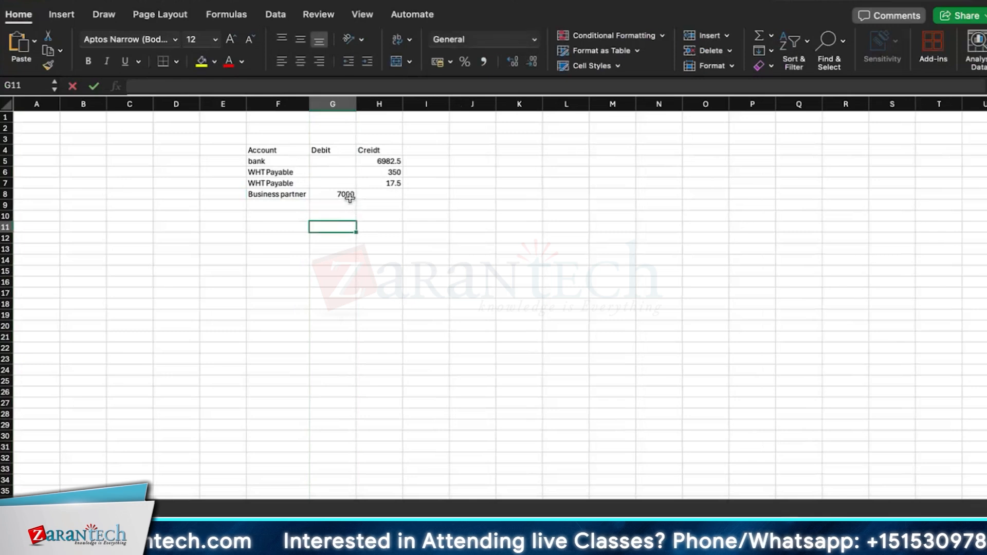
- Enter the account name "WHT Payable" in F9 below the business partner line
double_click(275, 205)
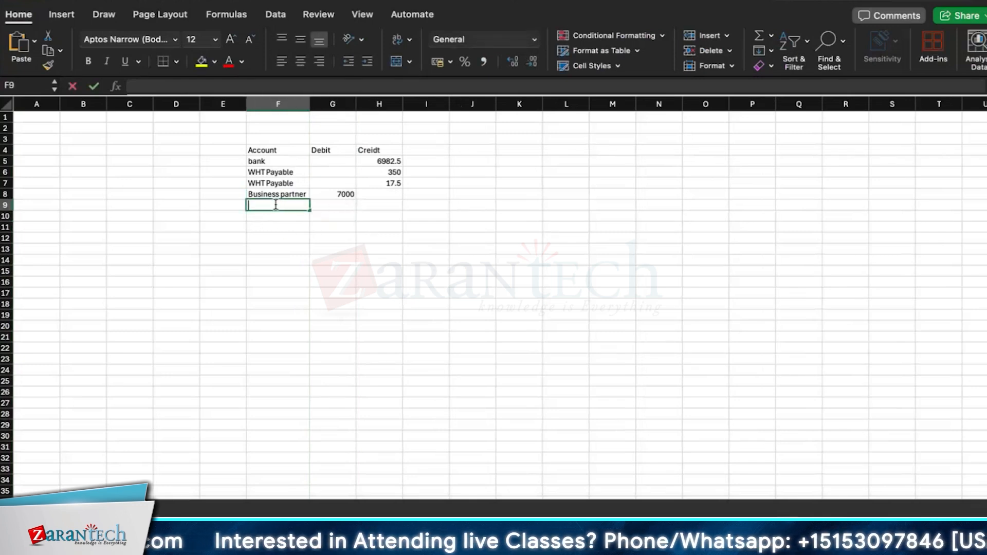
text(wht Payable)
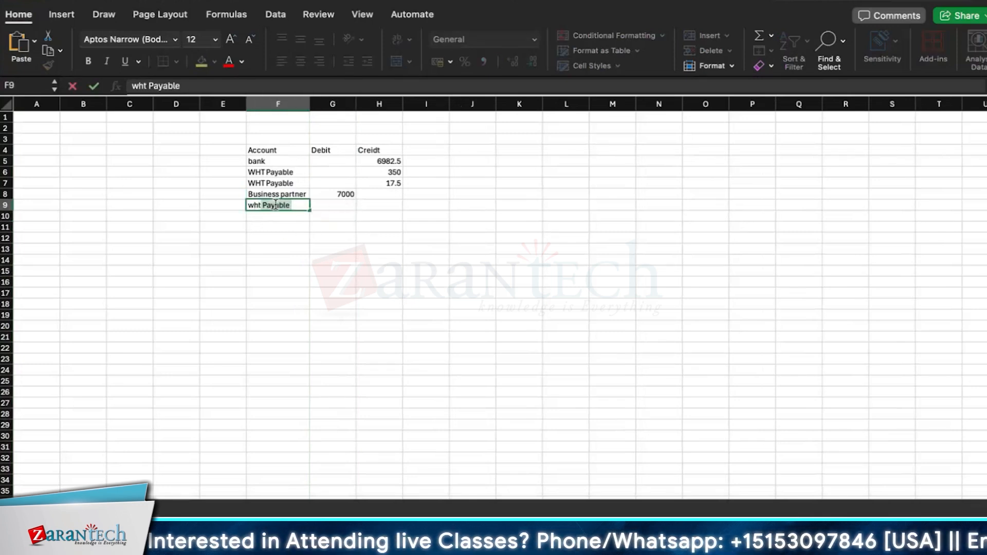
click(297, 239)
click(333, 206)
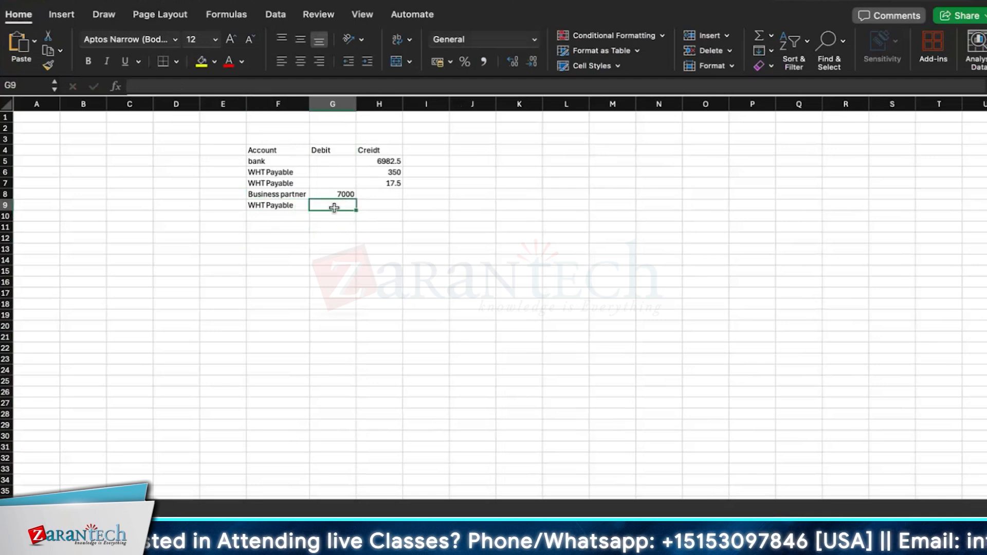
- Change the account name in F9 to "WHT expense"
double_click(291, 211)
key(BackSpace)
key(BackSpace)
key(BackSpace)
key(BackSpace)
key(BackSpace)
key(BackSpace)
key(BackSpace)
key(BackSpace)
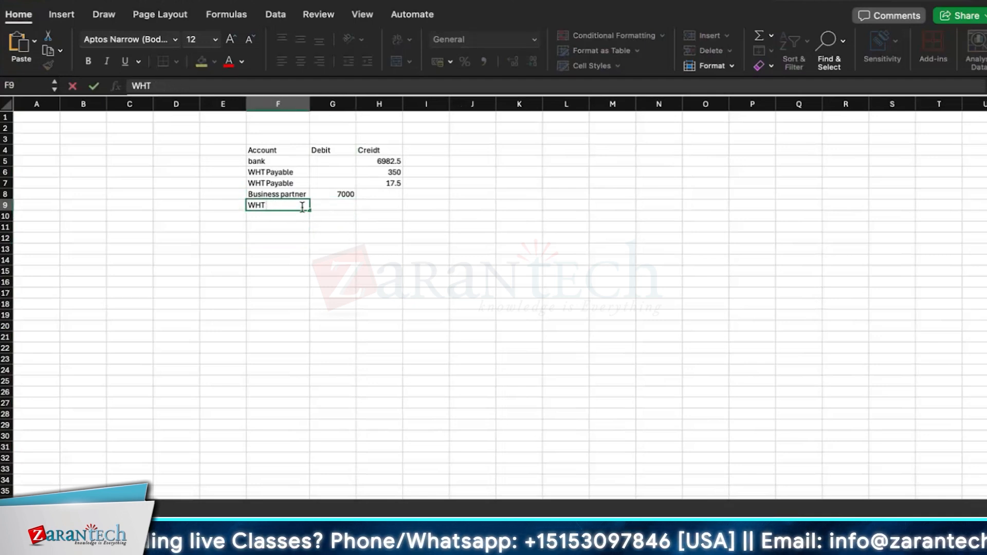
text(expens)
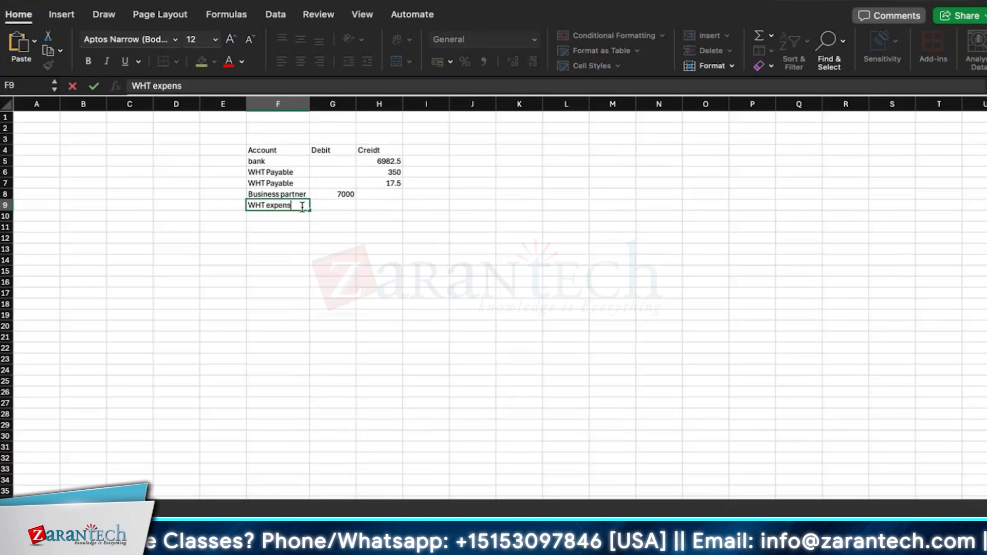
text(e)
key(Return)
- Enter a debit of 350 for the WHT expense line in G9 and check the credit and debit amounts
click(326, 206)
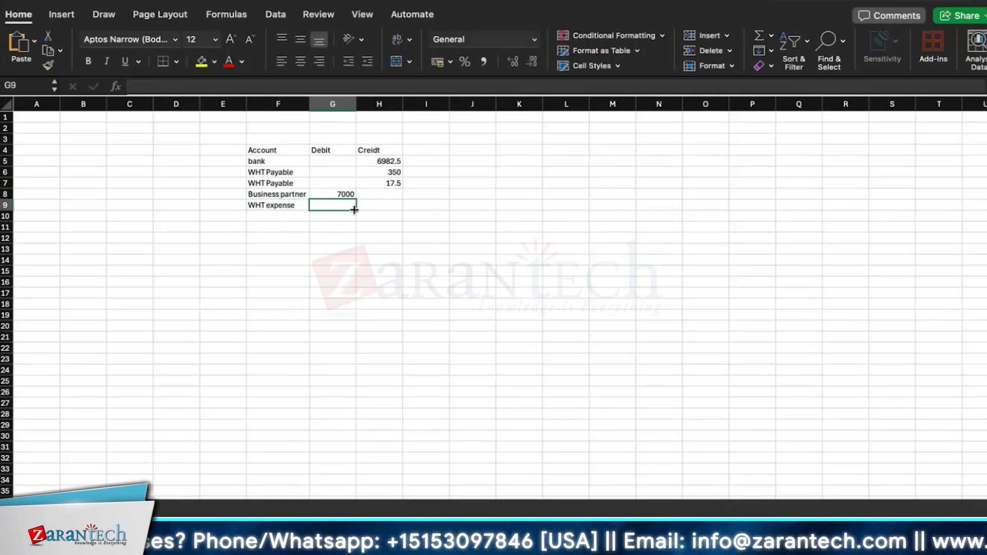
text(350)
click(433, 229)
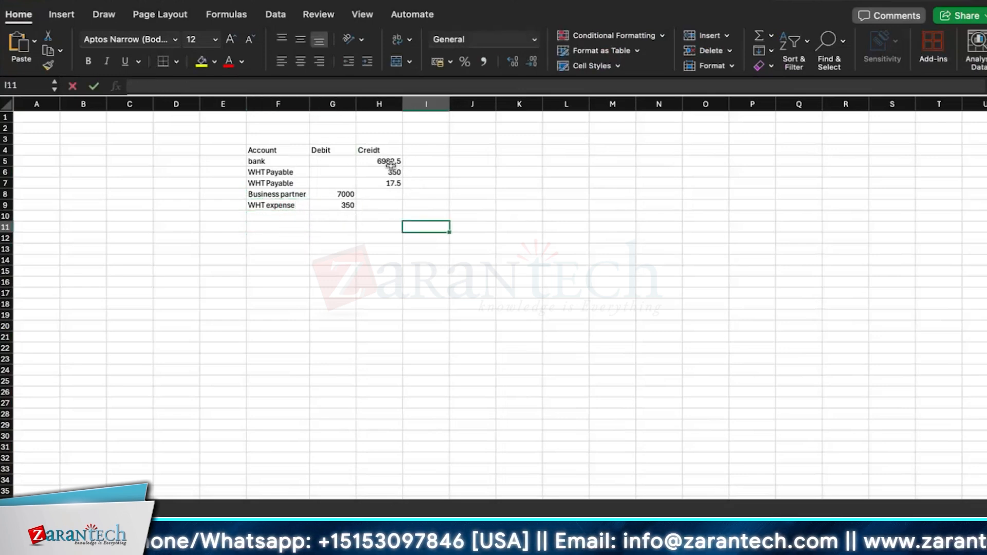
drag(391, 164, 342, 206)
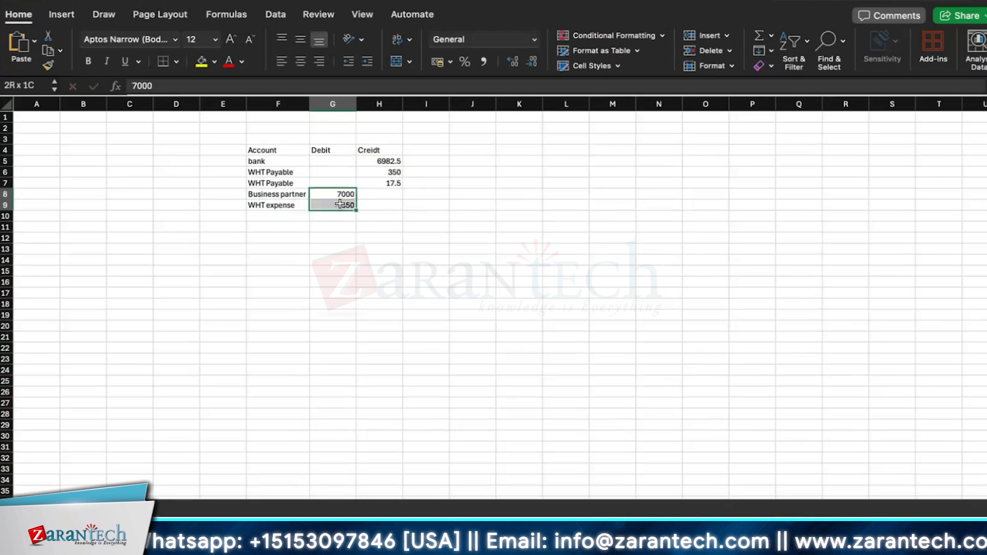
click(446, 230)
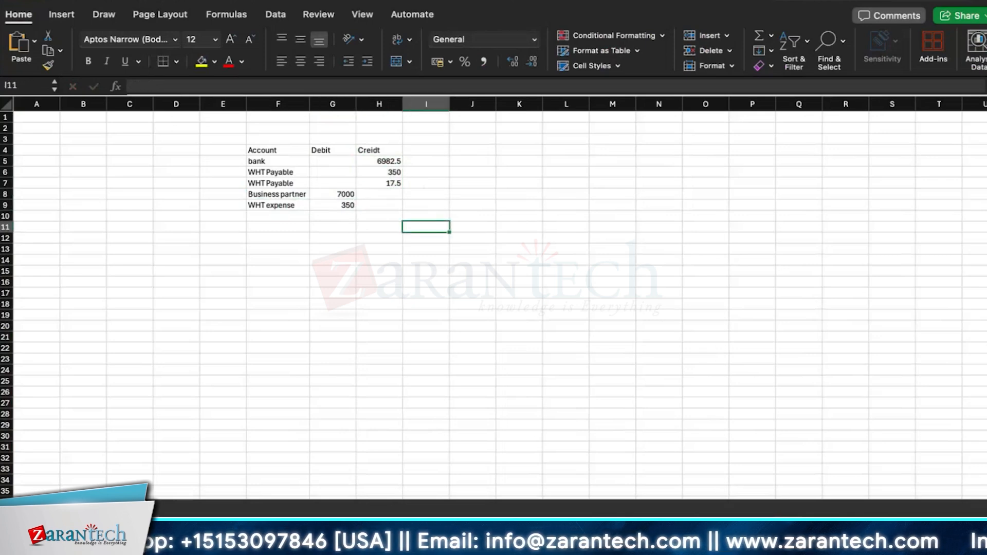
- Apply All Borders to the journal entry table in F4:H9
drag(273, 151, 381, 206)
click(176, 61)
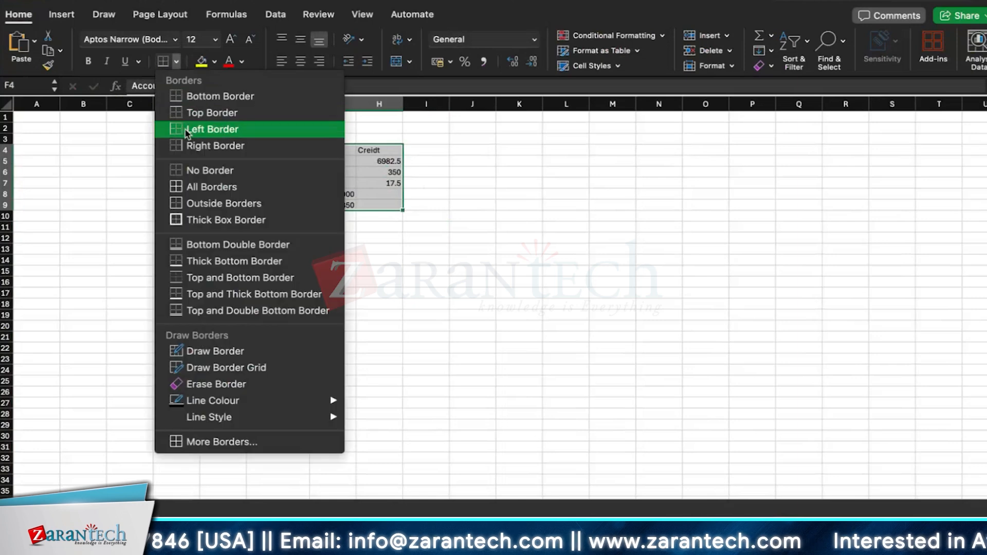
click(188, 187)
click(503, 297)
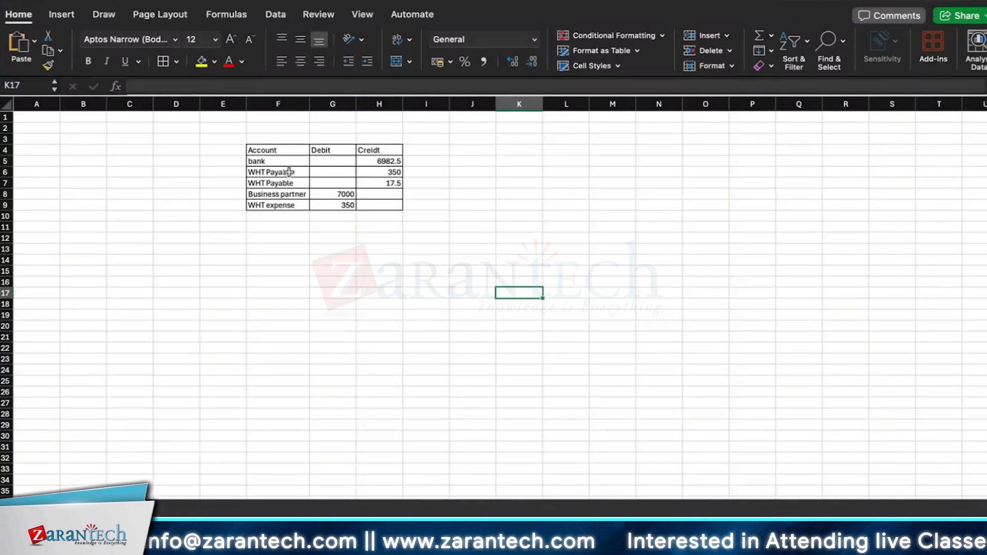
- Review the two WHT Payable lines in rows 6 and 7 of the journal entry
drag(289, 171, 373, 174)
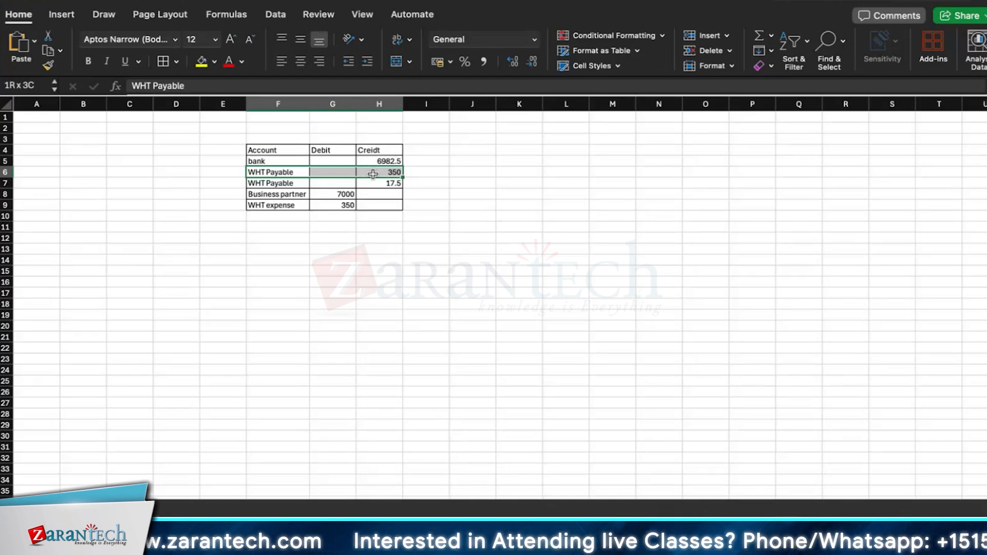
drag(372, 173, 373, 173)
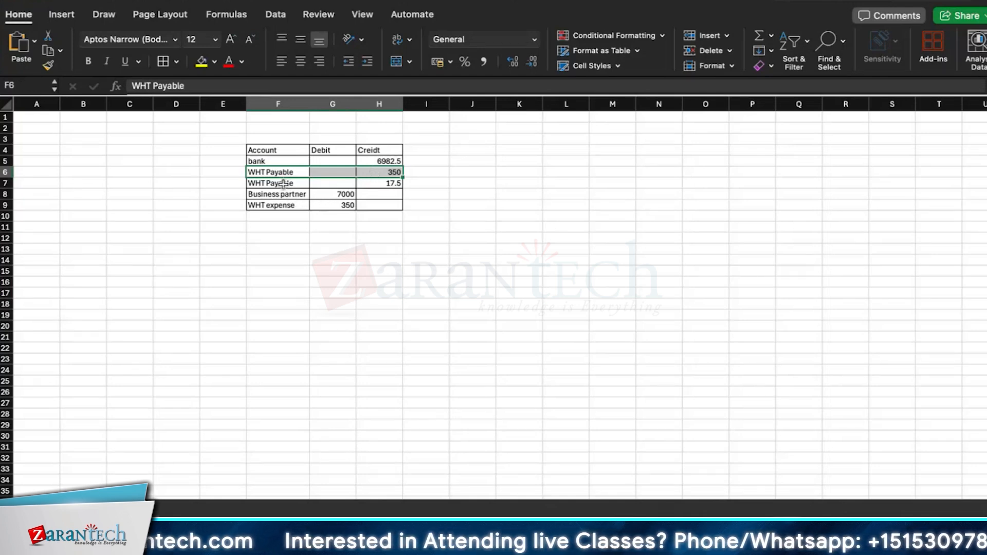
drag(283, 183, 370, 184)
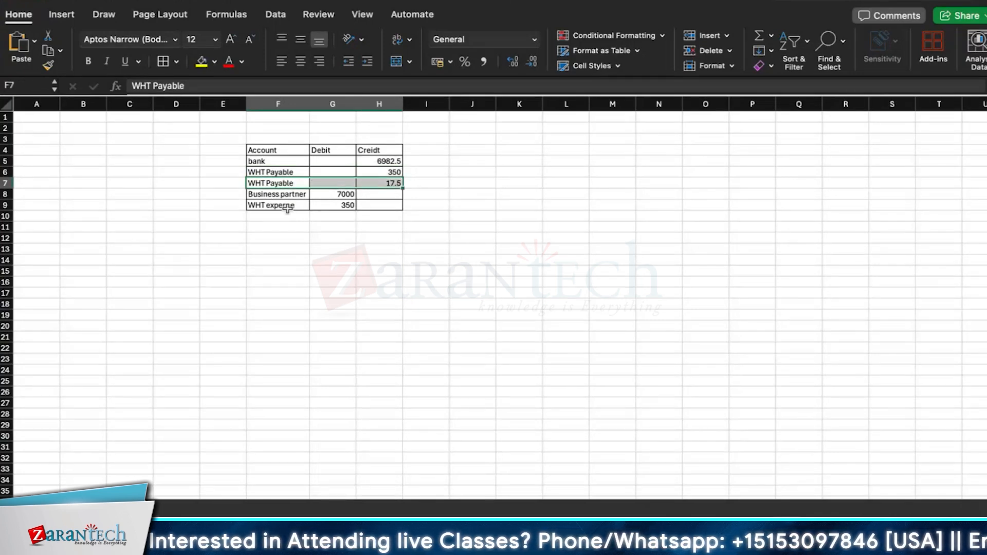
- Review the bank, Business partner and WHT expense lines of the journal entry
drag(294, 196, 316, 205)
click(315, 247)
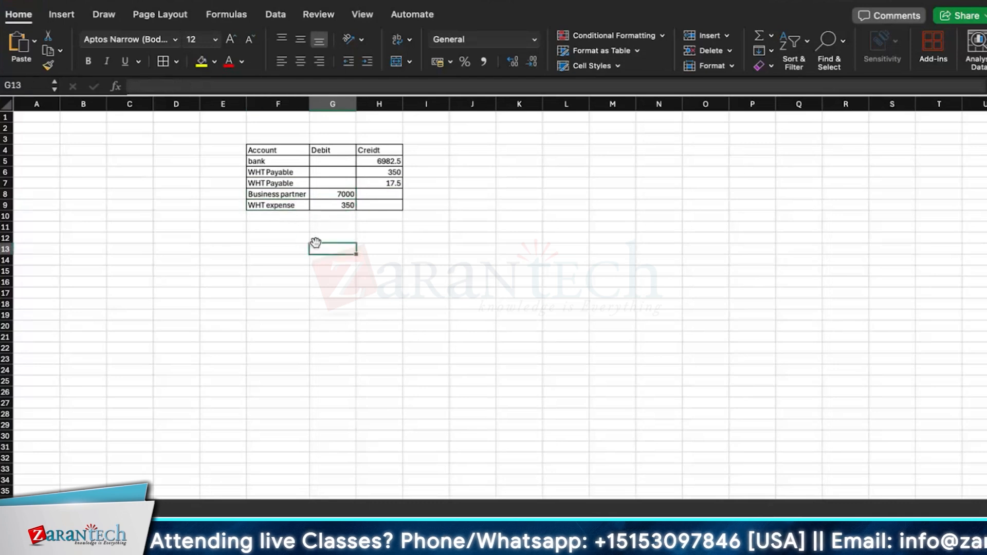
click(261, 270)
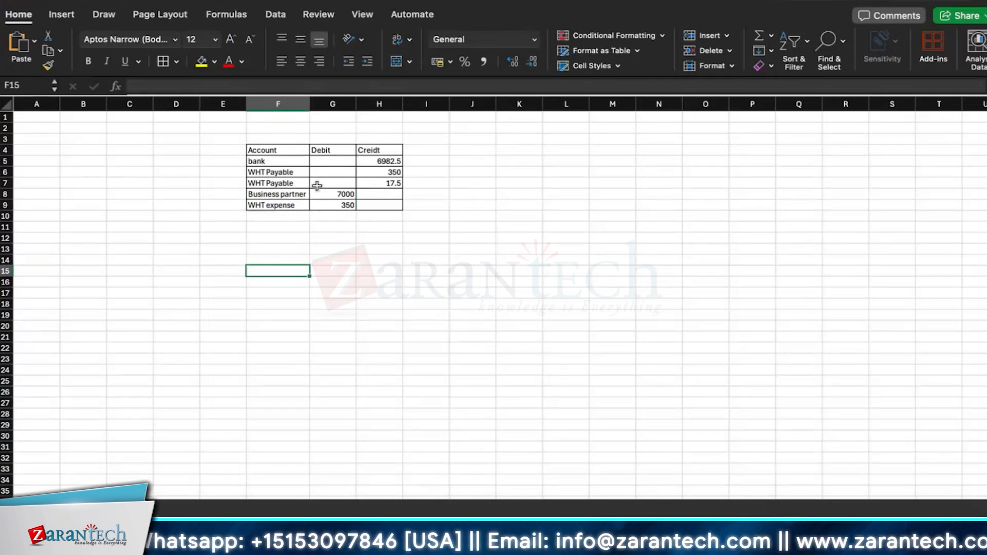
click(268, 163)
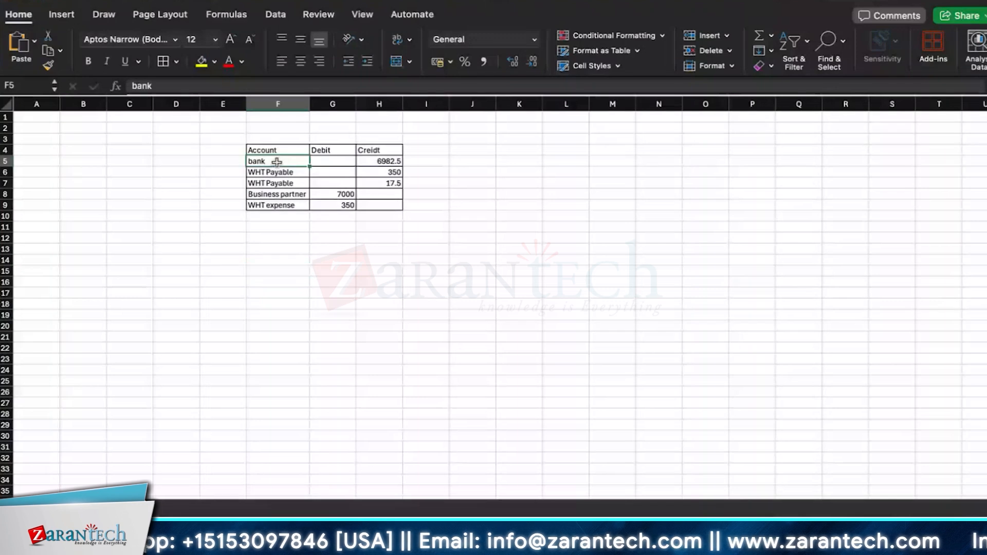
click(268, 193)
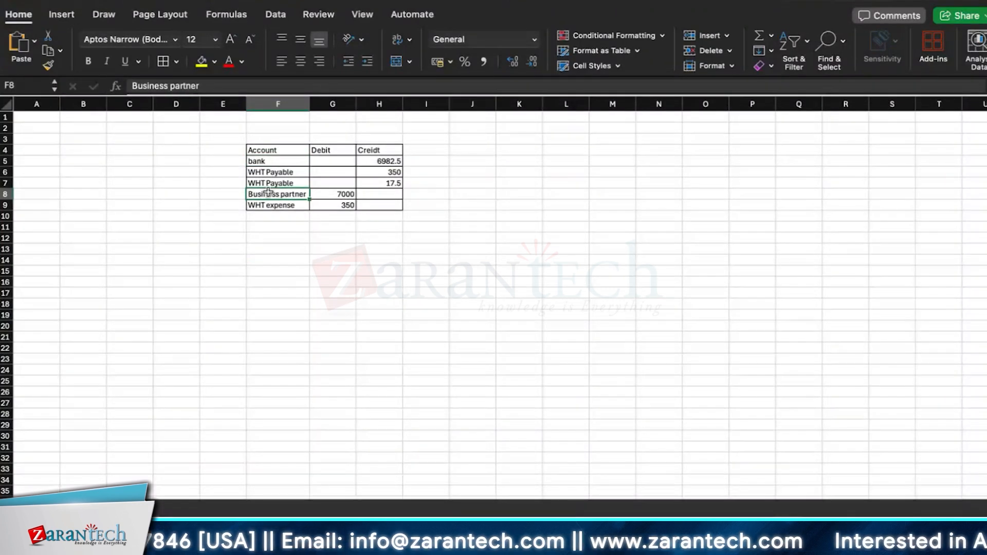
click(335, 207)
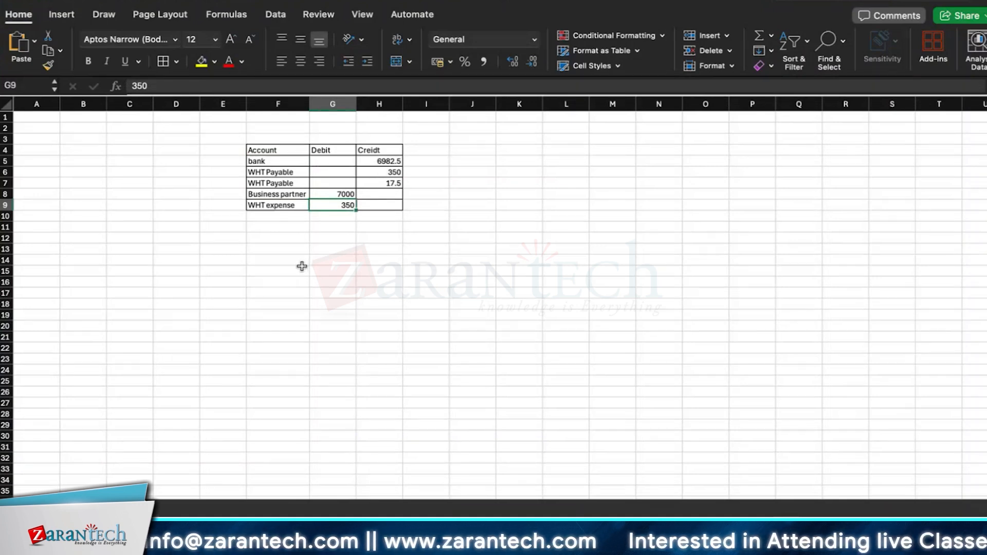
- Compare the credit amounts of the two WHT Payable lines in H6 and H7
click(381, 173)
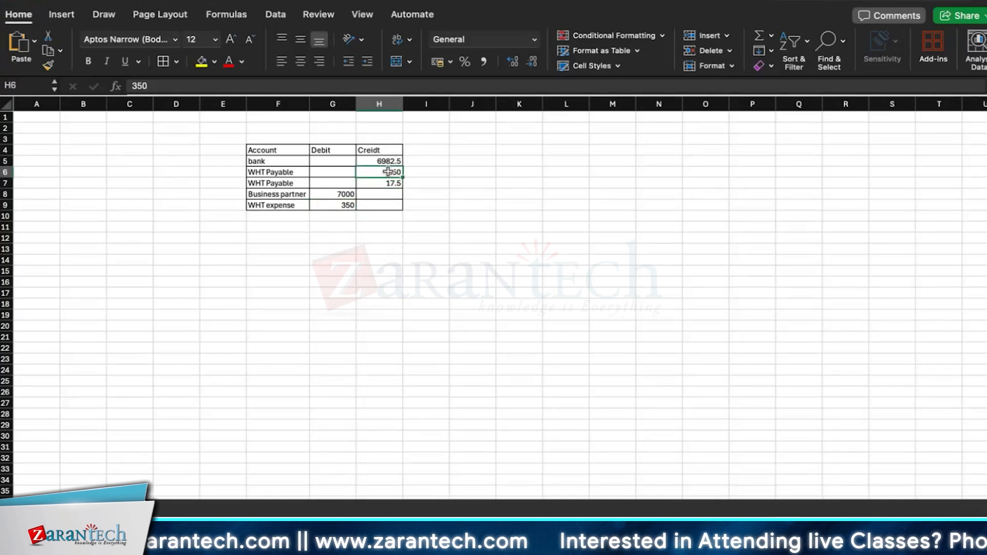
click(387, 186)
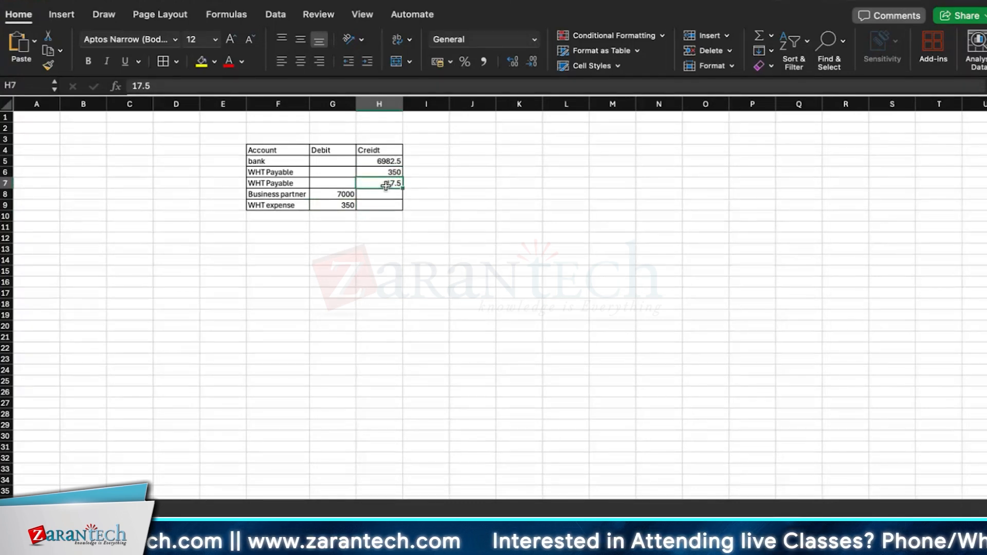
click(392, 172)
click(392, 184)
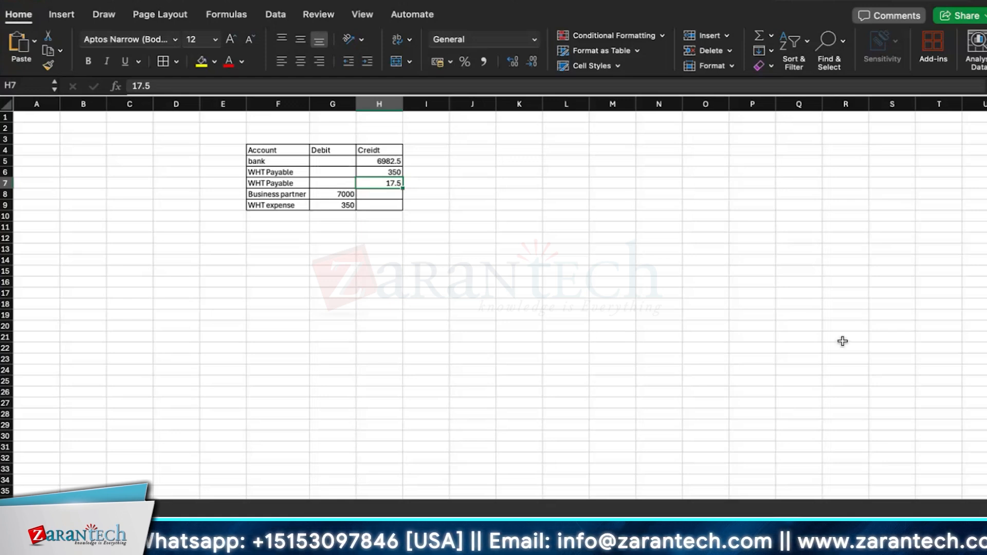
click(271, 172)
drag(297, 174, 348, 177)
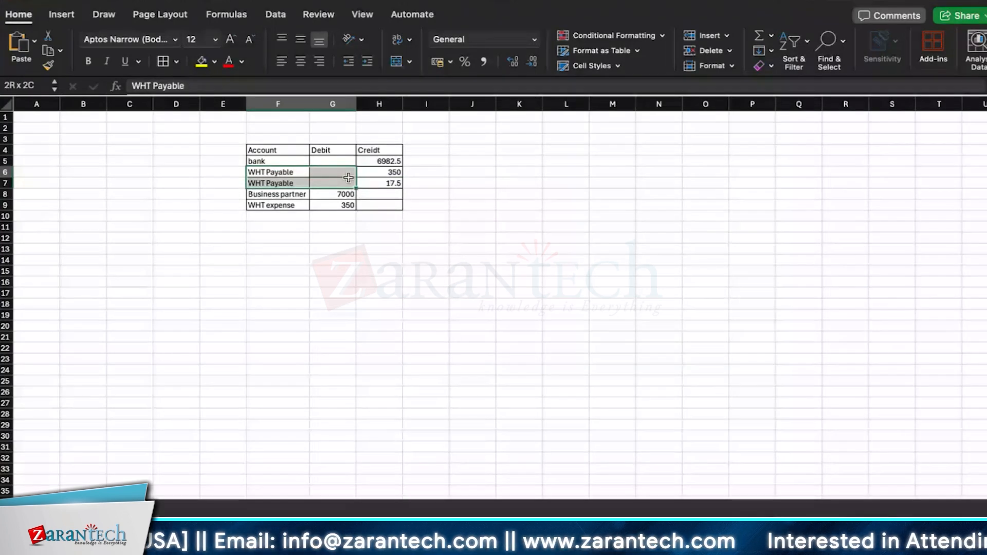
drag(348, 177, 343, 182)
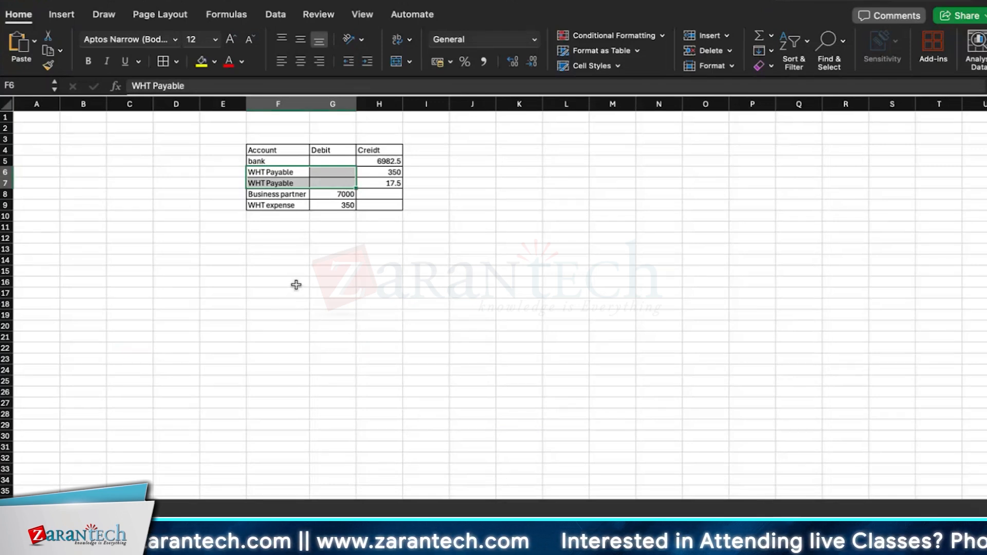
- Review the complete journal entry table in F4:H9 across its account, debit and credit columns
click(258, 226)
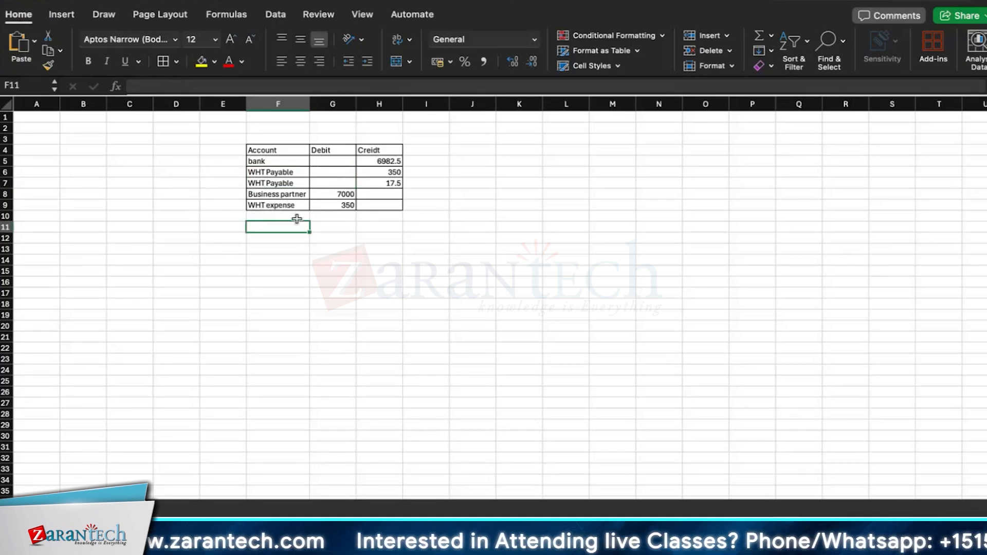
click(443, 206)
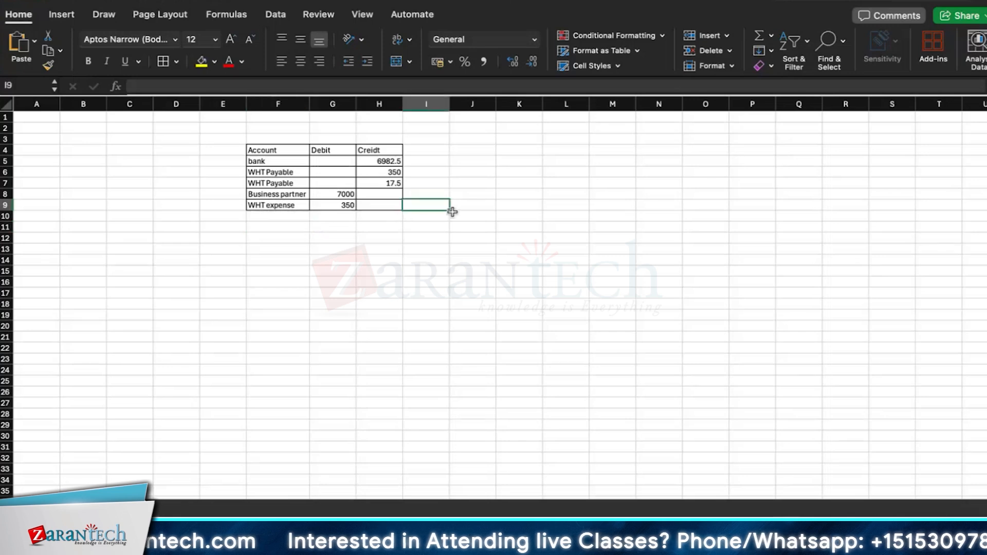
click(302, 258)
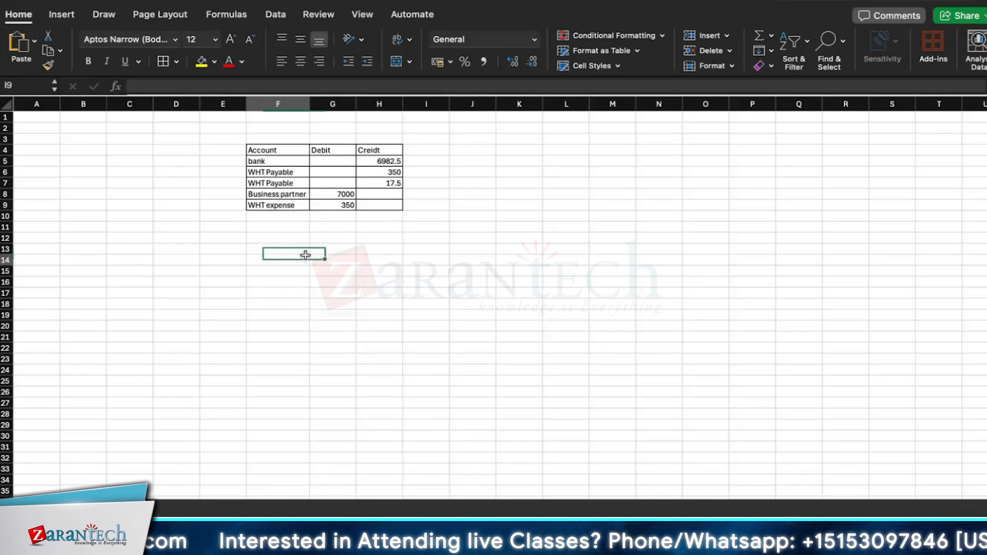
drag(265, 150, 375, 203)
click(515, 229)
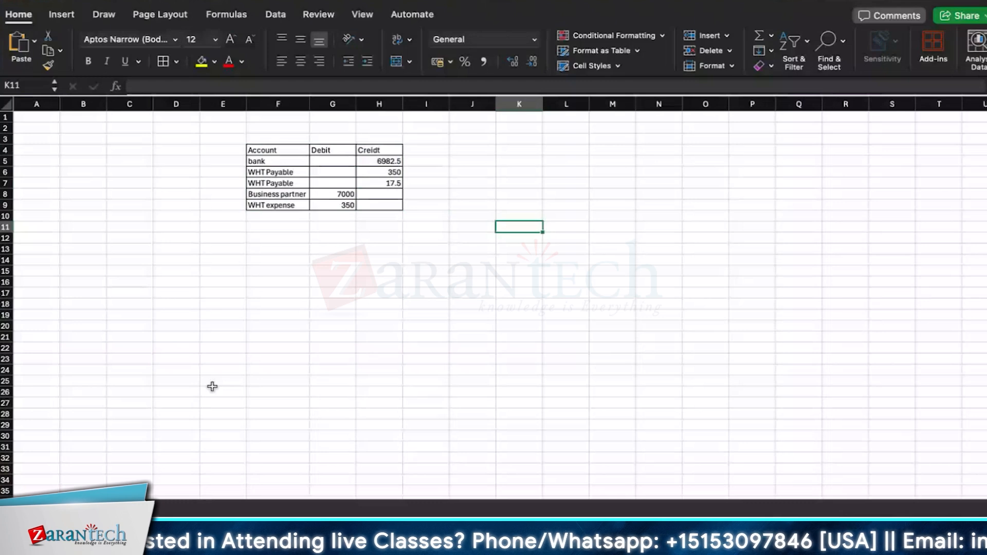
click(277, 380)
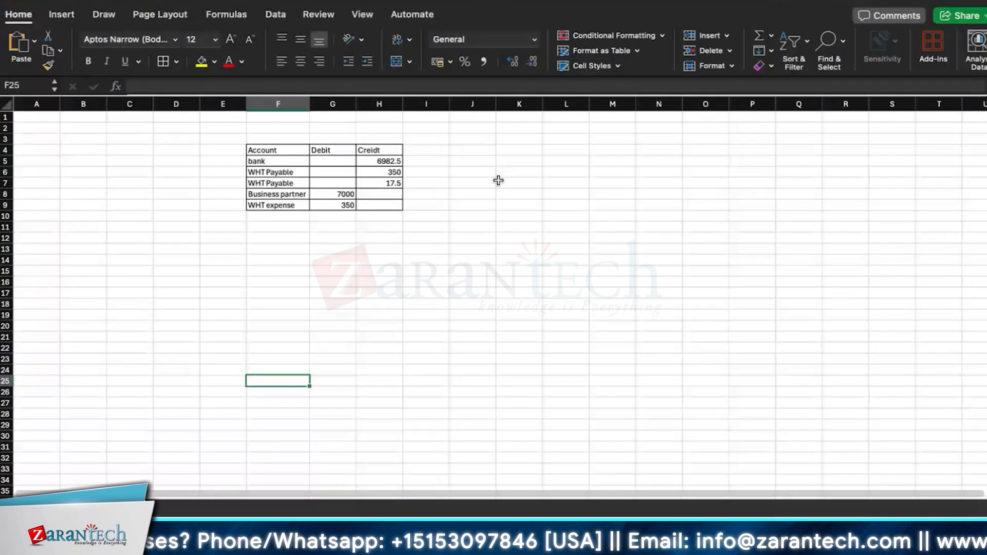
drag(269, 150, 347, 184)
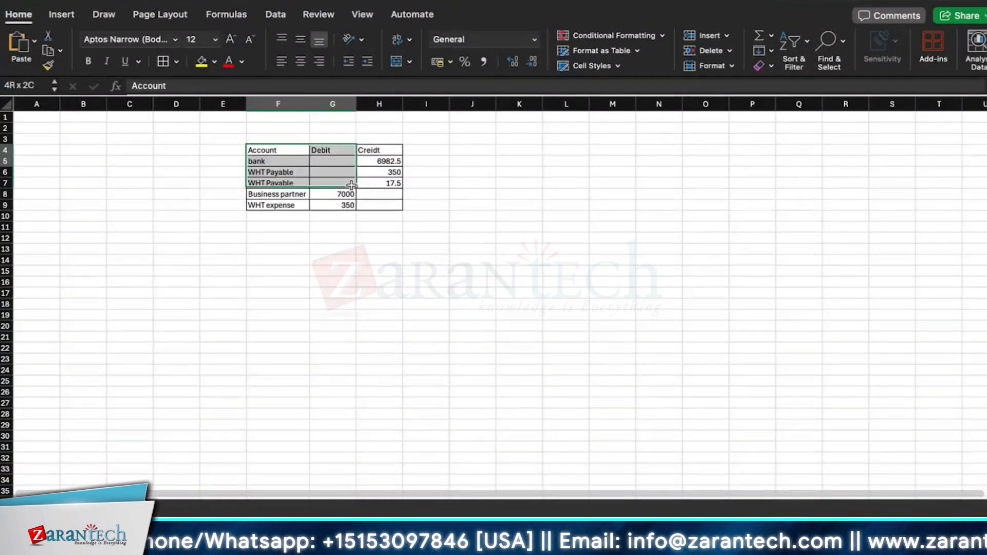
click(472, 183)
drag(273, 153, 374, 205)
click(473, 183)
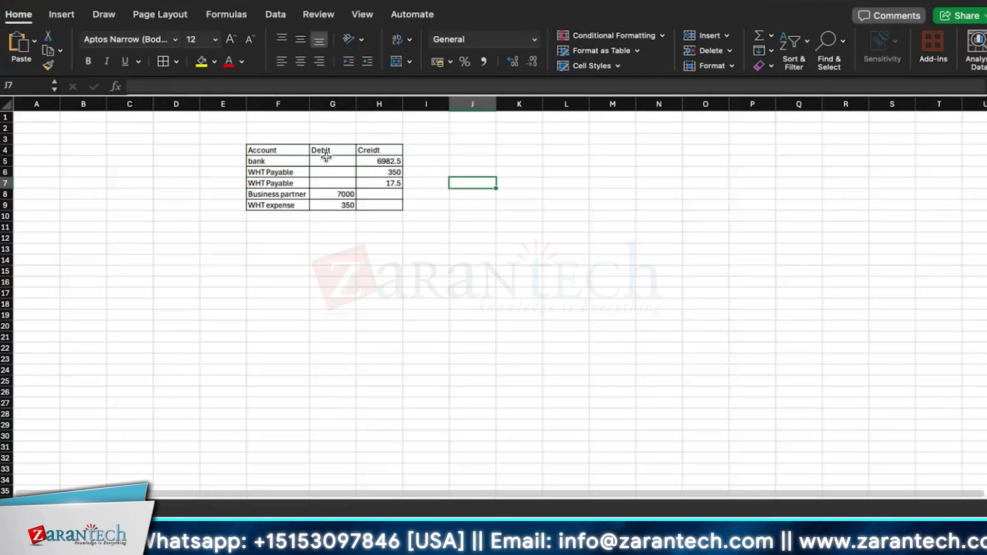
drag(269, 150, 362, 198)
click(455, 184)
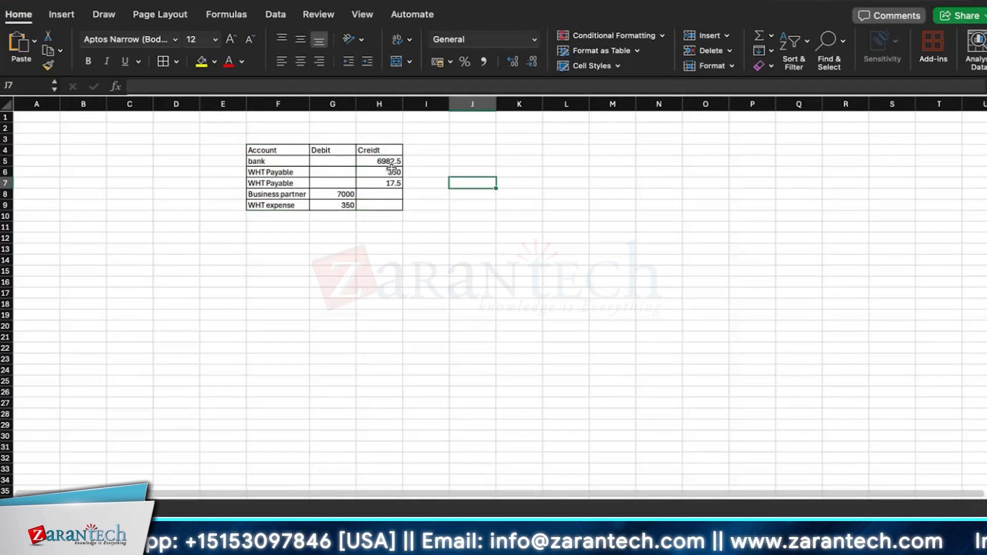
drag(269, 150, 359, 193)
click(452, 184)
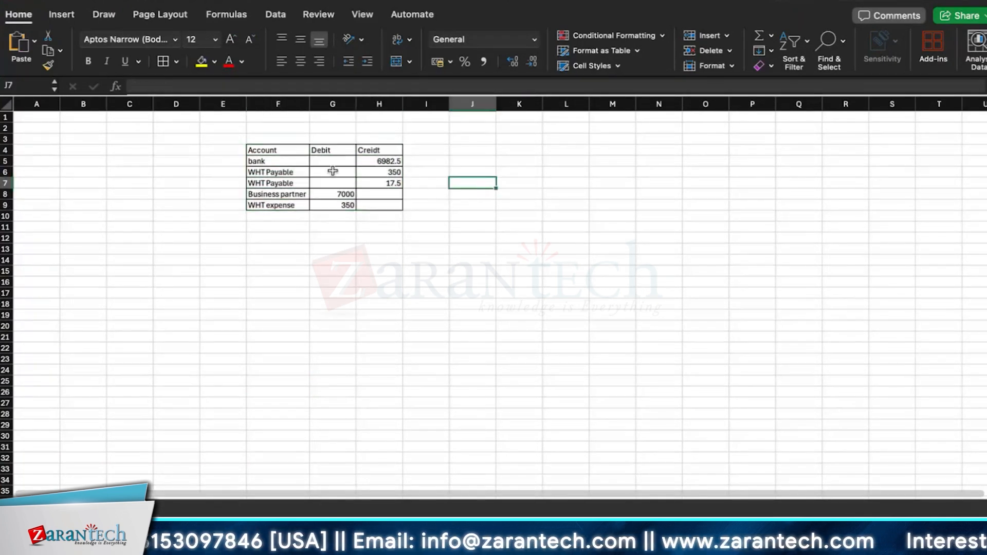
drag(288, 153, 362, 198)
click(427, 184)
drag(307, 150, 383, 207)
click(523, 184)
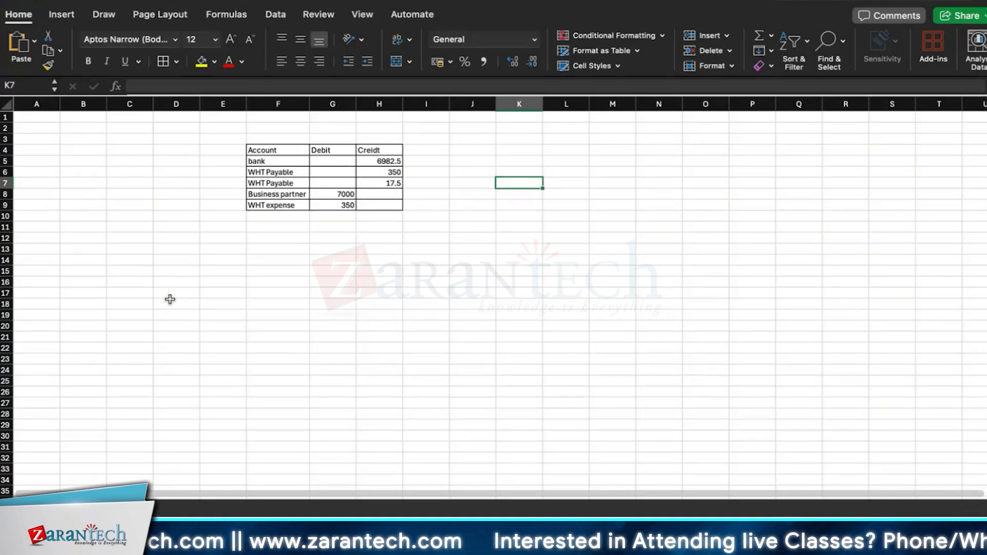
click(136, 296)
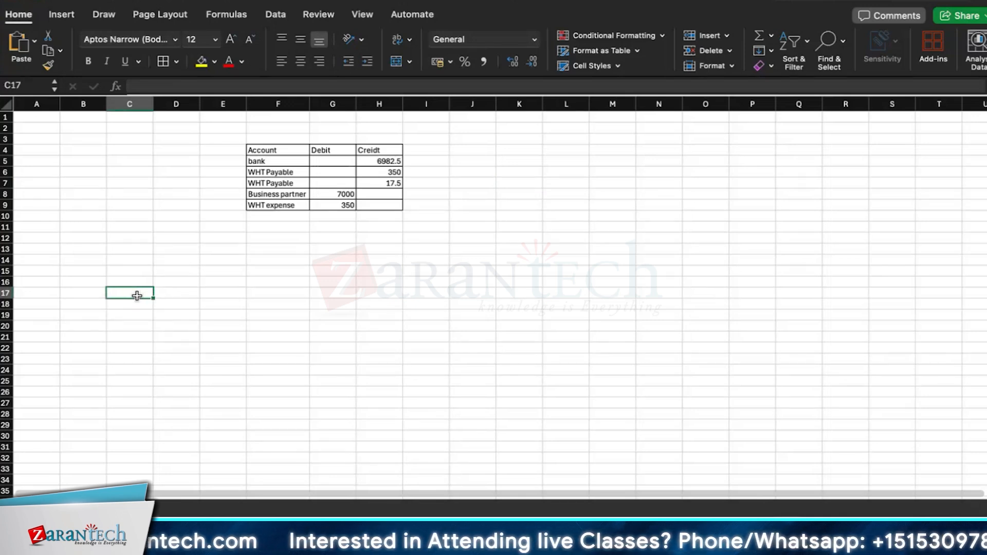
click(306, 195)
drag(268, 150, 391, 206)
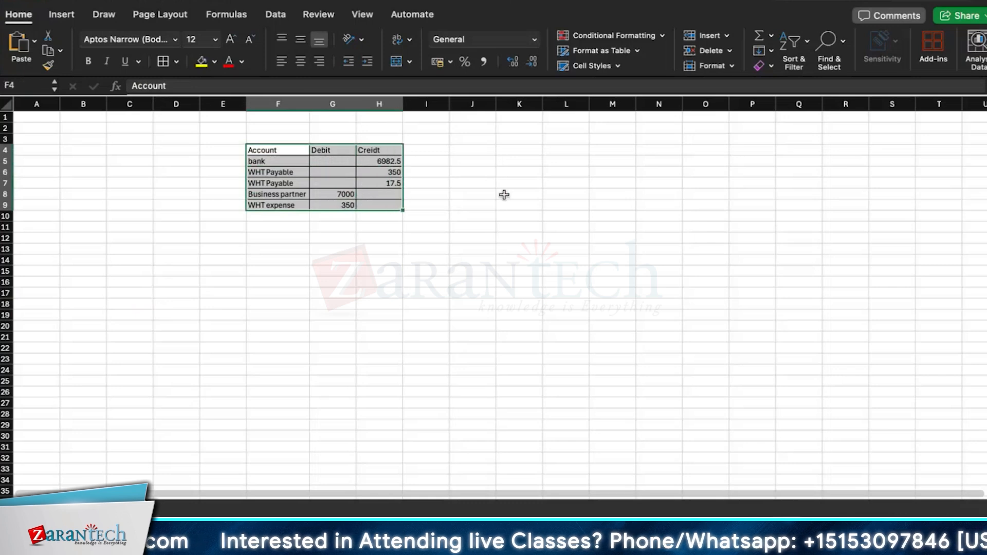
click(504, 195)
drag(274, 151, 401, 194)
click(473, 195)
click(458, 193)
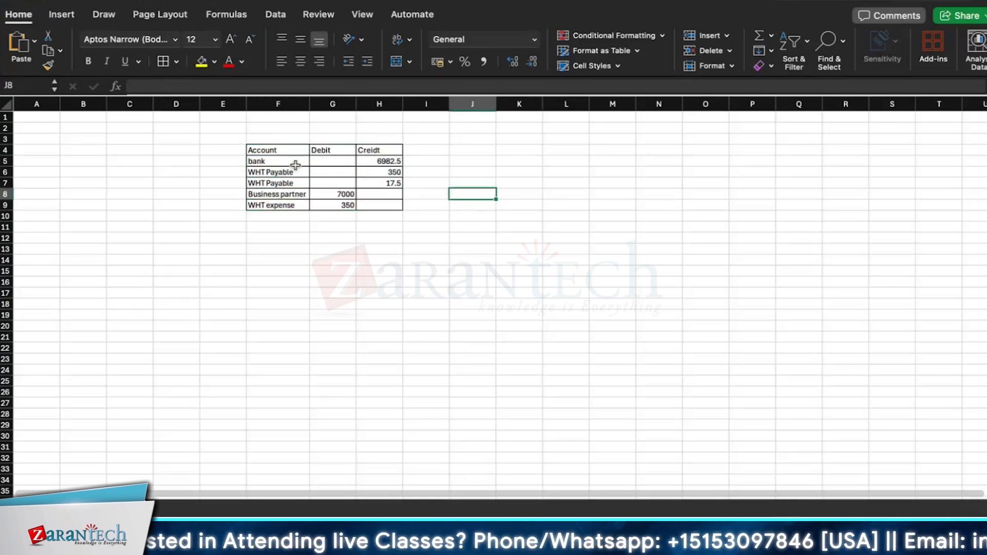
drag(286, 152, 393, 206)
click(470, 201)
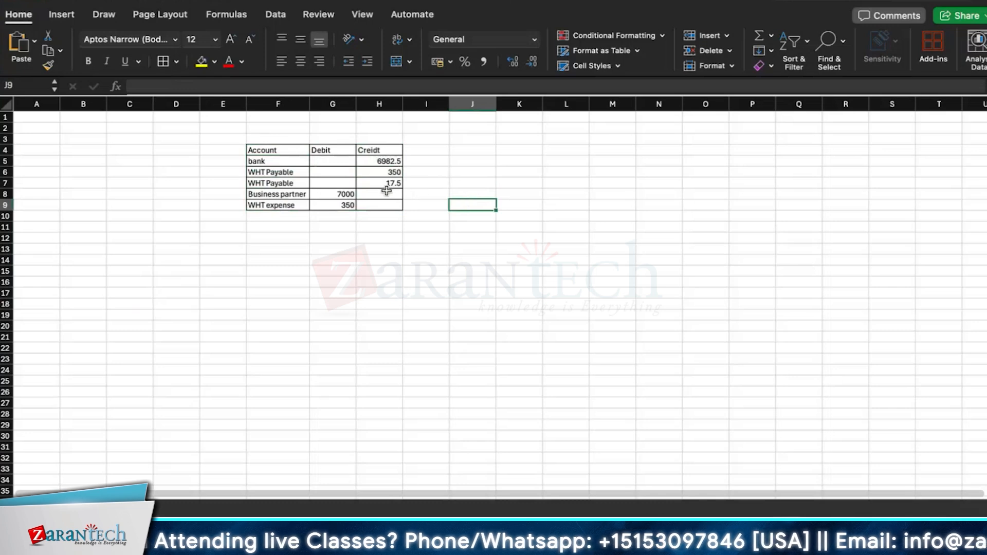